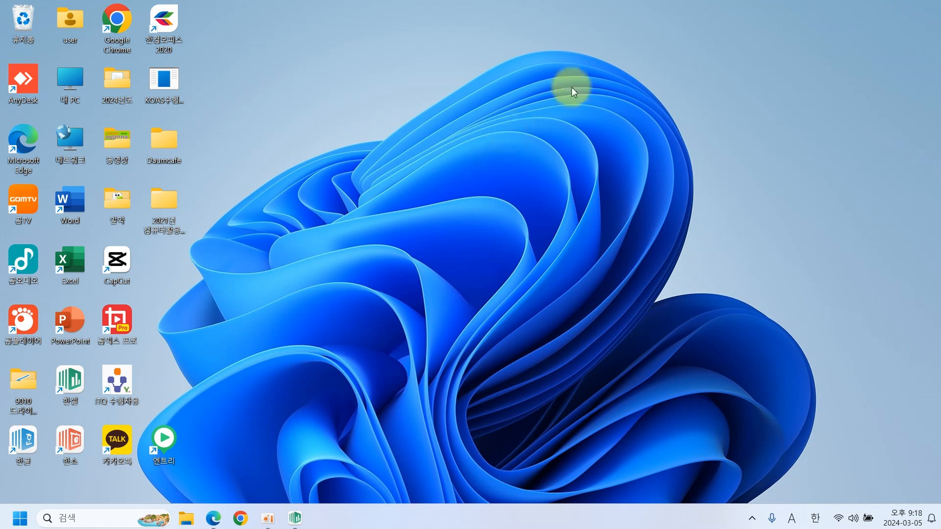
Launch KOAS, register with an examinee number, and choose the 한컴한셀 2016 version.
{"action": "double_click", "coordinate": [167, 83]}
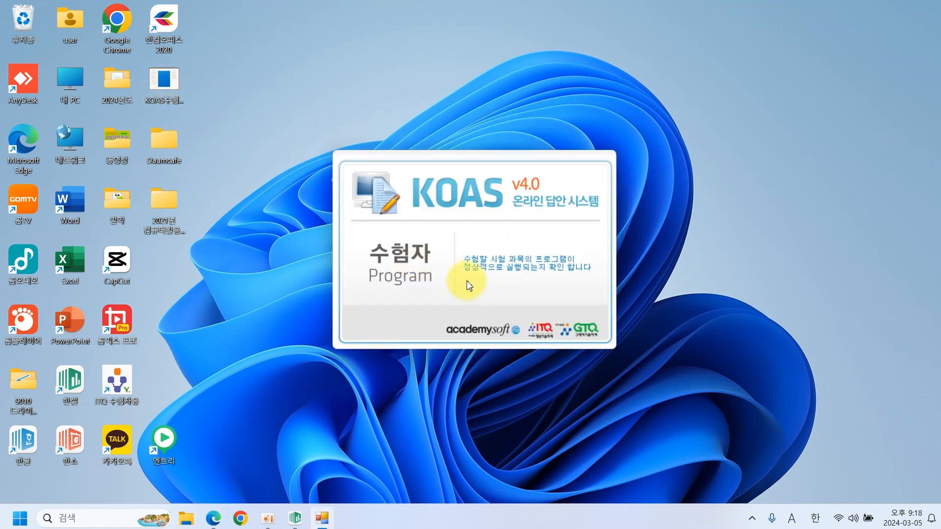
{"action": "type", "text": "12345678"}
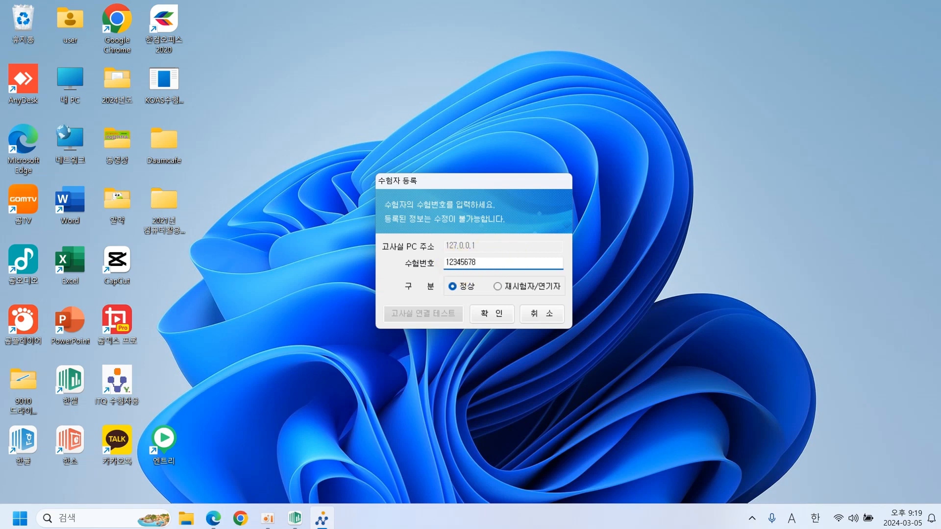
{"action": "left_click", "coordinate": [491, 313]}
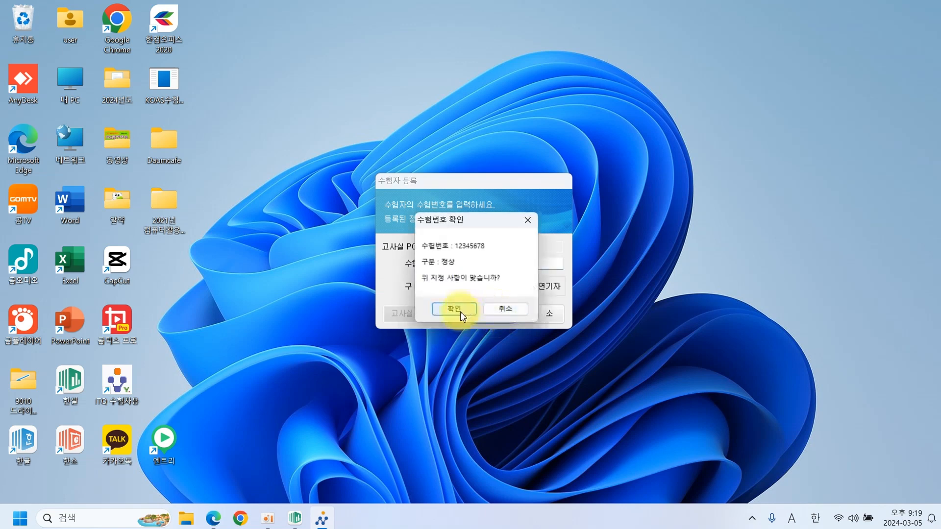
{"action": "left_click", "coordinate": [455, 310]}
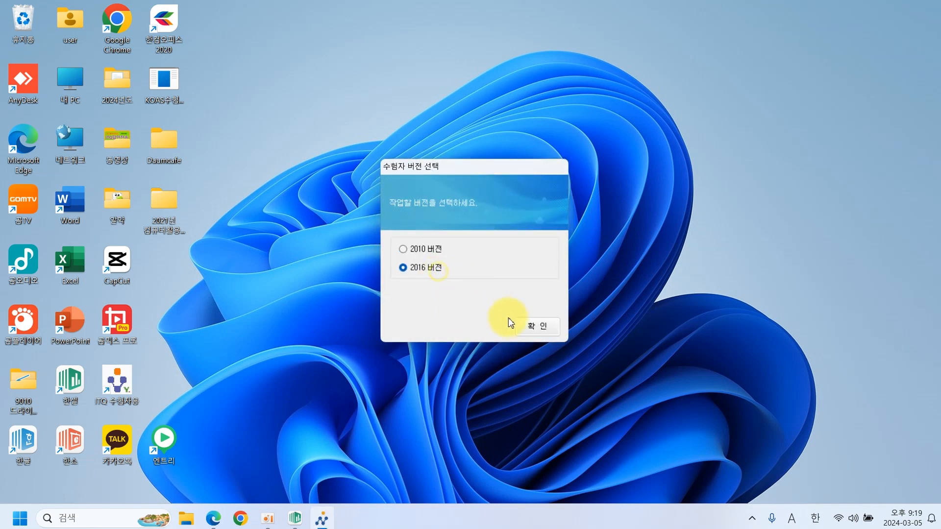
{"action": "left_click", "coordinate": [524, 327]}
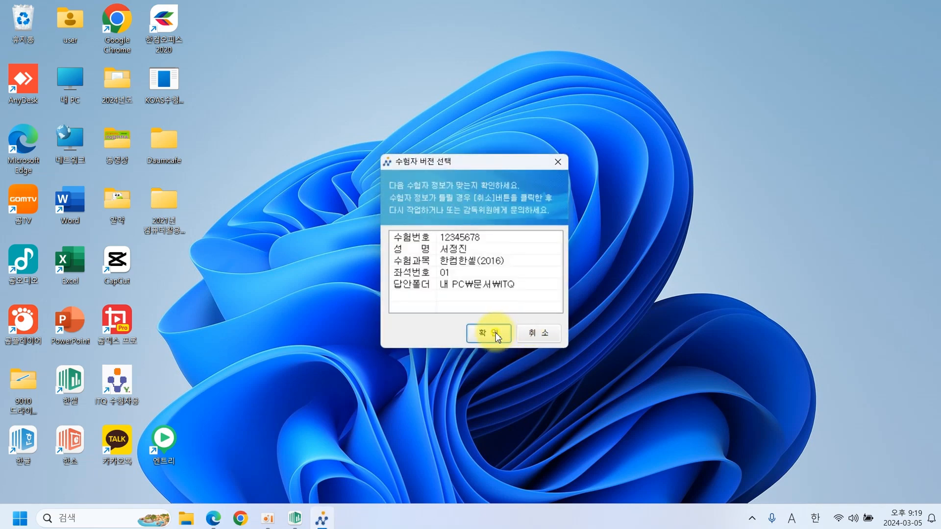
{"action": "left_click", "coordinate": [496, 334]}
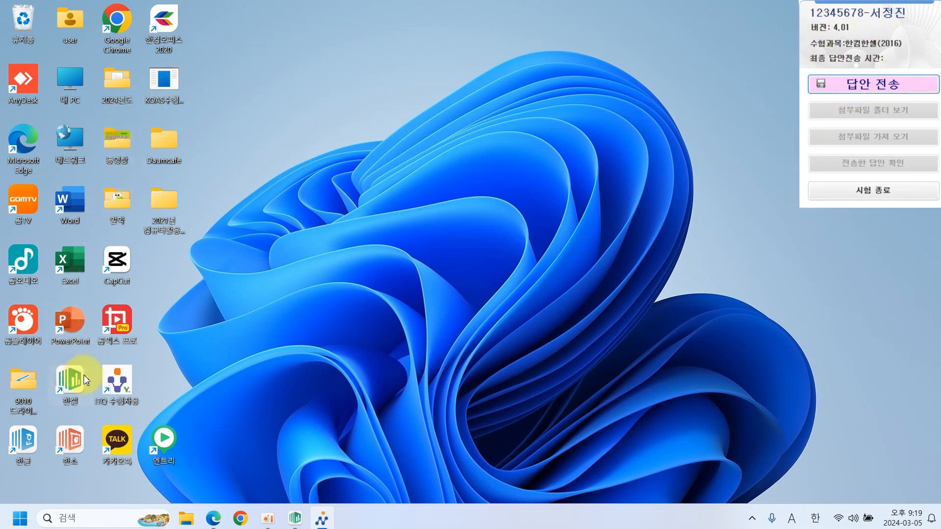
In the exam PDF, underline in red the WITQ folder, example file name and save reminder.
{"action": "left_click", "coordinate": [207, 525]}
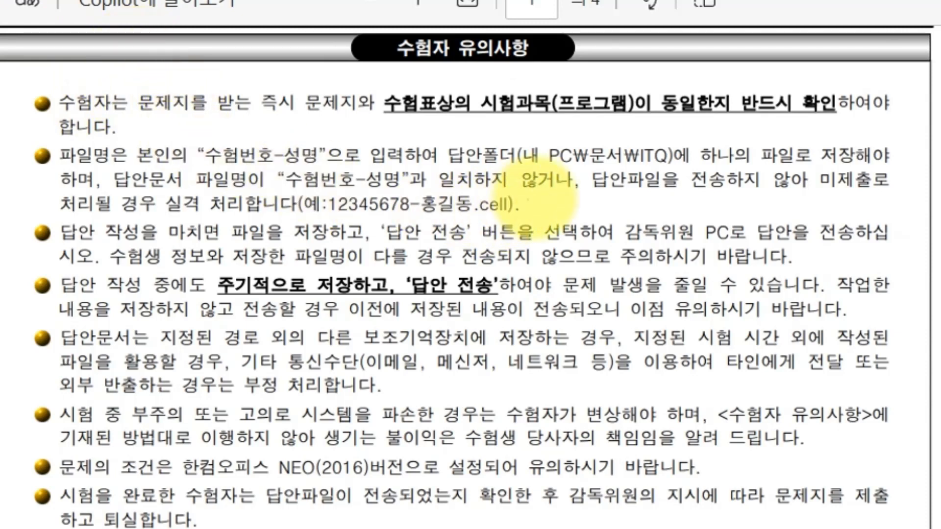
{"action": "left_click_drag", "start_coordinate": [609, 168], "coordinate": [677, 168]}
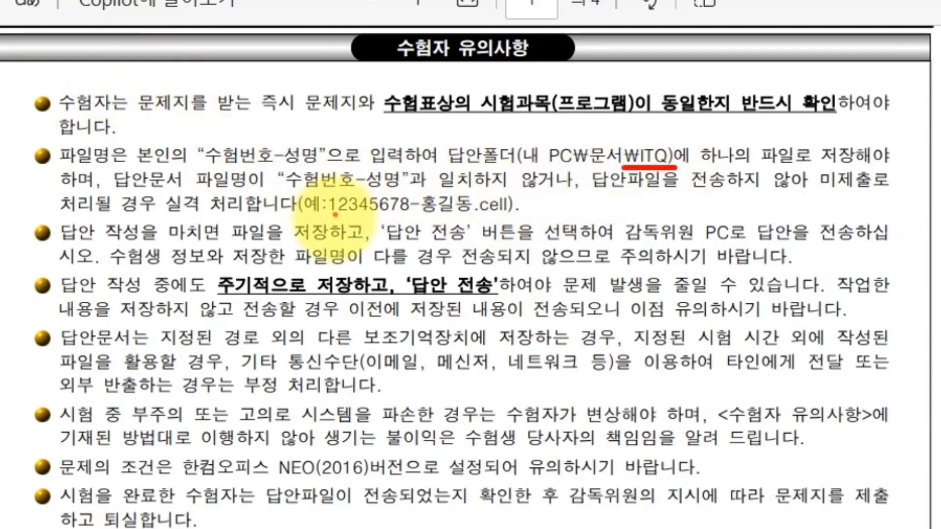
{"action": "left_click_drag", "start_coordinate": [329, 225], "coordinate": [473, 225]}
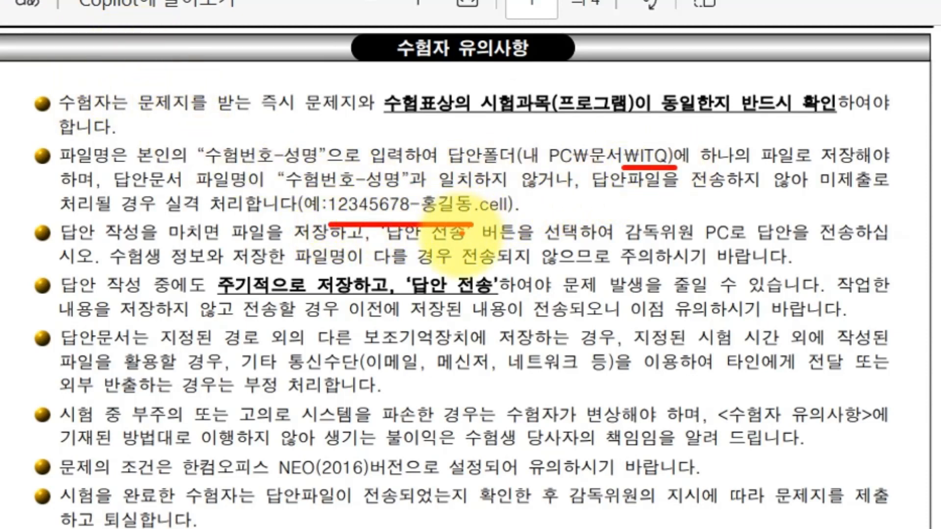
{"action": "mouse_move", "coordinate": [253, 271]}
{"action": "left_mouse_down"}
{"action": "mouse_move", "coordinate": [216, 302]}
{"action": "mouse_move", "coordinate": [510, 293]}
{"action": "mouse_move", "coordinate": [216, 272]}
{"action": "left_mouse_up"}
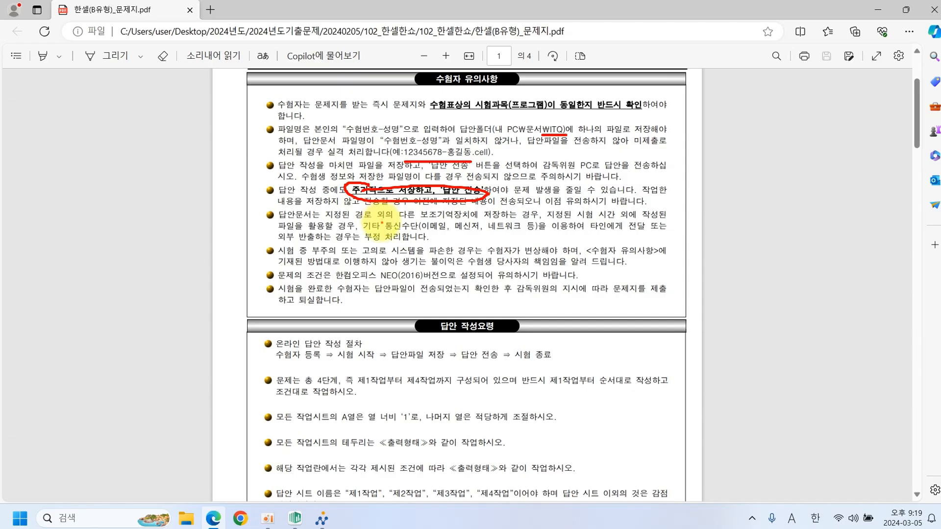
Scroll down to the page-2 task table, then return to the Hancell workbook.
{"action": "scroll", "coordinate": [382, 227], "scroll_direction": "down", "scroll_amount": 4}
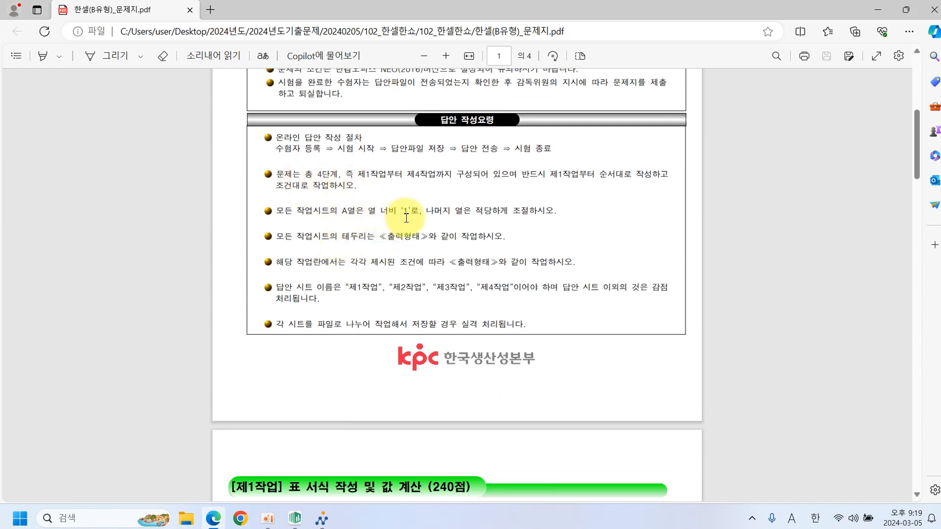
{"action": "scroll", "coordinate": [397, 220], "scroll_direction": "up", "scroll_amount": 3}
{"action": "scroll", "coordinate": [391, 209], "scroll_direction": "down", "scroll_amount": 10}
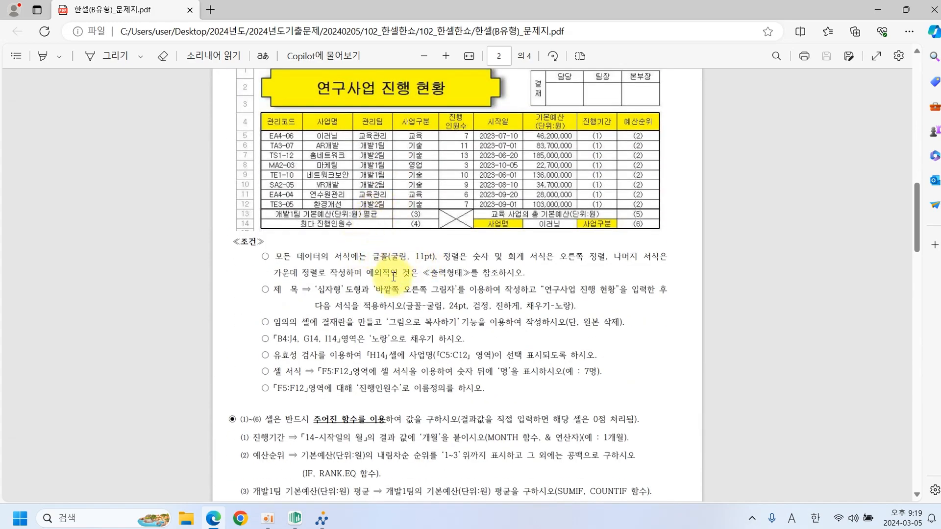
{"action": "left_click", "coordinate": [294, 519]}
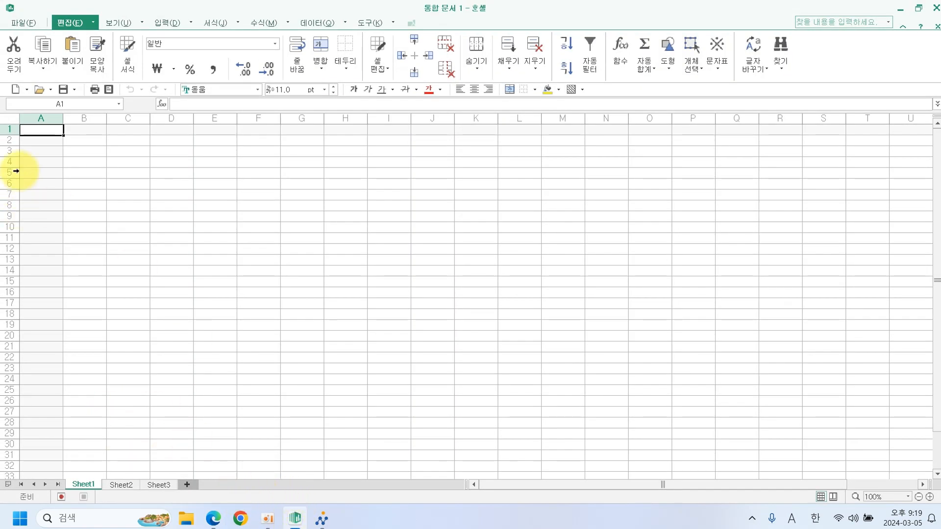
Set column A's width to 1.
{"action": "left_click", "coordinate": [43, 118]}
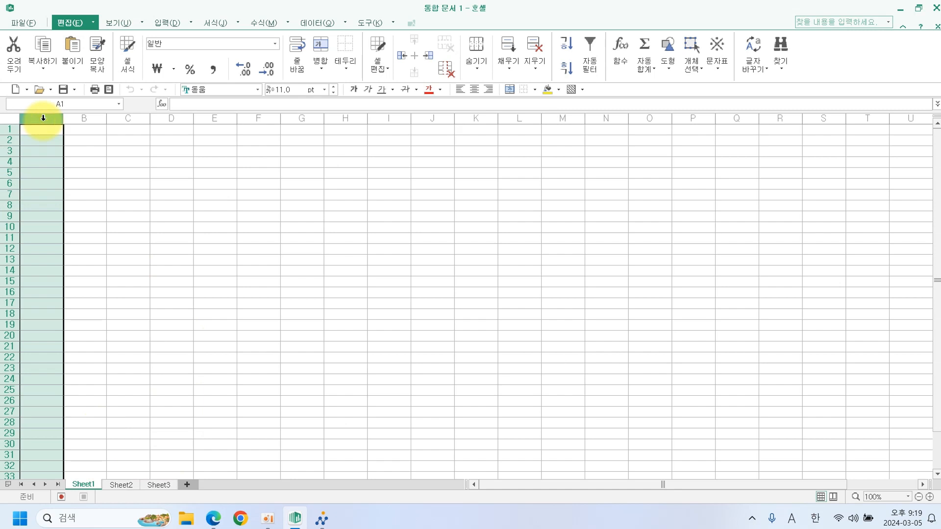
{"action": "right_click", "coordinate": [43, 118]}
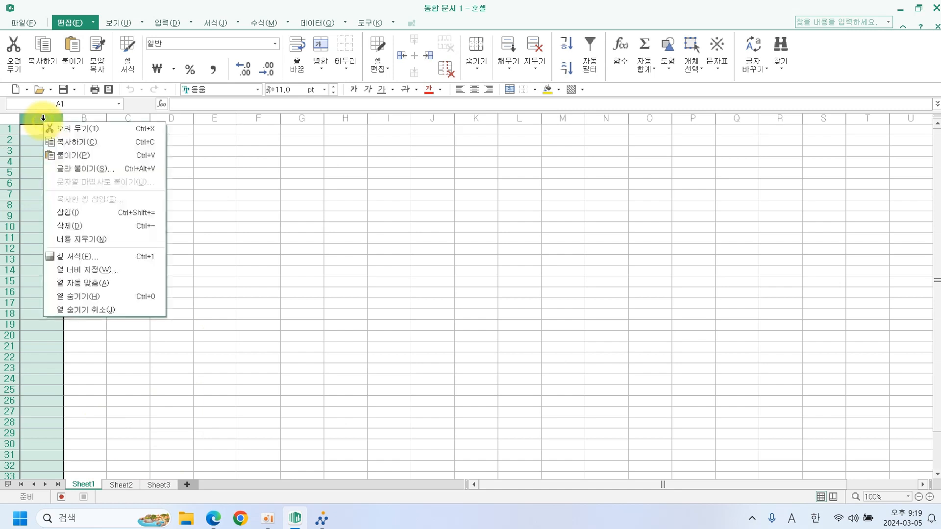
{"action": "left_click", "coordinate": [90, 273]}
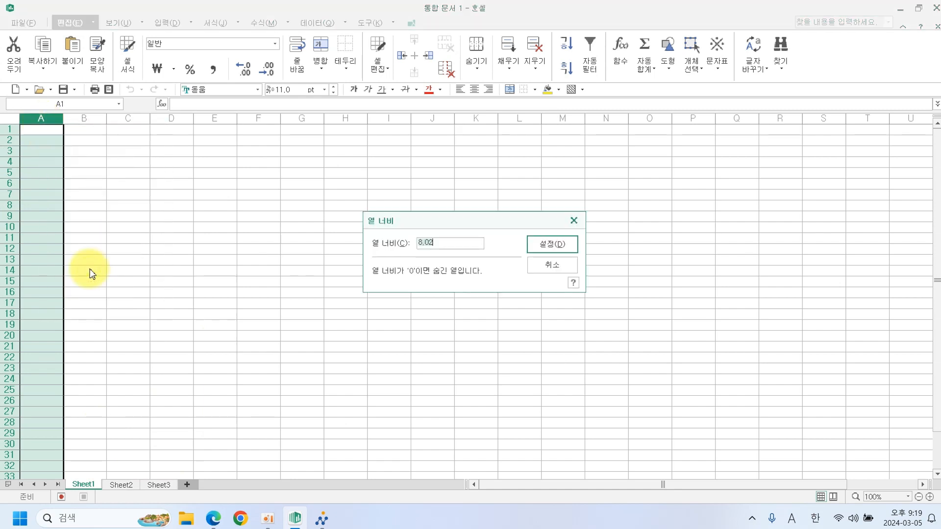
{"action": "type", "text": "1"}
{"action": "key", "text": "Return"}
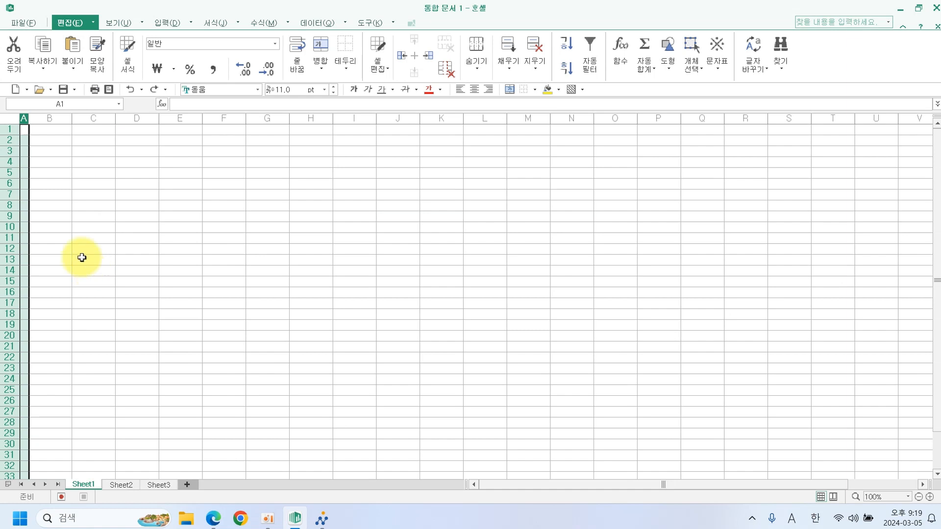
Apply the 굴림 font to the entire sheet.
{"action": "left_click", "coordinate": [8, 118]}
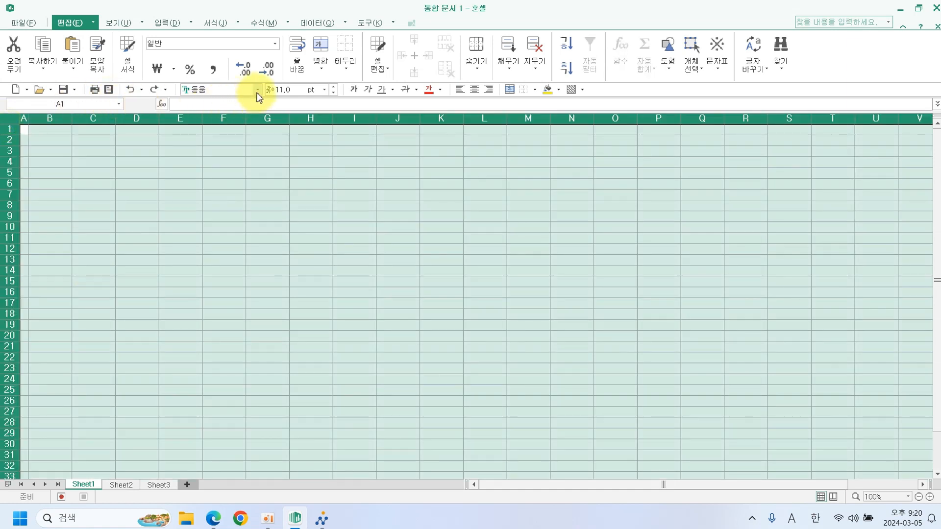
{"action": "left_click", "coordinate": [257, 89]}
{"action": "left_click", "coordinate": [248, 109]}
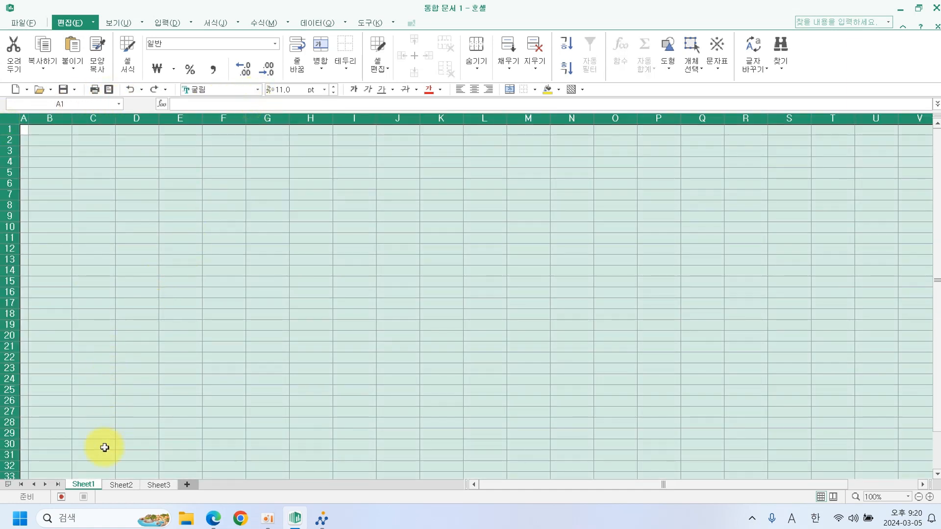
Rename the first sheet to 제1작업 and move to Sheet2.
{"action": "right_click", "coordinate": [84, 486]}
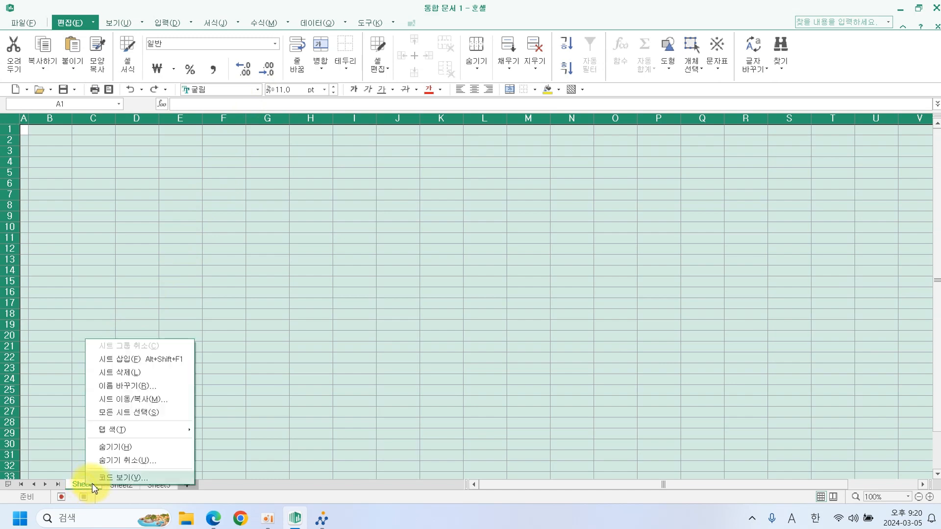
{"action": "left_click", "coordinate": [133, 388]}
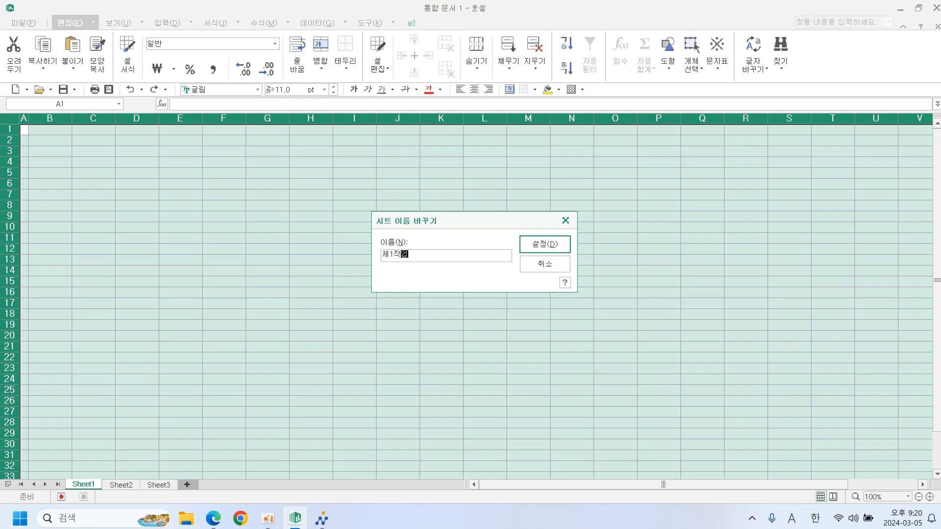
{"action": "key", "text": "Return"}
{"action": "left_click", "coordinate": [125, 486]}
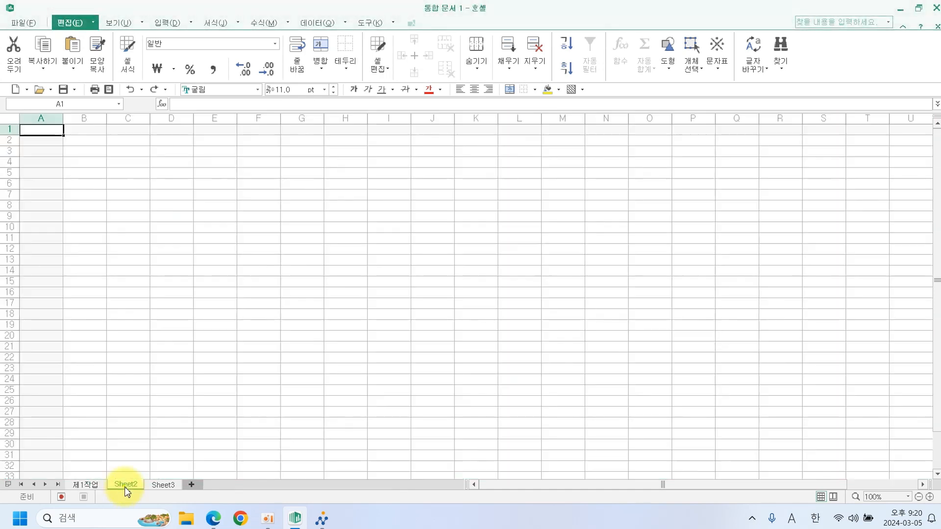
On Sheet2, set column A width to 1 and the whole sheet's font to 굴림.
{"action": "right_click", "coordinate": [41, 118]}
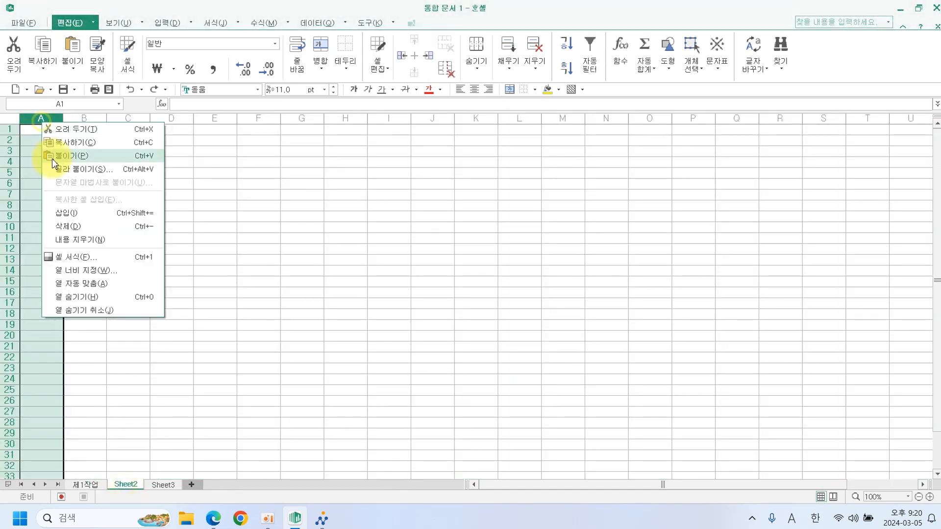
{"action": "left_click", "coordinate": [66, 257]}
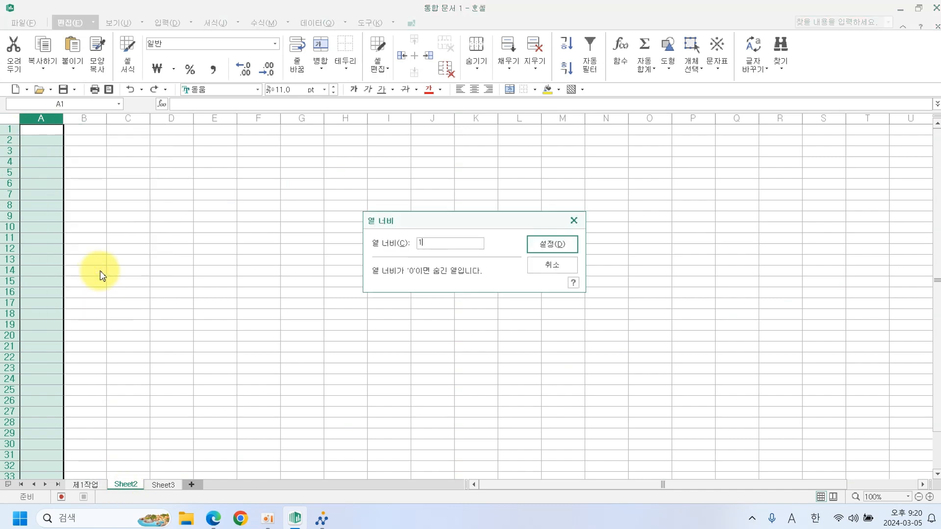
{"action": "type", "text": "1"}
{"action": "key", "text": "Return"}
{"action": "left_click", "coordinate": [9, 118]}
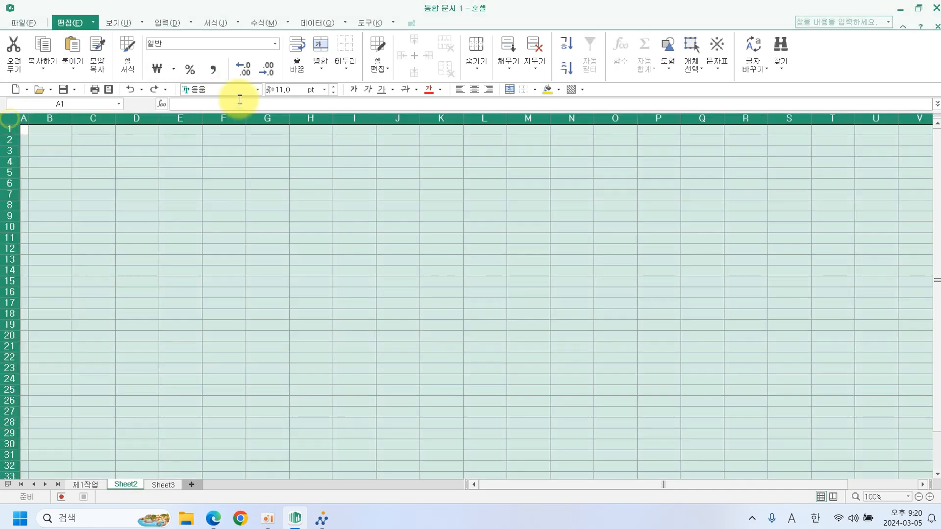
{"action": "left_click", "coordinate": [258, 89]}
{"action": "left_click", "coordinate": [247, 118]}
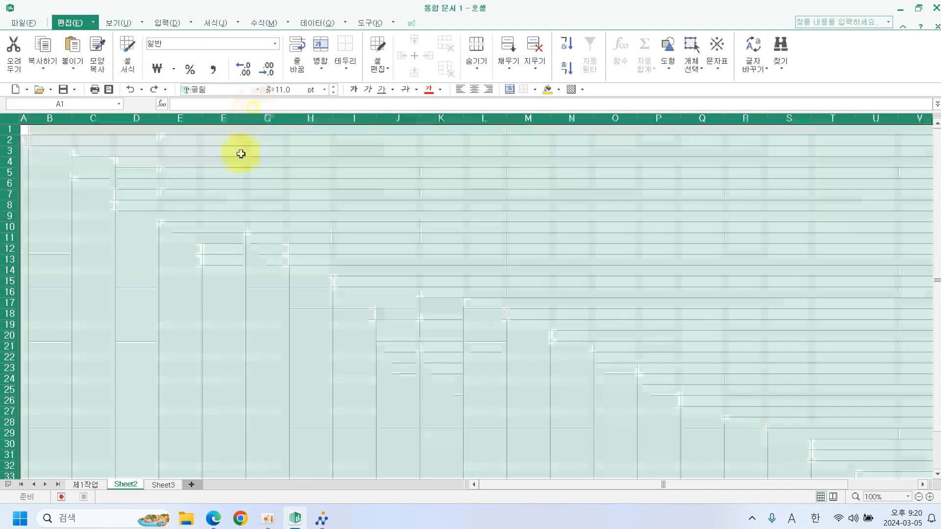
Rename Sheet2 to 제2작업 and move to Sheet3.
{"action": "right_click", "coordinate": [135, 487]}
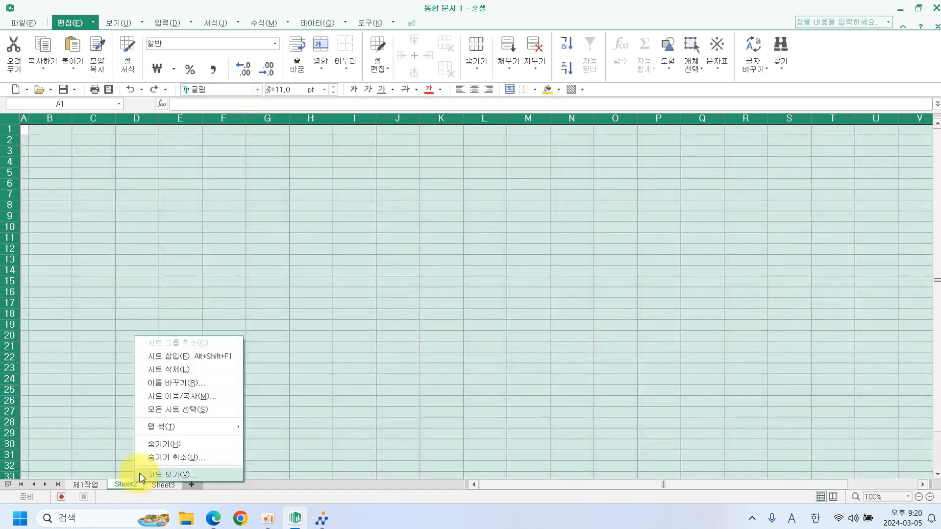
{"action": "left_click", "coordinate": [191, 388]}
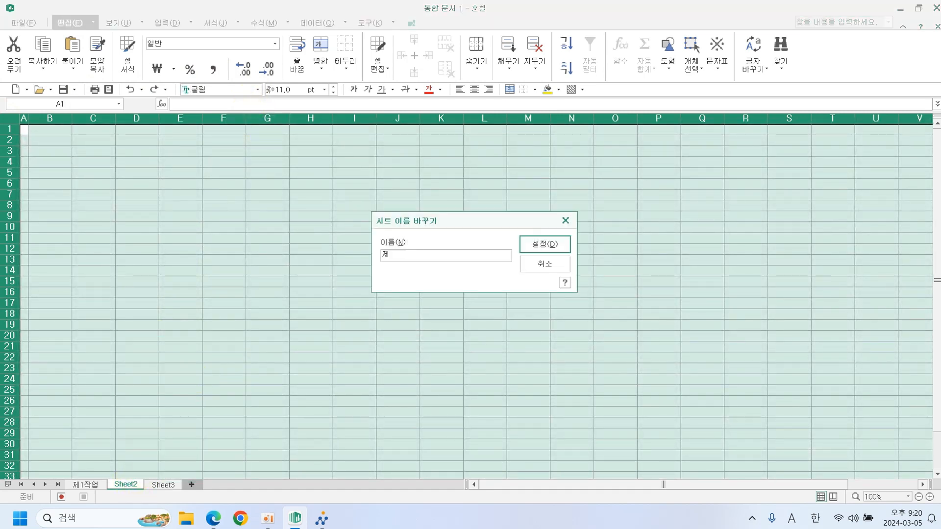
{"action": "type", "text": "제2작업"}
{"action": "key", "text": "Return"}
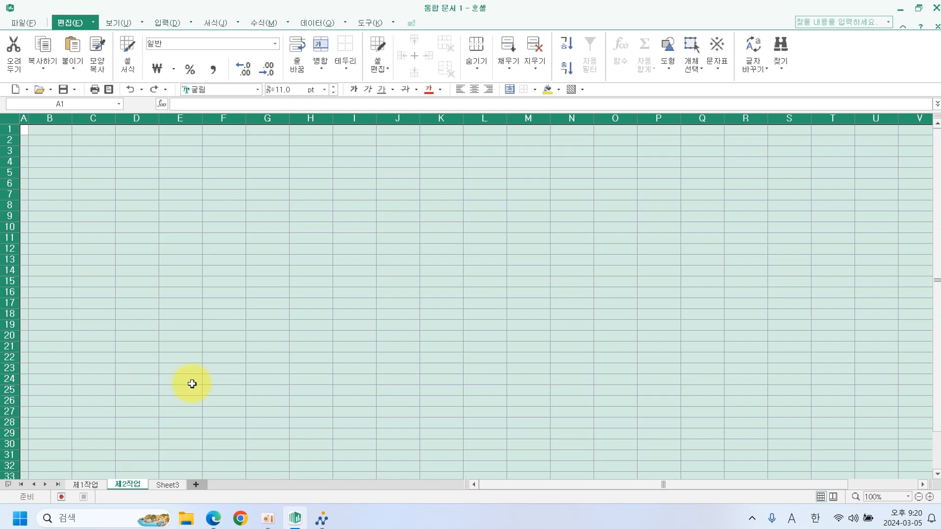
{"action": "left_click", "coordinate": [172, 487]}
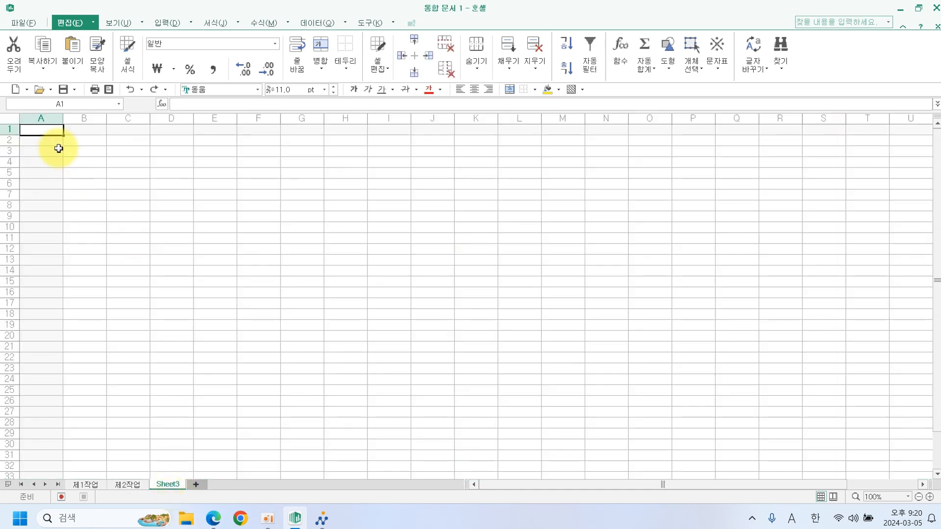
On Sheet3, set column A width to 2 and the whole sheet's font to 굴림.
{"action": "right_click", "coordinate": [52, 119]}
{"action": "left_click", "coordinate": [101, 270]}
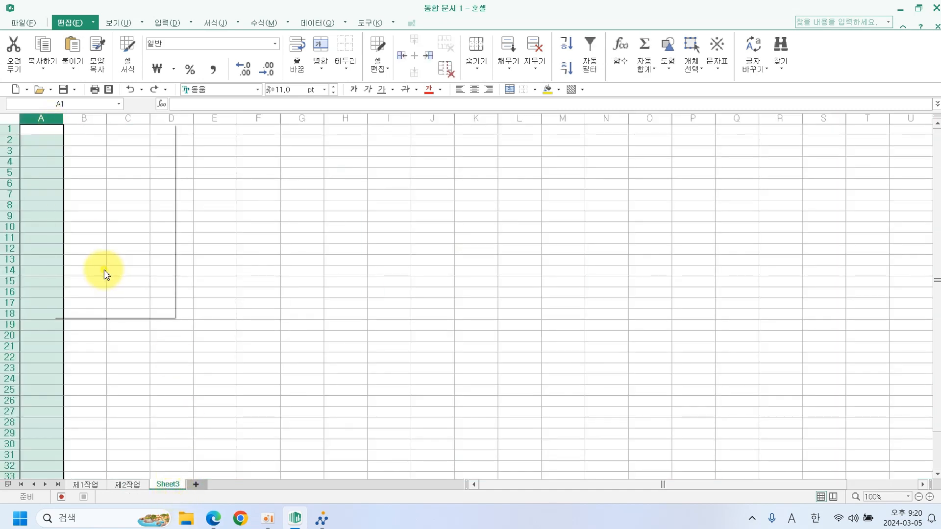
{"action": "type", "text": "2"}
{"action": "key", "text": "Return"}
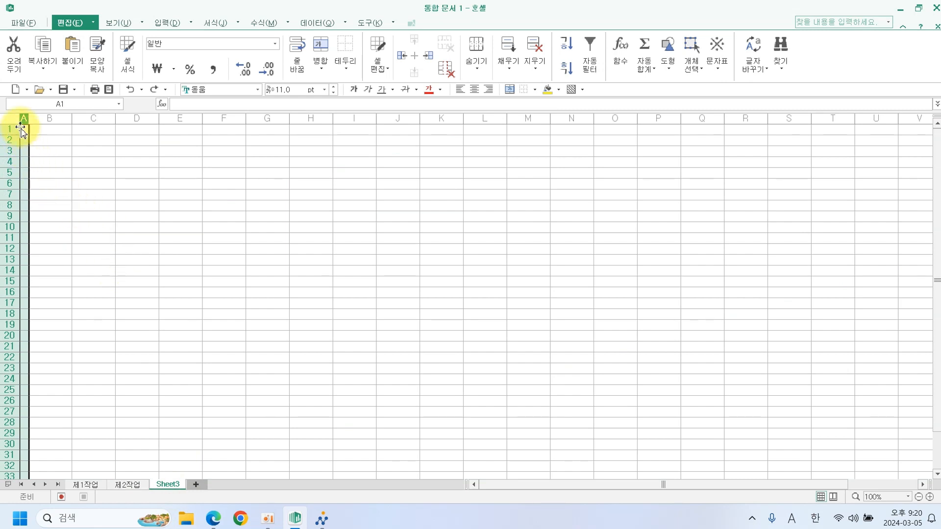
{"action": "left_click", "coordinate": [10, 118]}
{"action": "left_click", "coordinate": [256, 90]}
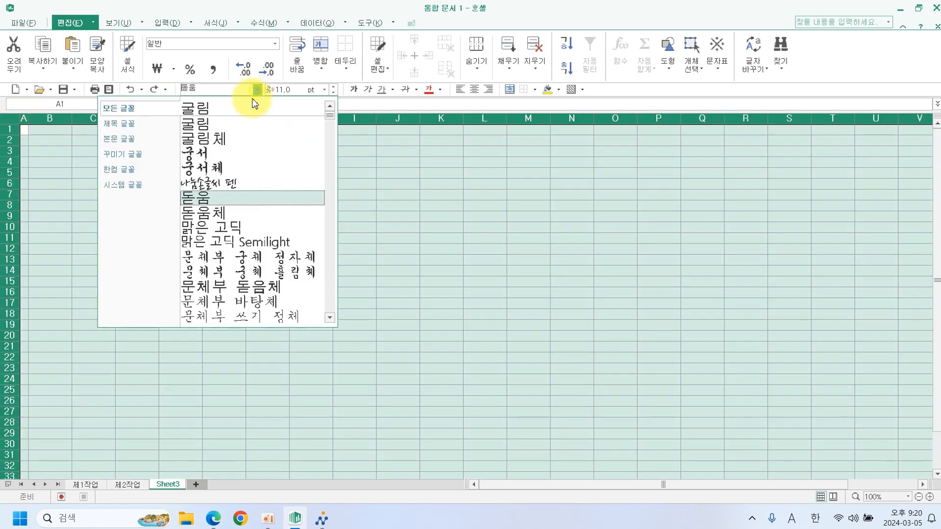
{"action": "left_click", "coordinate": [253, 102]}
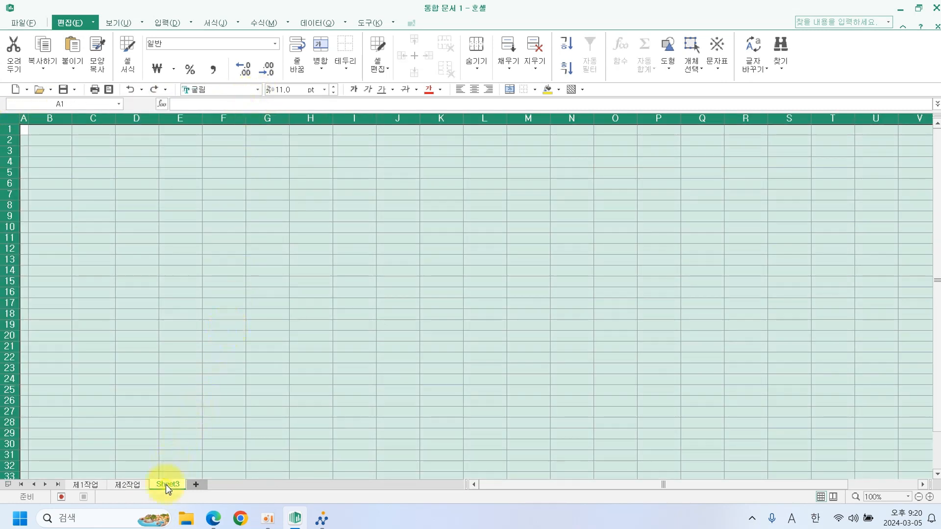
Rename Sheet3 to 제3작업.
{"action": "right_click", "coordinate": [167, 489]}
{"action": "left_click", "coordinate": [216, 388]}
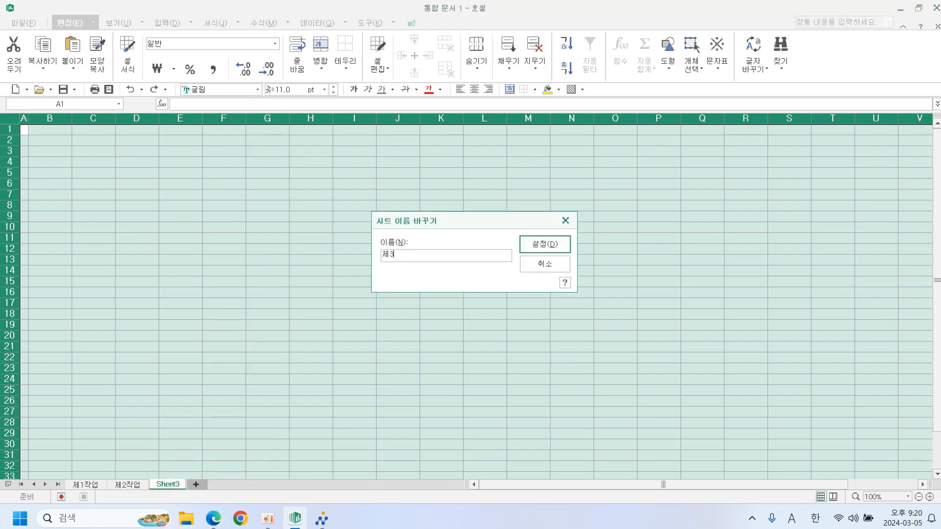
{"action": "key", "text": "Return"}
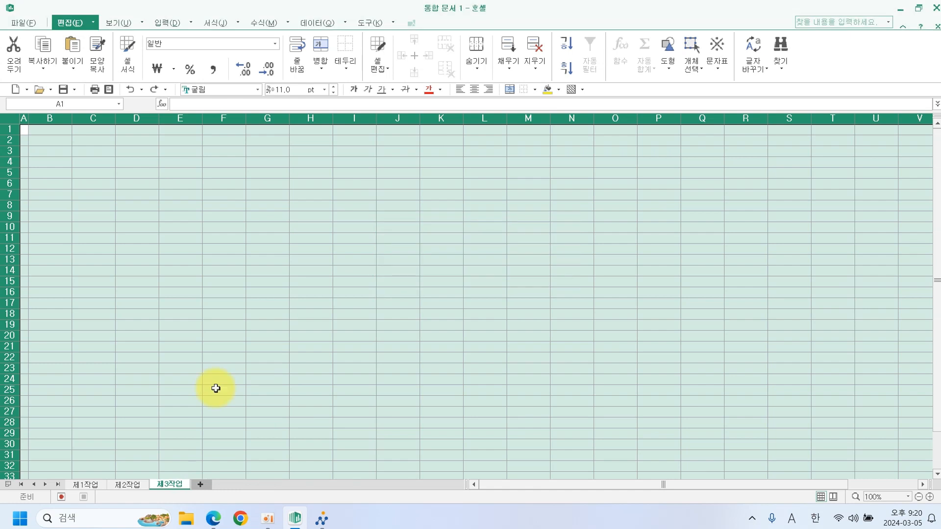
Add a new fourth sheet and set its column A width to 1.
{"action": "left_click", "coordinate": [205, 487]}
{"action": "right_click", "coordinate": [207, 485]}
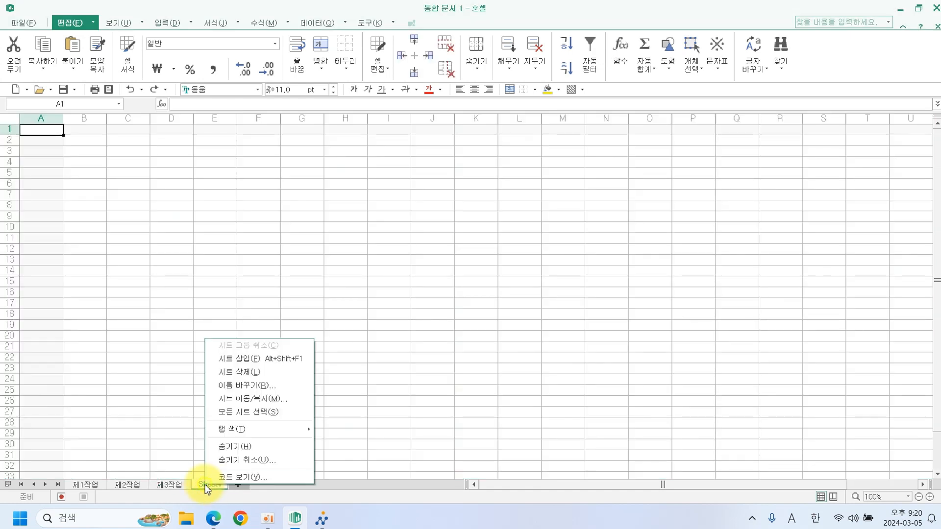
{"action": "left_click", "coordinate": [41, 119]}
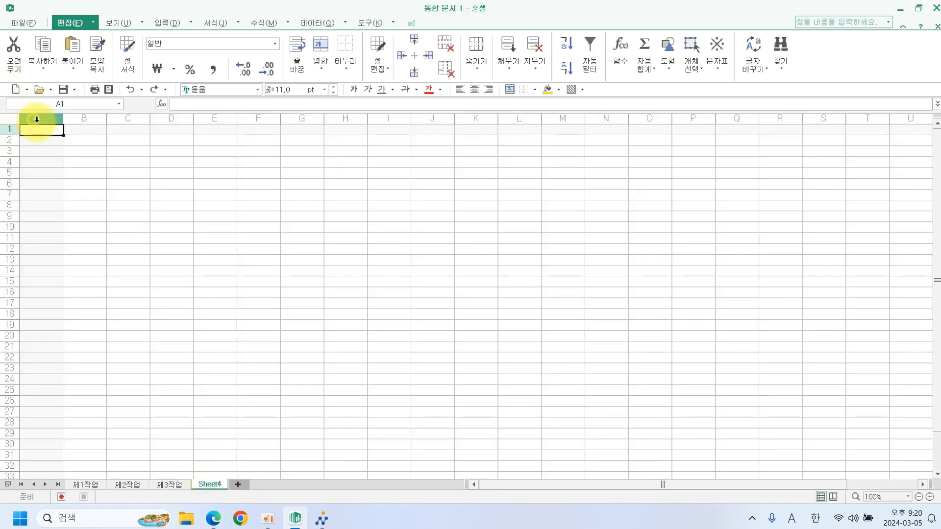
{"action": "right_click", "coordinate": [42, 119]}
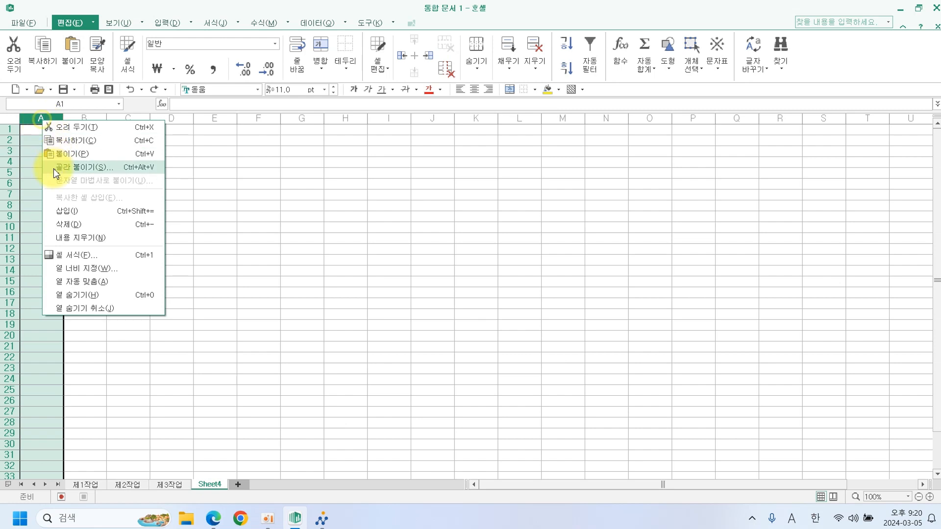
{"action": "left_click", "coordinate": [81, 269]}
{"action": "type", "text": "1"}
{"action": "key", "text": "Return"}
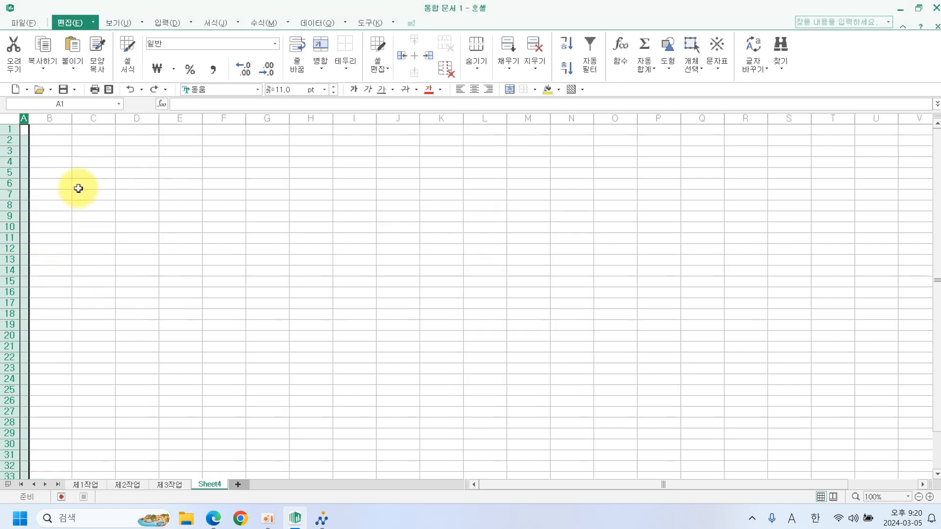
Apply the 굴림 font to the whole new sheet.
{"action": "left_click", "coordinate": [11, 119]}
{"action": "left_click", "coordinate": [256, 90]}
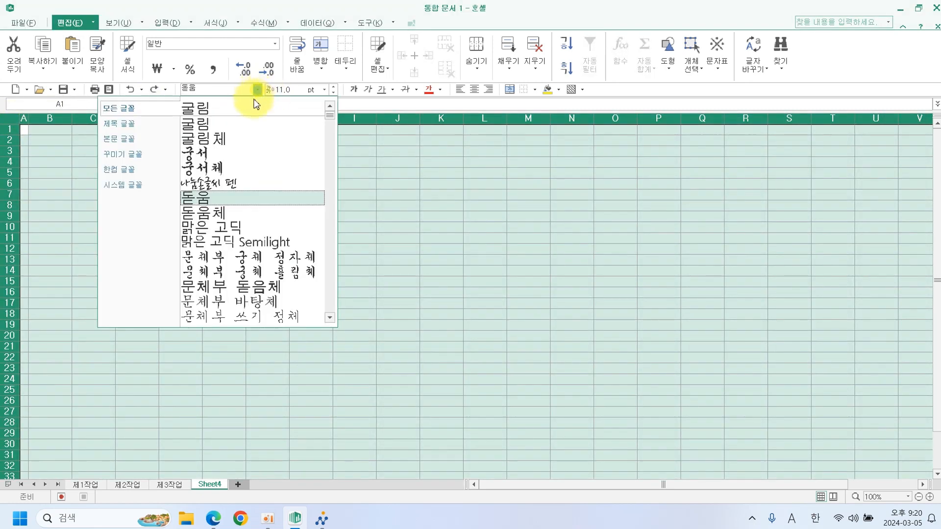
{"action": "left_click", "coordinate": [247, 105]}
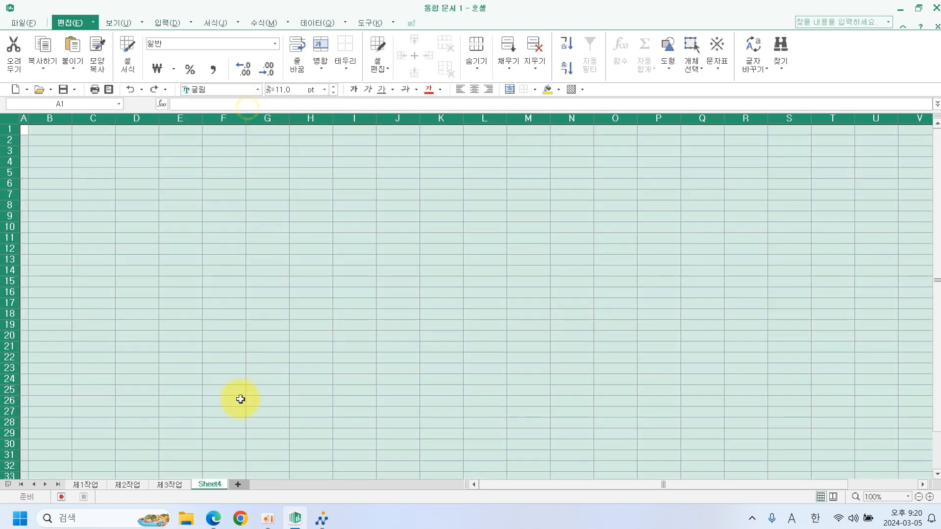
Rename Sheet4 to 제4작업 and return to the 제1작업 sheet.
{"action": "right_click", "coordinate": [210, 485]}
{"action": "left_click", "coordinate": [259, 384]}
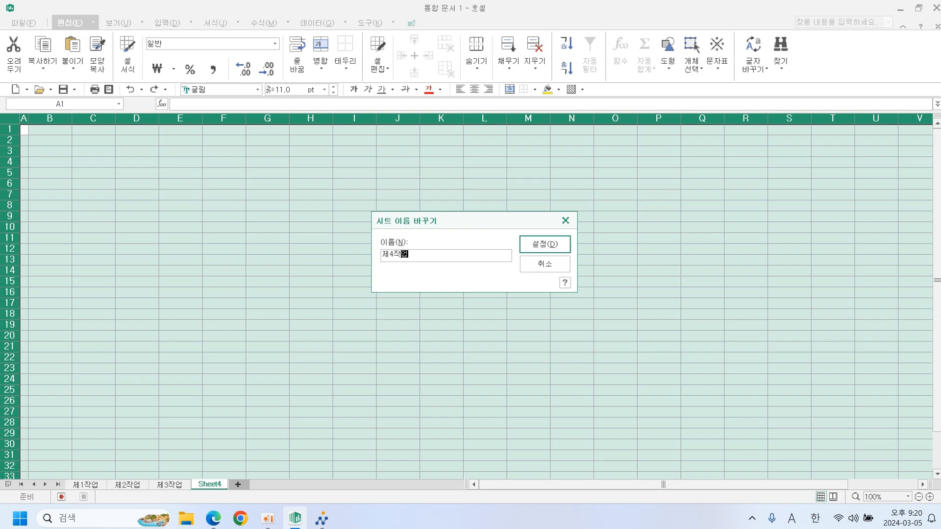
{"action": "key", "text": "Return"}
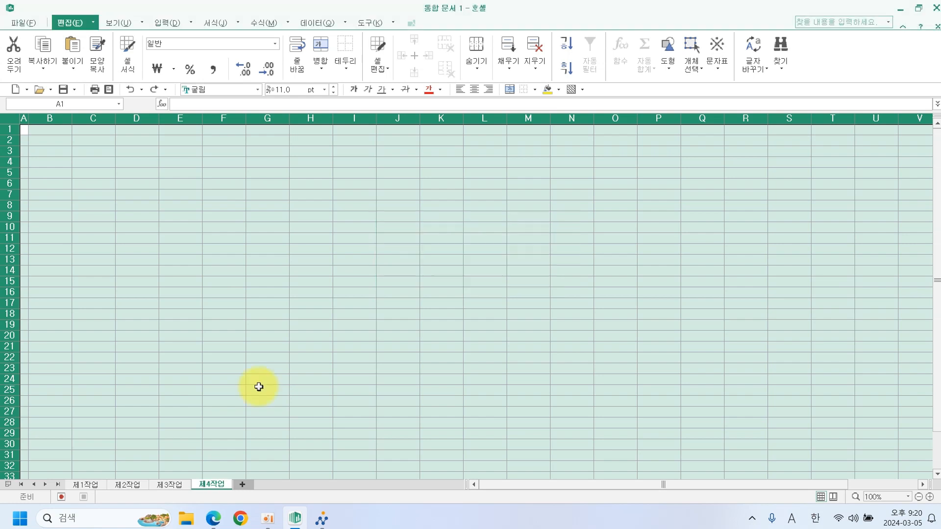
{"action": "left_click", "coordinate": [94, 487]}
Set the row height of rows 1–3 on 제1작업 to 25.
{"action": "left_click", "coordinate": [185, 402]}
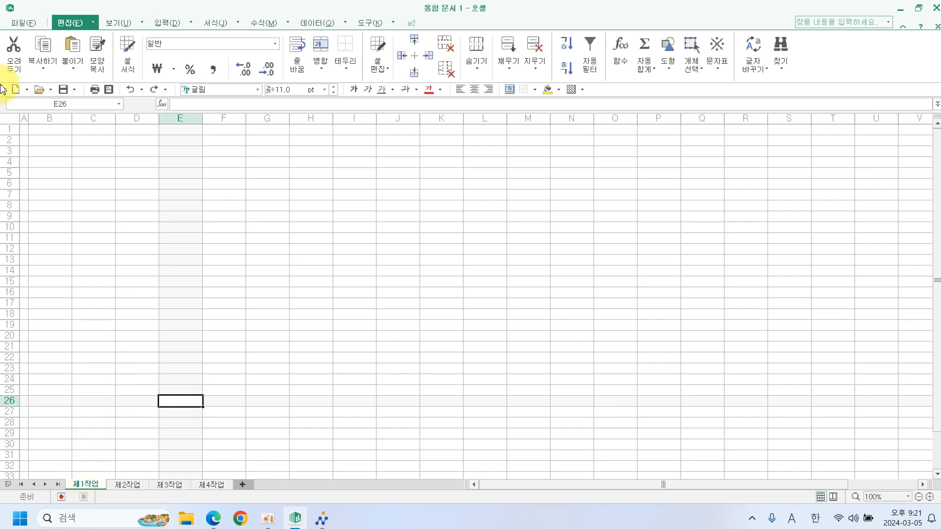
{"action": "left_click_drag", "start_coordinate": [4, 129], "coordinate": [5, 150]}
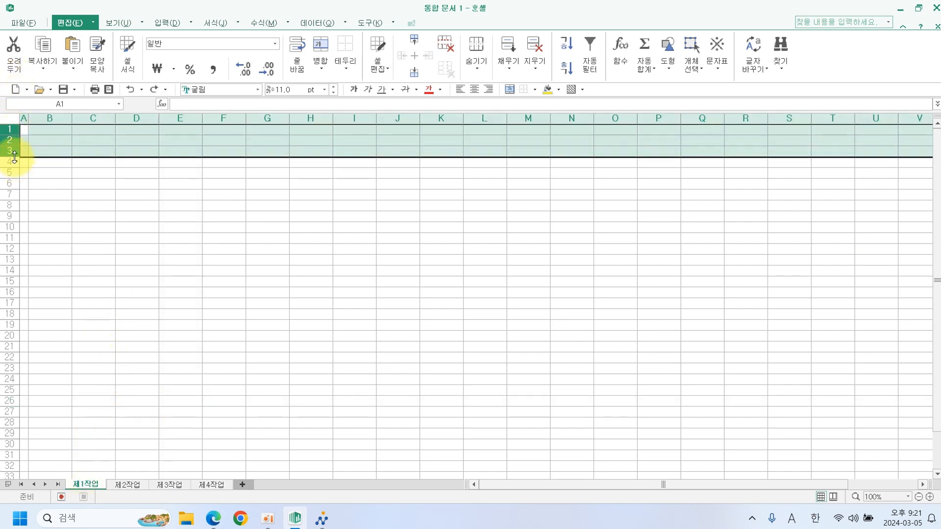
{"action": "right_click", "coordinate": [9, 152]}
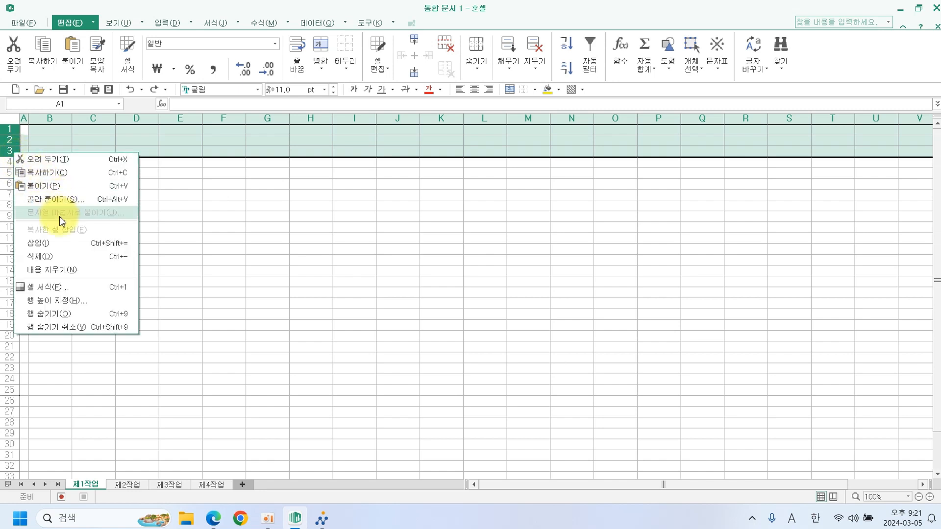
{"action": "left_click", "coordinate": [72, 304]}
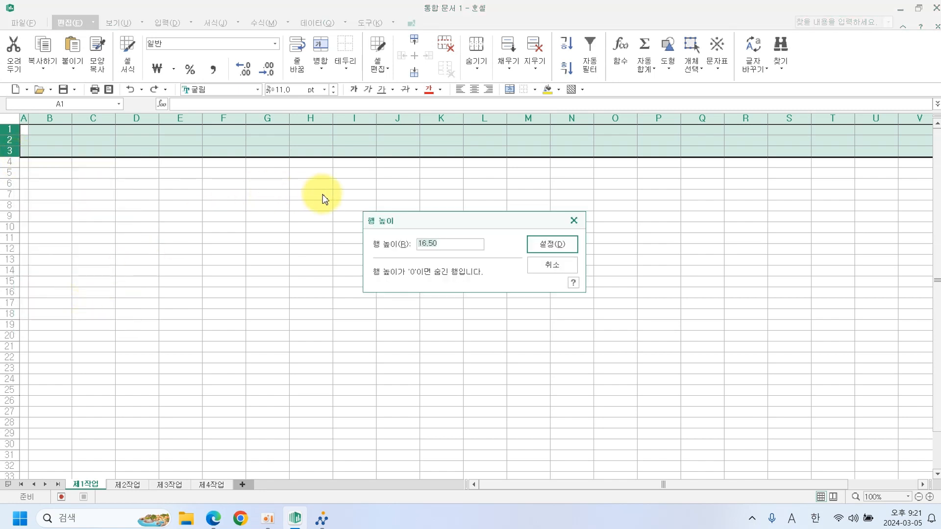
{"action": "type", "text": "25"}
{"action": "key", "text": "Return"}
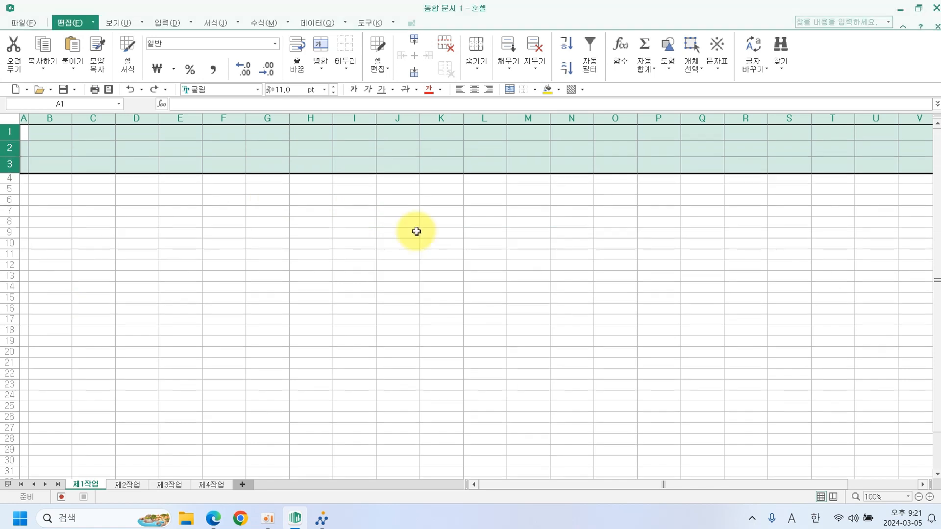
{"action": "left_click", "coordinate": [403, 267]}
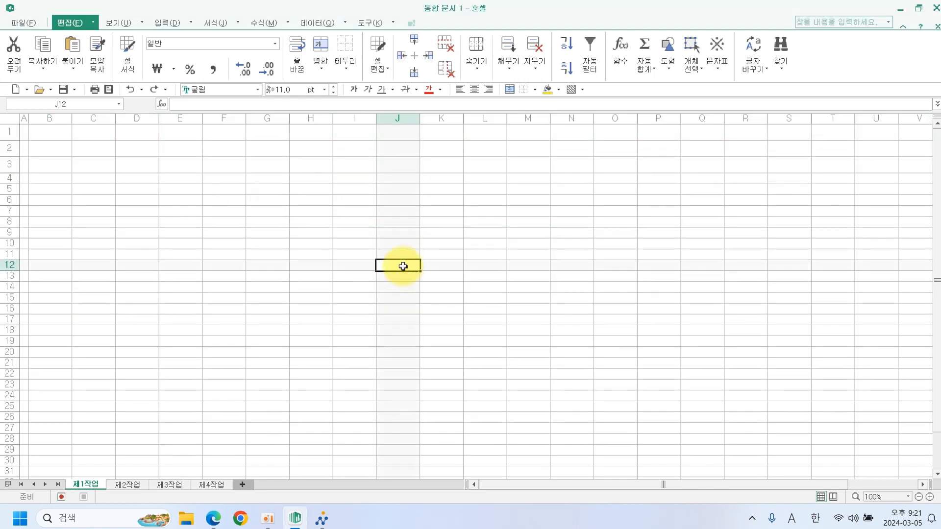
{"action": "left_click", "coordinate": [213, 519]}
{"action": "scroll", "coordinate": [366, 110], "scroll_direction": "up", "scroll_amount": 1}
{"action": "scroll", "coordinate": [367, 125], "scroll_direction": "down", "scroll_amount": 3}
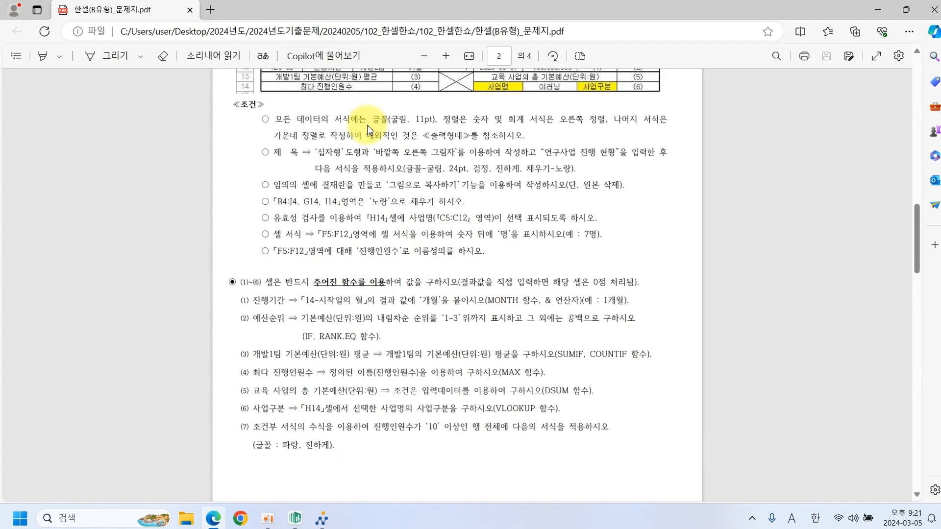
{"action": "scroll", "coordinate": [367, 125], "scroll_direction": "up", "scroll_amount": 1}
{"action": "scroll", "coordinate": [367, 125], "scroll_direction": "up", "scroll_amount": 3}
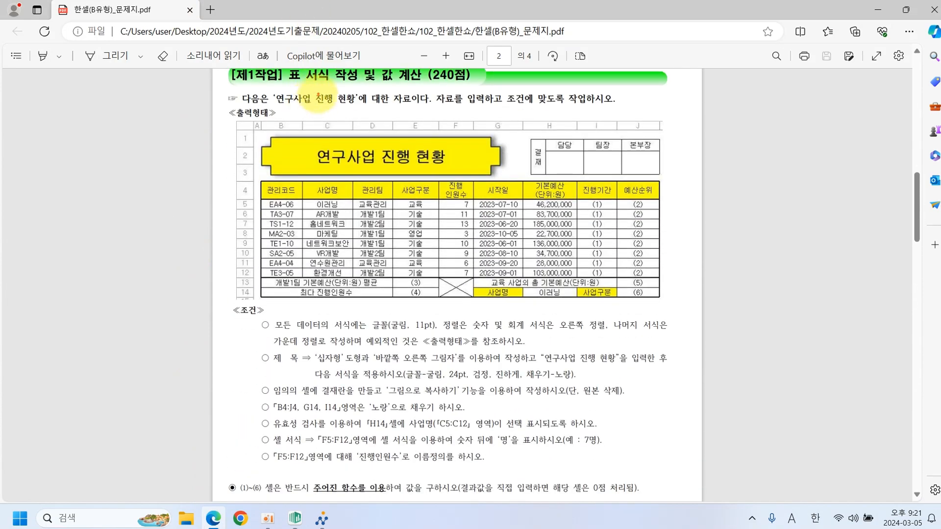
{"action": "mouse_move", "coordinate": [309, 146]}
{"action": "left_mouse_down"}
{"action": "mouse_move", "coordinate": [273, 155]}
{"action": "mouse_move", "coordinate": [297, 168]}
{"action": "mouse_move", "coordinate": [308, 156]}
{"action": "left_mouse_up"}
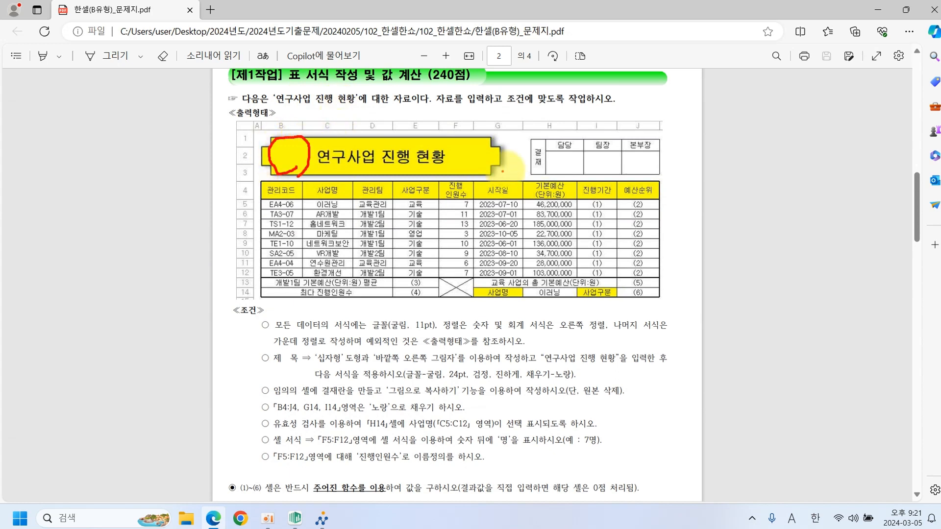
{"action": "mouse_move", "coordinate": [537, 169]}
{"action": "left_mouse_down"}
{"action": "mouse_move", "coordinate": [525, 157]}
{"action": "mouse_move", "coordinate": [532, 182]}
{"action": "left_mouse_up"}
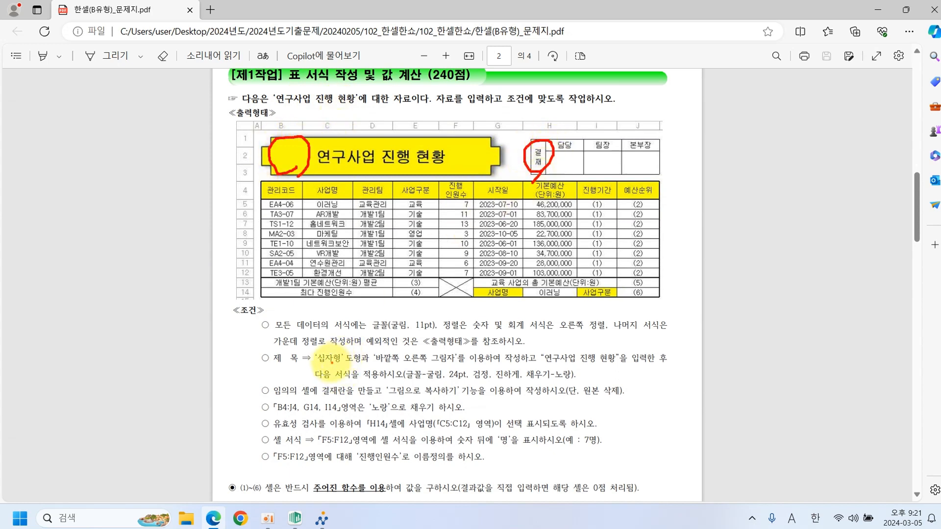
{"action": "left_click_drag", "start_coordinate": [316, 364], "coordinate": [449, 367]}
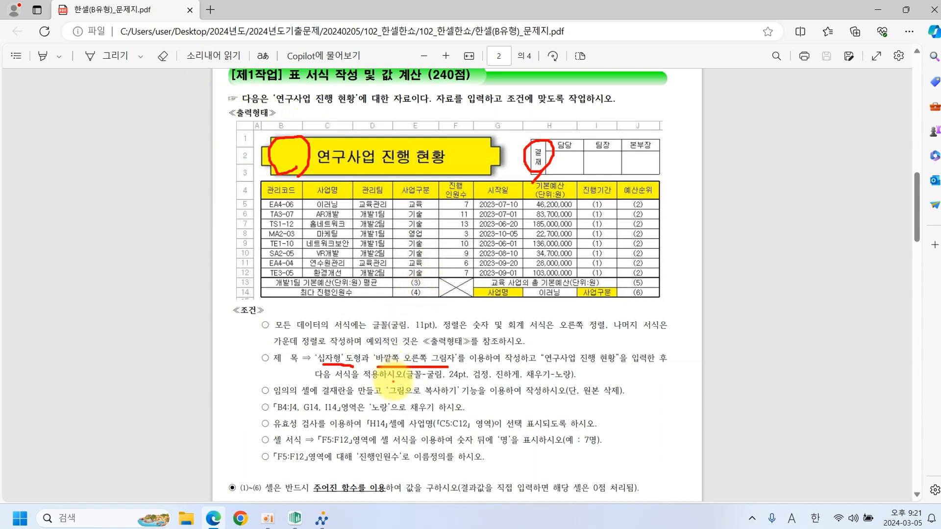
{"action": "left_click_drag", "start_coordinate": [410, 381], "coordinate": [573, 381]}
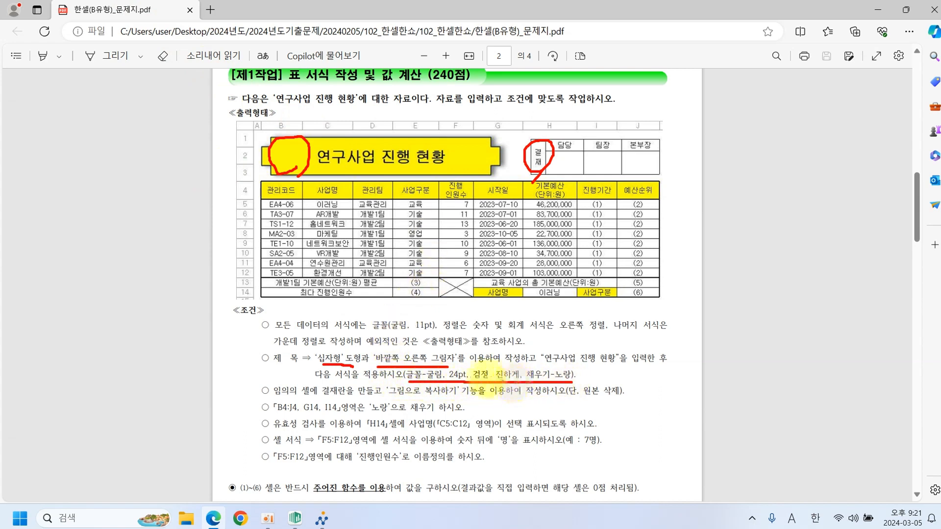
{"action": "key", "text": "Escape"}
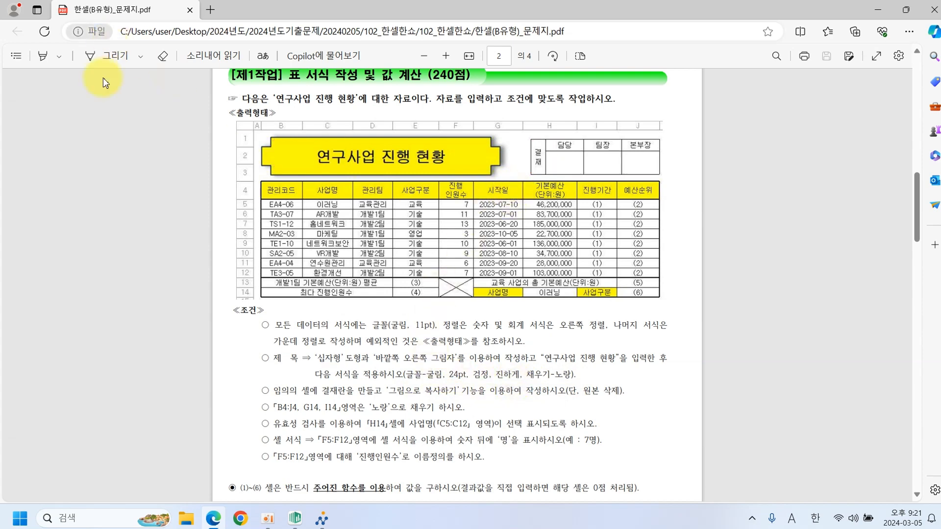
{"action": "left_click", "coordinate": [296, 519]}
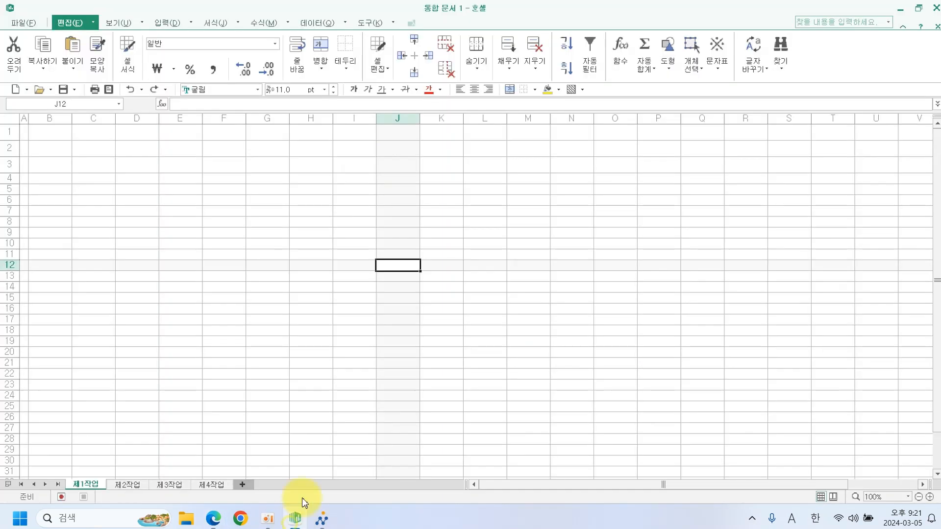
Draw a cross-shaped banner spanning cells B1 to G3.
{"action": "left_click", "coordinate": [166, 23]}
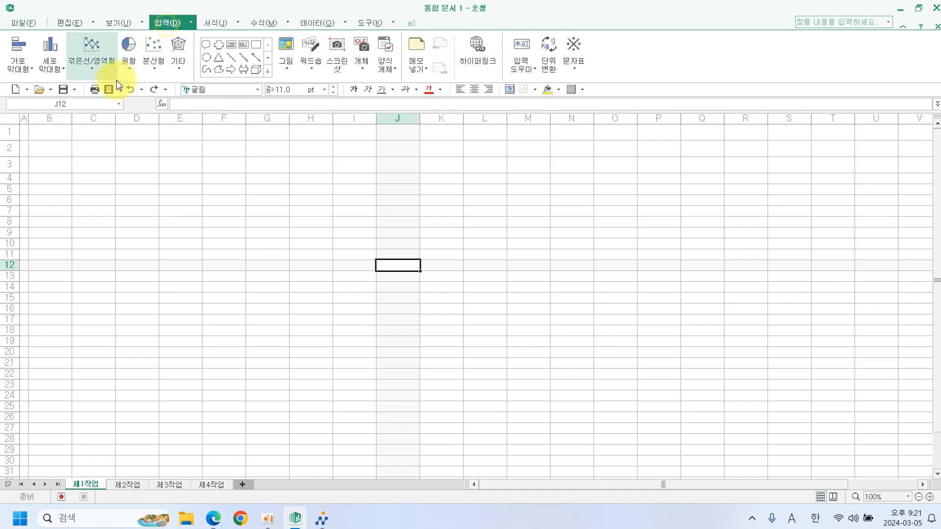
{"action": "left_click", "coordinate": [267, 71]}
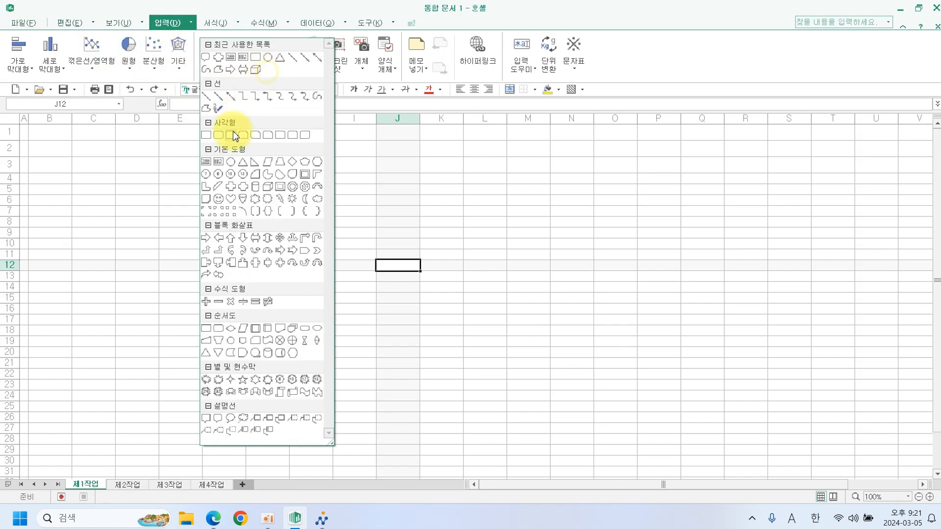
{"action": "left_click", "coordinate": [231, 187]}
{"action": "left_click_drag", "start_coordinate": [32, 127], "coordinate": [290, 169]}
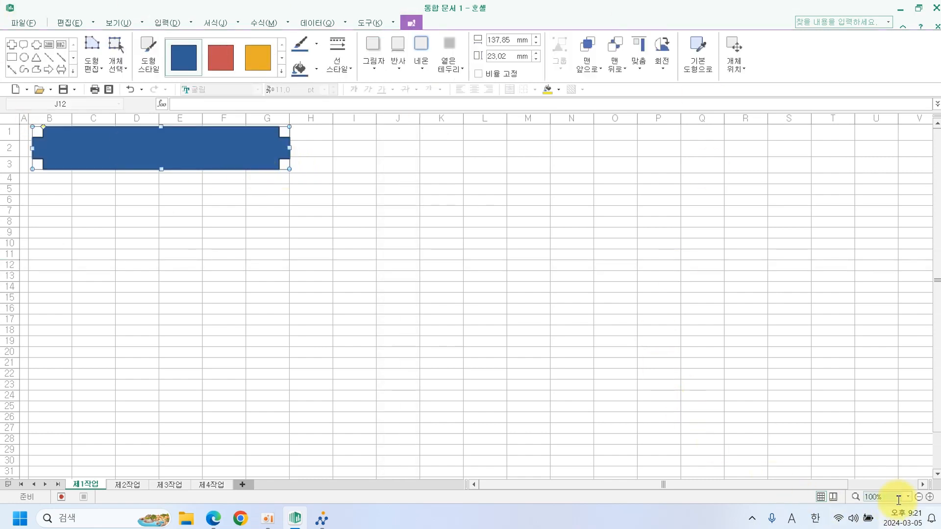
Zoom to 120% and give the banner an outer right-side drop shadow.
{"action": "left_click", "coordinate": [928, 499]}
{"action": "left_click", "coordinate": [929, 499]}
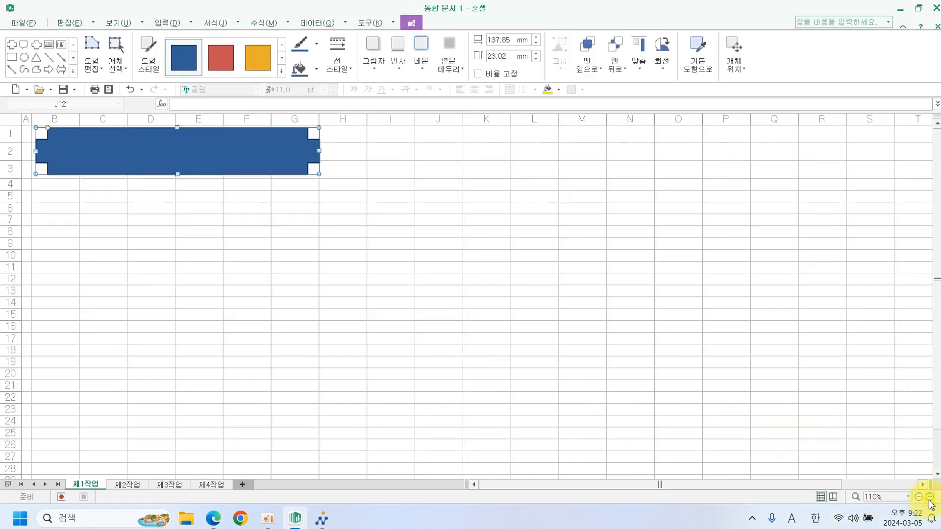
{"action": "left_click", "coordinate": [929, 499]}
{"action": "left_click", "coordinate": [929, 499]}
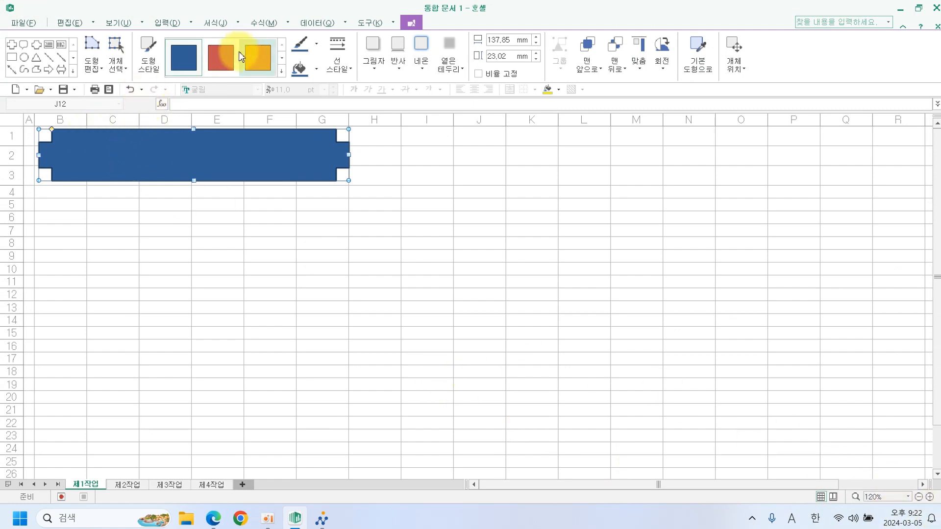
{"action": "left_click", "coordinate": [378, 73]}
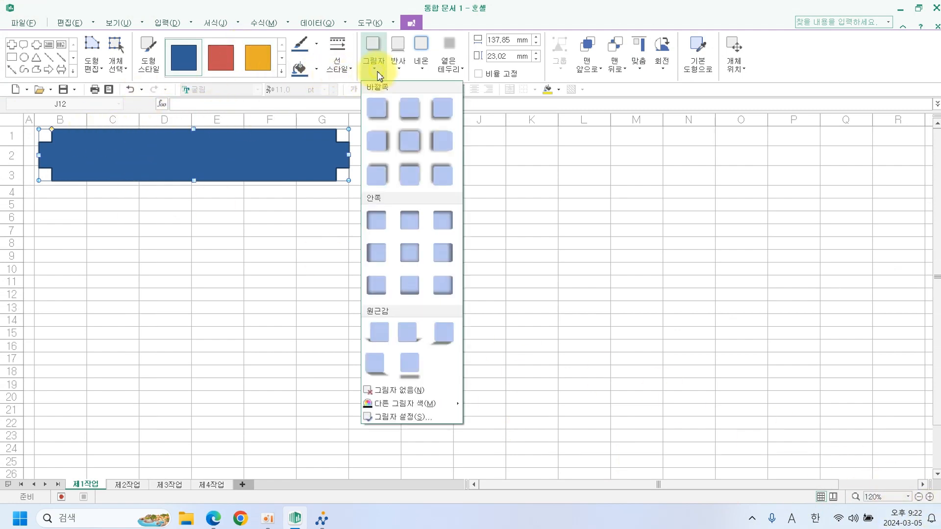
{"action": "left_click", "coordinate": [380, 141]}
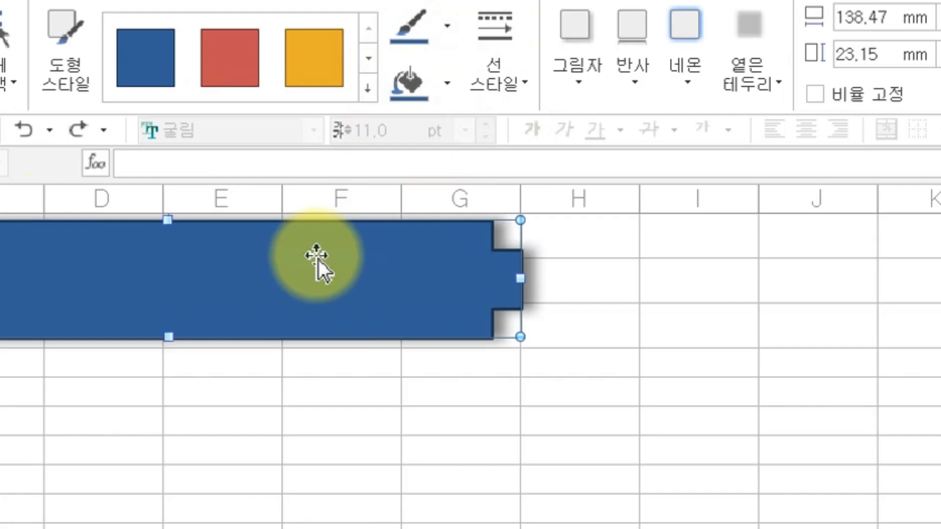
Format the banner text as bold, centred 굴림 at 24 pt.
{"action": "left_click", "coordinate": [330, 257]}
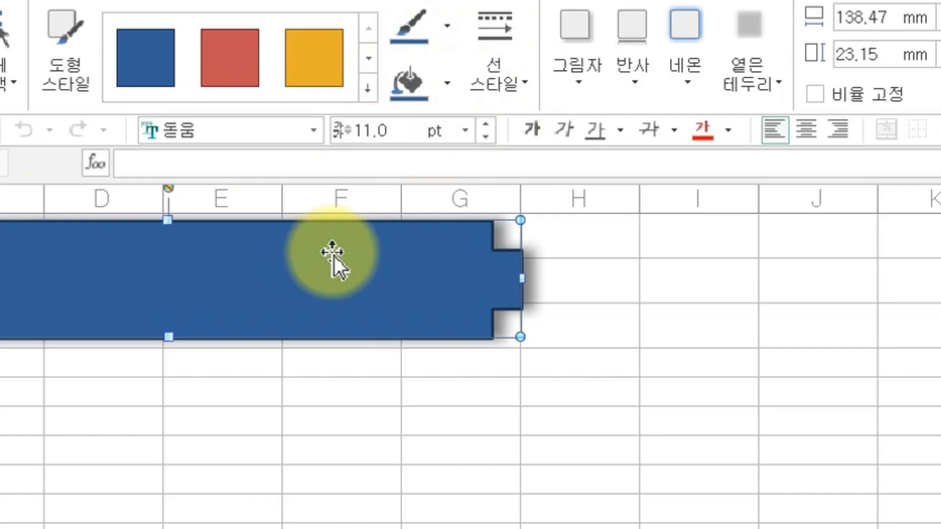
{"action": "left_click", "coordinate": [313, 130]}
{"action": "left_click", "coordinate": [296, 187]}
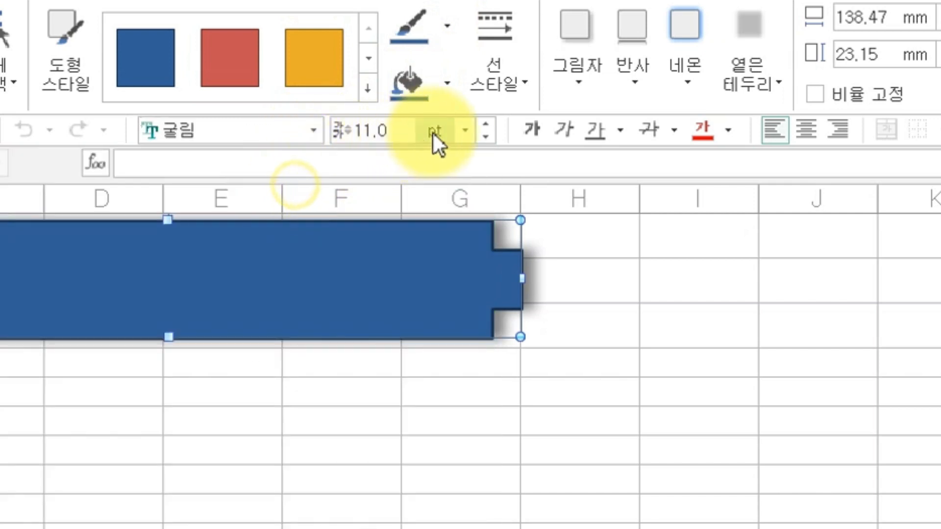
{"action": "left_click", "coordinate": [465, 131]}
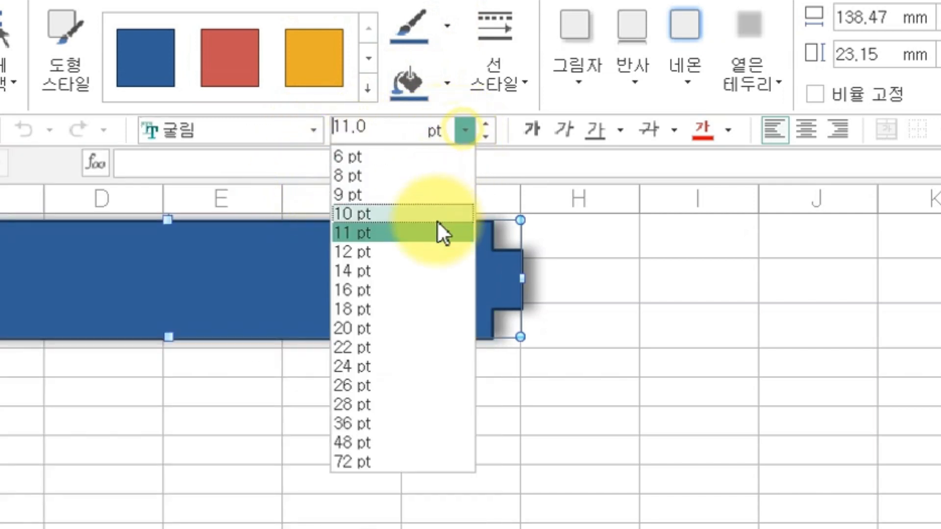
{"action": "left_click", "coordinate": [374, 365]}
{"action": "left_click", "coordinate": [530, 139]}
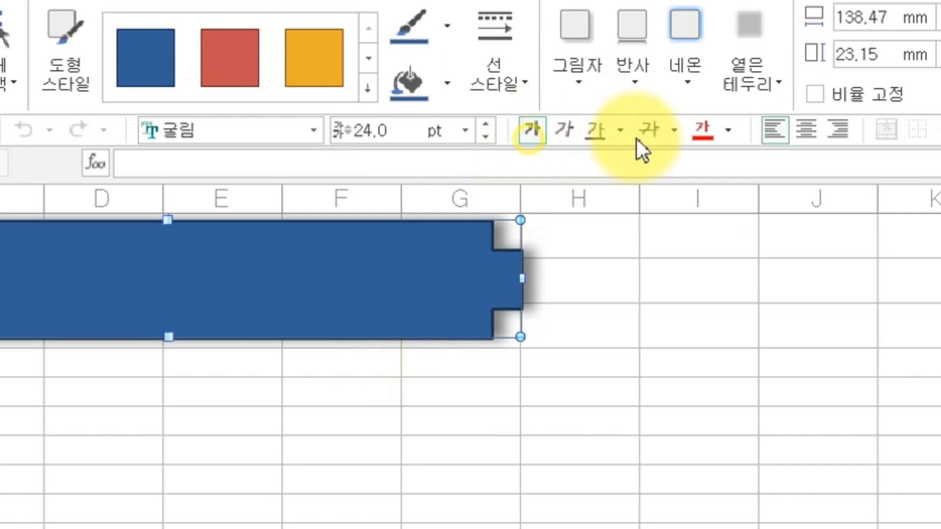
{"action": "left_click", "coordinate": [728, 138]}
{"action": "left_click", "coordinate": [805, 132]}
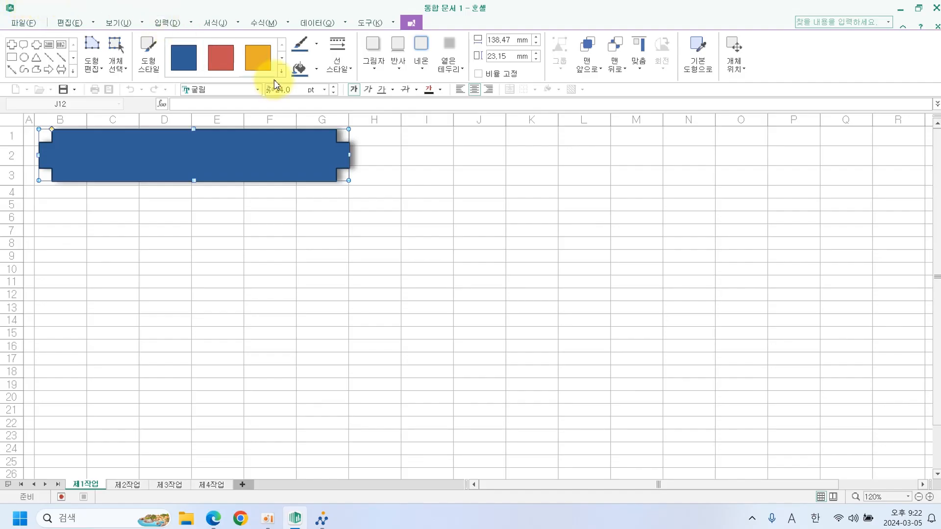
Fill the banner shape with yellow.
{"action": "left_click", "coordinate": [318, 72]}
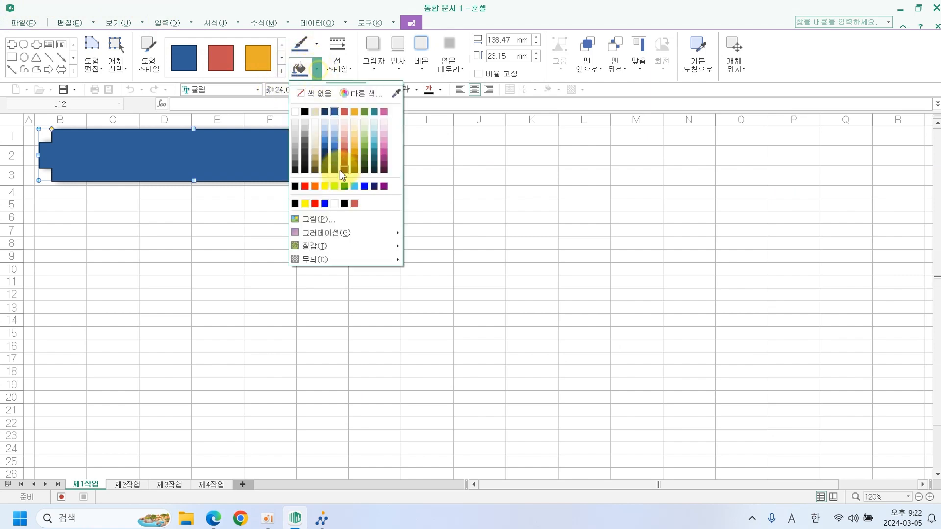
{"action": "left_click", "coordinate": [325, 186]}
{"action": "left_click", "coordinate": [374, 180]}
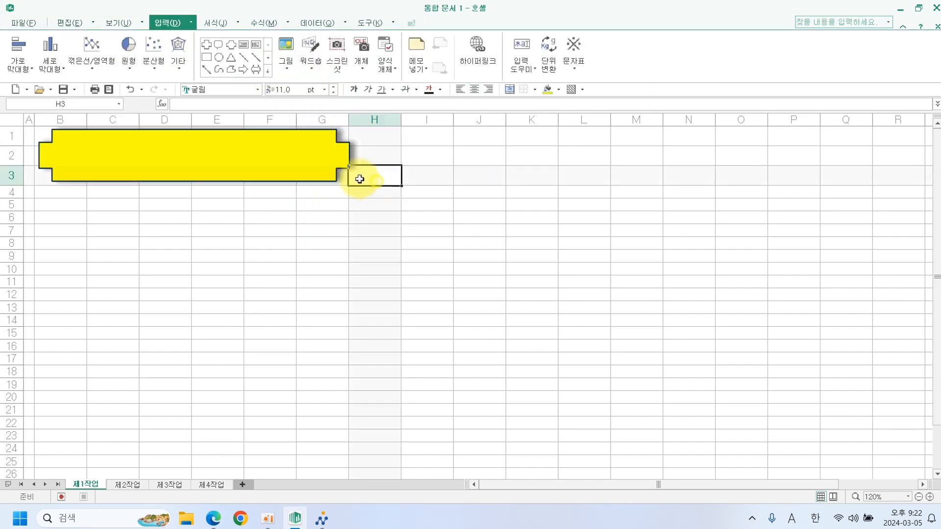
{"action": "left_click", "coordinate": [347, 167]}
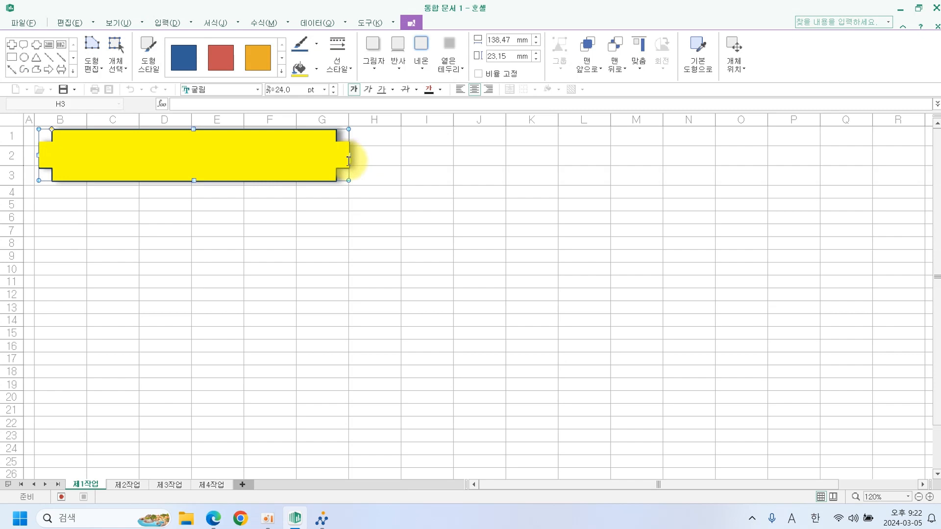
{"action": "left_click", "coordinate": [356, 154]}
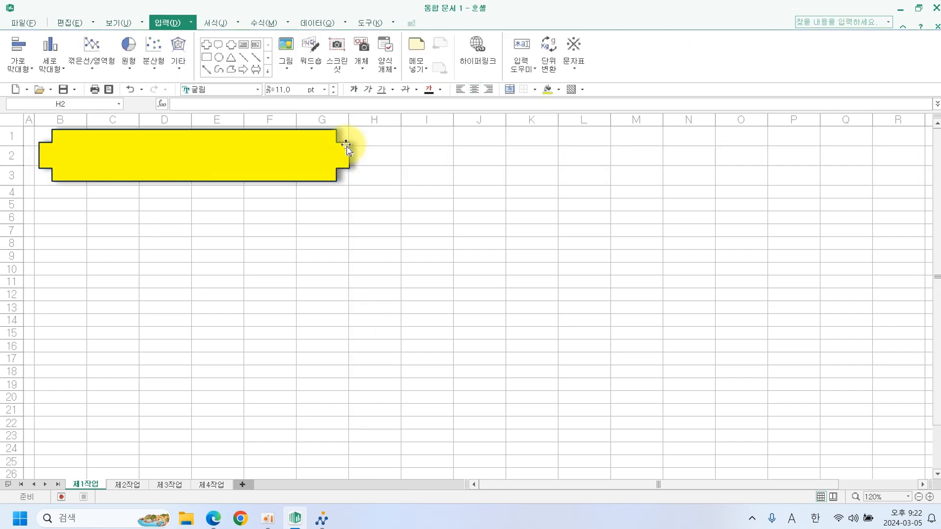
Vertically centre the banner text and type the title 연구사업 진행 현황.
{"action": "left_click", "coordinate": [336, 139]}
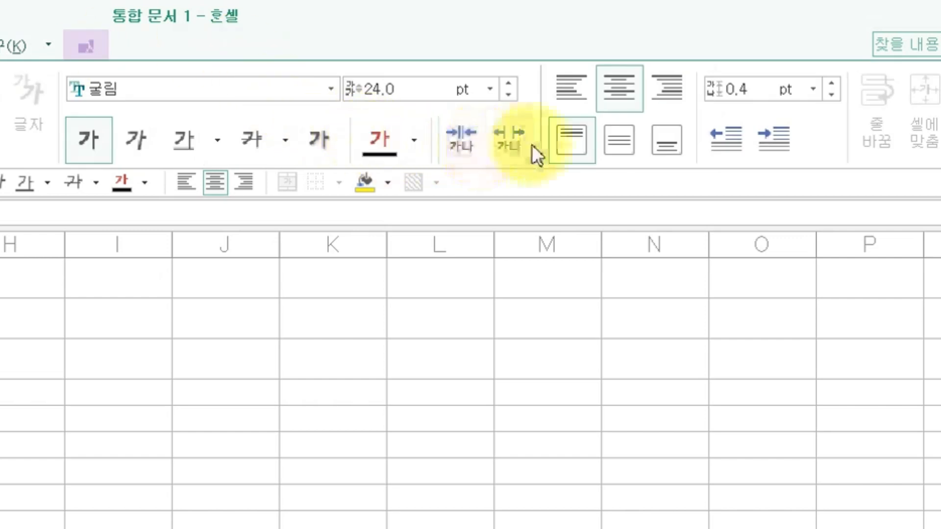
{"action": "left_click", "coordinate": [604, 144]}
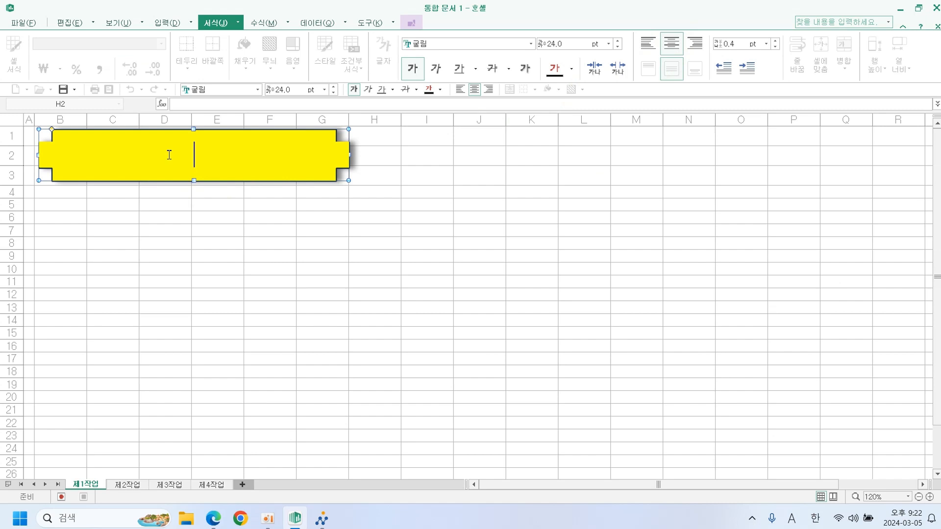
{"action": "type", "text": "연구사업 진행 현황"}
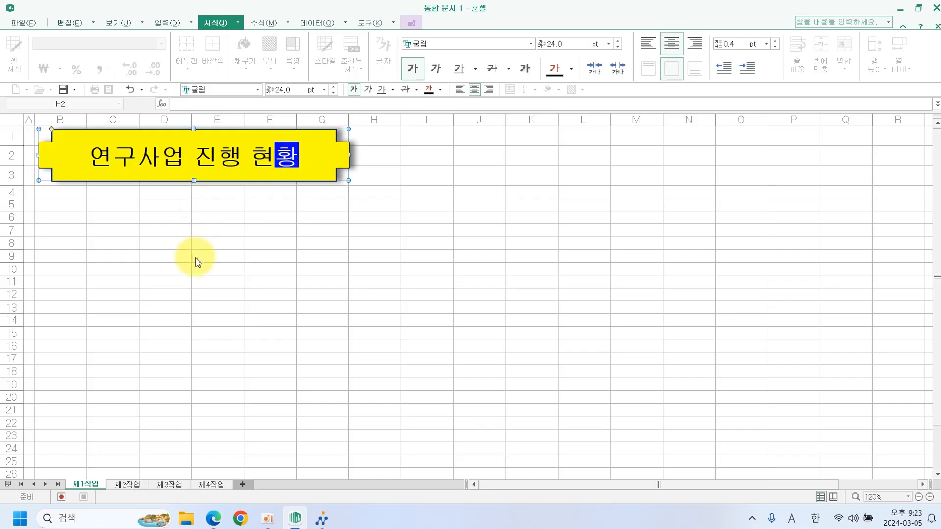
{"action": "left_click", "coordinate": [195, 262]}
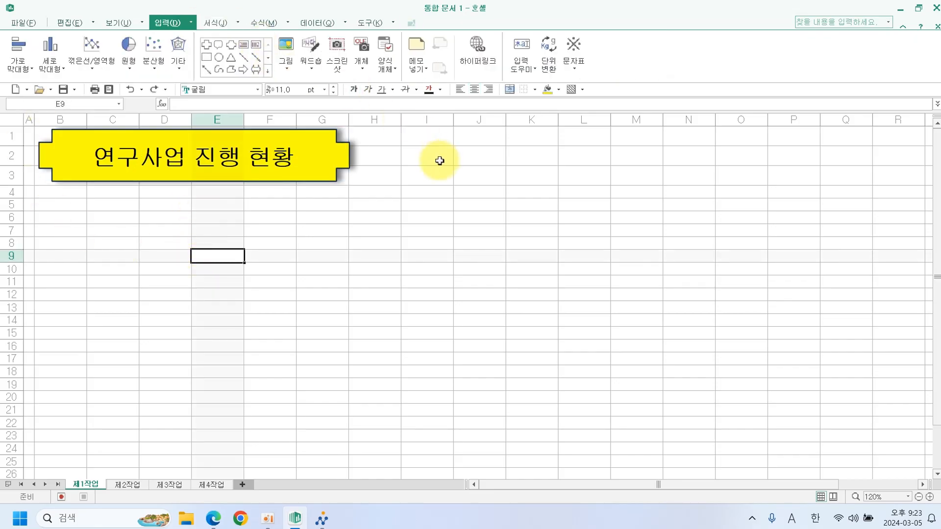
On the 제2작업 sheet, set column C's width to 3.
{"action": "left_click", "coordinate": [134, 486]}
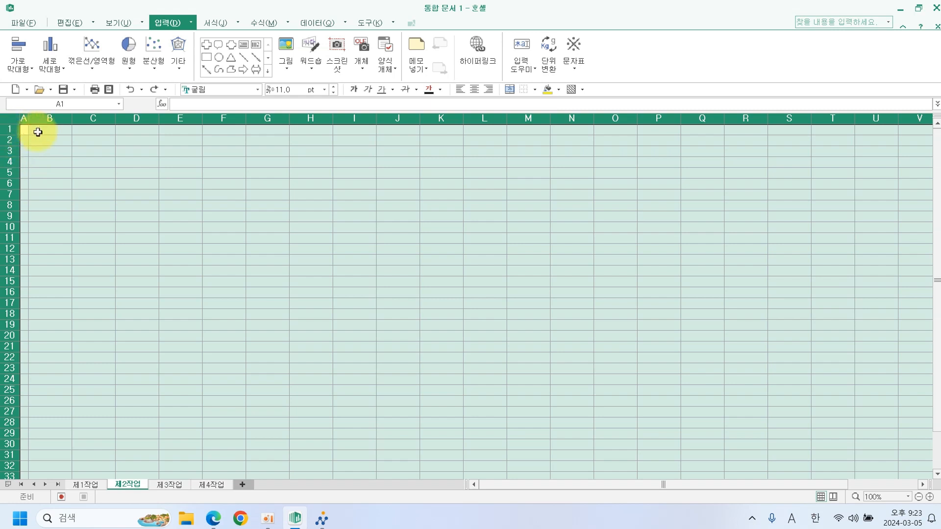
{"action": "left_click", "coordinate": [94, 120]}
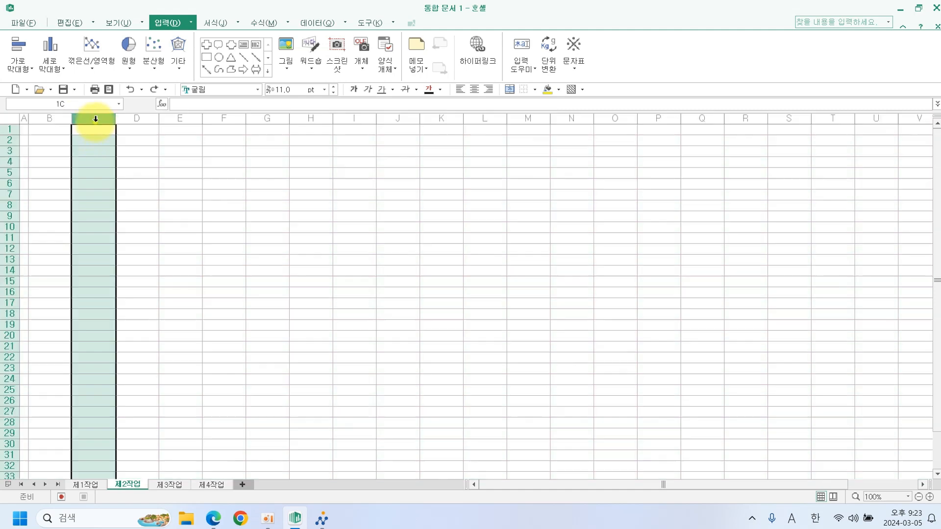
{"action": "right_click", "coordinate": [93, 119]}
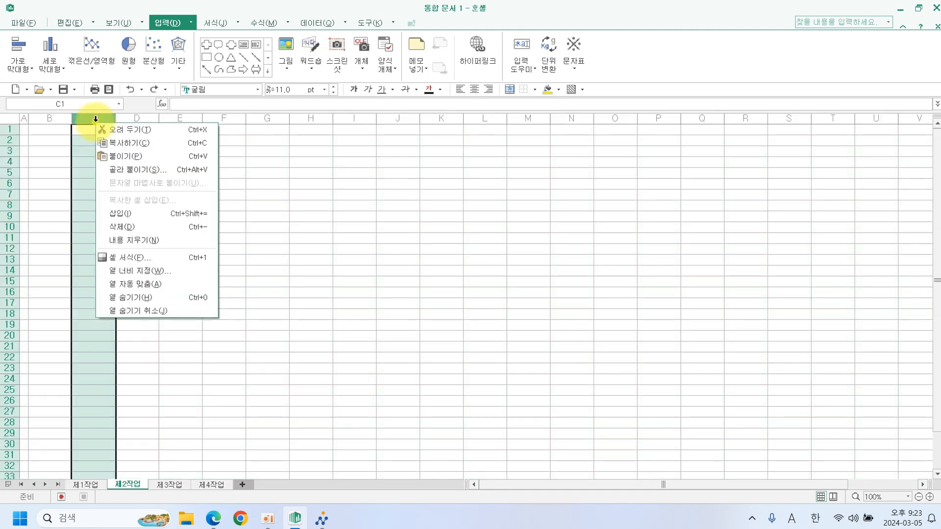
{"action": "left_click", "coordinate": [154, 269]}
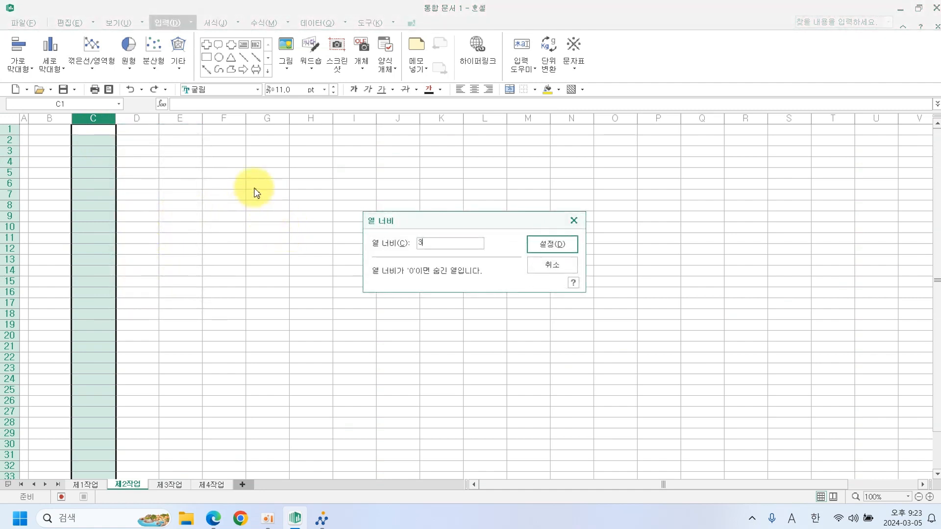
{"action": "type", "text": "3"}
{"action": "key", "text": "Return"}
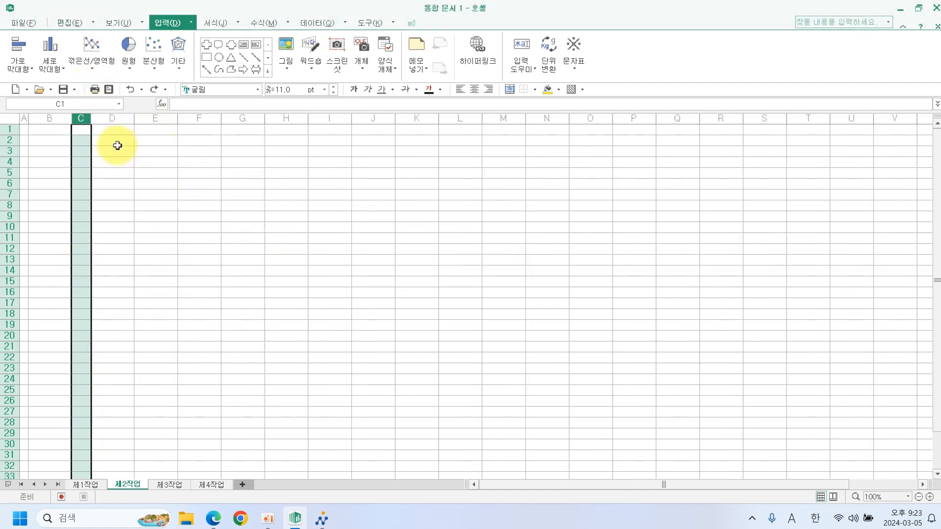
Merge cells C1:C3, D2:D3 and E2:E3.
{"action": "left_click_drag", "start_coordinate": [81, 130], "coordinate": [84, 147]}
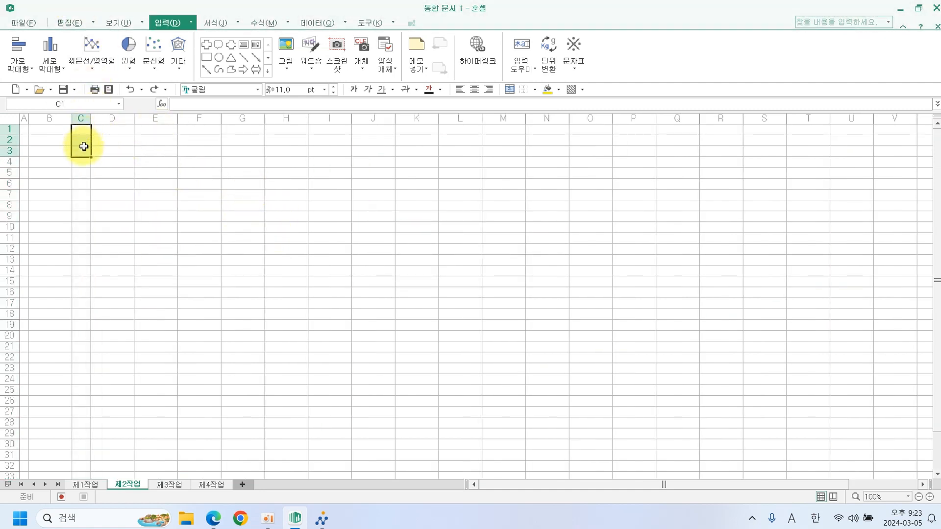
{"action": "left_click", "coordinate": [510, 90]}
{"action": "left_click_drag", "start_coordinate": [129, 138], "coordinate": [206, 149]}
{"action": "left_click", "coordinate": [510, 91]}
{"action": "left_click", "coordinate": [509, 89]}
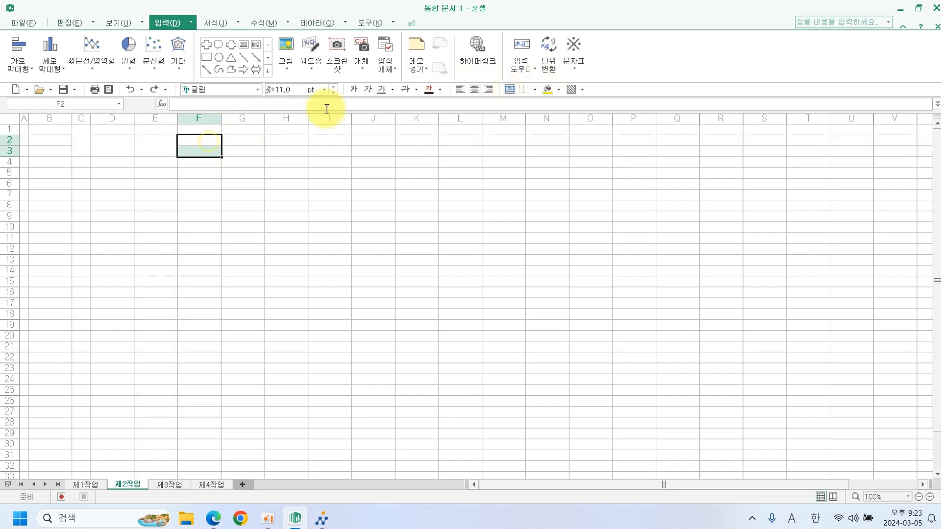
Merge F2:F3, then give C1:F3 all borders with centre-aligned contents.
{"action": "left_click", "coordinate": [508, 91]}
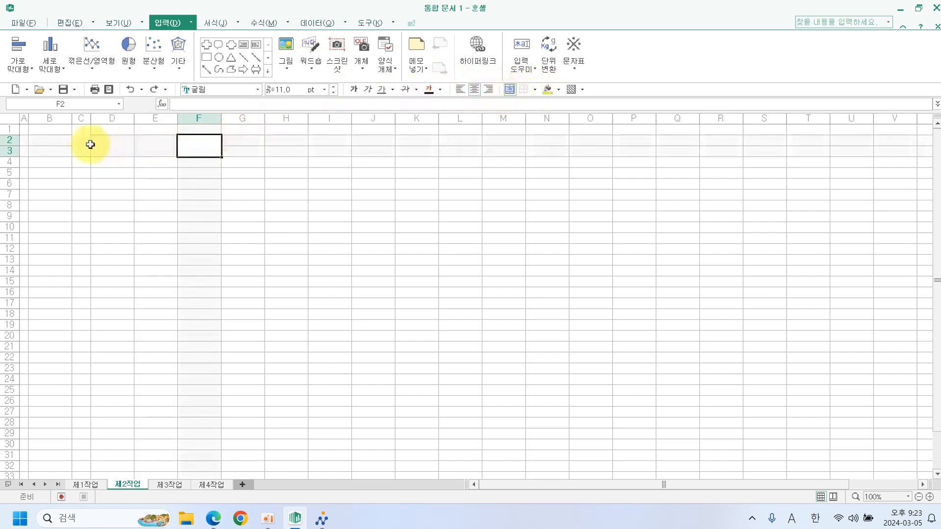
{"action": "left_click_drag", "start_coordinate": [91, 145], "coordinate": [193, 144]}
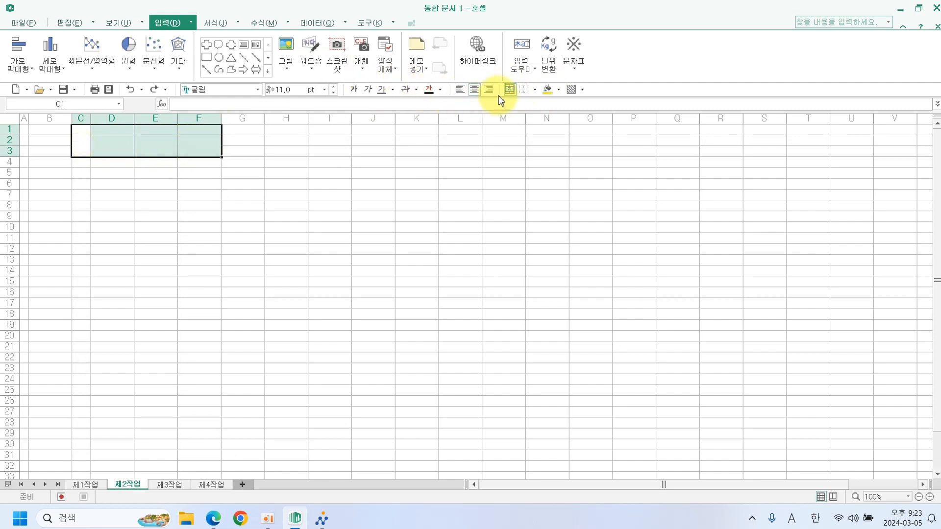
{"action": "left_click", "coordinate": [535, 89]}
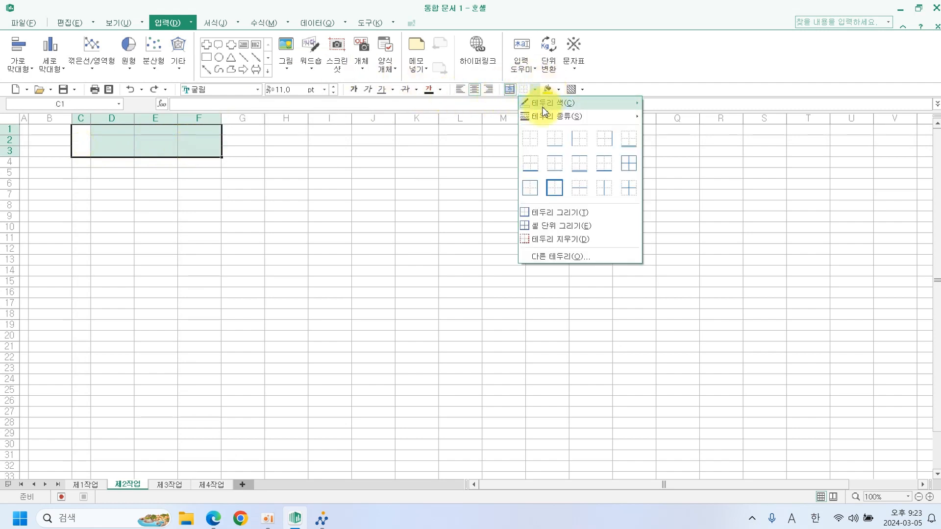
{"action": "left_click", "coordinate": [628, 164]}
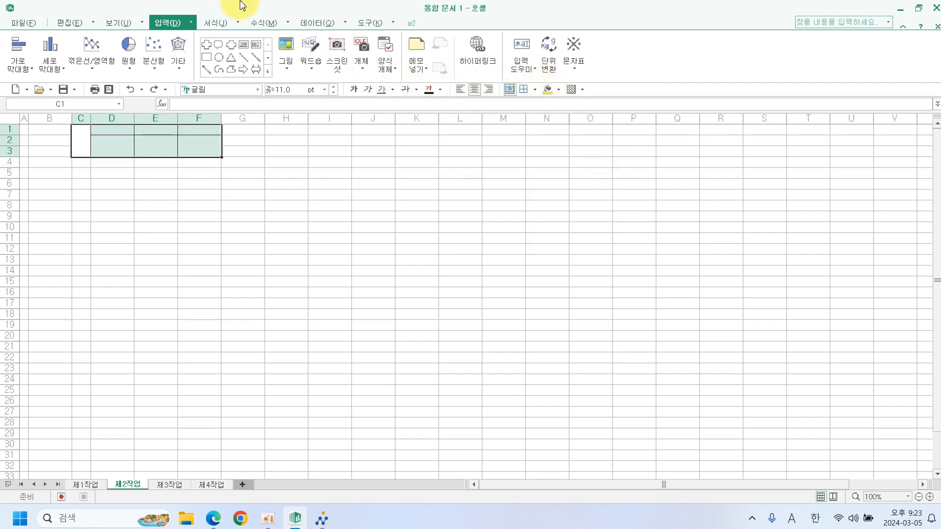
{"action": "left_click", "coordinate": [476, 91]}
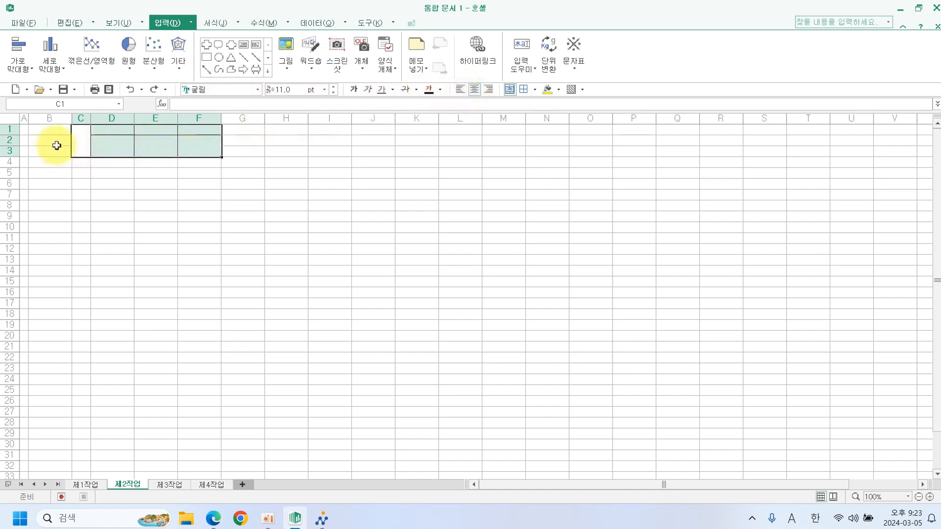
{"action": "left_click_drag", "start_coordinate": [10, 132], "coordinate": [8, 150]}
Change the row height of rows 1–3 to 32.
{"action": "right_click", "coordinate": [10, 150]}
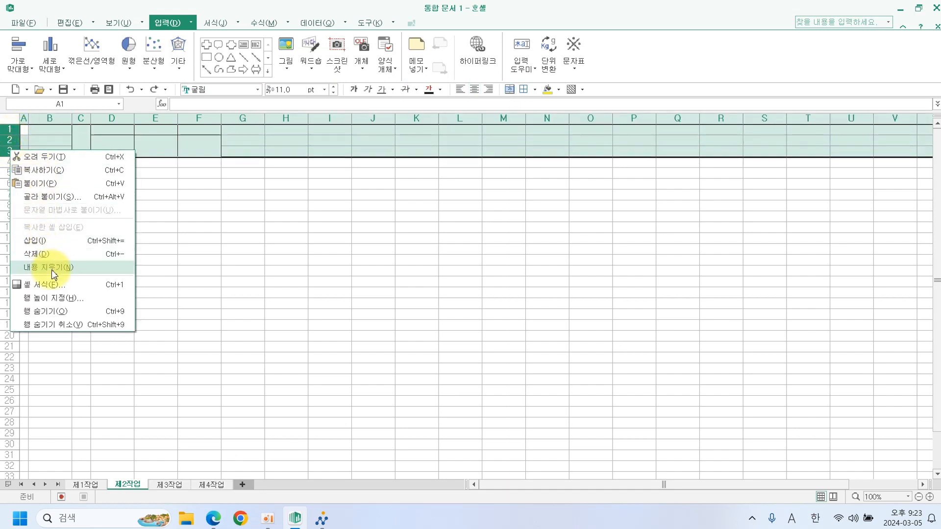
{"action": "left_click", "coordinate": [66, 298]}
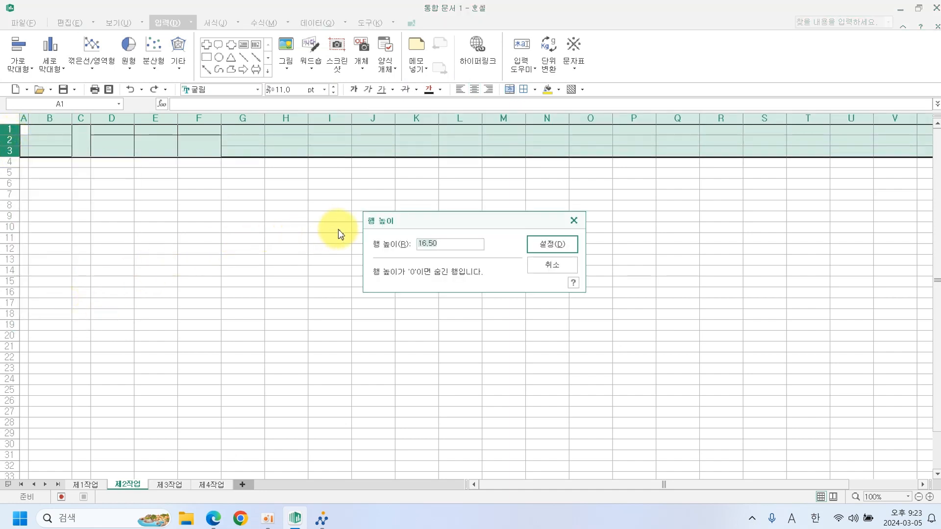
{"action": "type", "text": "32"}
{"action": "key", "text": "BackSpace"}
{"action": "key", "text": "BackSpace"}
{"action": "key", "text": "BackSpace"}
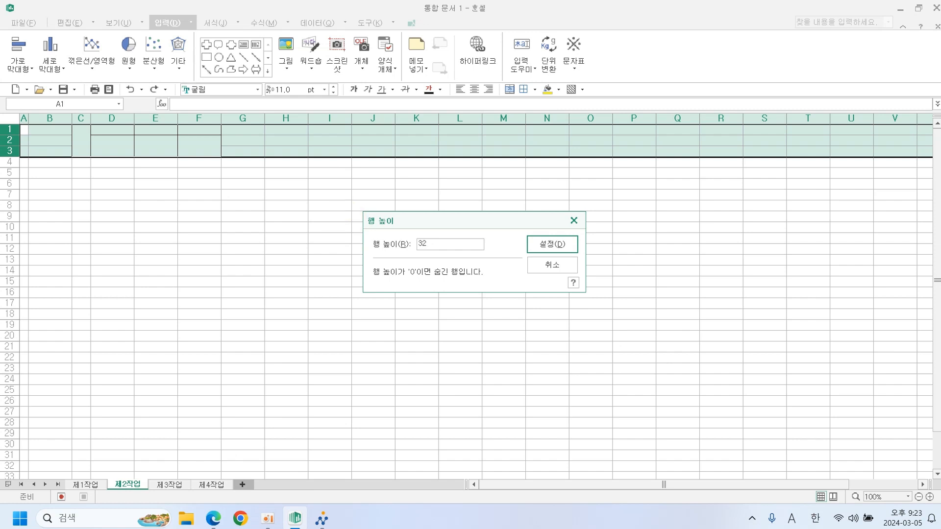
{"action": "key", "text": "Return"}
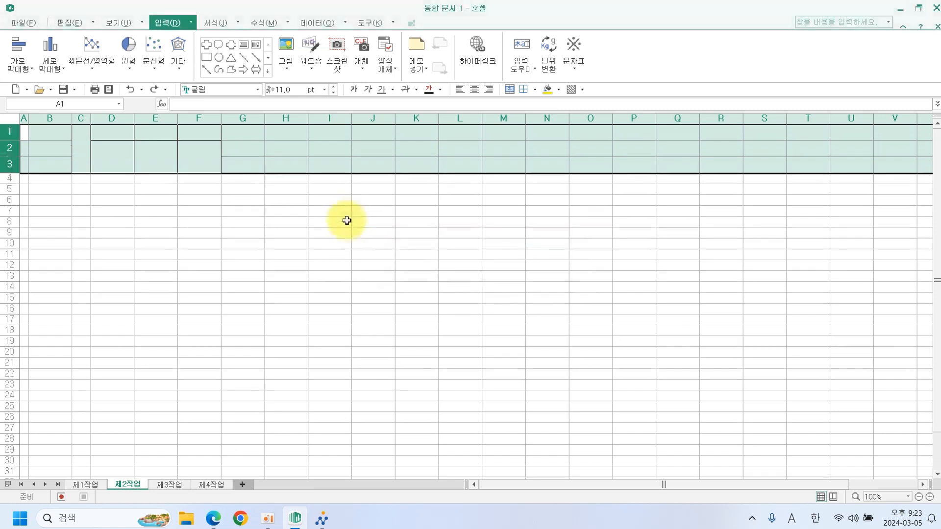
{"action": "left_click", "coordinate": [331, 231]}
{"action": "left_click", "coordinate": [87, 152]}
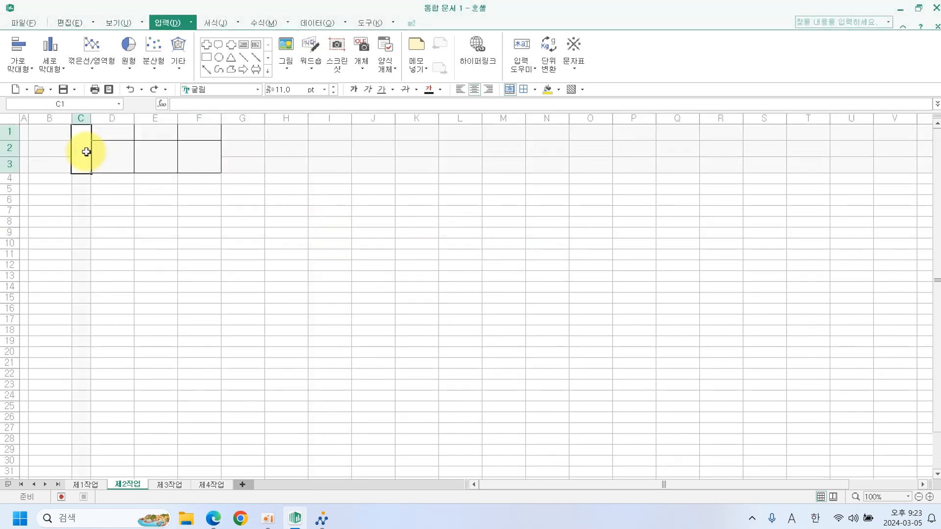
Enter 결재 on two lines in the merged C1:C3 cell.
{"action": "type", "text": "결"}
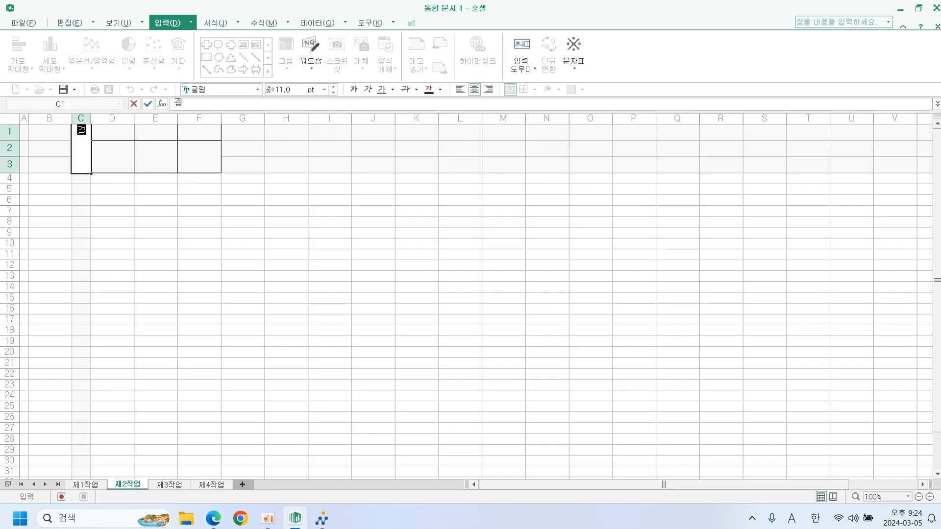
{"action": "key", "text": "alt+Return"}
{"action": "type", "text": "ㅈㅐ"}
{"action": "left_click", "coordinate": [111, 132]}
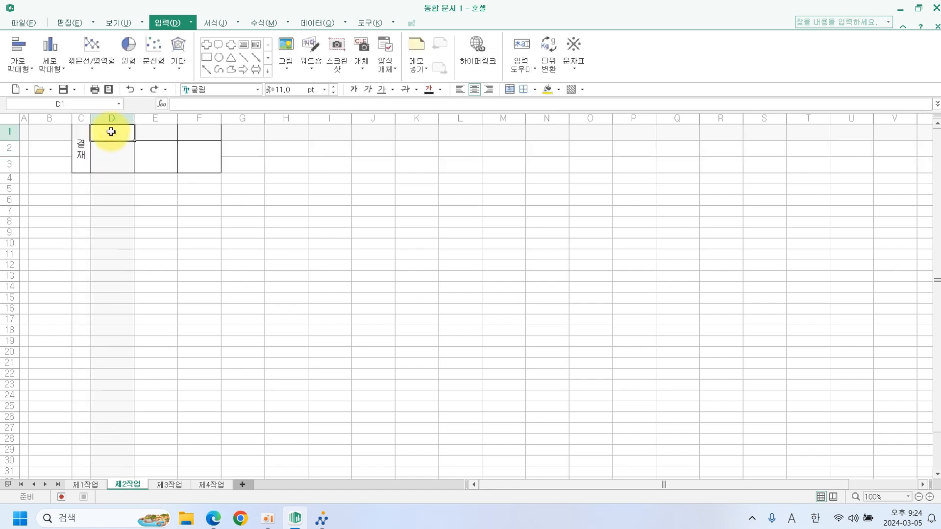
Type the headings 담당, 팀장 and 본부장 into D1, E1 and F1.
{"action": "type", "text": "담ㄷ"}
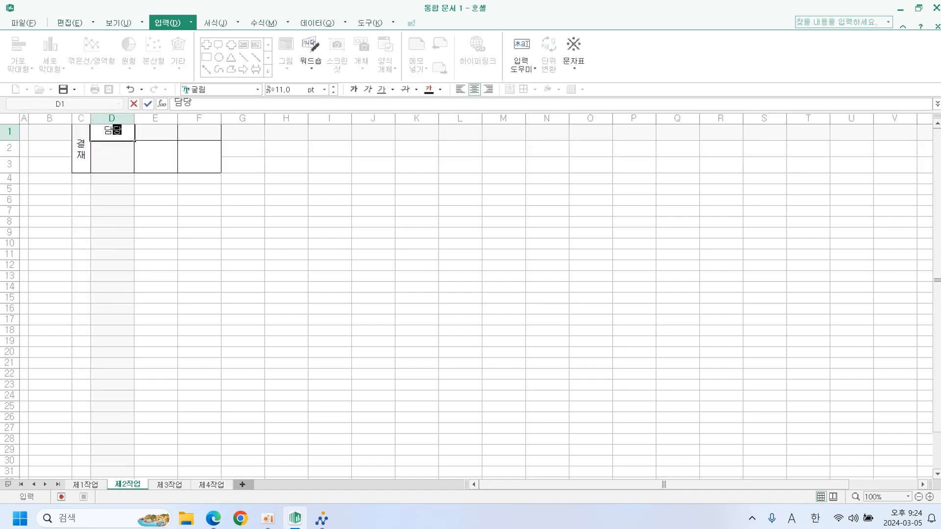
{"action": "type", "text": "ㅏㅇ"}
{"action": "left_click", "coordinate": [151, 131]}
{"action": "type", "text": "팀장"}
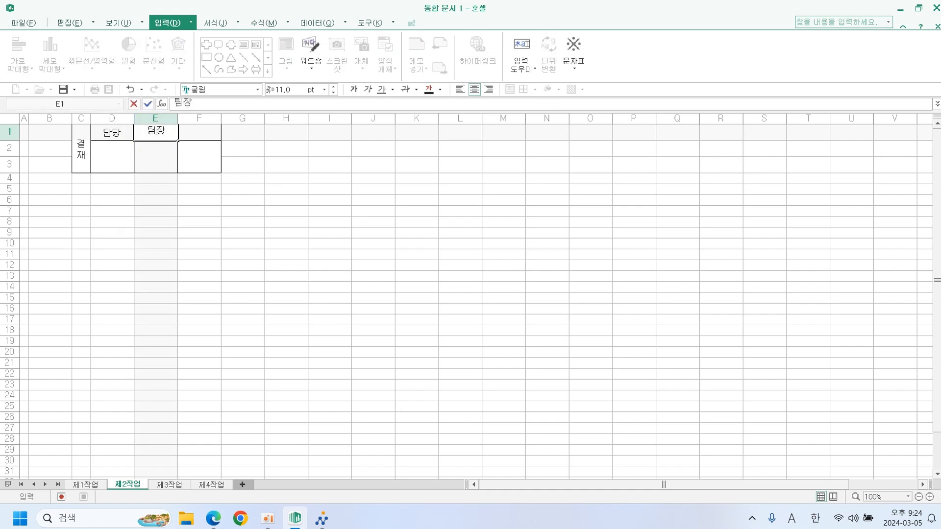
{"action": "left_click", "coordinate": [185, 117]}
{"action": "left_click", "coordinate": [196, 136]}
{"action": "type", "text": "보"}
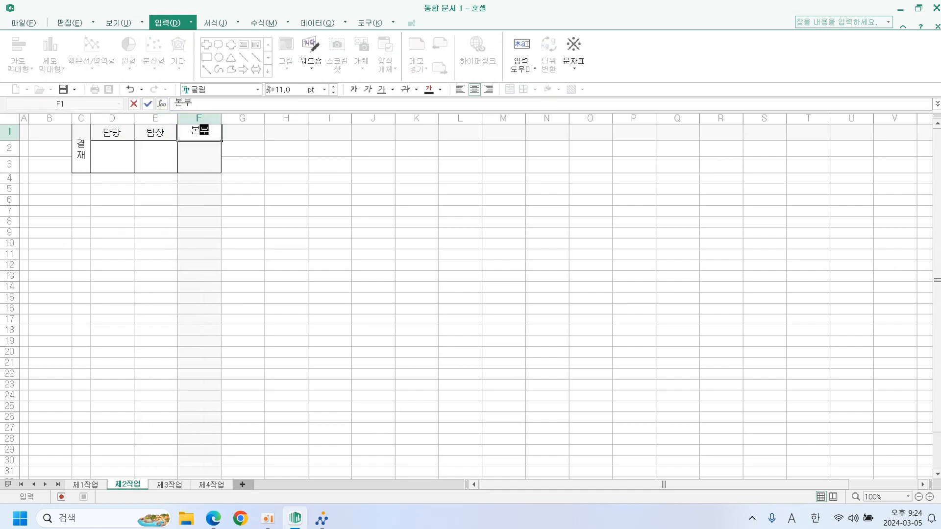
{"action": "type", "text": "ㄴ부장"}
{"action": "left_click", "coordinate": [275, 199]}
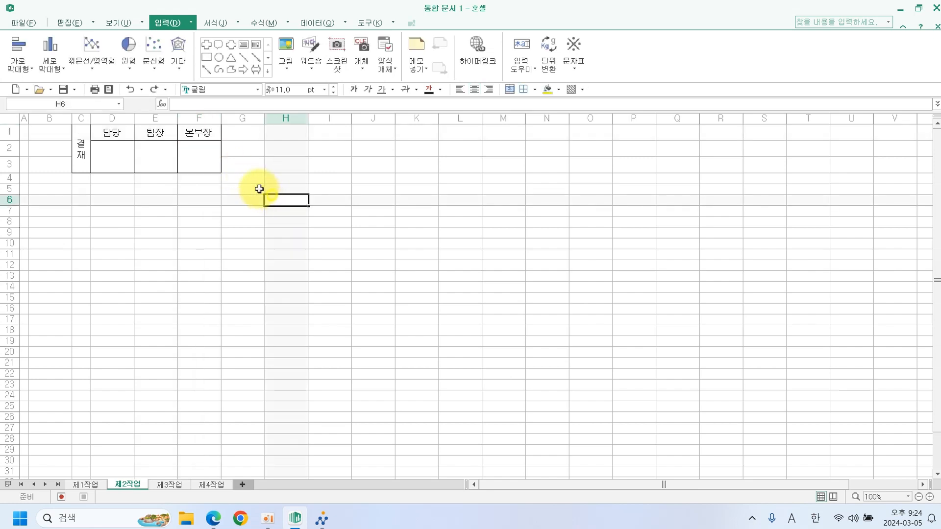
{"action": "left_click_drag", "start_coordinate": [84, 155], "coordinate": [198, 158]}
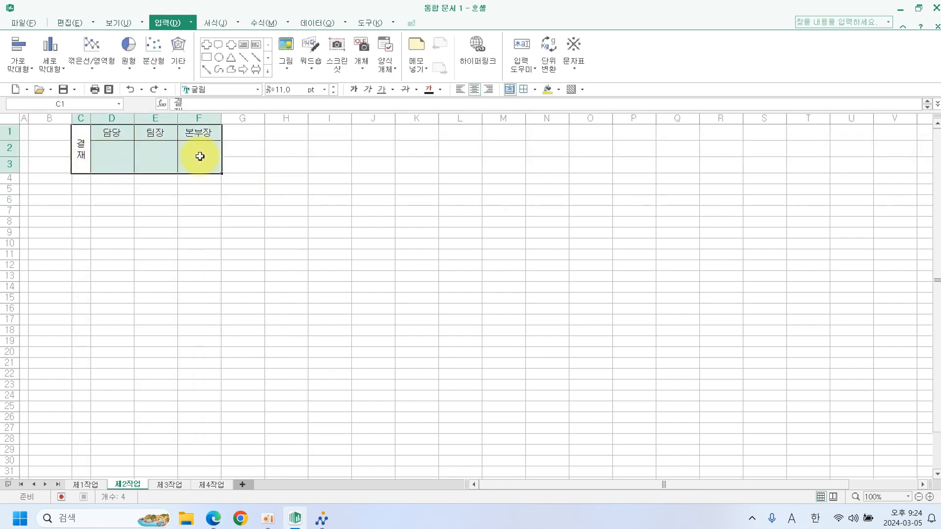
Copy the C1:F3 approval box as a picture and go to sheet 제1작업.
{"action": "left_click", "coordinate": [69, 23]}
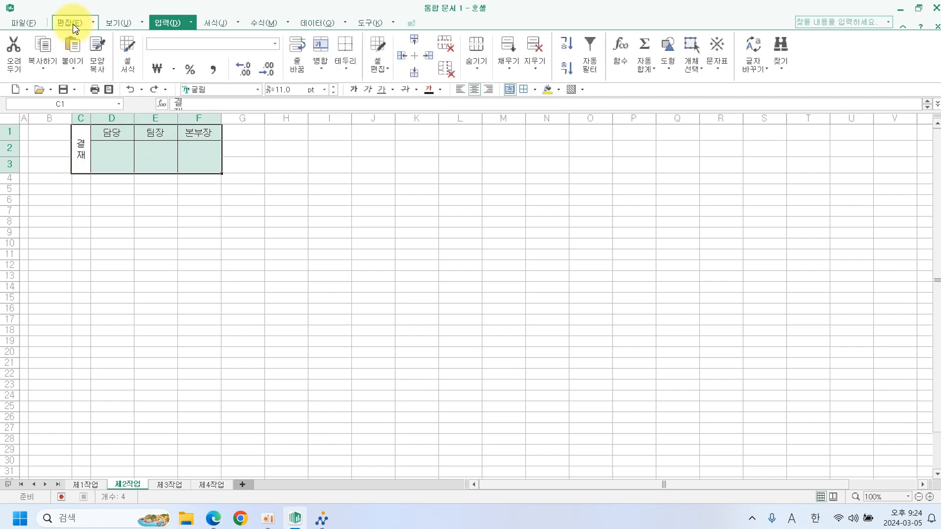
{"action": "left_click", "coordinate": [45, 71]}
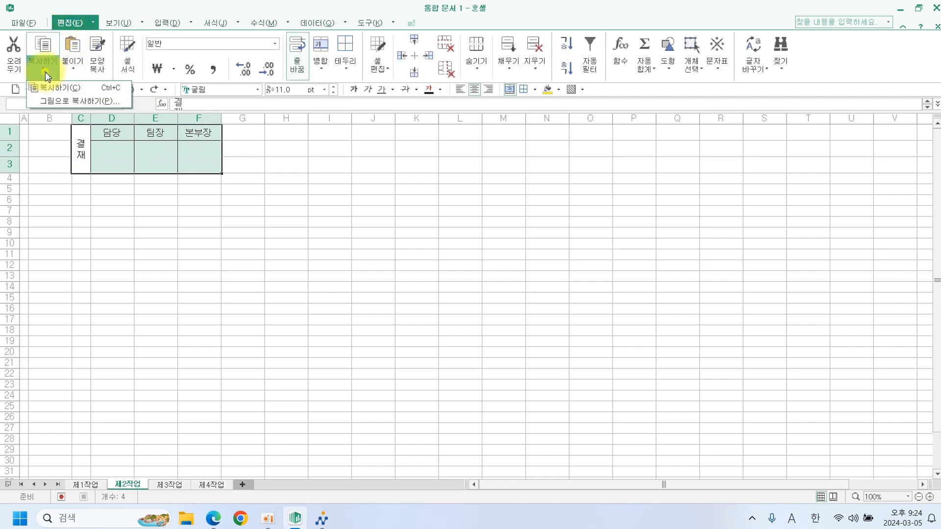
{"action": "left_click", "coordinate": [61, 102]}
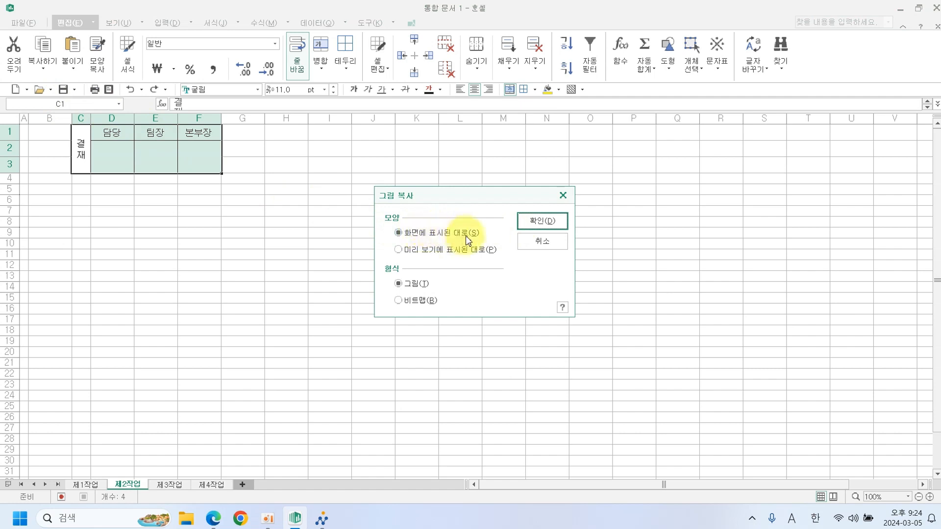
{"action": "left_click", "coordinate": [533, 222]}
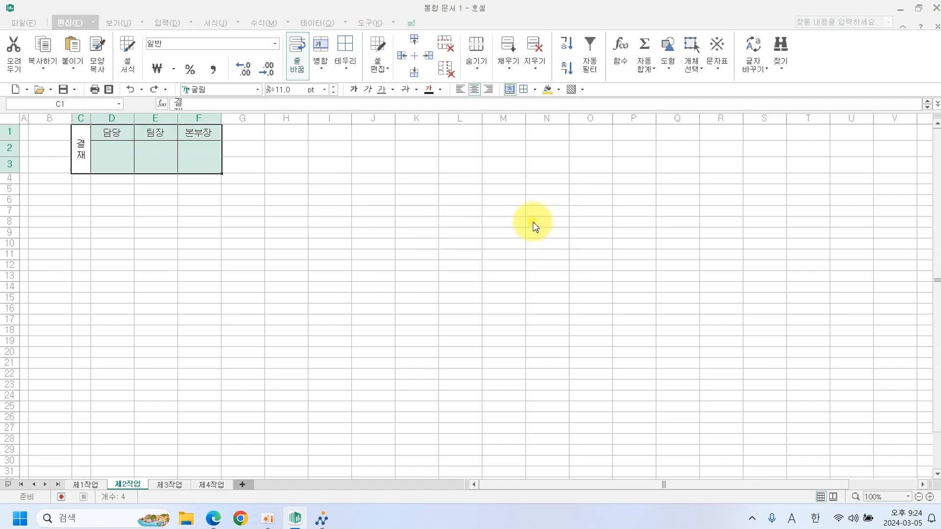
{"action": "left_click", "coordinate": [91, 488]}
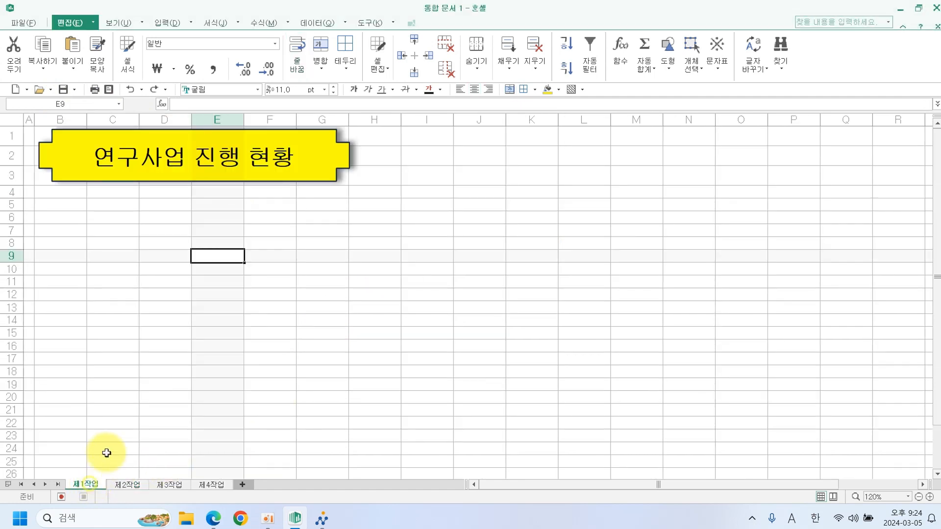
Paste the approval-box picture at H1 and resize it to fit H1:J3.
{"action": "left_click", "coordinate": [382, 141]}
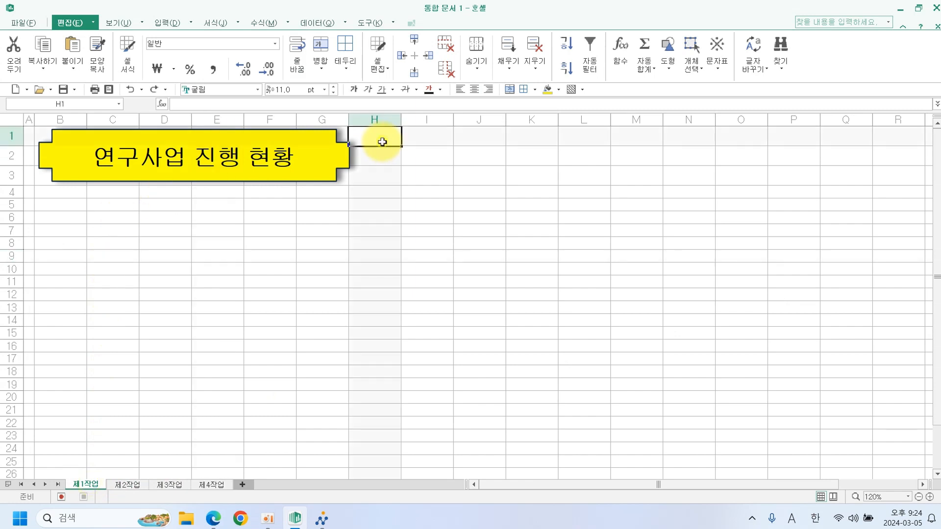
{"action": "left_click", "coordinate": [70, 48]}
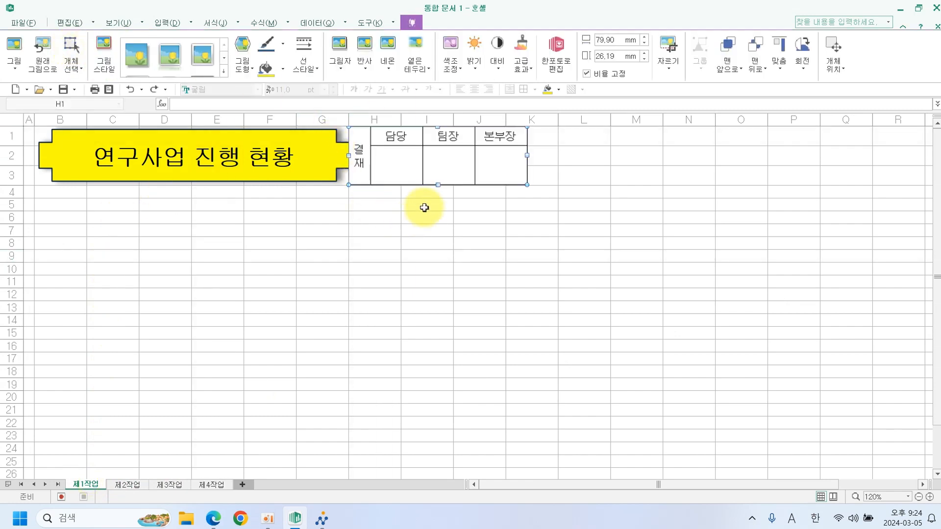
{"action": "left_click_drag", "start_coordinate": [439, 185], "coordinate": [437, 180]}
{"action": "left_click_drag", "start_coordinate": [527, 154], "coordinate": [504, 155]}
{"action": "left_click", "coordinate": [539, 157]}
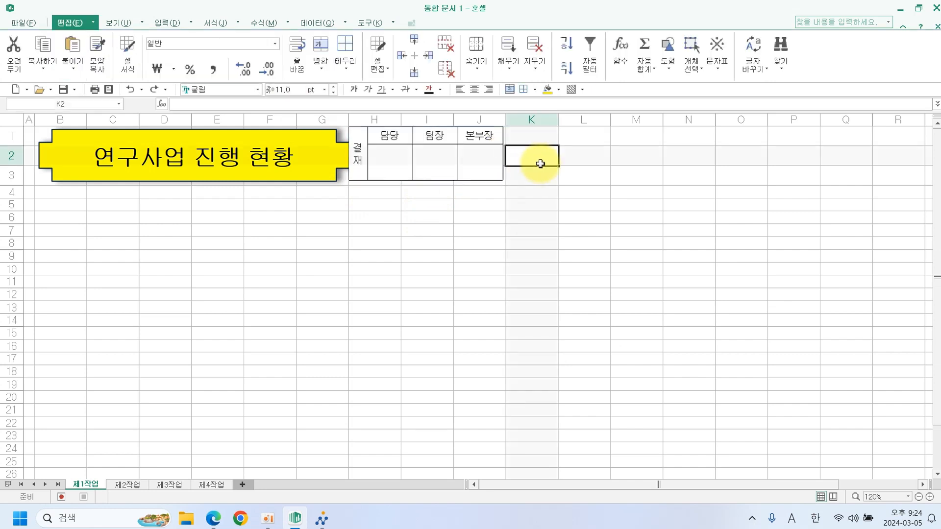
{"action": "left_click", "coordinate": [354, 156]}
{"action": "left_click_drag", "start_coordinate": [353, 154], "coordinate": [358, 153]}
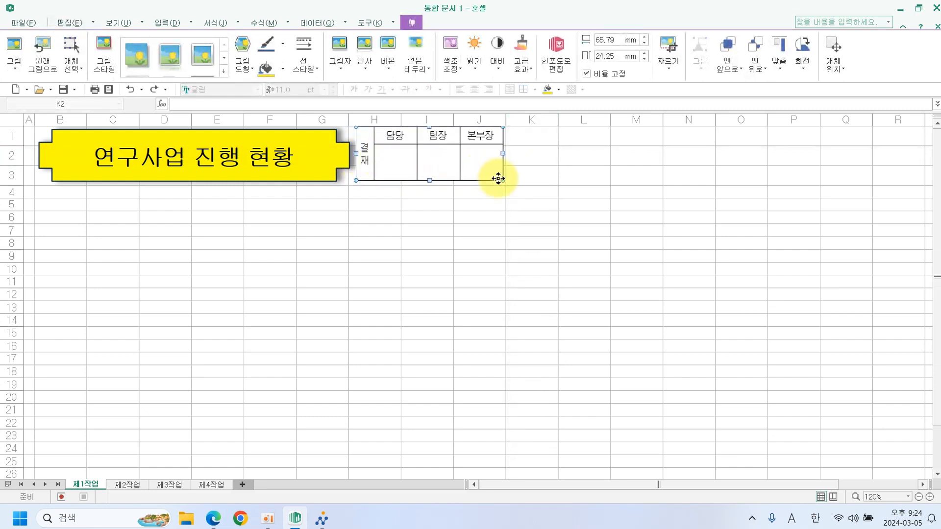
{"action": "left_click", "coordinate": [74, 195]}
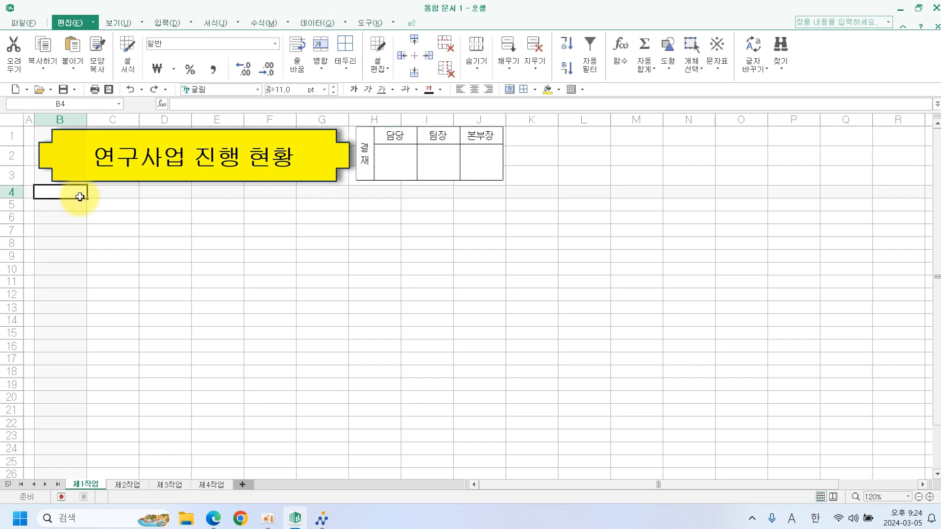
Enter row-4 headers 관리코드, 사업명, 관리팀, 사업구분 and a two-line 진행인원수.
{"action": "type", "text": "관리코드"}
{"action": "key", "text": "Tab"}
{"action": "type", "text": "사업명"}
{"action": "key", "text": "Tab"}
{"action": "type", "text": "관리팀"}
{"action": "key", "text": "Tab"}
{"action": "type", "text": "사업구분"}
{"action": "key", "text": "Tab"}
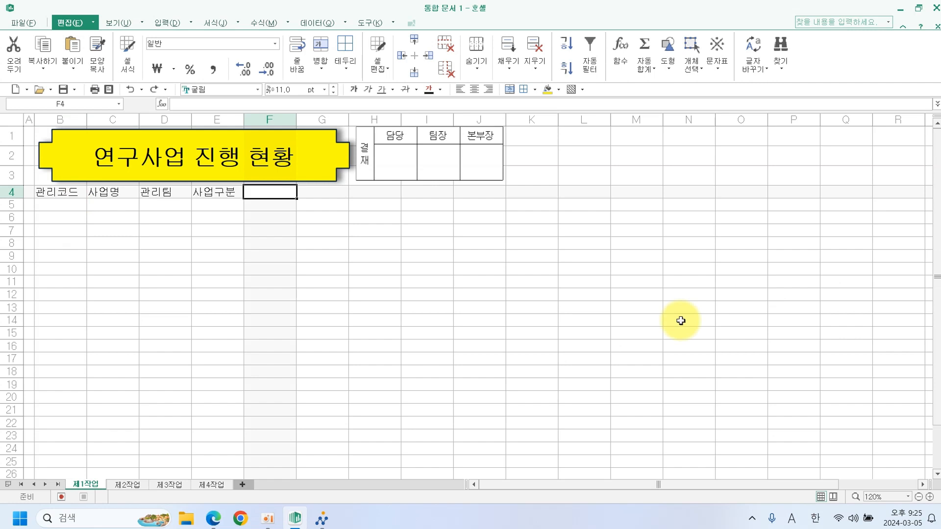
{"action": "type", "text": "진행"}
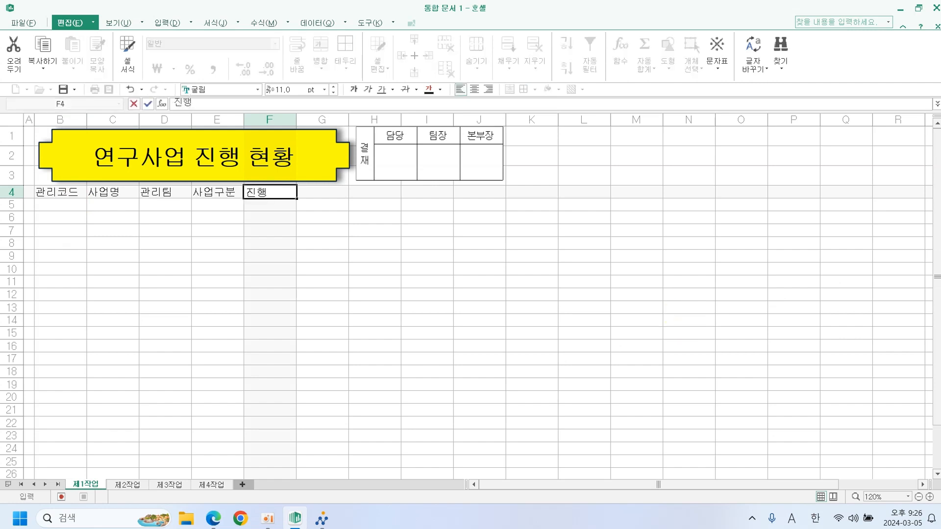
{"action": "key", "text": "alt+Return"}
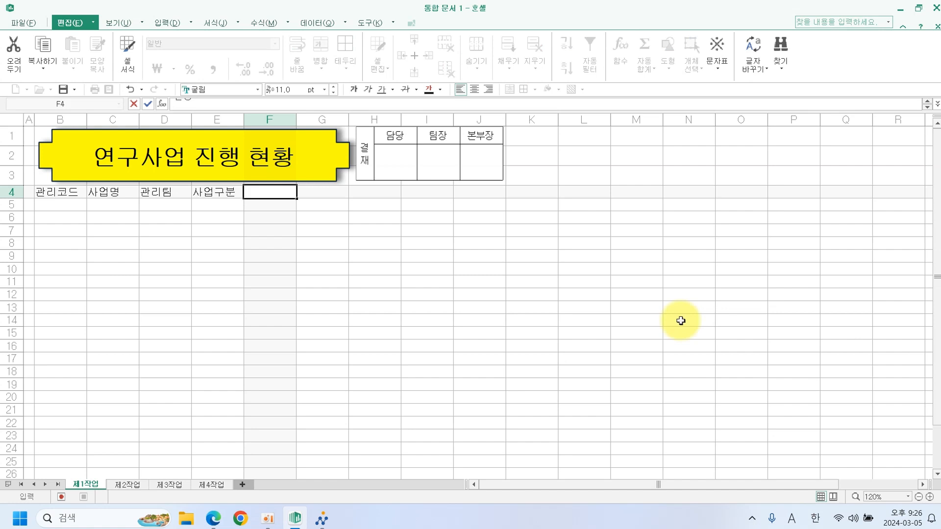
{"action": "type", "text": "인원스"}
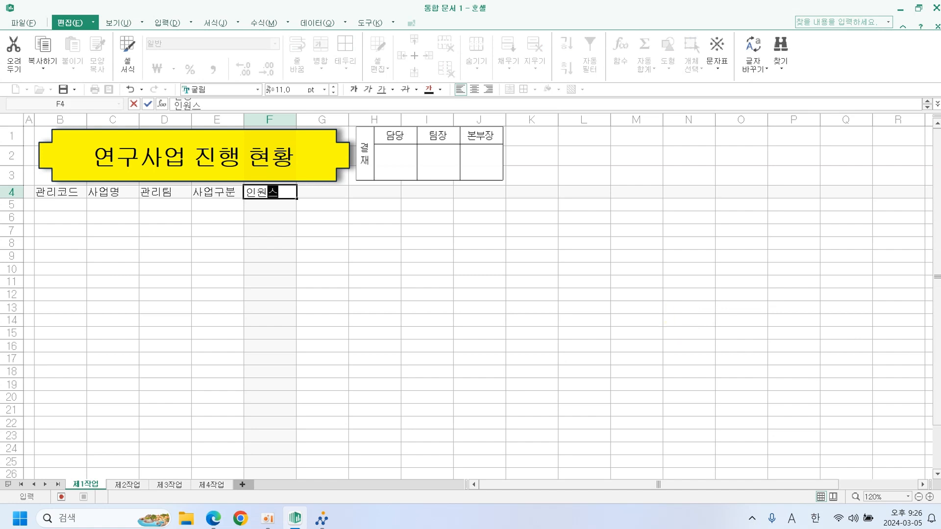
{"action": "key", "text": "Return"}
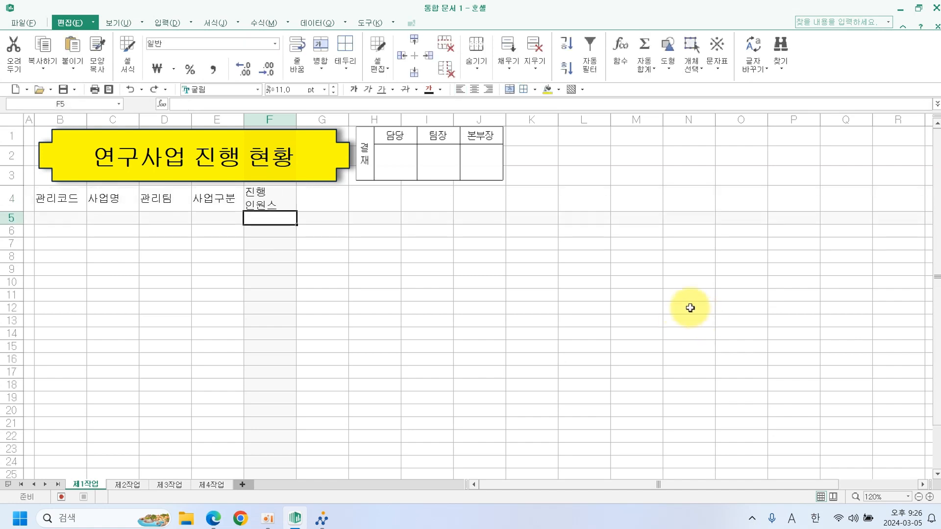
{"action": "double_click", "coordinate": [280, 208]}
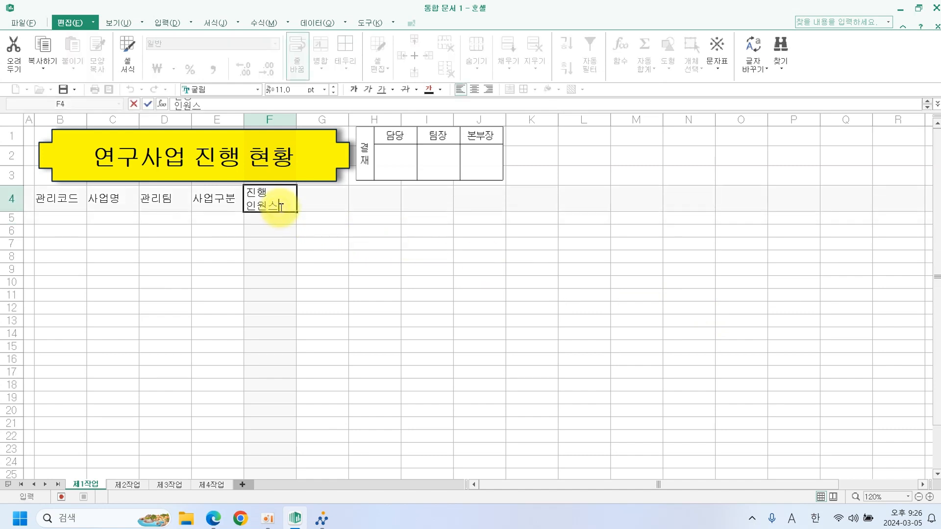
{"action": "key", "text": "BackSpace"}
{"action": "type", "text": "수"}
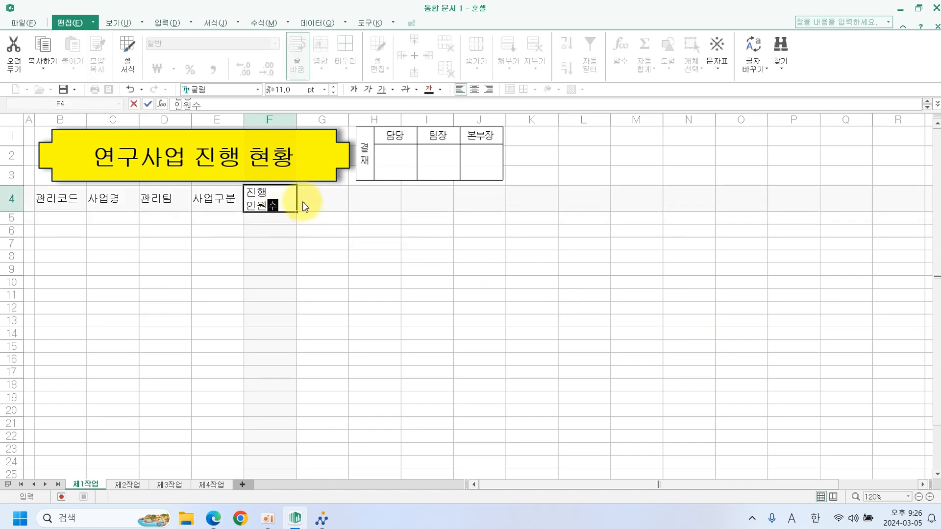
{"action": "left_click", "coordinate": [331, 198]}
Add the headers 시작일 and two-line 기본예산(단위:원) in G4 and H4.
{"action": "type", "text": "시작ㅇ"}
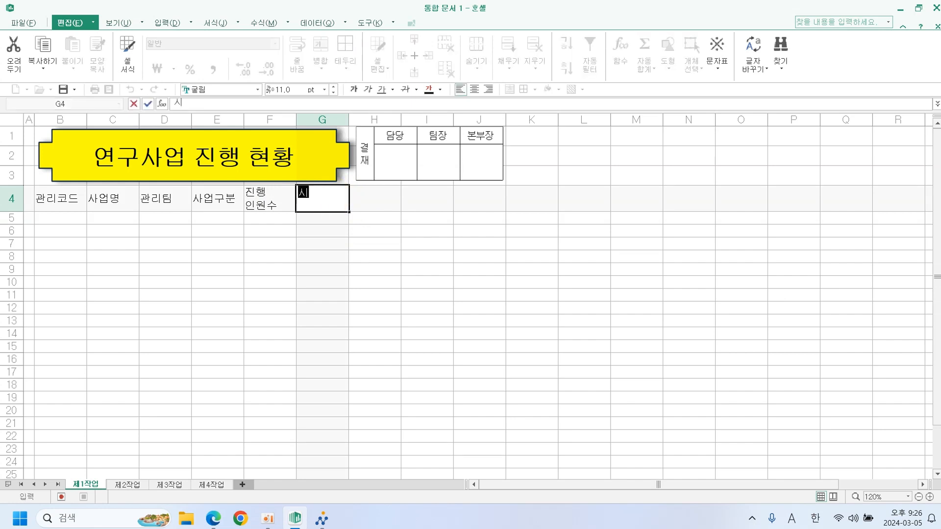
{"action": "key", "text": "Tab"}
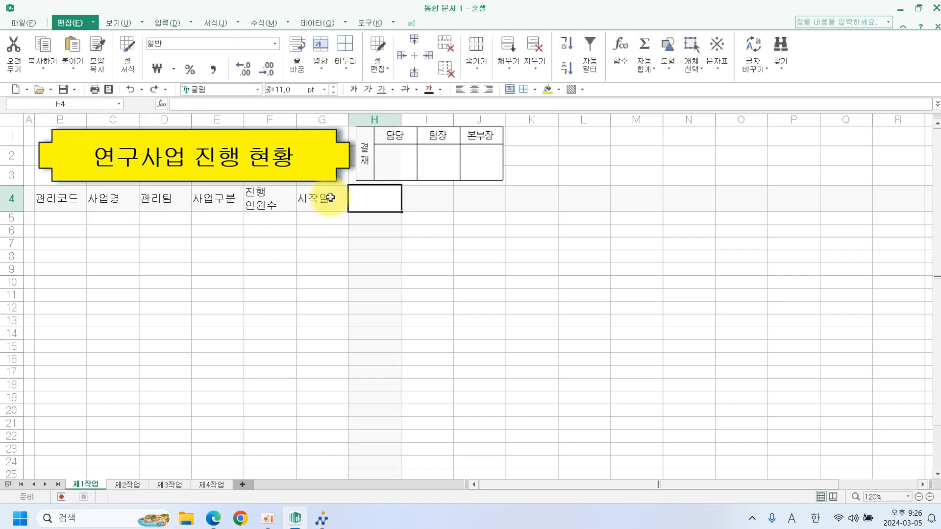
{"action": "type", "text": "깁본"}
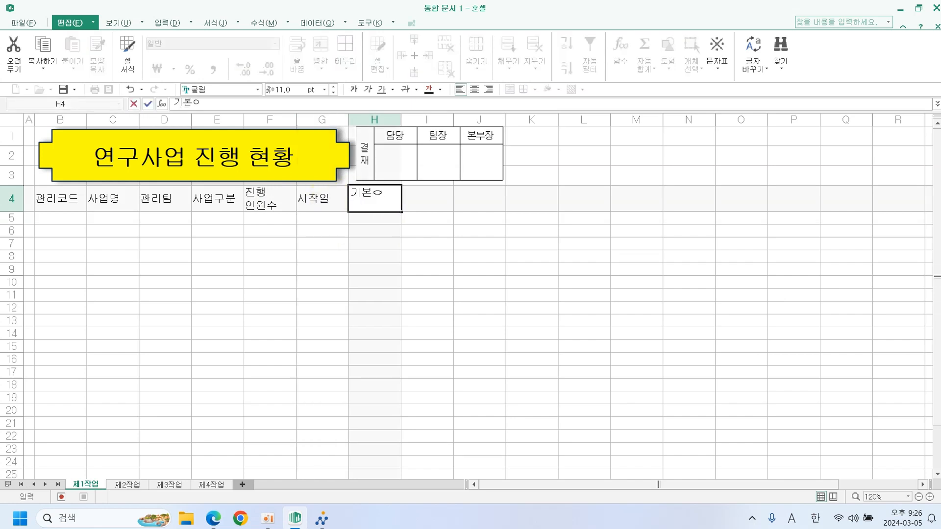
{"action": "type", "text": "예산"}
{"action": "key", "text": "alt+Return"}
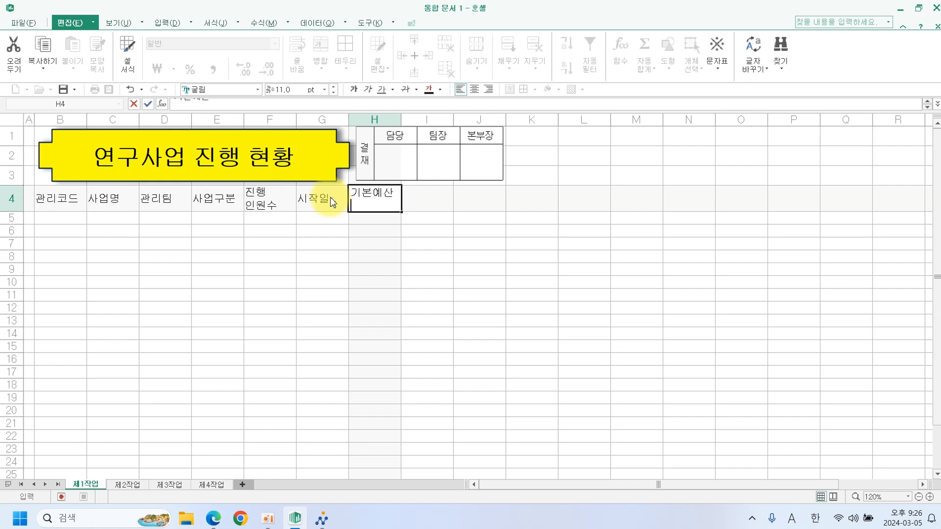
{"action": "type", "text": "(단위"}
{"action": "type", "text": ":ㅇ"}
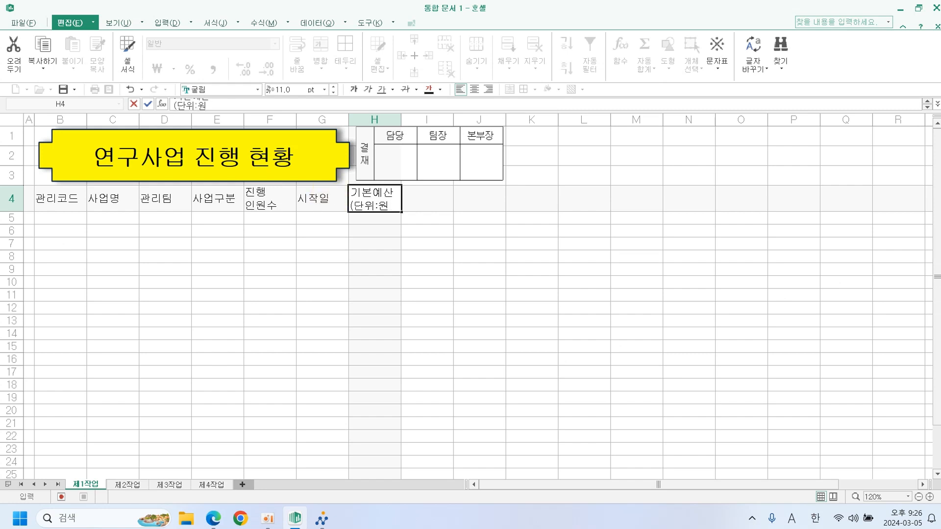
{"action": "type", "text": ")"}
{"action": "key", "text": "Return"}
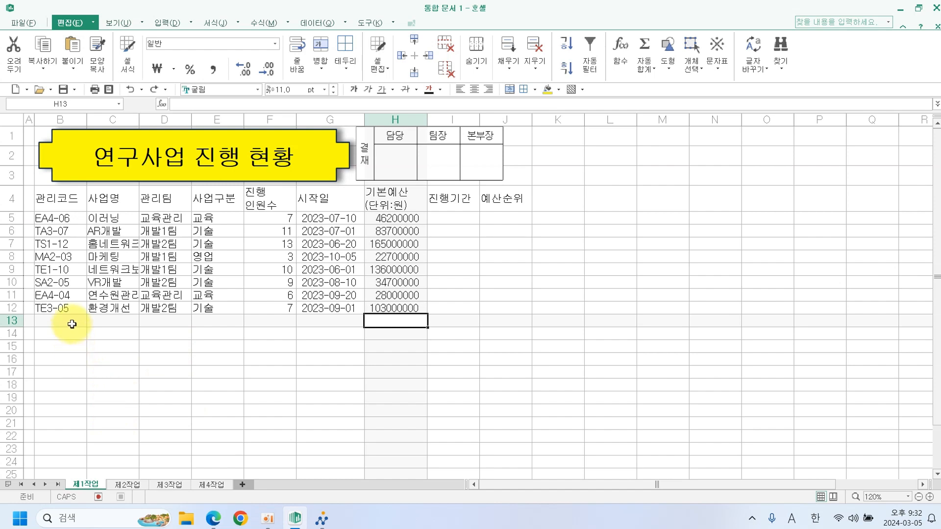
Merge B13:D13 into one centred cell.
{"action": "left_click_drag", "start_coordinate": [72, 325], "coordinate": [157, 326]}
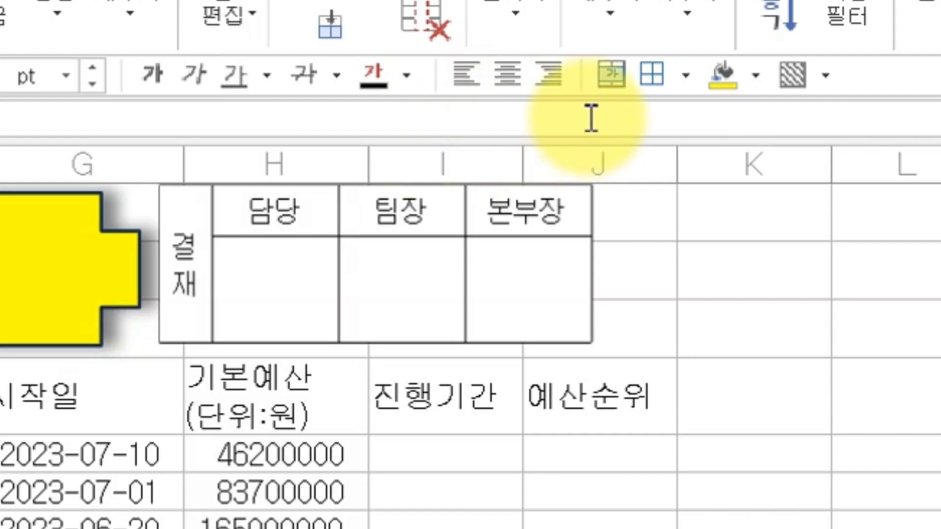
{"action": "left_click", "coordinate": [613, 79]}
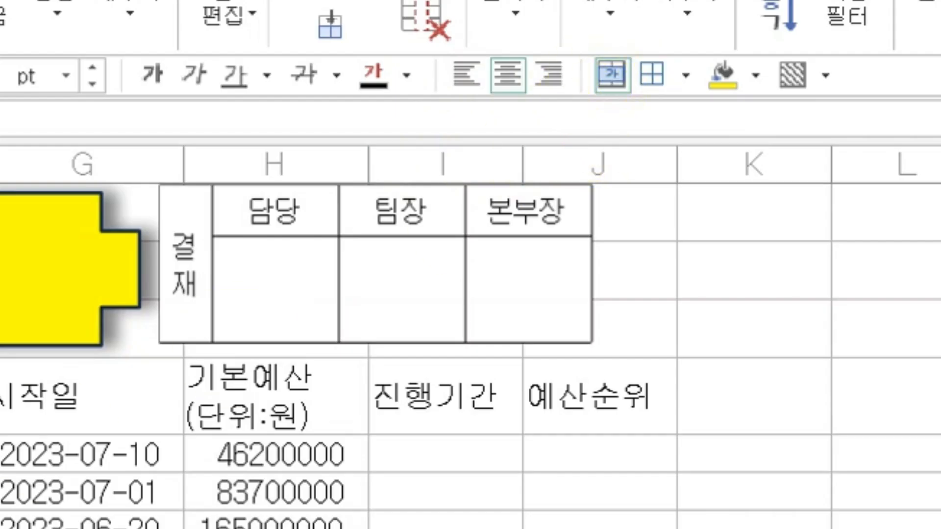
{"action": "left_click", "coordinate": [2, 527]}
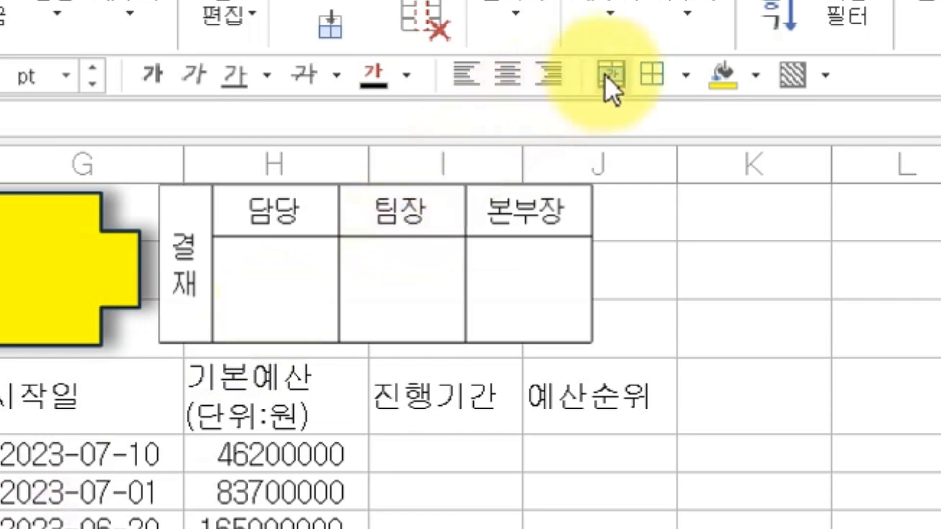
Give F13:F14 an X border with both diagonal lines.
{"action": "left_click", "coordinate": [265, 427]}
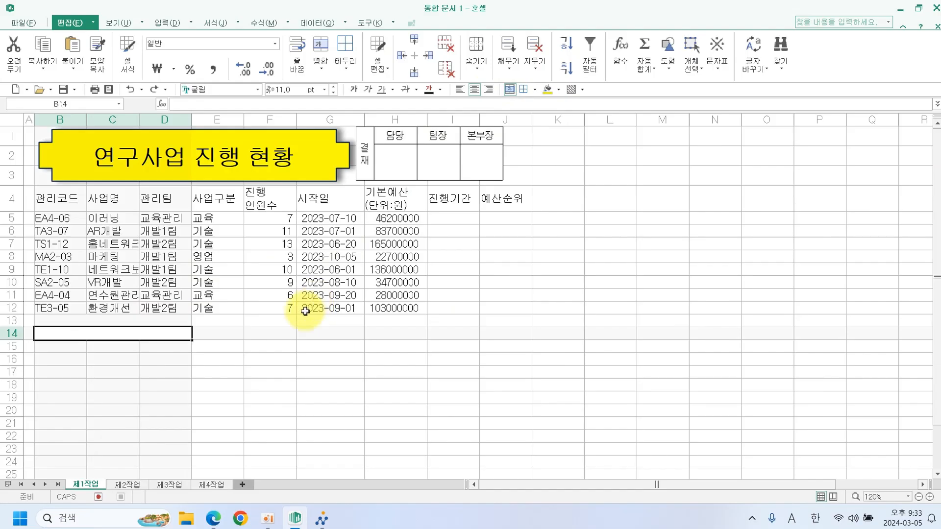
{"action": "left_click_drag", "start_coordinate": [288, 320], "coordinate": [289, 331]}
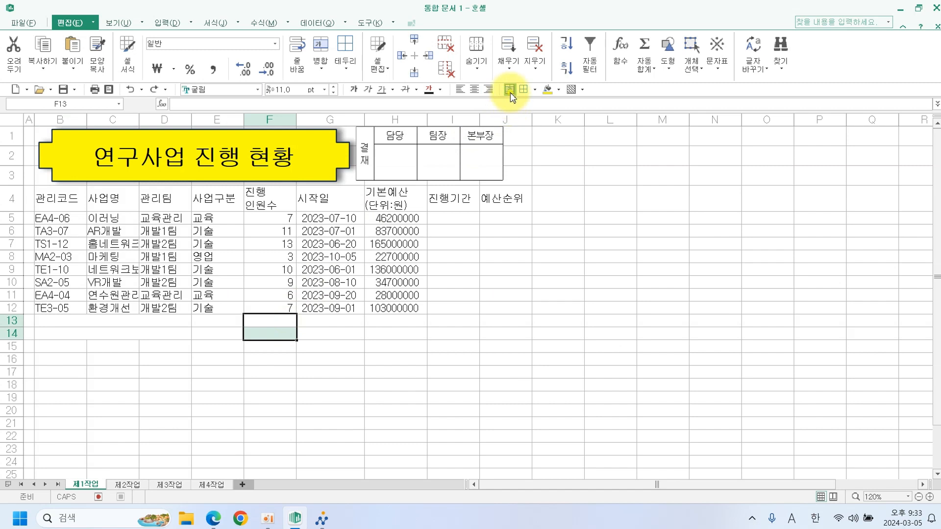
{"action": "right_click", "coordinate": [280, 325]}
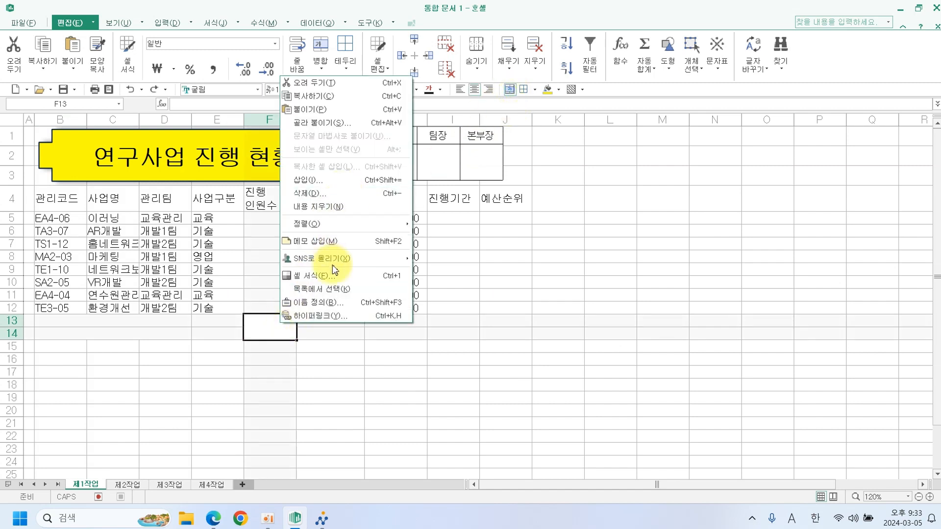
{"action": "left_click", "coordinate": [322, 275]}
{"action": "left_click", "coordinate": [460, 128]}
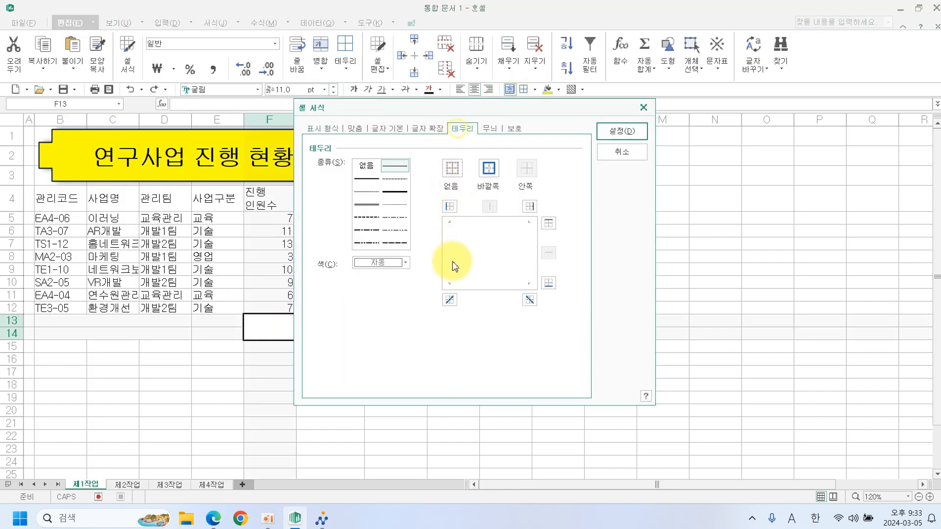
{"action": "left_click", "coordinate": [450, 300]}
{"action": "left_click", "coordinate": [530, 300]}
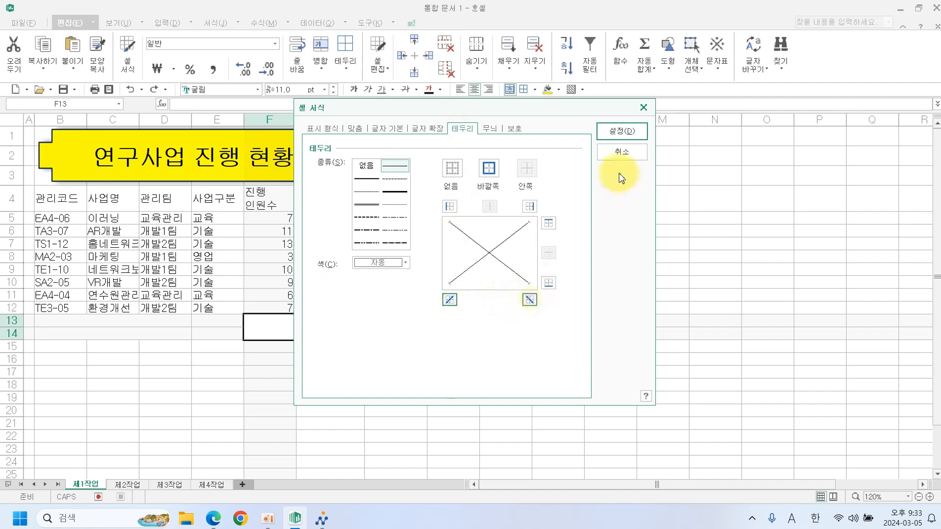
{"action": "left_click", "coordinate": [622, 131]}
Merge G13:I13 into a single cell.
{"action": "left_click", "coordinate": [357, 322]}
{"action": "left_click_drag", "start_coordinate": [357, 322], "coordinate": [456, 320]}
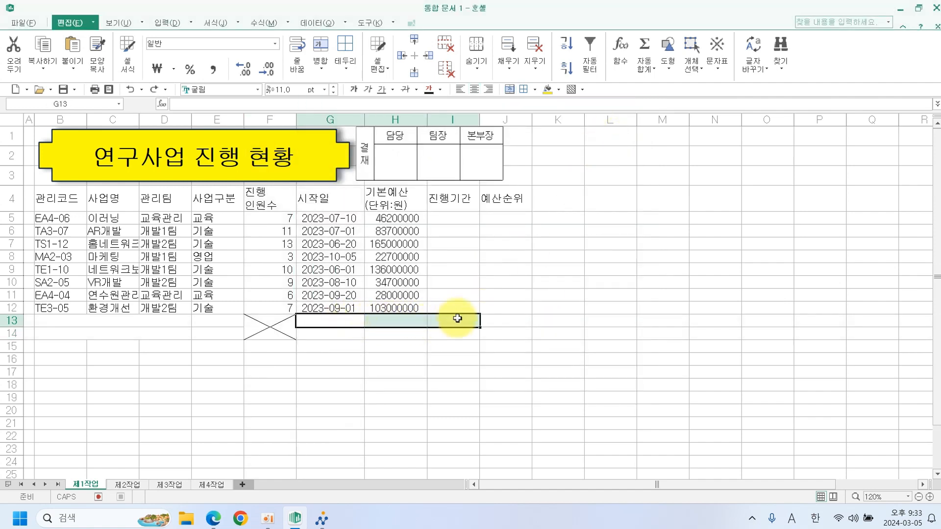
{"action": "left_click", "coordinate": [509, 92]}
{"action": "left_click", "coordinate": [517, 267]}
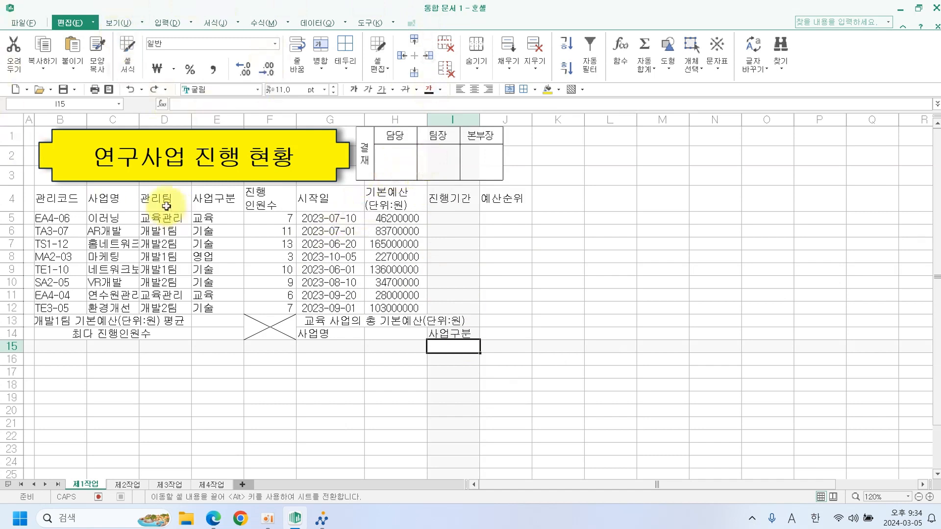
Delete the leftover C1:F3 approval table on 제2작업, shifting cells left.
{"action": "left_click", "coordinate": [128, 484]}
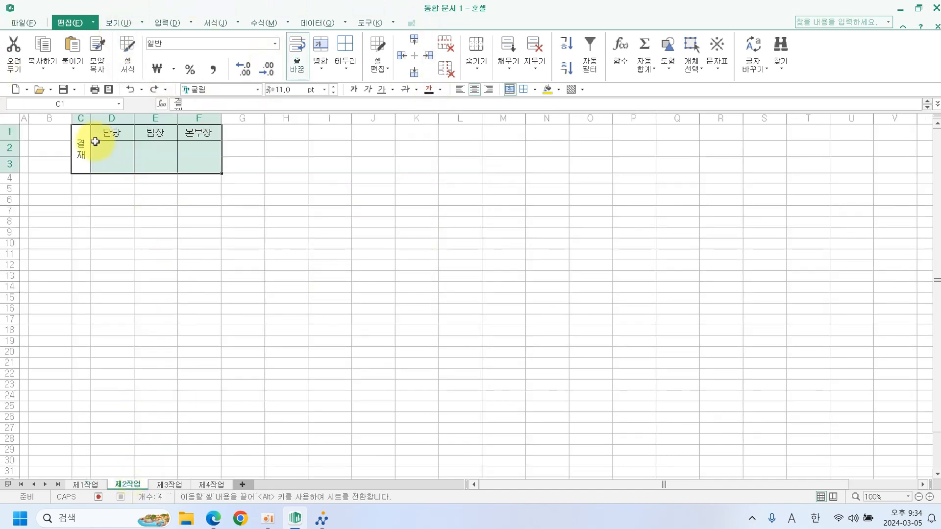
{"action": "left_click_drag", "start_coordinate": [82, 147], "coordinate": [206, 147]}
{"action": "right_click", "coordinate": [206, 148]}
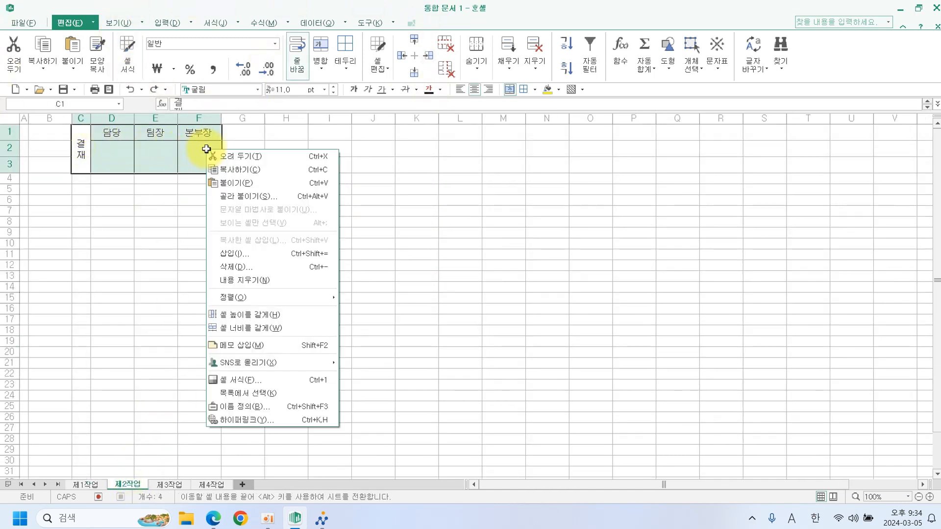
{"action": "left_click", "coordinate": [237, 266]}
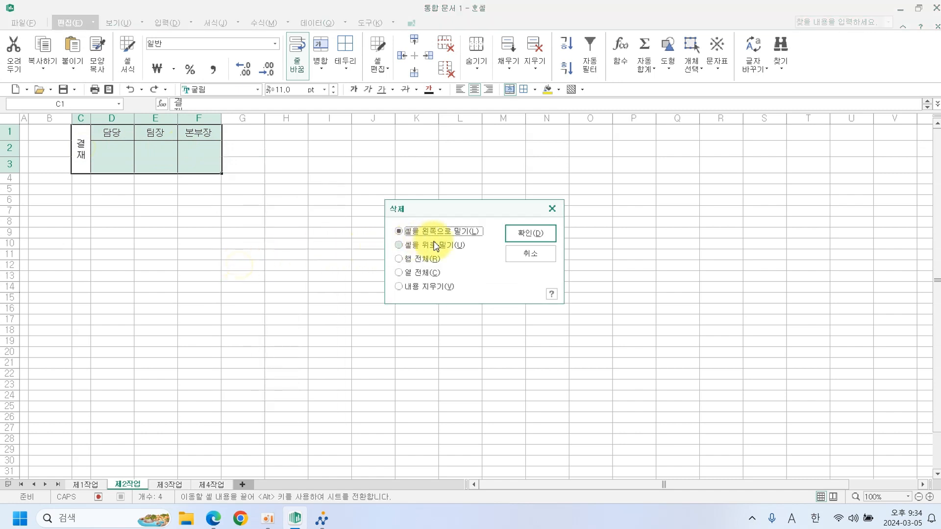
{"action": "left_click", "coordinate": [528, 234]}
{"action": "left_click", "coordinate": [370, 233]}
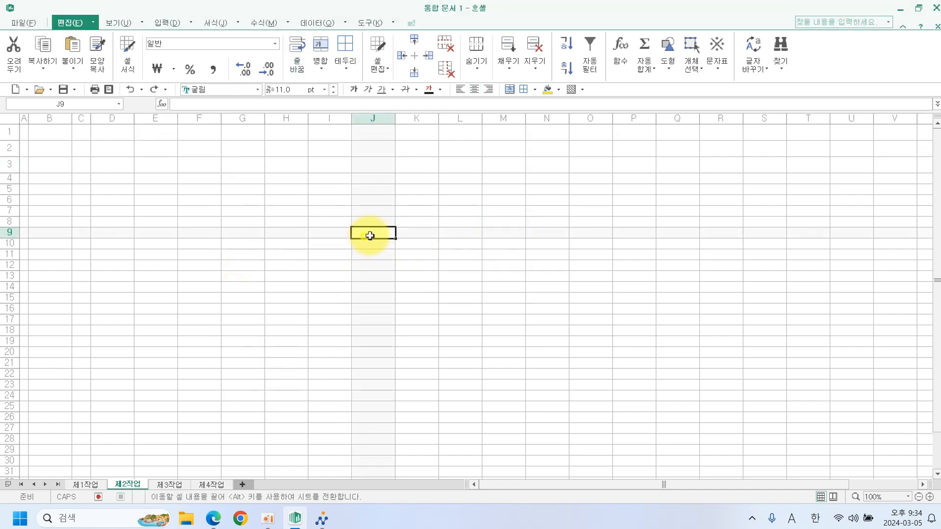
Set rows 1–3 on 제2작업 back to a height of 16.
{"action": "left_click_drag", "start_coordinate": [9, 133], "coordinate": [9, 160]}
{"action": "right_click", "coordinate": [10, 165]}
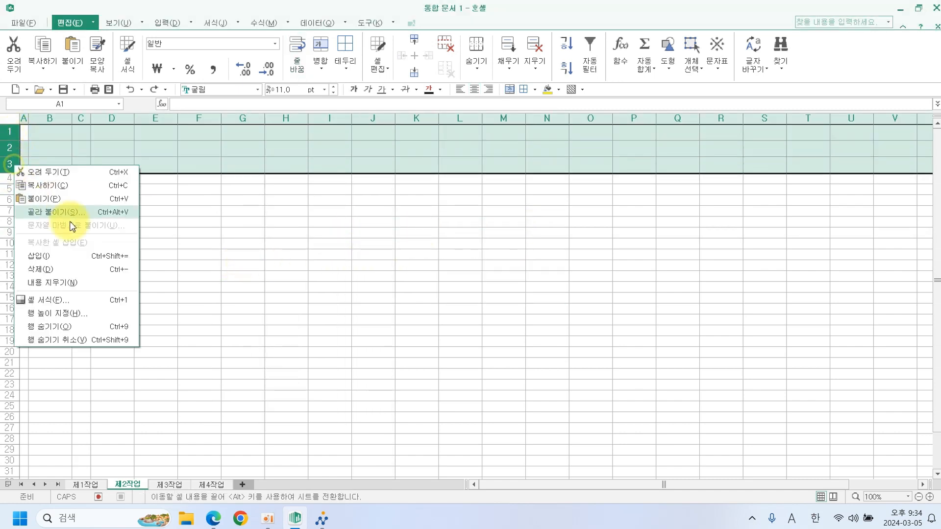
{"action": "left_click", "coordinate": [83, 315]}
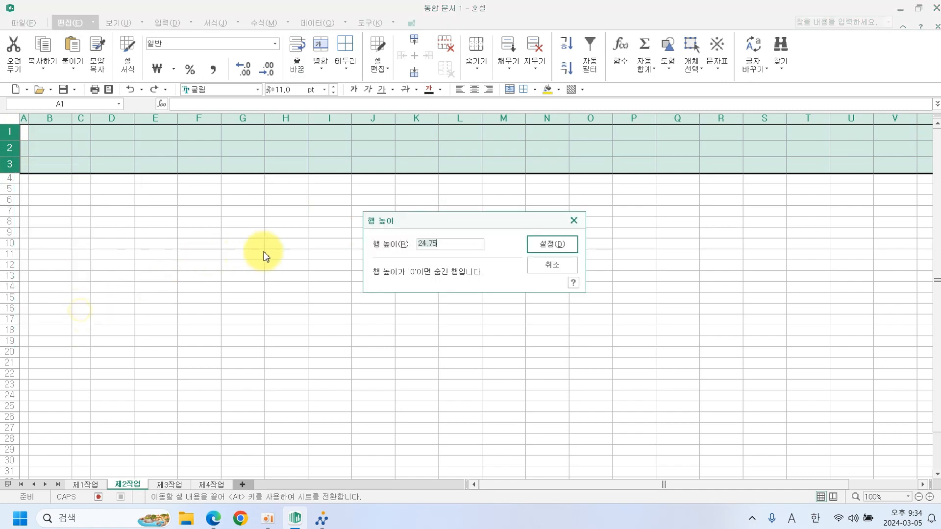
{"action": "type", "text": "16"}
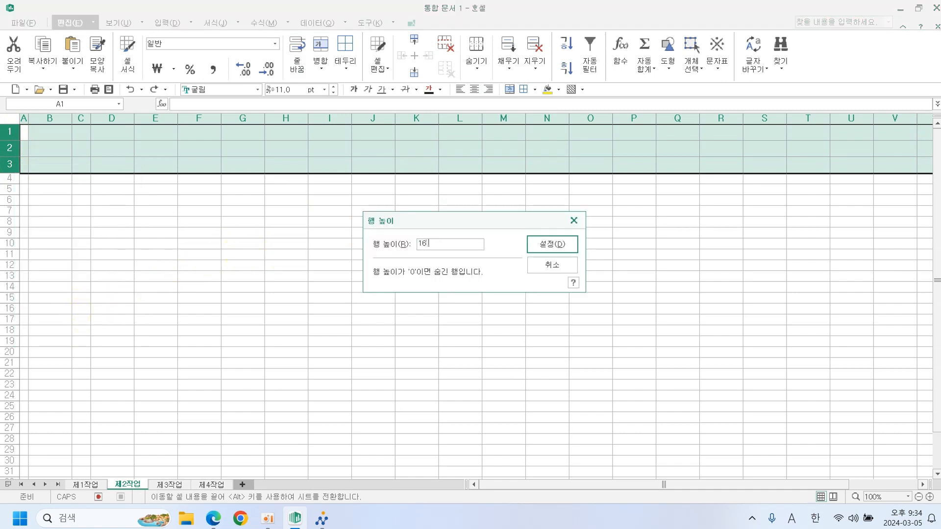
{"action": "key", "text": "Return"}
{"action": "type", "text": "₩"}
{"action": "key", "text": "BackSpace"}
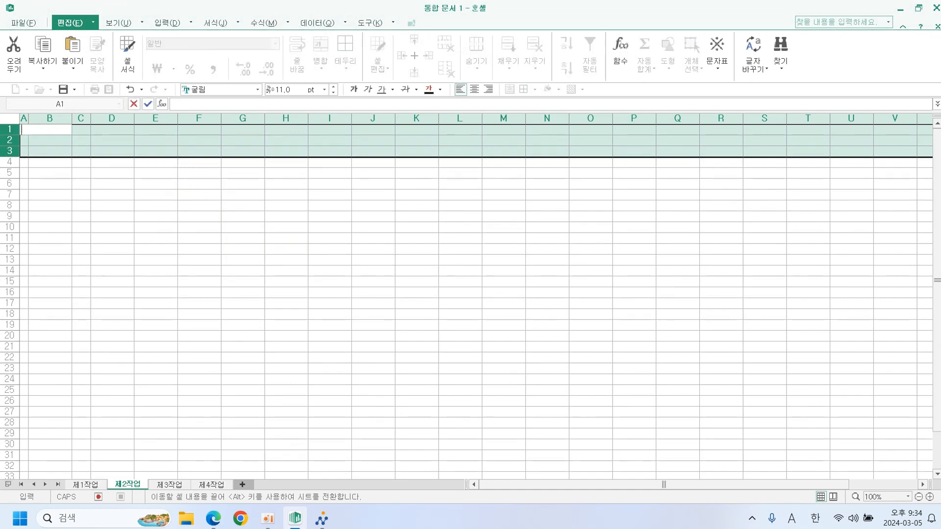
{"action": "left_click", "coordinate": [205, 303]}
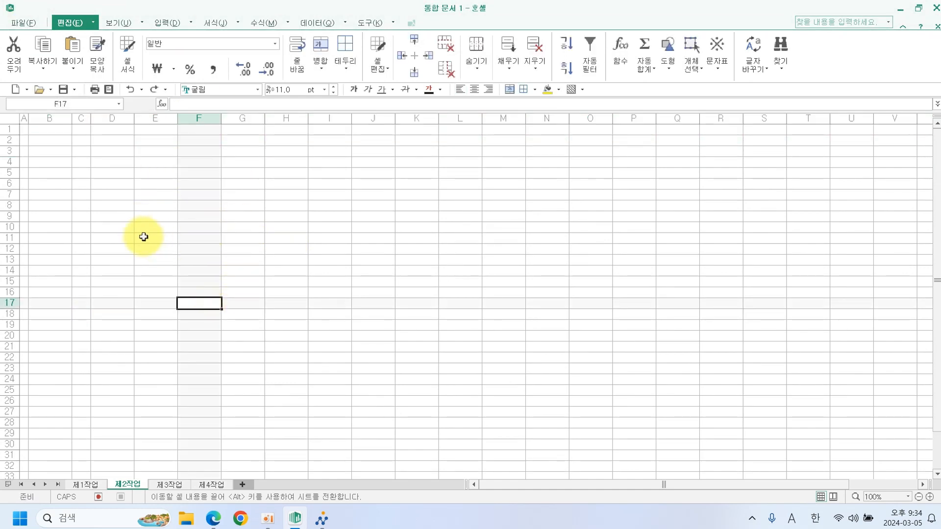
{"action": "left_click", "coordinate": [93, 485]}
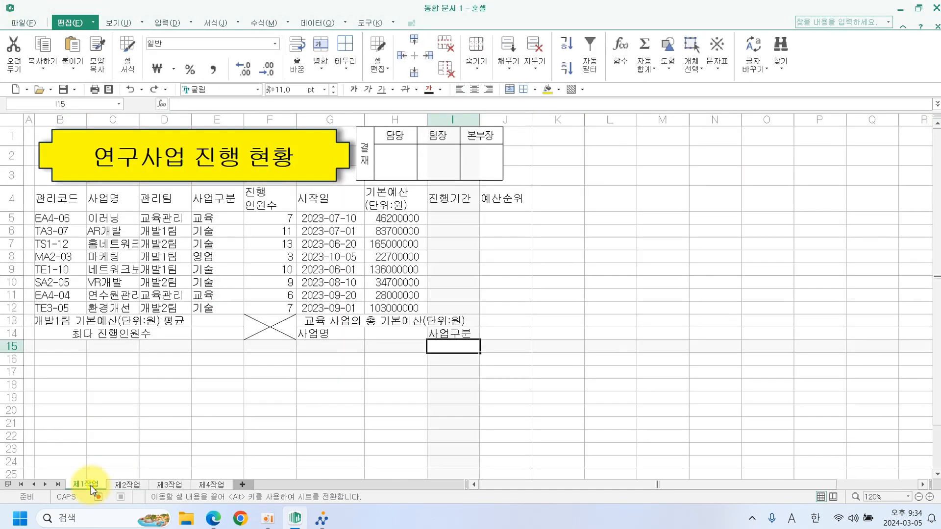
{"action": "left_click", "coordinate": [213, 519]}
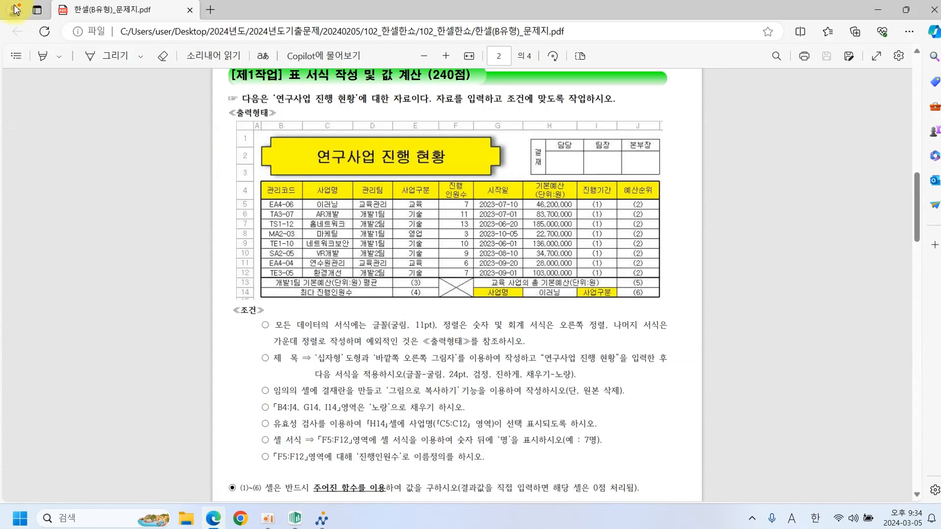
{"action": "scroll", "coordinate": [152, 178], "scroll_direction": "down", "scroll_amount": 5}
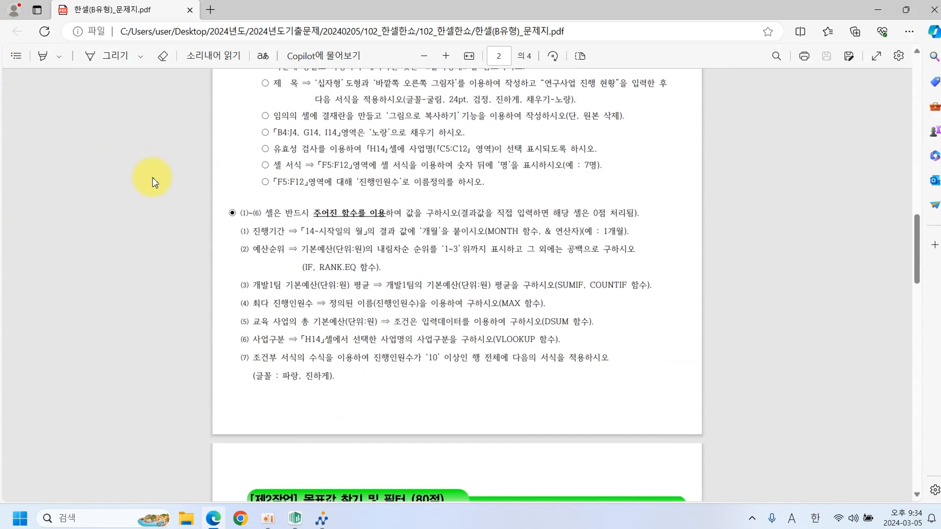
{"action": "scroll", "coordinate": [128, 142], "scroll_direction": "up", "scroll_amount": 3}
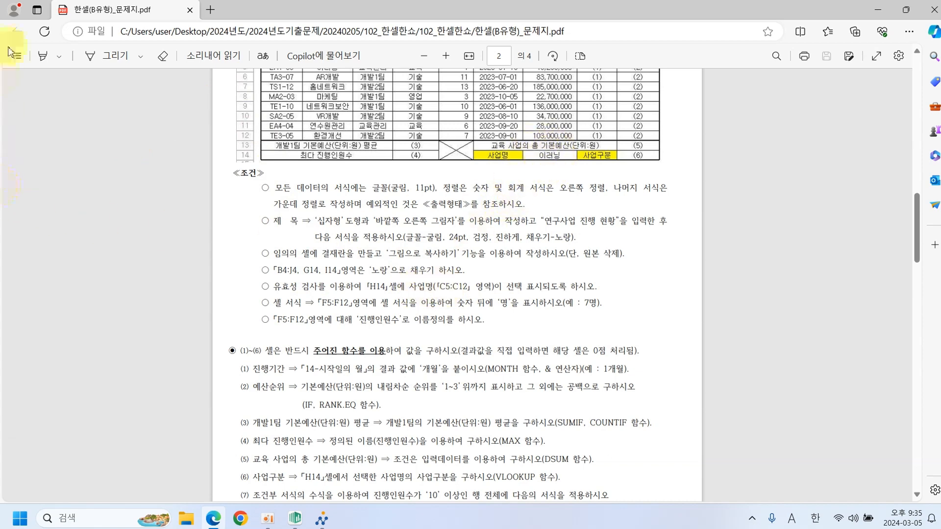
{"action": "left_click", "coordinate": [296, 520]}
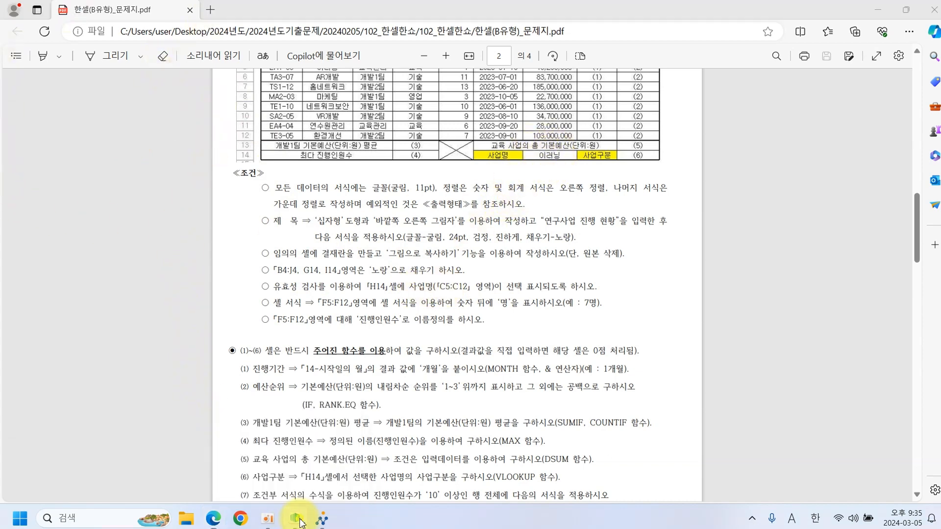
{"action": "left_click_drag", "start_coordinate": [54, 198], "coordinate": [492, 203]}
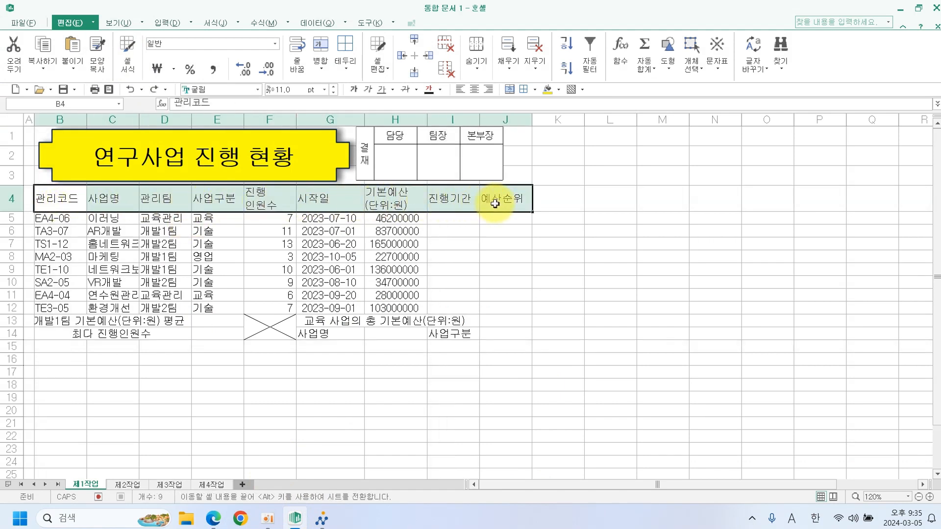
Fill the row-4 headers and cells G14 and I14 with yellow.
{"action": "left_click", "coordinate": [346, 334], "text": "ctrl"}
{"action": "left_click", "coordinate": [446, 334], "text": "ctrl"}
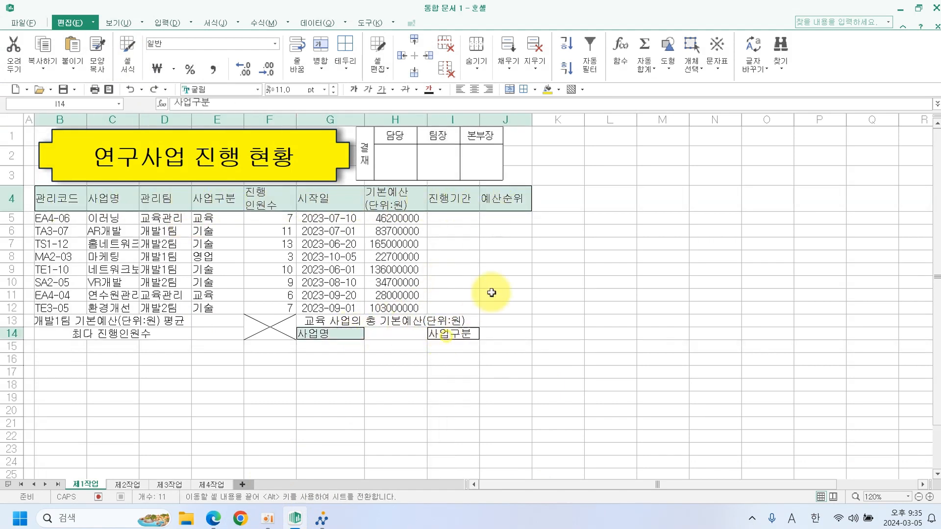
{"action": "left_click", "coordinate": [559, 90]}
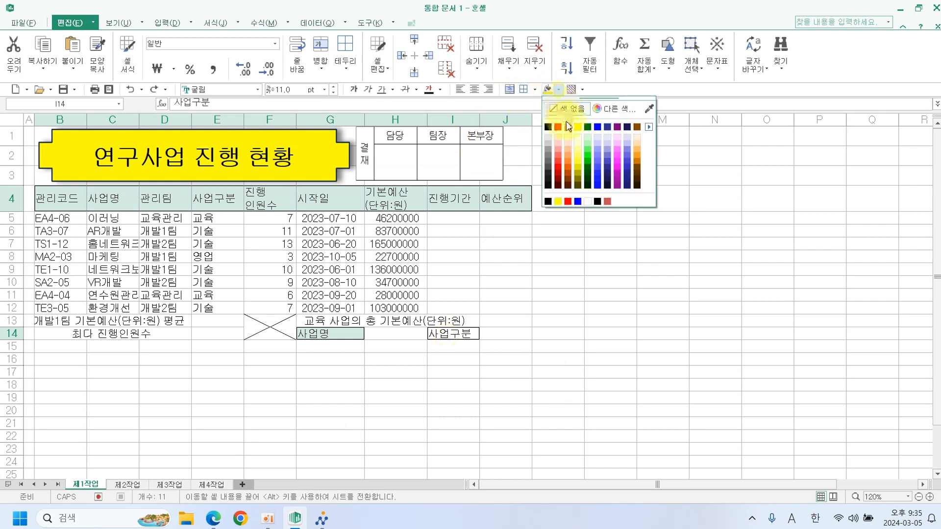
{"action": "left_click", "coordinate": [568, 129]}
{"action": "left_click", "coordinate": [568, 228]}
Apply all borders to B4:J14 and centre its contents.
{"action": "left_click_drag", "start_coordinate": [76, 203], "coordinate": [503, 334]}
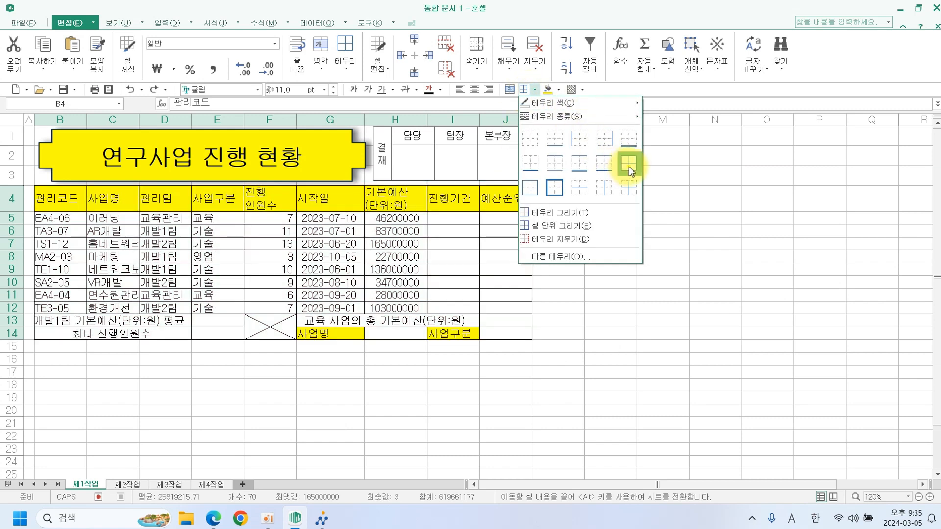
{"action": "left_click", "coordinate": [628, 167]}
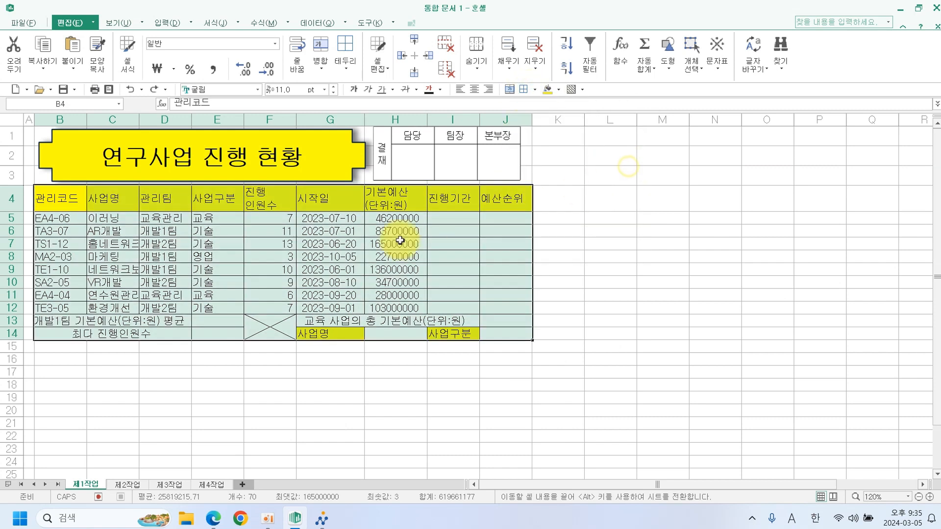
{"action": "left_click", "coordinate": [475, 90]}
{"action": "left_click", "coordinate": [578, 177]}
{"action": "left_click_drag", "start_coordinate": [56, 198], "coordinate": [502, 333]}
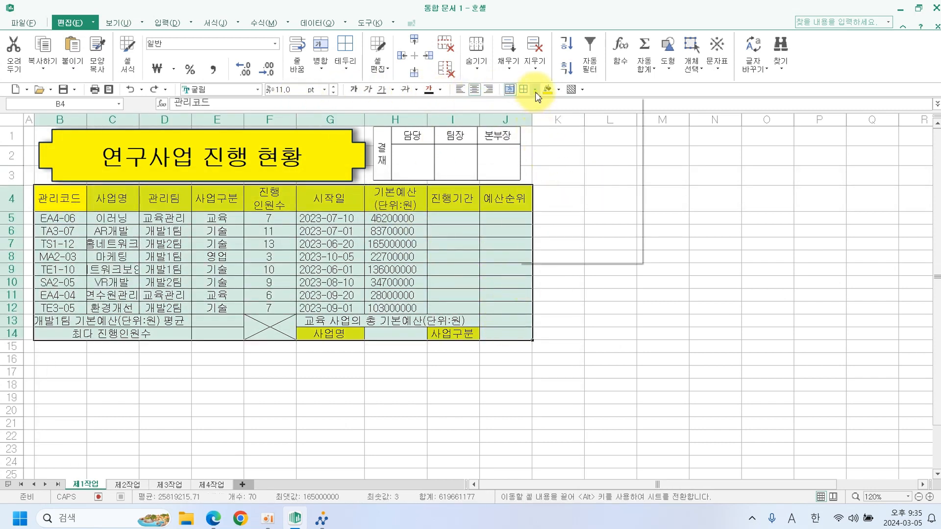
Apply borders across the table and its data rows B5:J12.
{"action": "left_click", "coordinate": [550, 189]}
{"action": "left_click", "coordinate": [610, 218]}
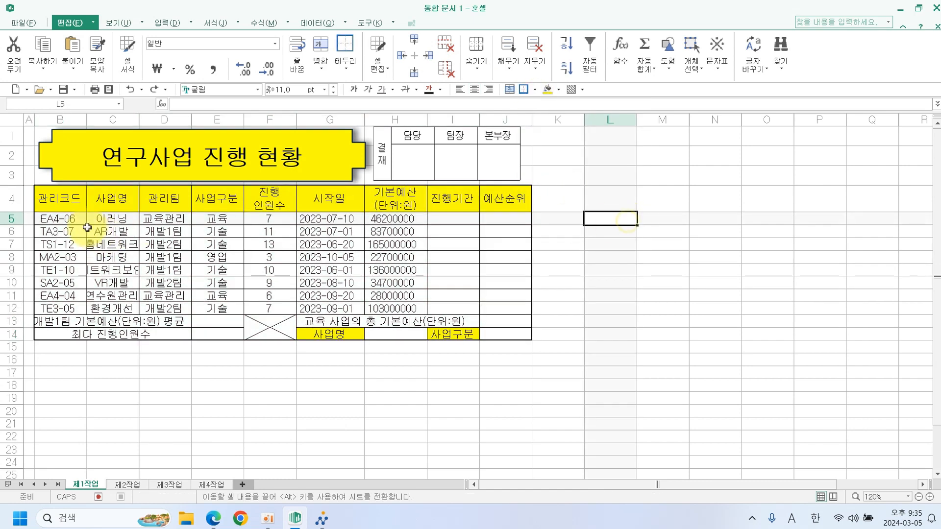
{"action": "left_click_drag", "start_coordinate": [66, 219], "coordinate": [490, 306]}
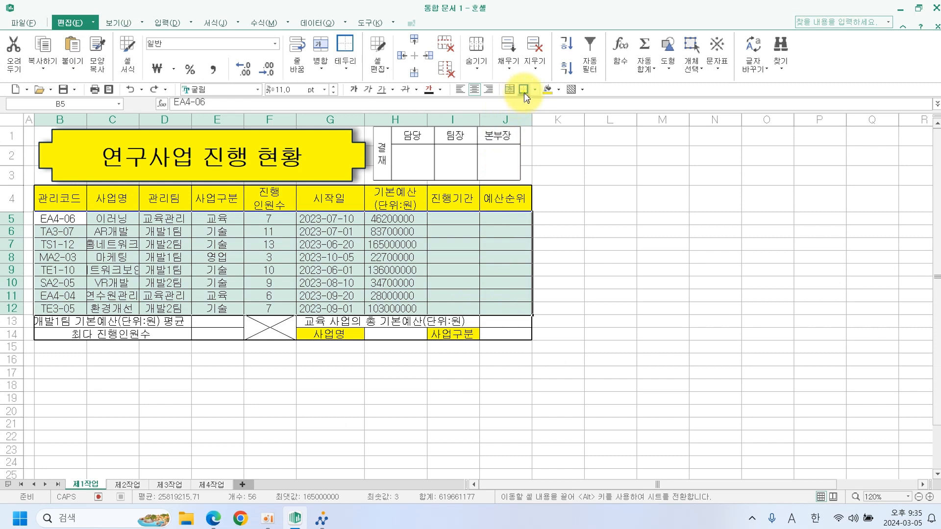
{"action": "left_click", "coordinate": [524, 89]}
{"action": "left_click", "coordinate": [557, 153]}
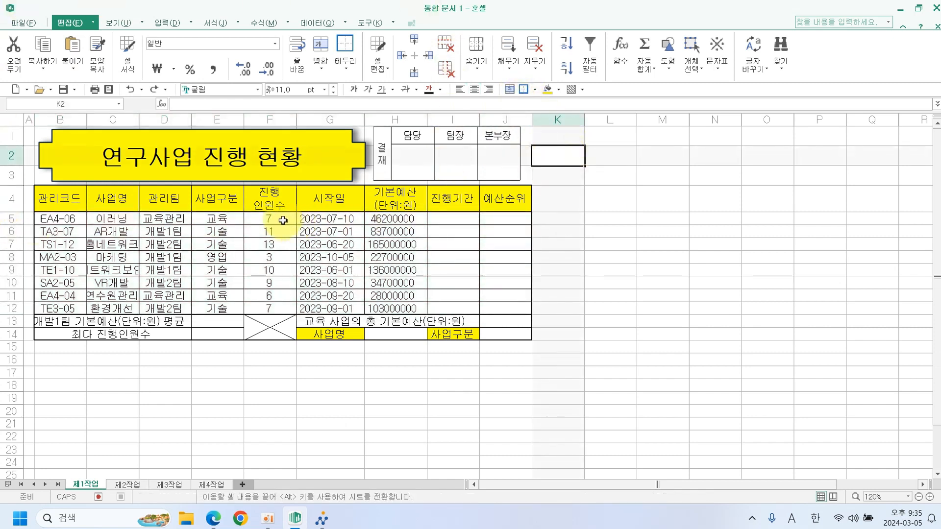
Number-format headcounts F5:F12 and add thousands separators to budgets H5:H12.
{"action": "left_click_drag", "start_coordinate": [283, 220], "coordinate": [270, 309]}
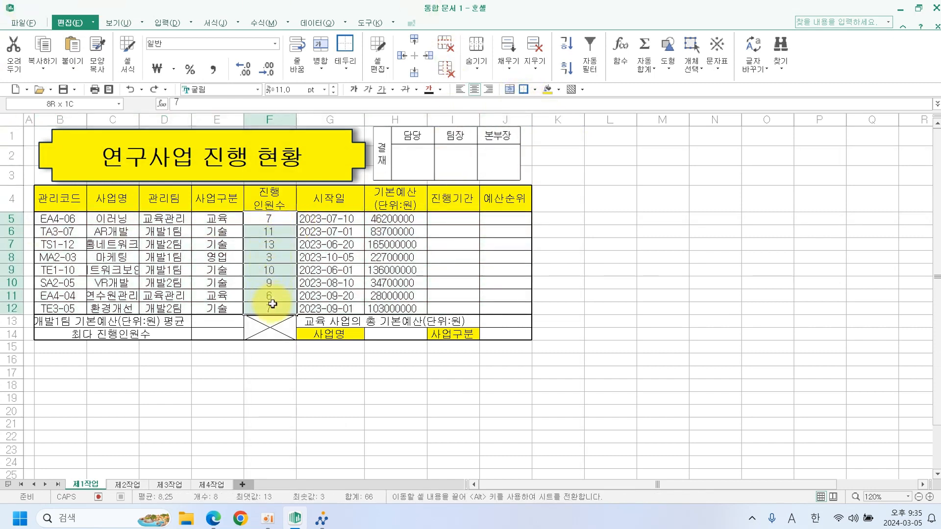
{"action": "left_click", "coordinate": [254, 80]}
{"action": "left_click_drag", "start_coordinate": [380, 220], "coordinate": [399, 309]}
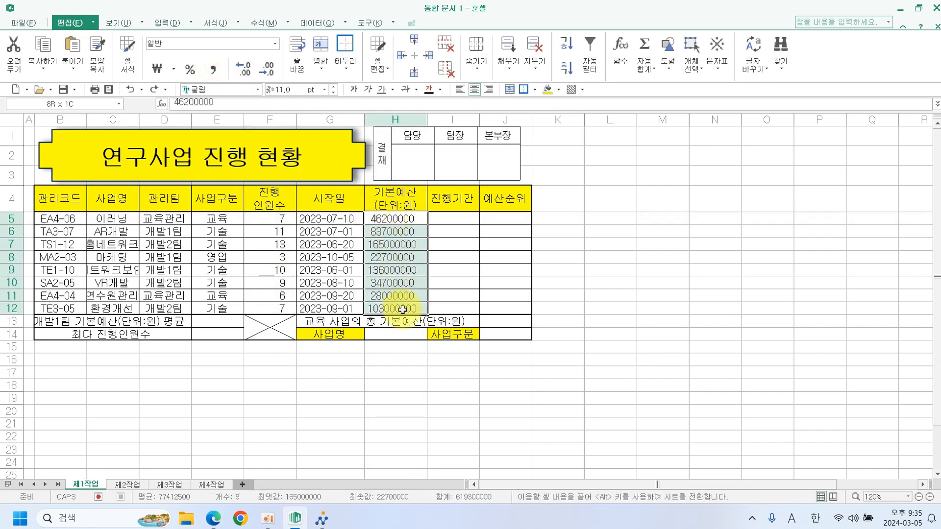
{"action": "left_click", "coordinate": [214, 71]}
{"action": "left_click", "coordinate": [610, 217]}
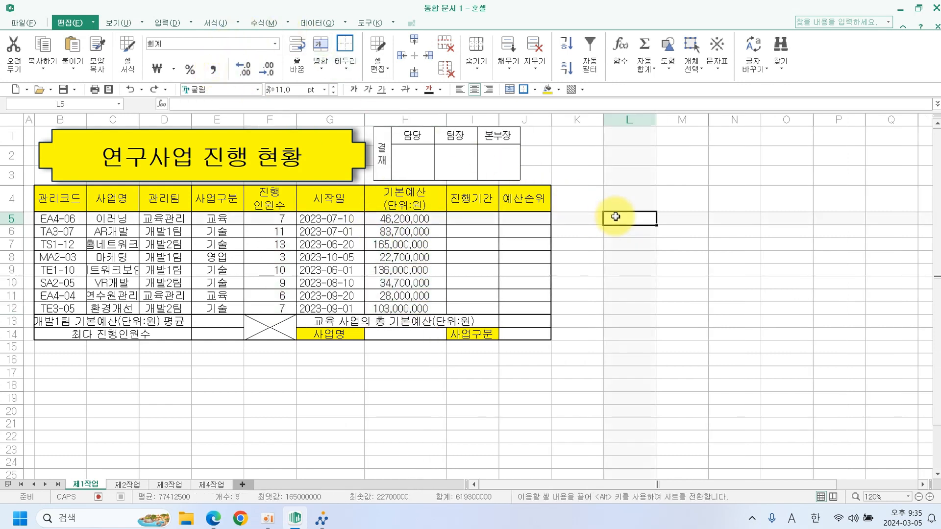
Save the workbook in the ITQ folder, named with the examinee's number and name.
{"action": "left_click", "coordinate": [63, 89]}
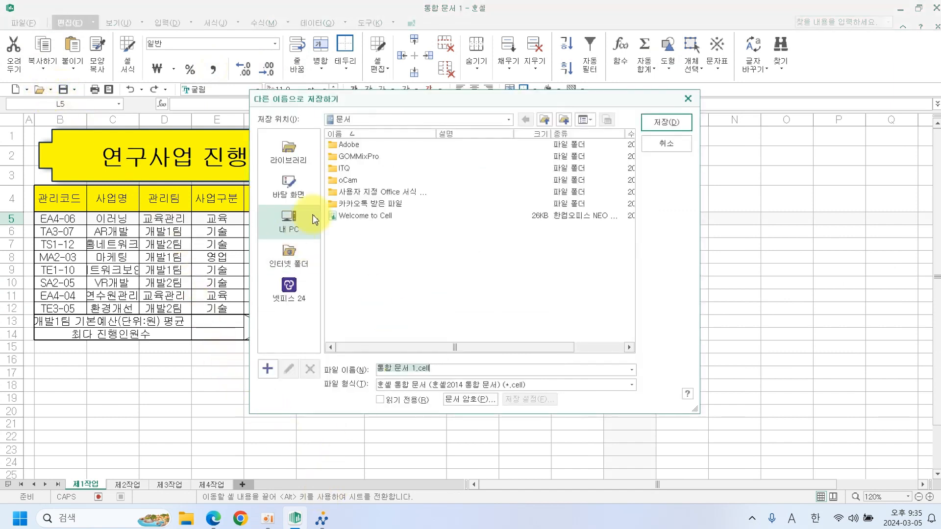
{"action": "double_click", "coordinate": [358, 170]}
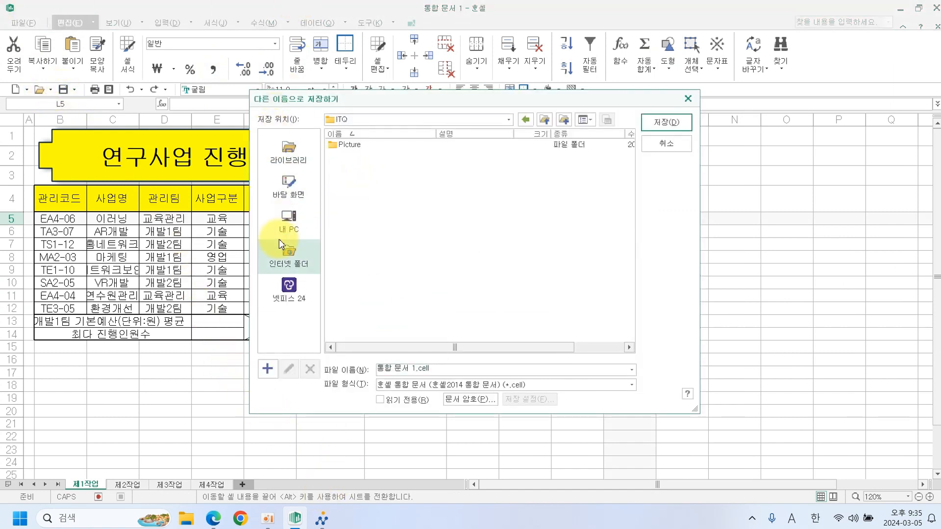
{"action": "left_click_drag", "start_coordinate": [435, 371], "coordinate": [357, 363]}
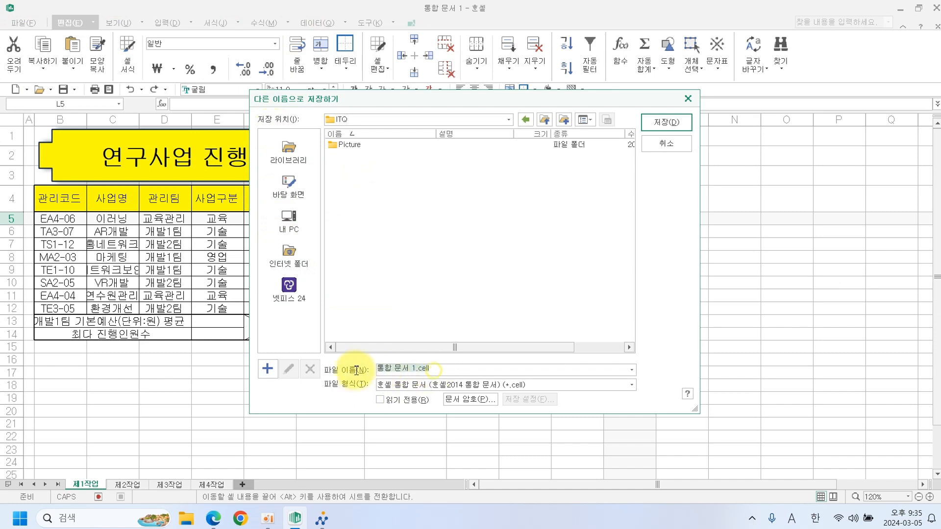
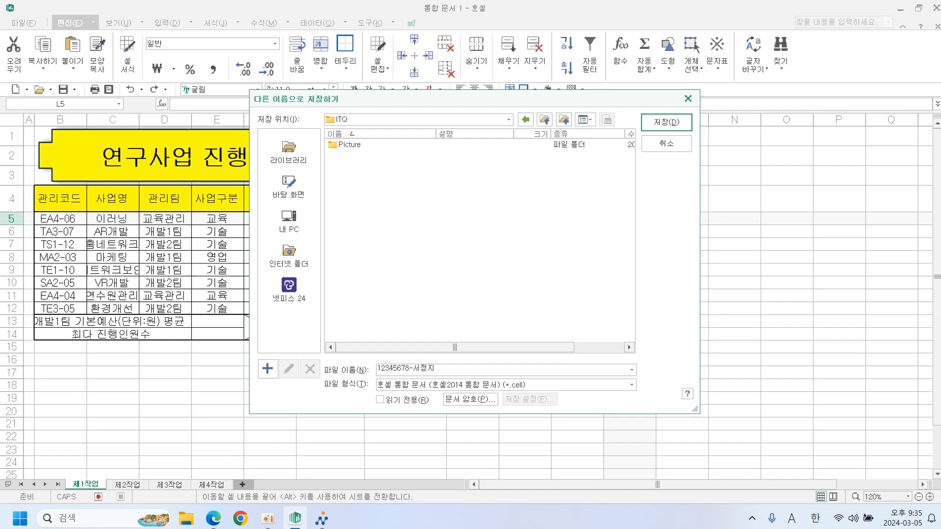
{"action": "left_click", "coordinate": [666, 122]}
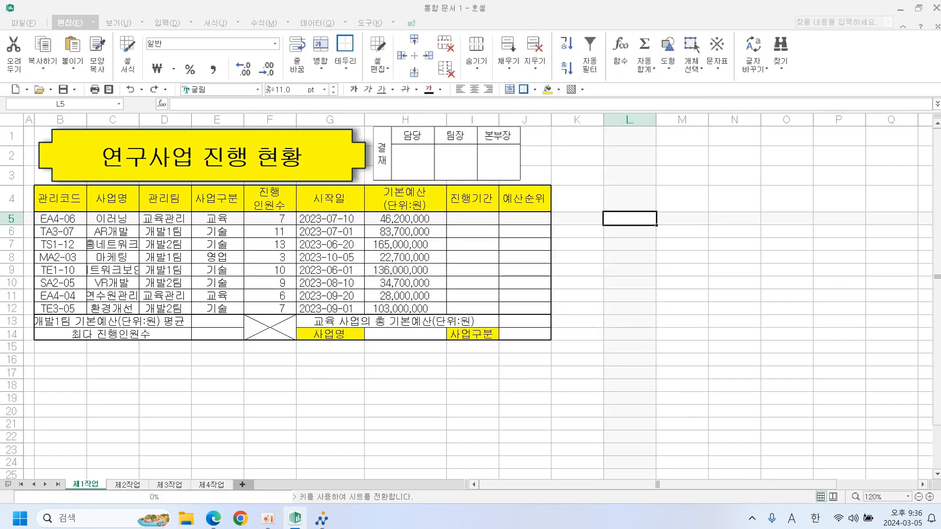
Submit the saved answer file to the exam PC through KOAS 답안 전송, then close its windows.
{"action": "left_click", "coordinate": [324, 520]}
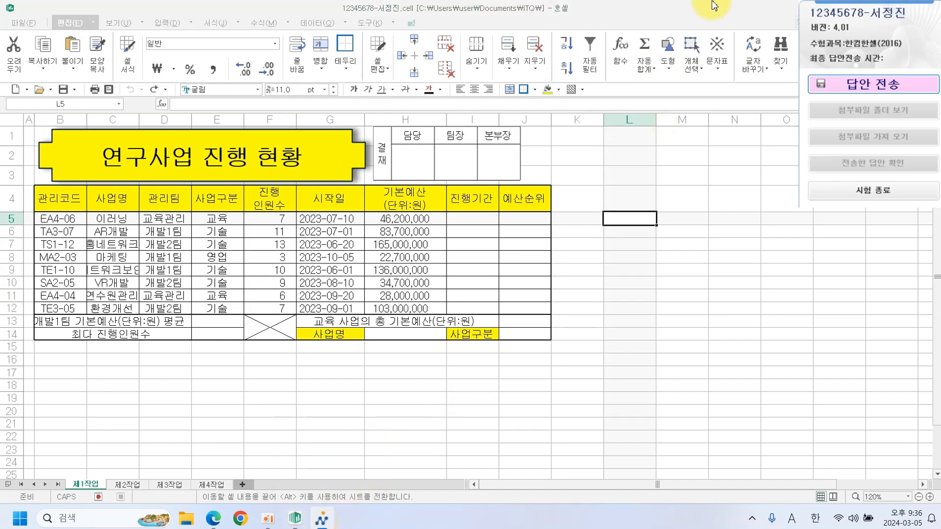
{"action": "left_click", "coordinate": [849, 92]}
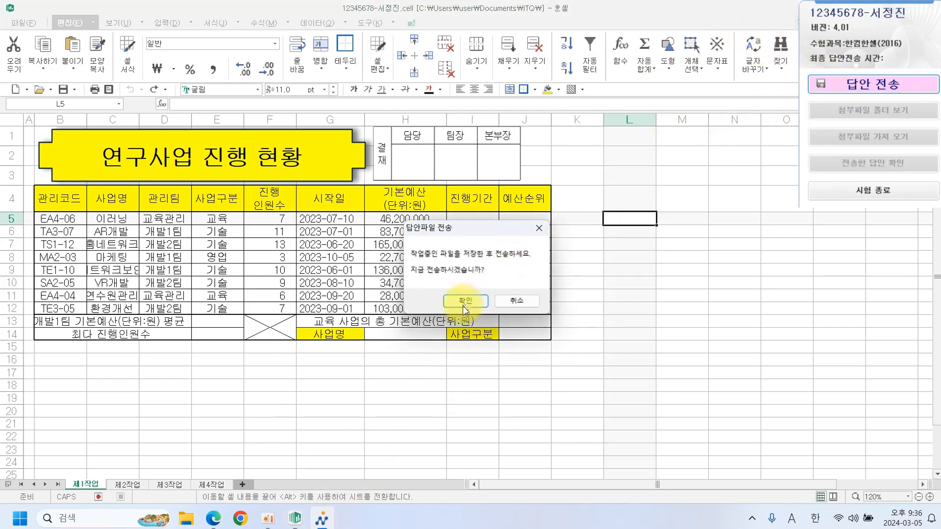
{"action": "left_click", "coordinate": [464, 301]}
{"action": "left_click", "coordinate": [516, 344]}
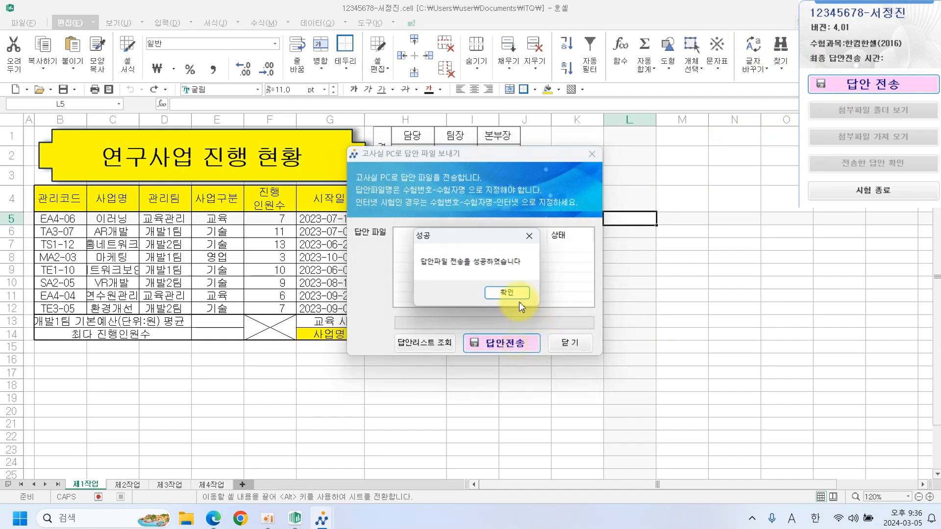
{"action": "left_click", "coordinate": [512, 292]}
{"action": "left_click", "coordinate": [573, 342]}
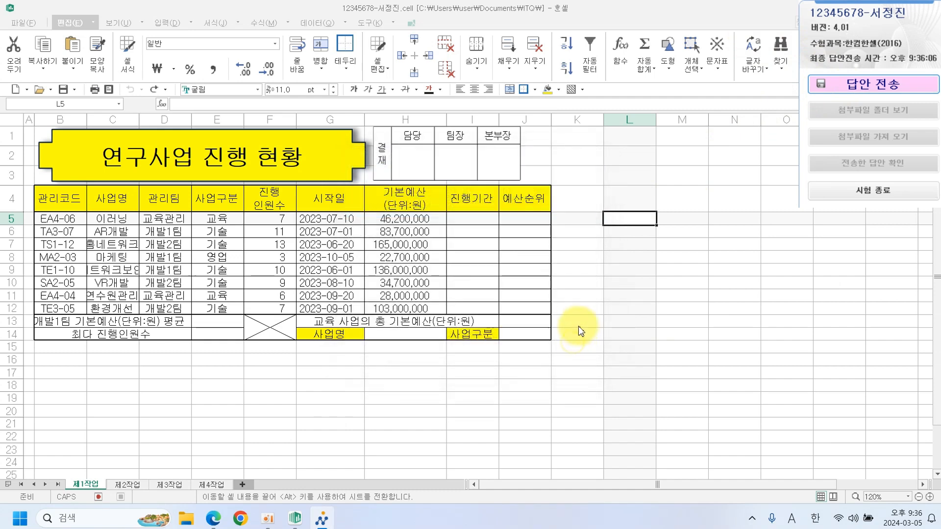
{"action": "left_click", "coordinate": [614, 296]}
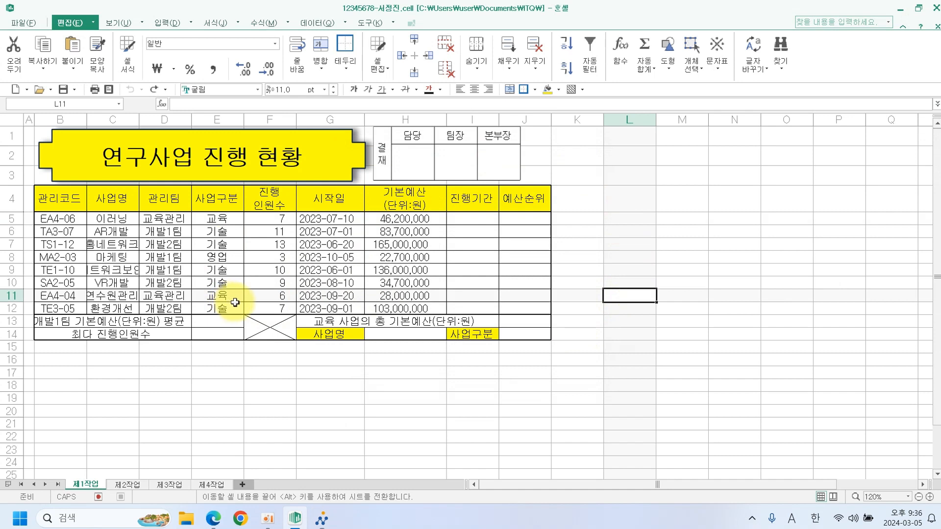
Give H14 a 목록 validation sourced from =$C$5:$C$12 and choose 이러닝 in it.
{"action": "left_click", "coordinate": [390, 337]}
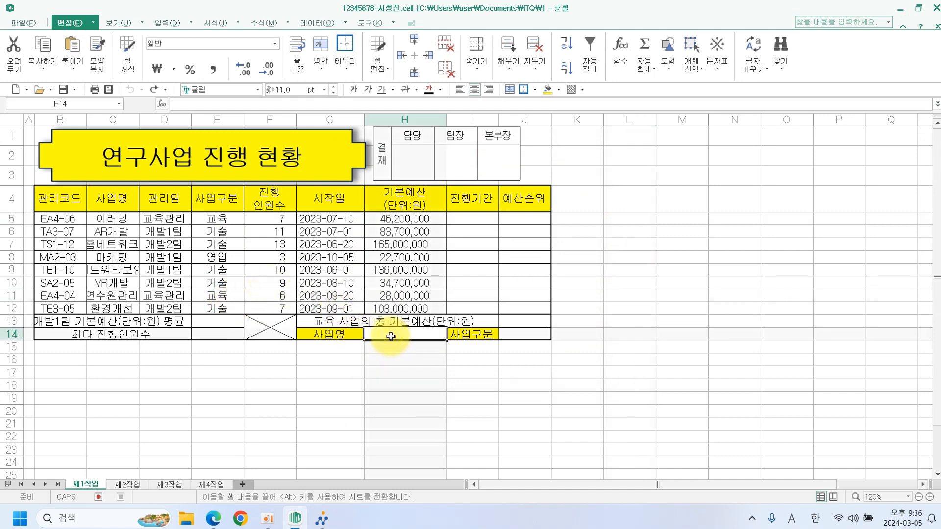
{"action": "mouse_move", "coordinate": [90, 215]}
{"action": "left_mouse_down"}
{"action": "mouse_move", "coordinate": [141, 261]}
{"action": "mouse_move", "coordinate": [140, 315]}
{"action": "left_mouse_up"}
{"action": "key", "text": "Escape"}
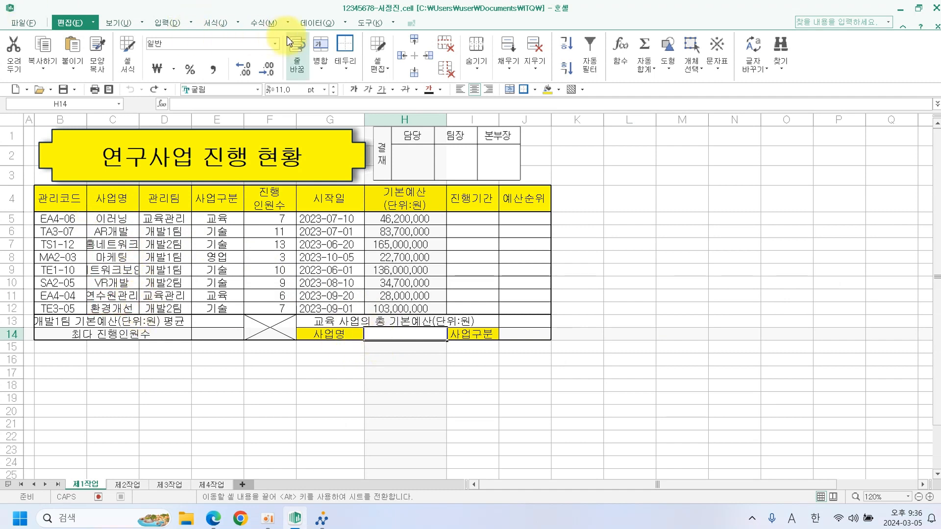
{"action": "left_click", "coordinate": [308, 24]}
{"action": "left_click", "coordinate": [492, 61]}
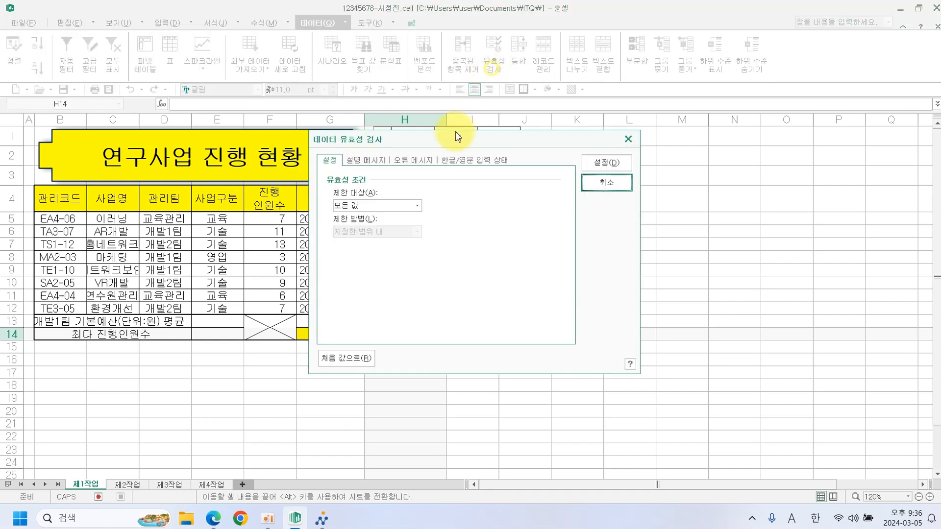
{"action": "left_click", "coordinate": [381, 206]}
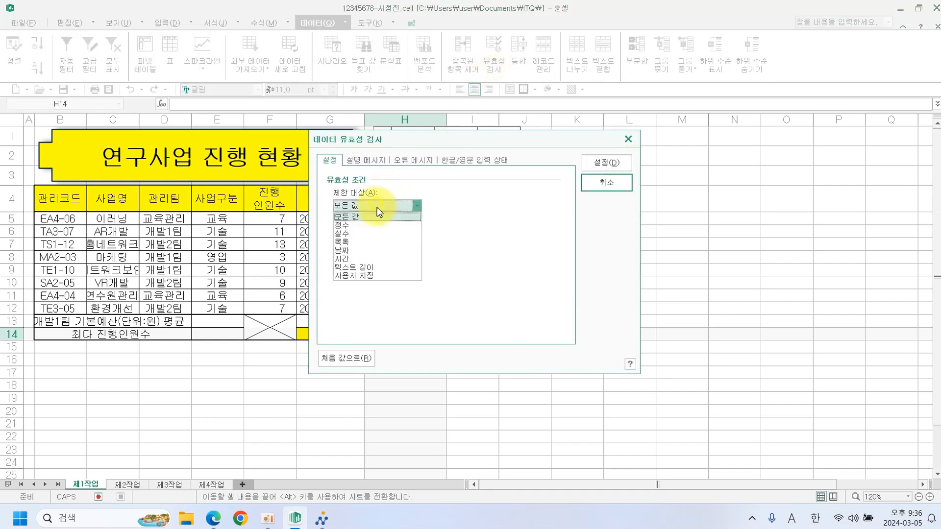
{"action": "left_click", "coordinate": [358, 242]}
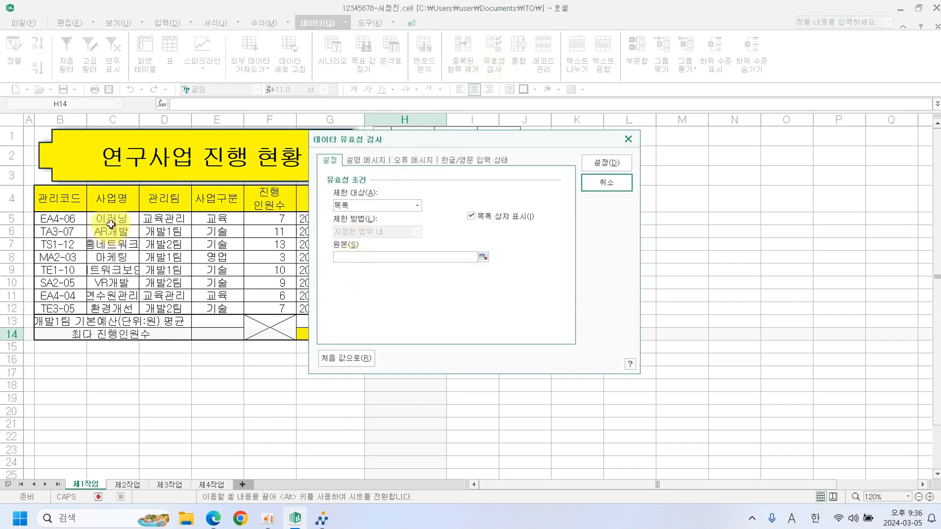
{"action": "left_click_drag", "start_coordinate": [111, 224], "coordinate": [112, 309]}
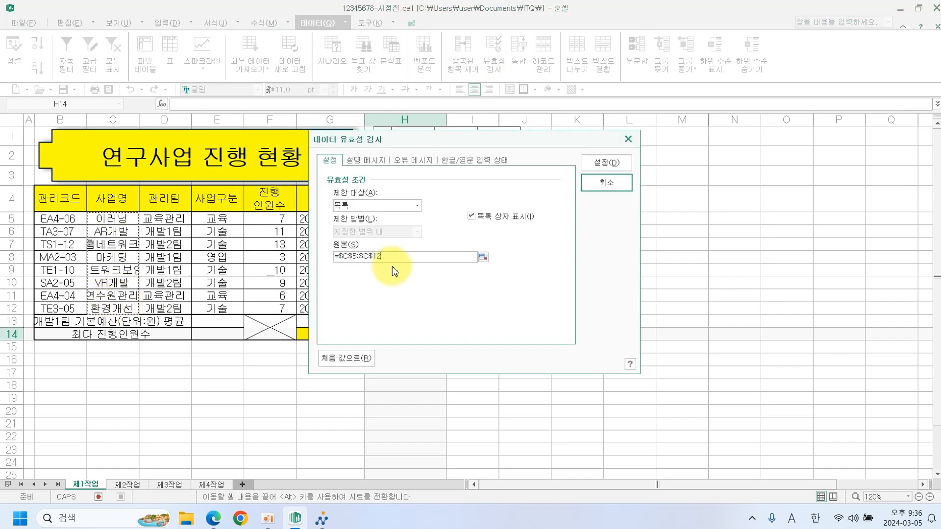
{"action": "left_click", "coordinate": [594, 165]}
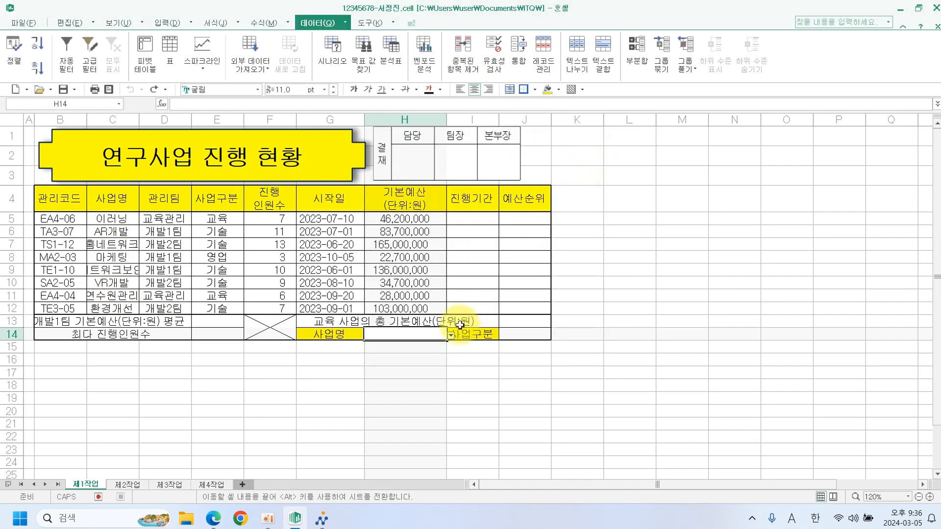
{"action": "left_click", "coordinate": [451, 337]}
{"action": "left_click", "coordinate": [424, 345]}
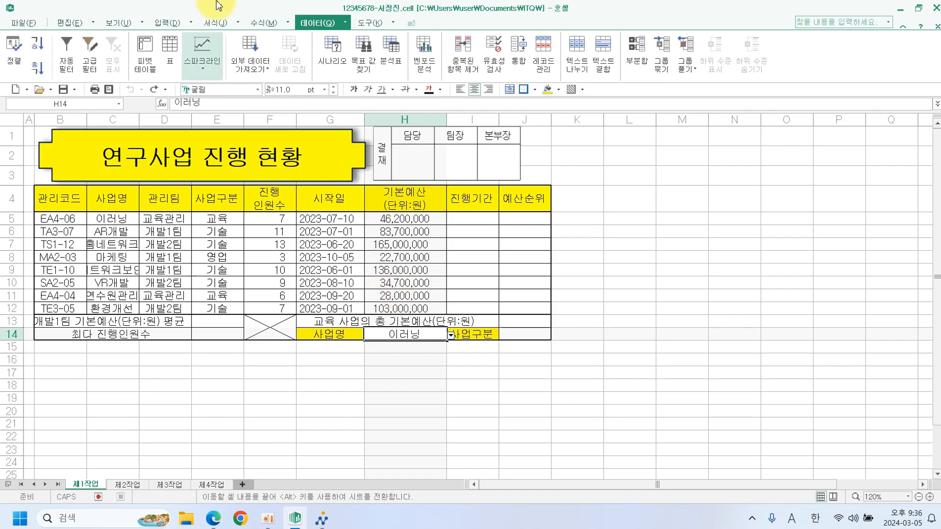
In the exam PDF, mark the F5:F12 '명' format and 진행인원수 naming conditions.
{"action": "left_click", "coordinate": [221, 524]}
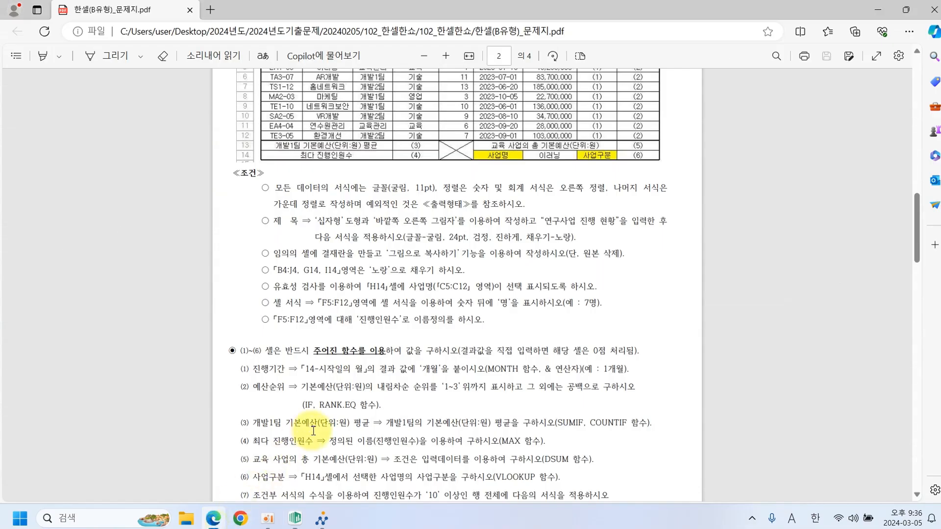
{"action": "scroll", "coordinate": [312, 444], "scroll_direction": "down", "scroll_amount": 2}
{"action": "scroll", "coordinate": [314, 429], "scroll_direction": "up", "scroll_amount": 2}
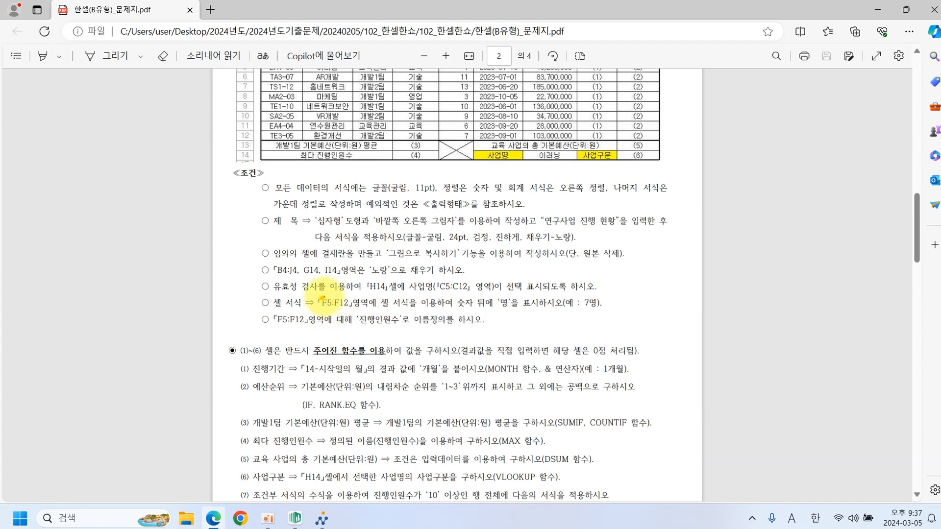
{"action": "mouse_move", "coordinate": [321, 297]}
{"action": "left_mouse_down"}
{"action": "mouse_move", "coordinate": [343, 310]}
{"action": "mouse_move", "coordinate": [325, 296]}
{"action": "left_mouse_up"}
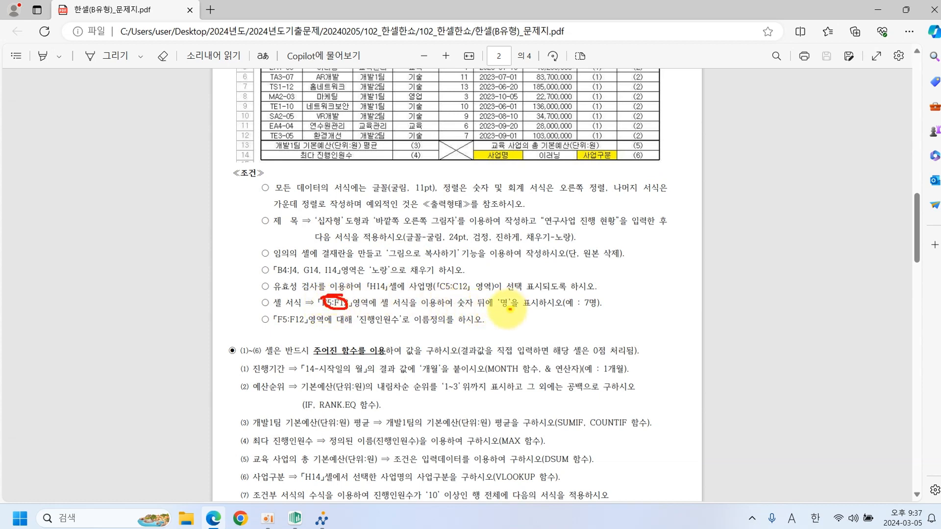
{"action": "mouse_move", "coordinate": [510, 310]}
{"action": "left_mouse_down"}
{"action": "mouse_move", "coordinate": [499, 300]}
{"action": "mouse_move", "coordinate": [508, 314]}
{"action": "left_mouse_up"}
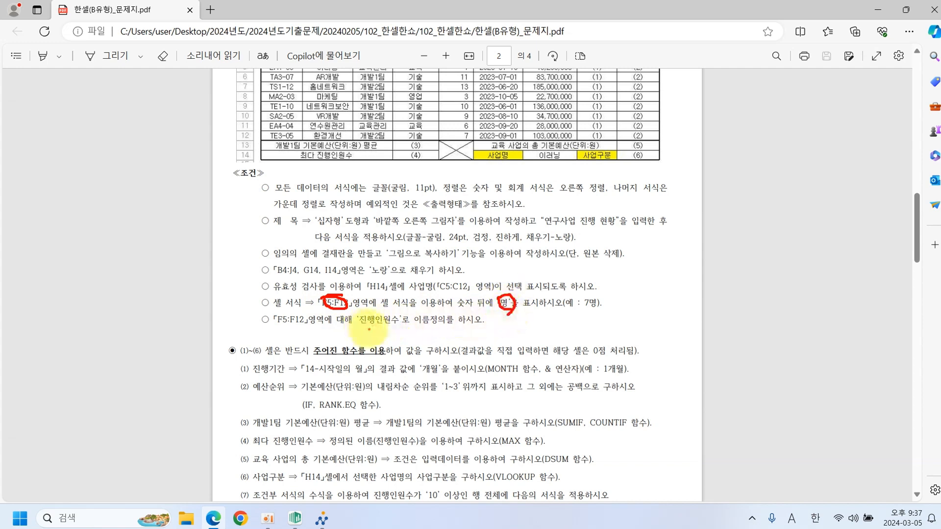
{"action": "left_click_drag", "start_coordinate": [284, 327], "coordinate": [303, 328]}
{"action": "left_click_drag", "start_coordinate": [362, 328], "coordinate": [451, 329]}
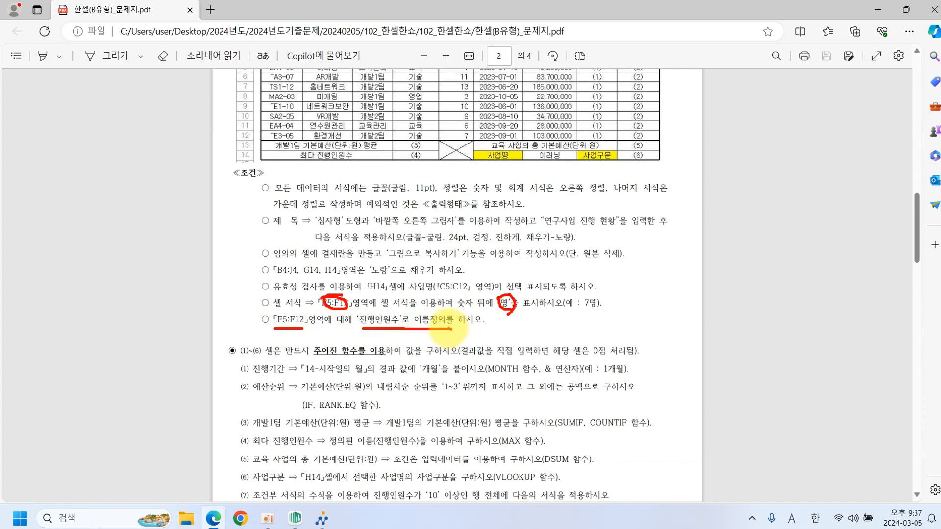
{"action": "key", "text": "Escape"}
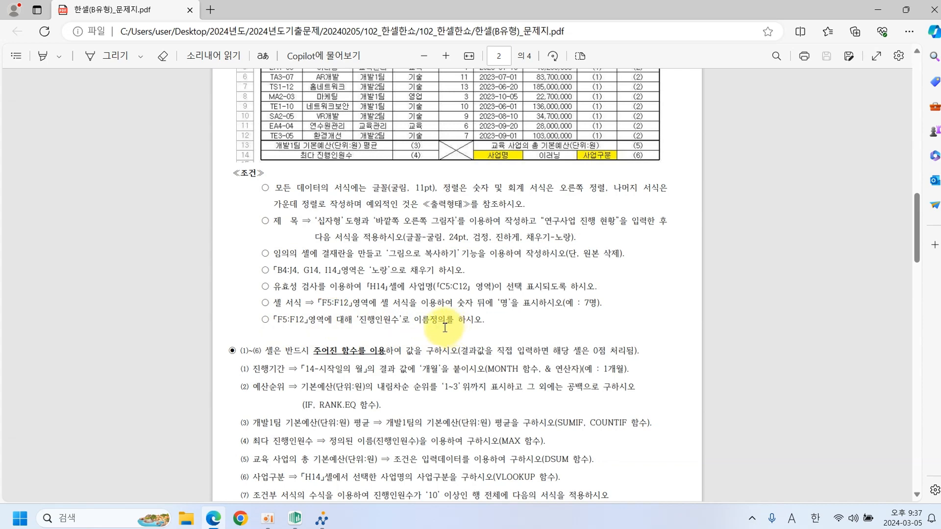
{"action": "left_click", "coordinate": [296, 518]}
Apply the custom format #,##0"명" to F5:F12 and right-align those headcounts.
{"action": "left_click_drag", "start_coordinate": [257, 219], "coordinate": [268, 305]}
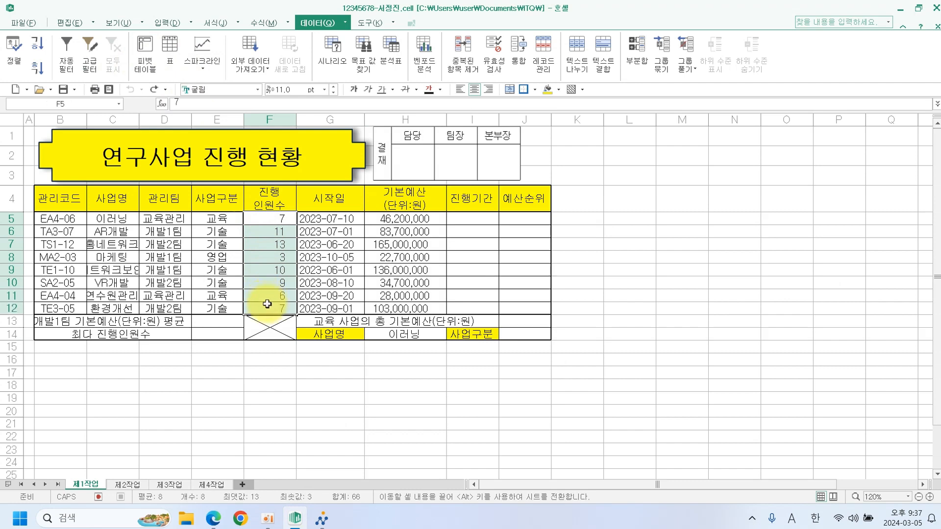
{"action": "right_click", "coordinate": [264, 317]}
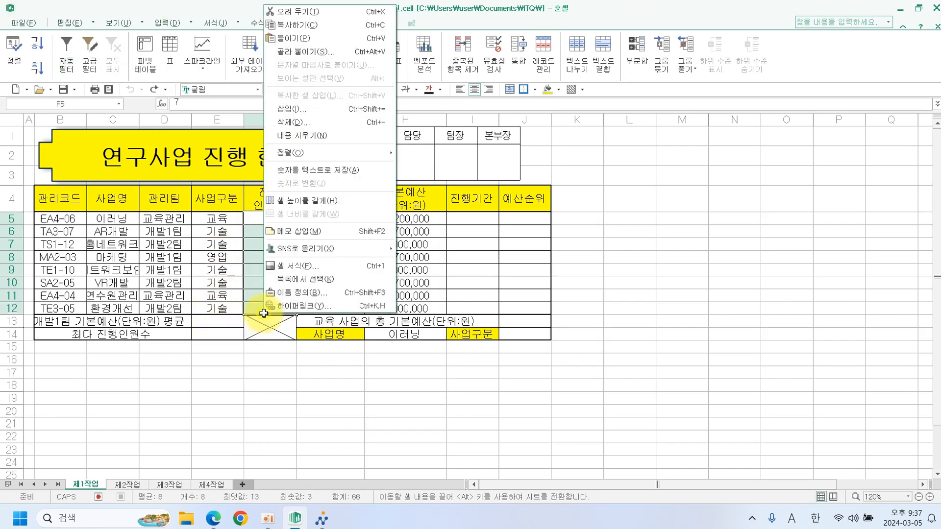
{"action": "left_click", "coordinate": [286, 270]}
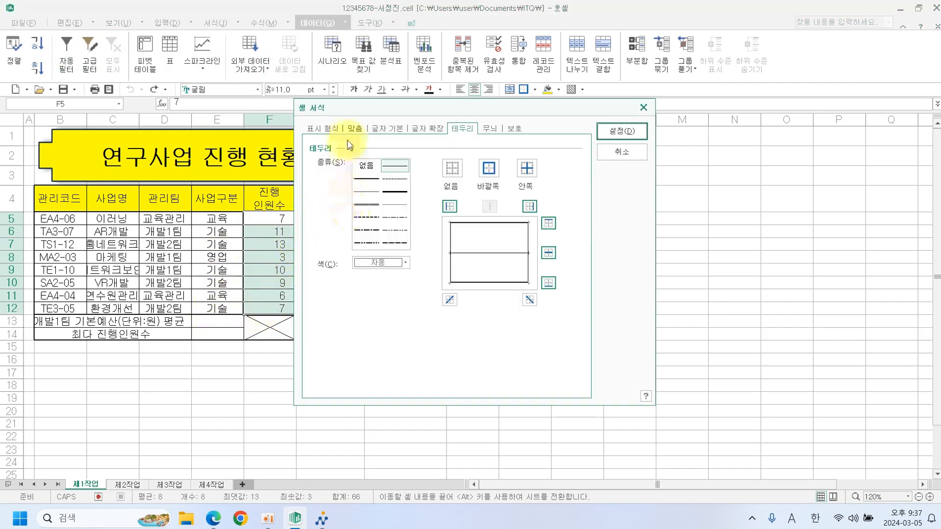
{"action": "left_click", "coordinate": [329, 130]}
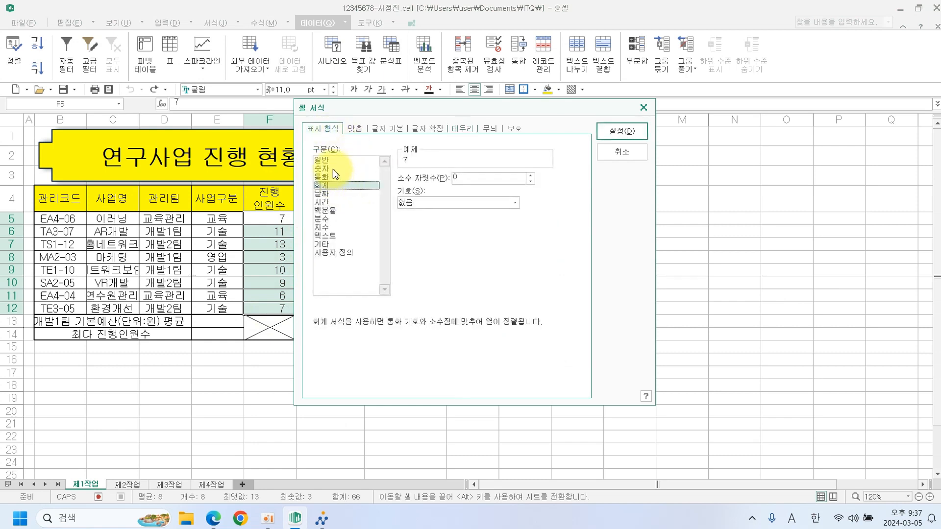
{"action": "left_click", "coordinate": [333, 169]}
{"action": "left_click", "coordinate": [350, 253]}
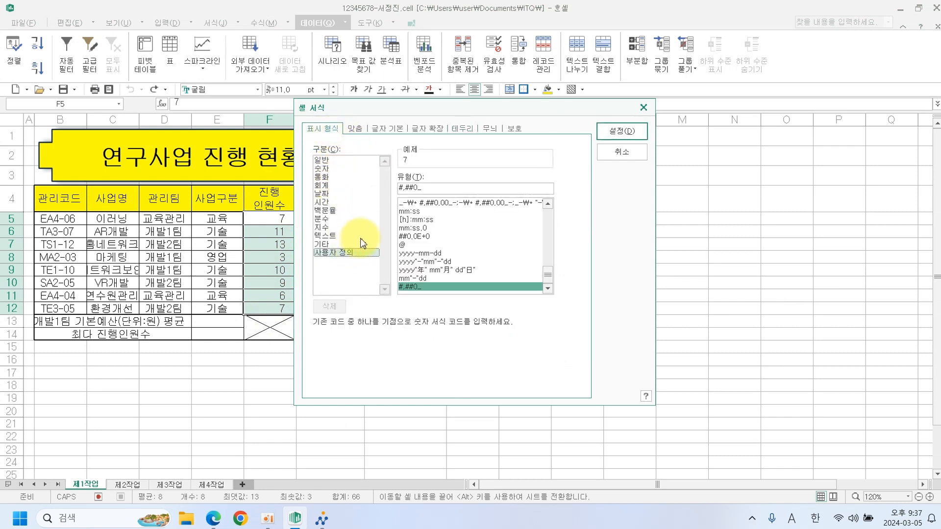
{"action": "left_click_drag", "start_coordinate": [552, 277], "coordinate": [542, 205]}
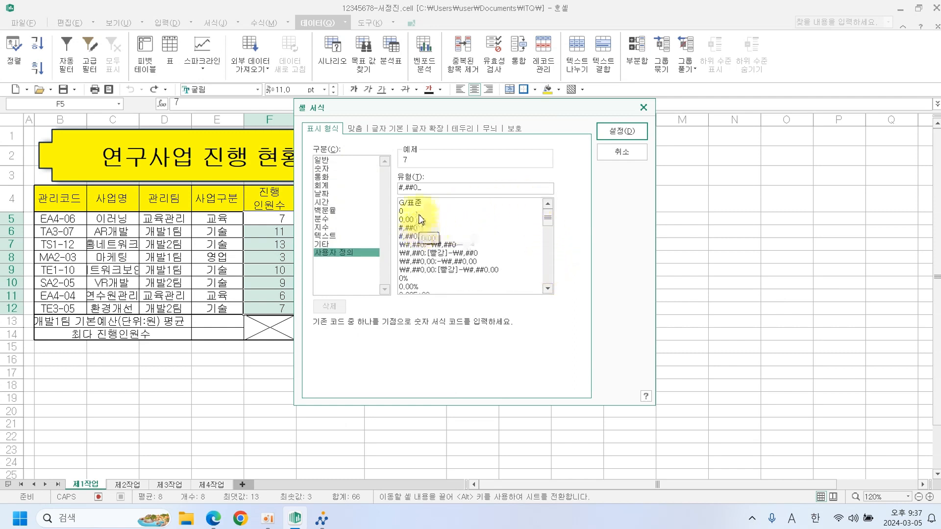
{"action": "left_click", "coordinate": [412, 228]}
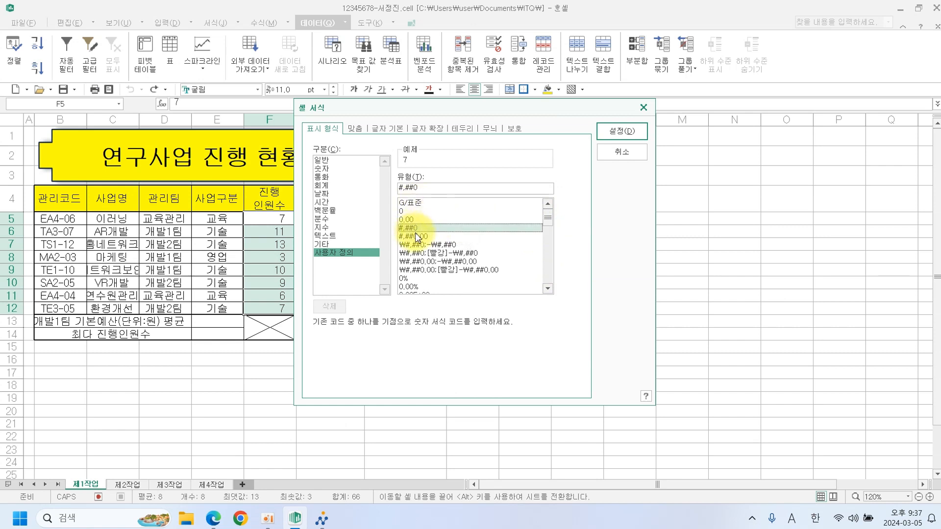
{"action": "left_click", "coordinate": [428, 191]}
{"action": "type", "text": "\"명"}
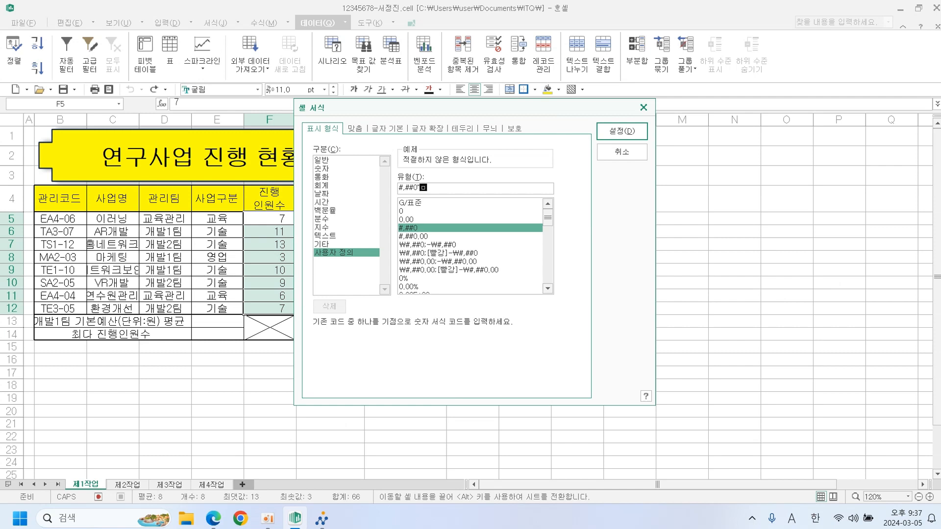
{"action": "key", "text": "Return"}
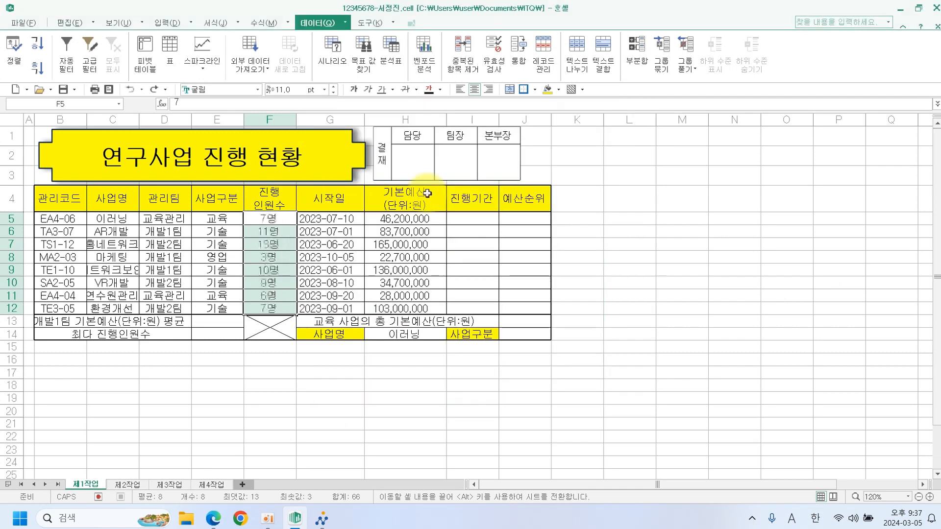
{"action": "left_click", "coordinate": [489, 89]}
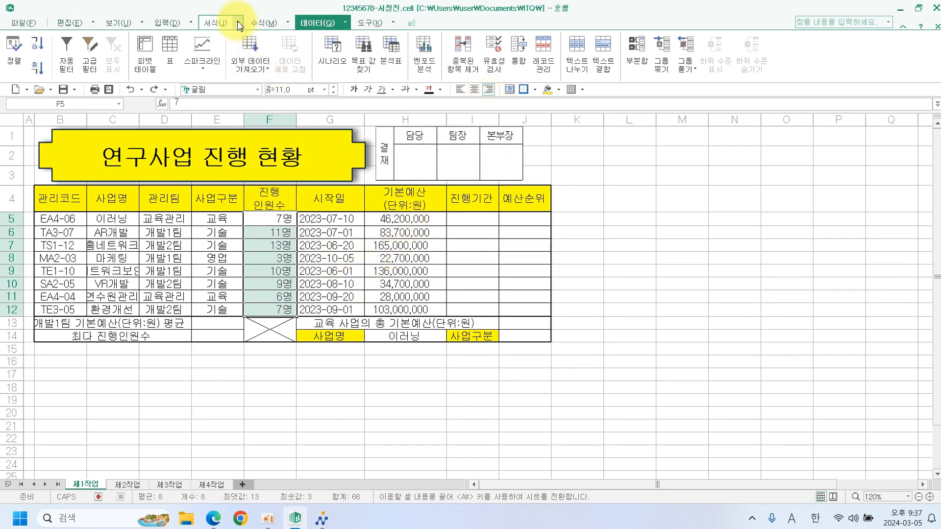
Define the name 진행인원수 for the range =제1작업!$F$5:$F$12.
{"action": "left_click", "coordinate": [254, 22]}
{"action": "left_click", "coordinate": [308, 68]}
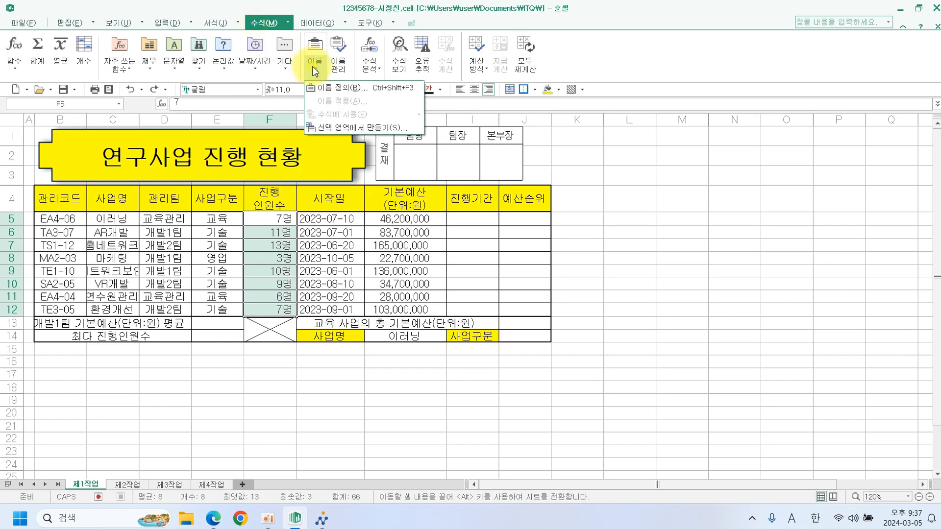
{"action": "left_click", "coordinate": [324, 89]}
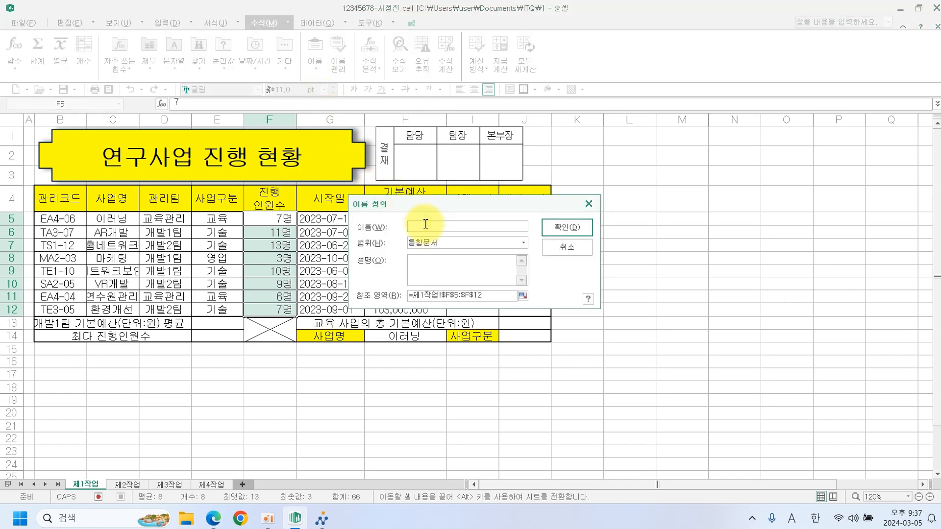
{"action": "type", "text": "진행인원"}
{"action": "left_click", "coordinate": [567, 227]}
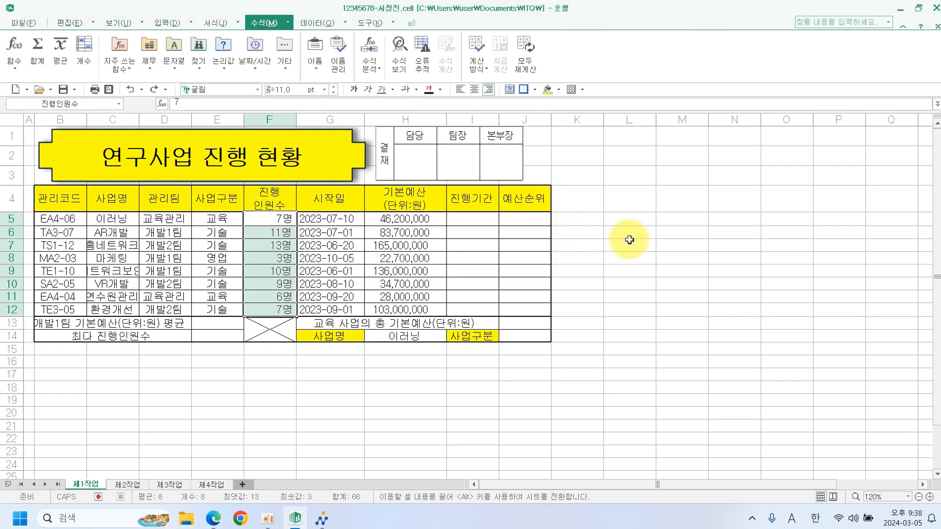
{"action": "left_click", "coordinate": [661, 240]}
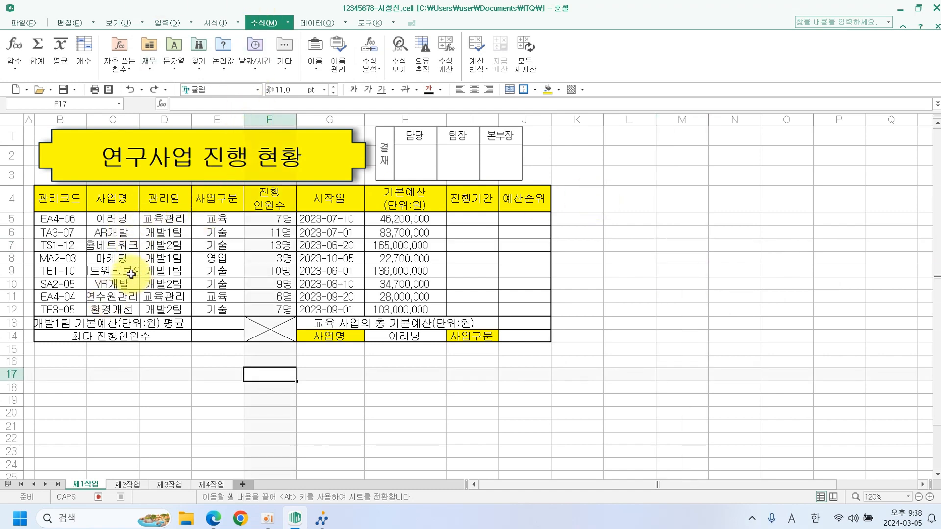
Copy the B4:H12 table from 제1작업 and paste it at B2 on 제2작업.
{"action": "double_click", "coordinate": [139, 122]}
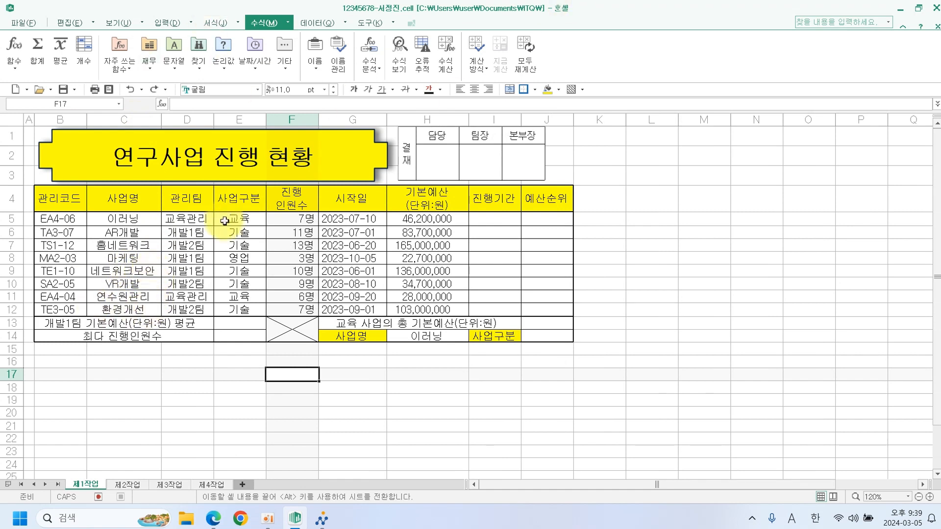
{"action": "left_click_drag", "start_coordinate": [80, 211], "coordinate": [413, 306]}
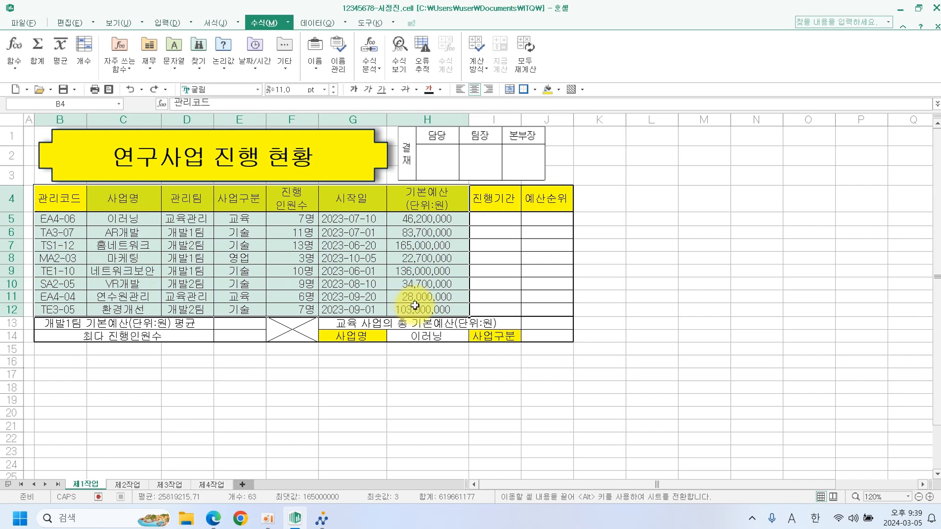
{"action": "left_click", "coordinate": [127, 484]}
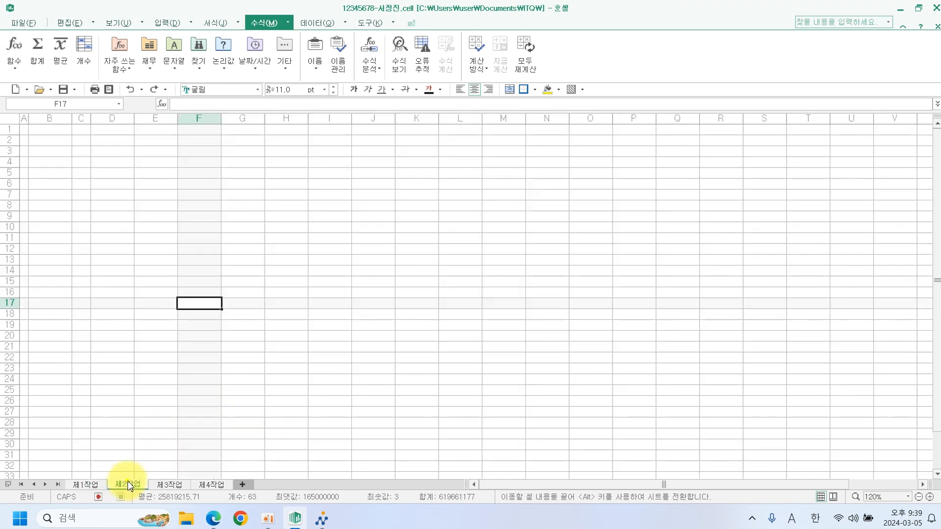
{"action": "left_click", "coordinate": [60, 141]}
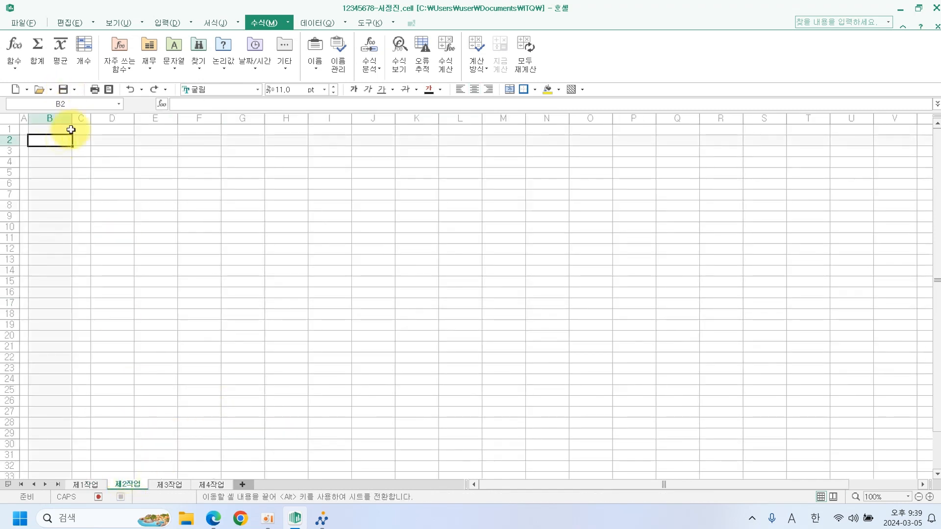
{"action": "key", "text": "ctrl+v"}
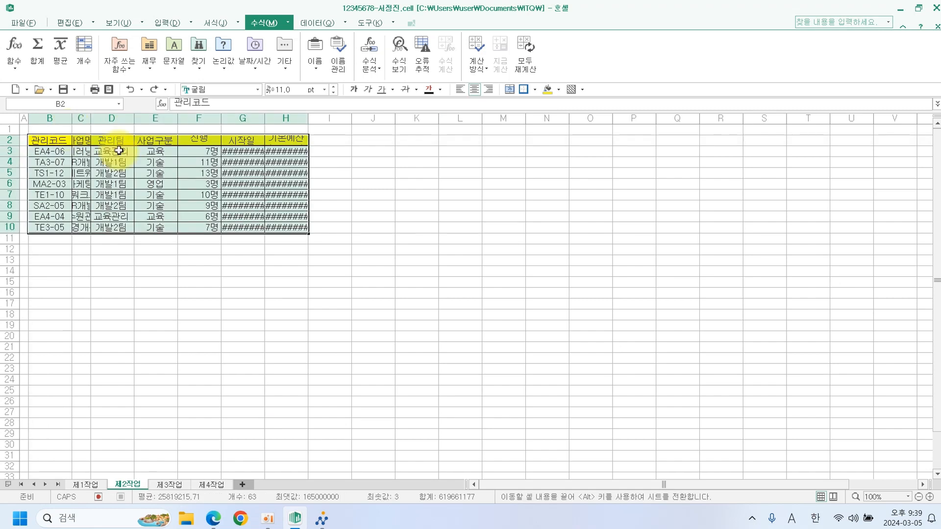
Autofit columns G, H and C and make row 2 tall enough for two-line headers.
{"action": "double_click", "coordinate": [265, 121]}
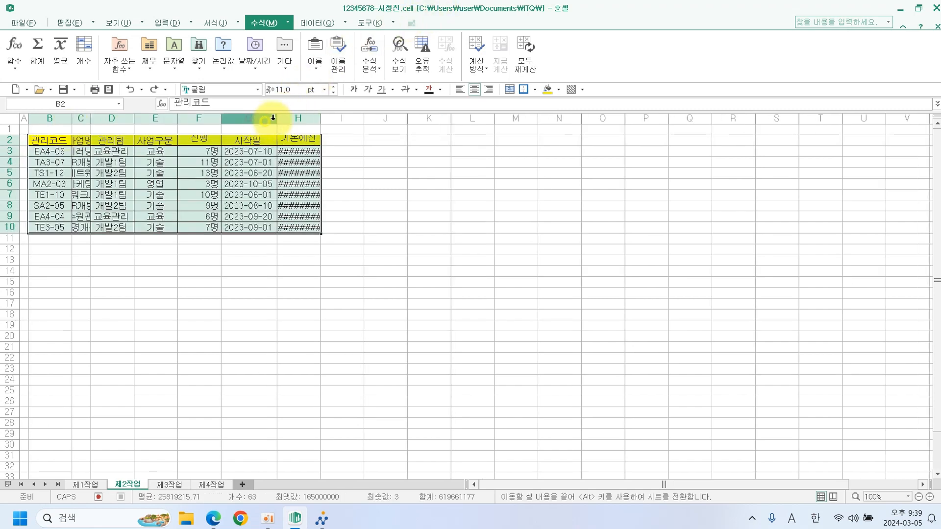
{"action": "double_click", "coordinate": [319, 119]}
{"action": "double_click", "coordinate": [91, 121]}
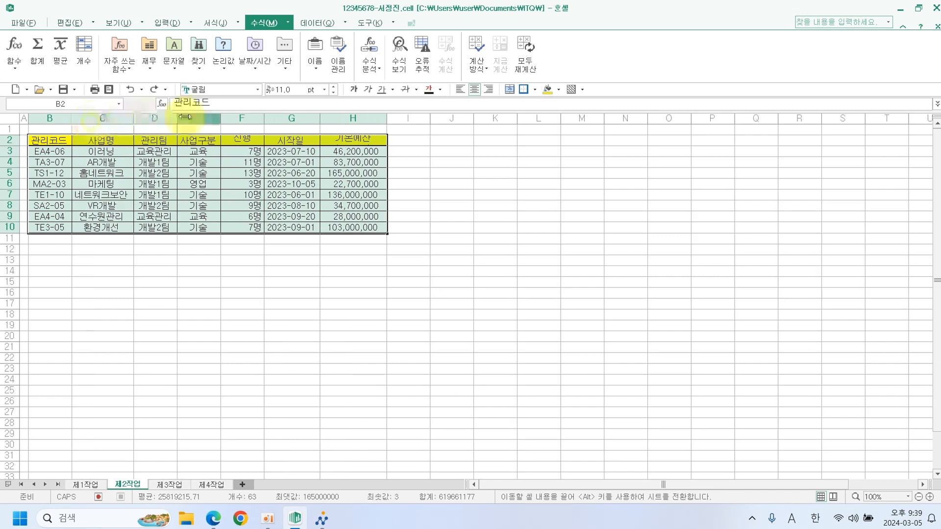
{"action": "left_click", "coordinate": [407, 239]}
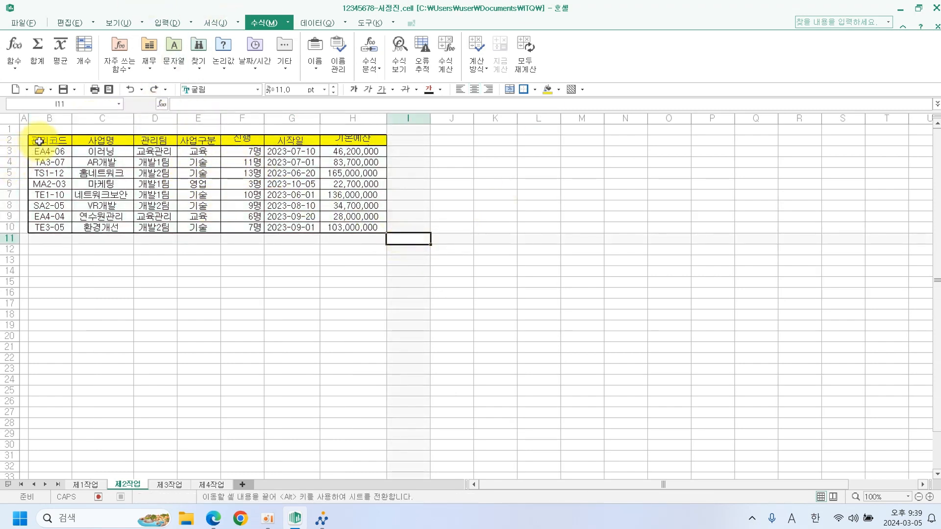
{"action": "left_click_drag", "start_coordinate": [18, 145], "coordinate": [17, 157]}
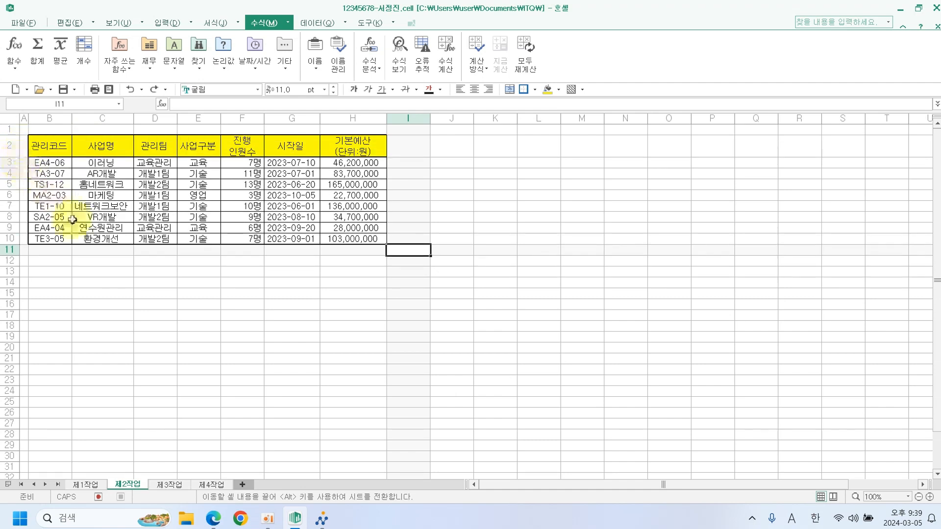
{"action": "left_click", "coordinate": [118, 283]}
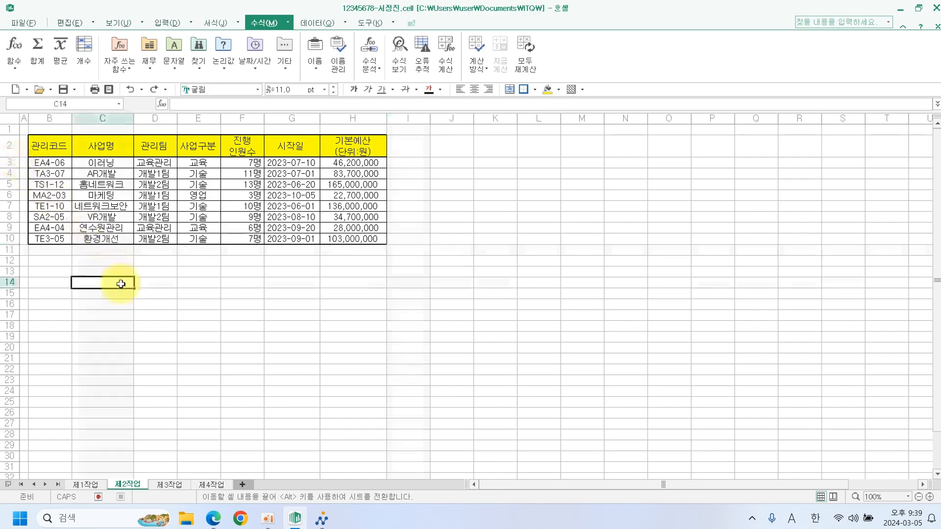
{"action": "left_click", "coordinate": [213, 520]}
On the PDF's [제2작업] page, underline the B11:G11 merge, 진행인원수의 평균 label and AVERAGE conditions.
{"action": "scroll", "coordinate": [372, 245], "scroll_direction": "down", "scroll_amount": 10}
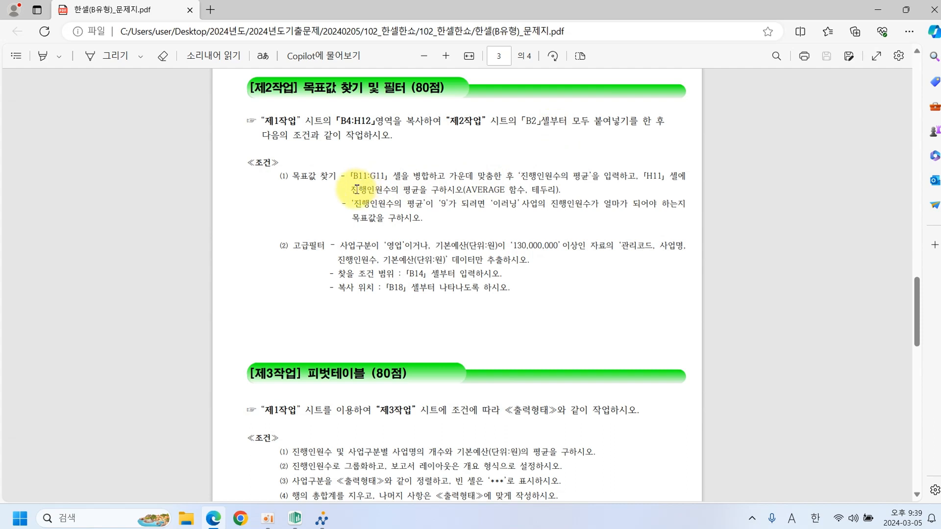
{"action": "left_click_drag", "start_coordinate": [375, 181], "coordinate": [426, 181]}
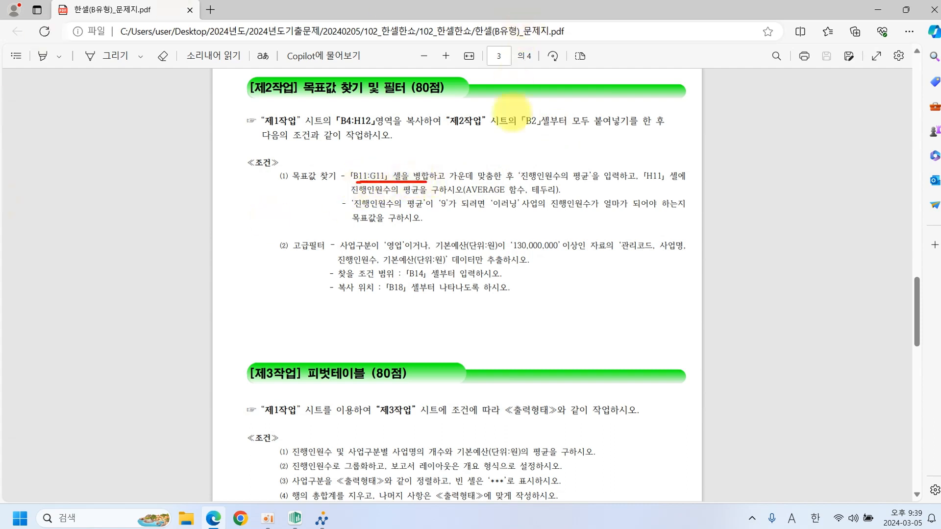
{"action": "left_click_drag", "start_coordinate": [523, 183], "coordinate": [588, 182]}
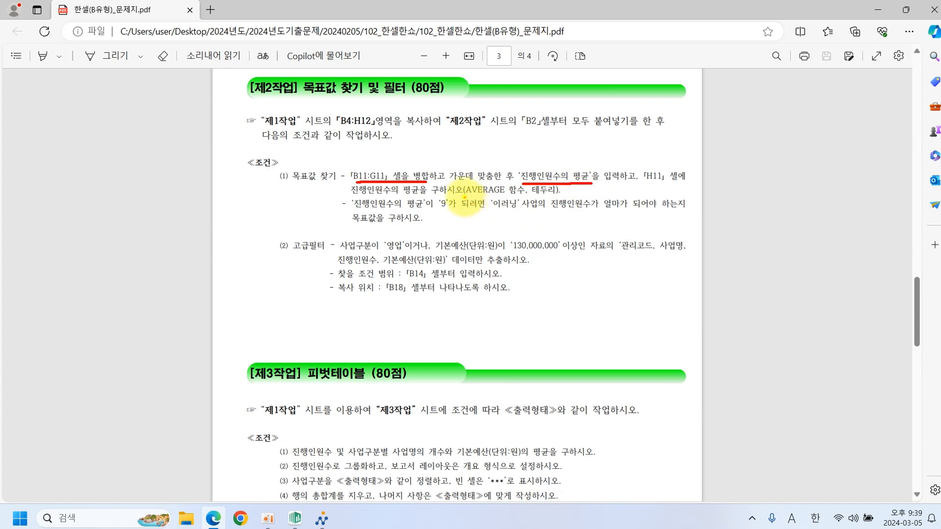
{"action": "left_click_drag", "start_coordinate": [464, 197], "coordinate": [510, 196]}
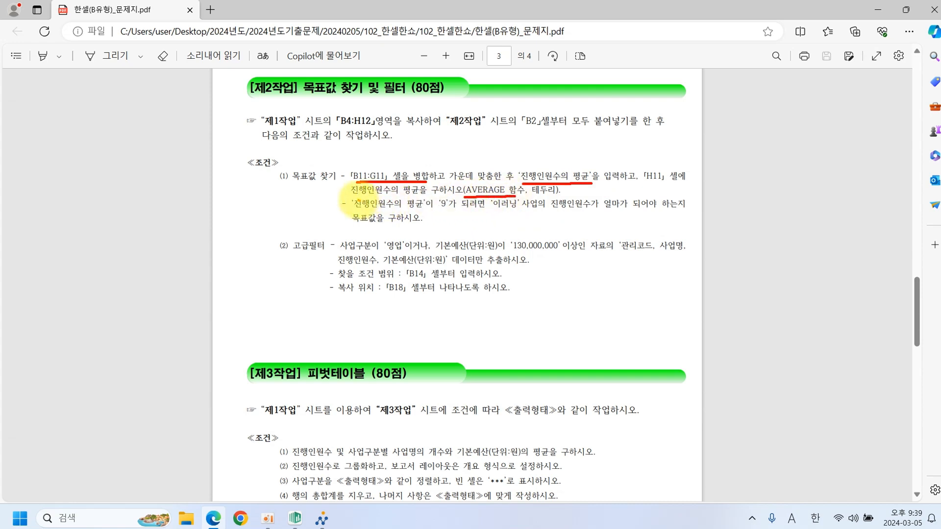
{"action": "left_click_drag", "start_coordinate": [353, 198], "coordinate": [414, 197]}
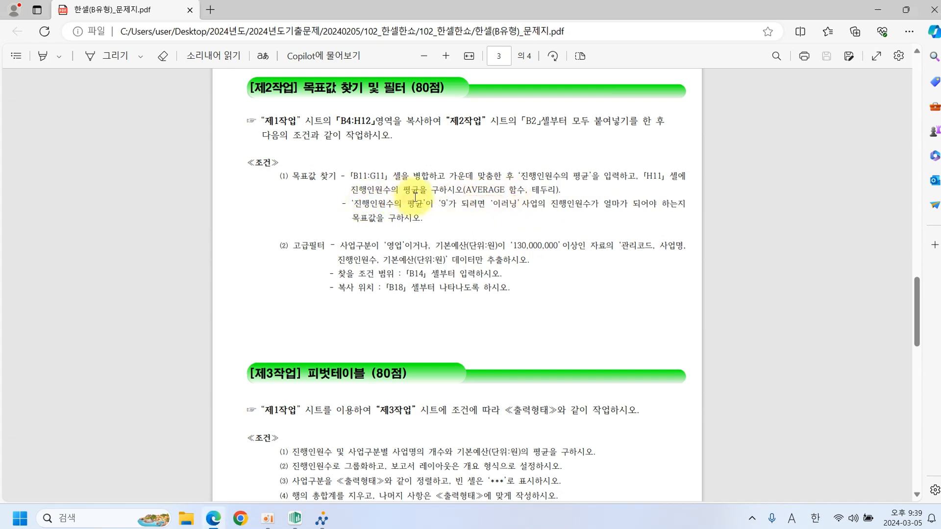
Merge and centre B11:G11 and enter the label 진행인원수의 평균.
{"action": "left_click", "coordinate": [296, 520]}
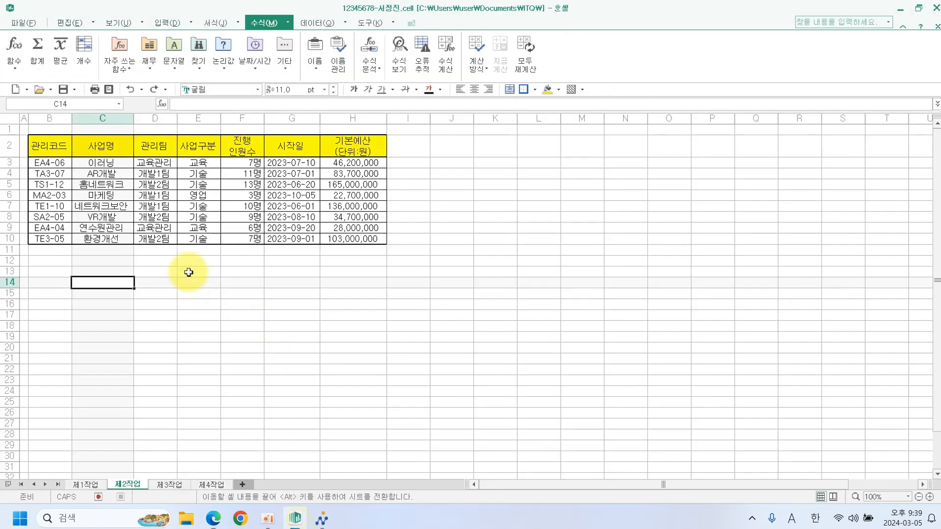
{"action": "left_click_drag", "start_coordinate": [70, 249], "coordinate": [311, 250]}
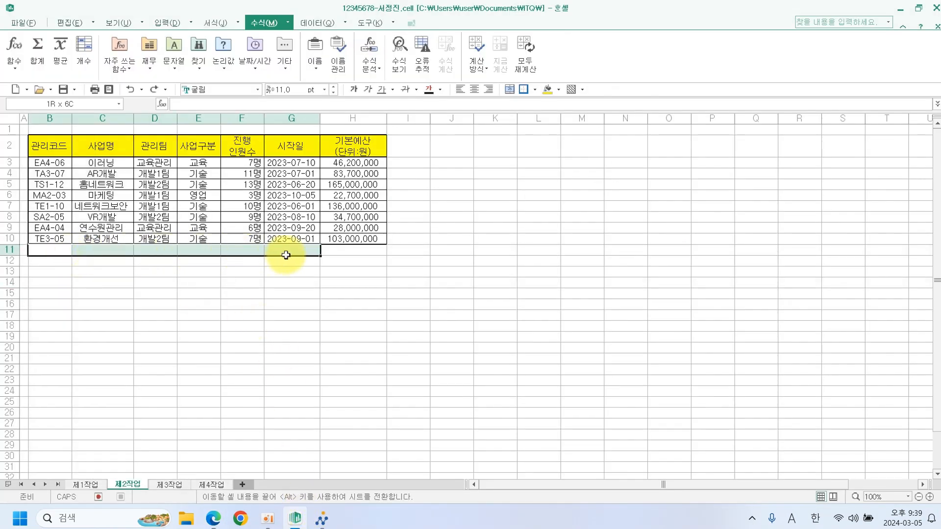
{"action": "left_click", "coordinate": [510, 92]}
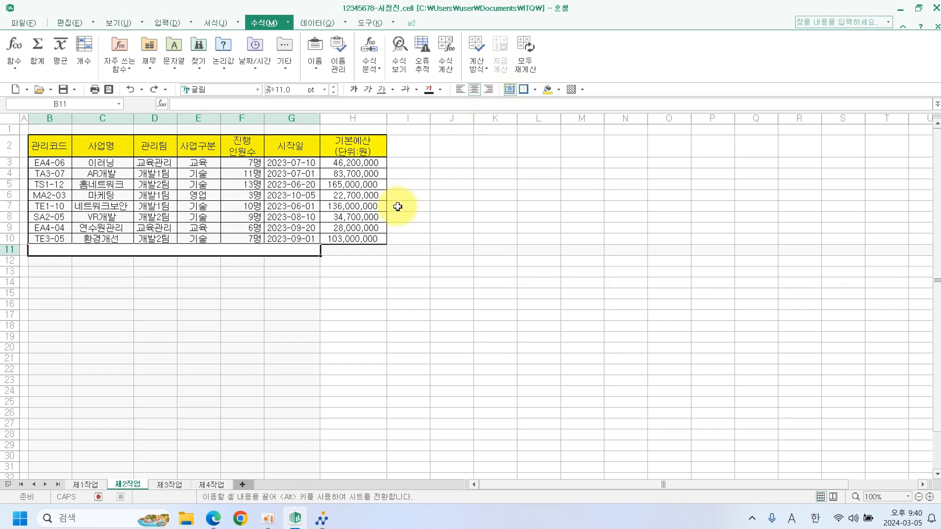
{"action": "type", "text": "진행인원수의 평균"}
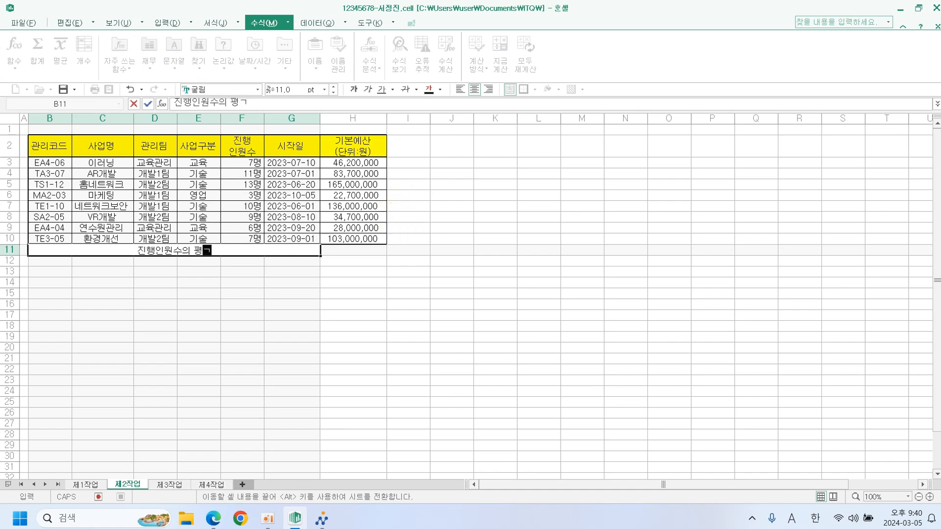
{"action": "left_click", "coordinate": [368, 253]}
Shade the 진행 인원수 cells F3:F10 red.
{"action": "left_click_drag", "start_coordinate": [240, 163], "coordinate": [239, 237]}
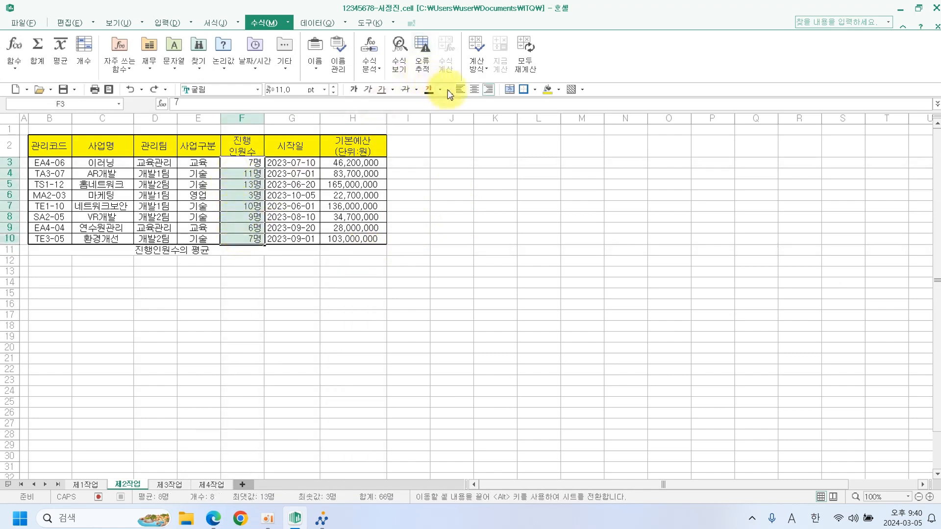
{"action": "left_click", "coordinate": [559, 89]}
{"action": "left_click", "coordinate": [559, 127]}
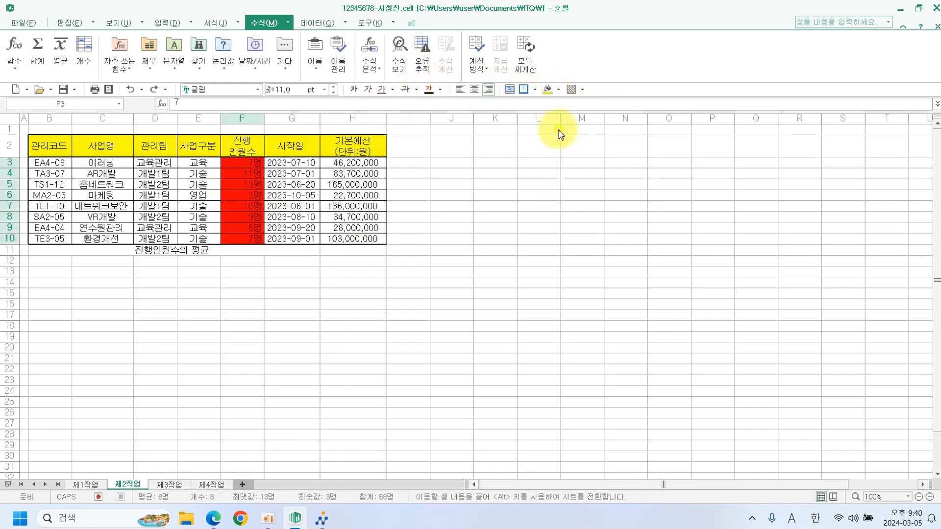
{"action": "left_click", "coordinate": [339, 250]}
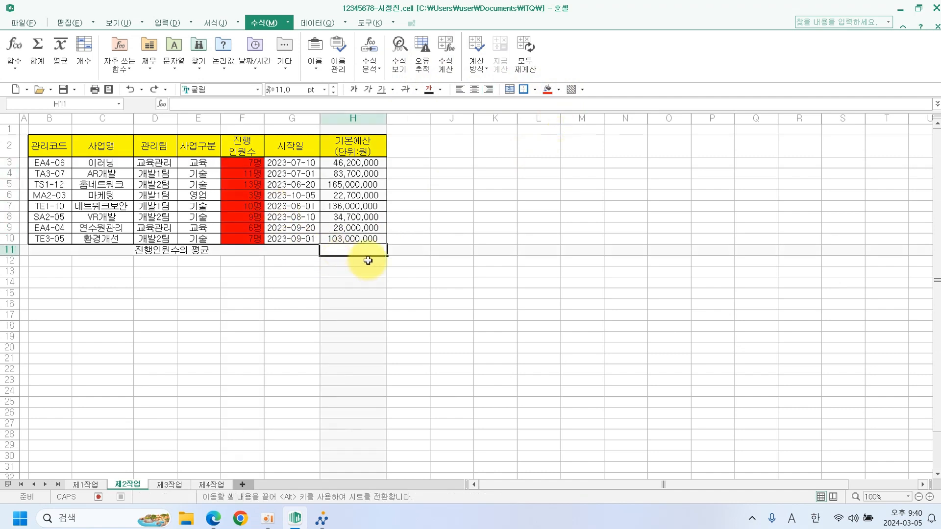
Enter =AVERAGE(AVERAGEA(F3:F10)) in H11, giving 8.25.
{"action": "type", "text": "="}
{"action": "key", "text": "Escape"}
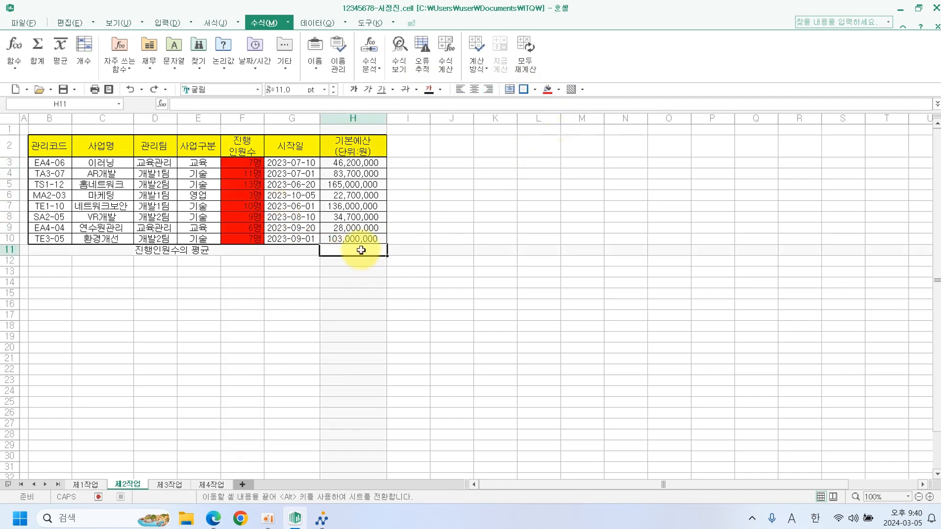
{"action": "type", "text": "="}
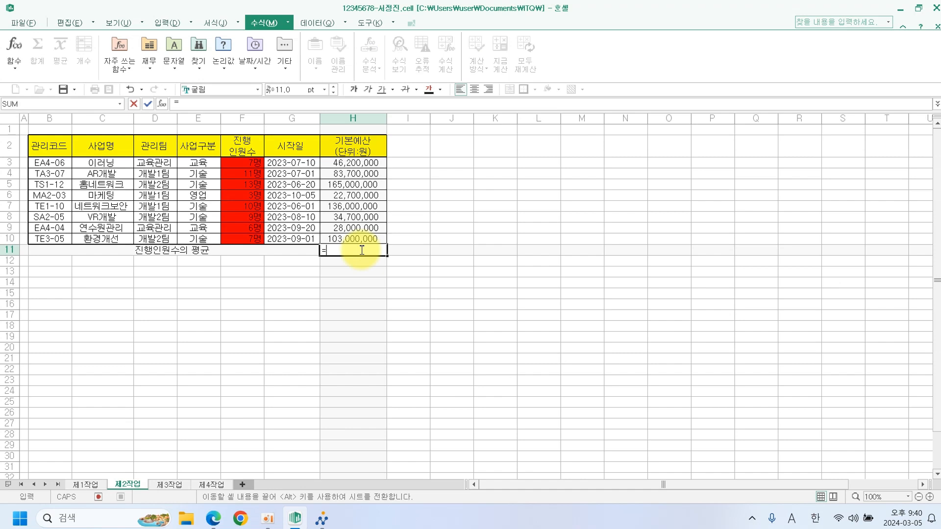
{"action": "type", "text": "AV"}
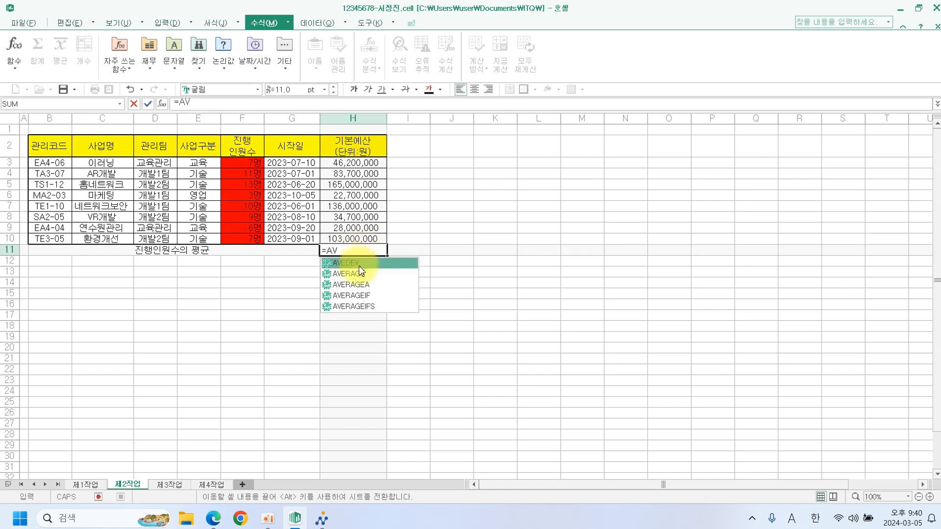
{"action": "double_click", "coordinate": [360, 278]}
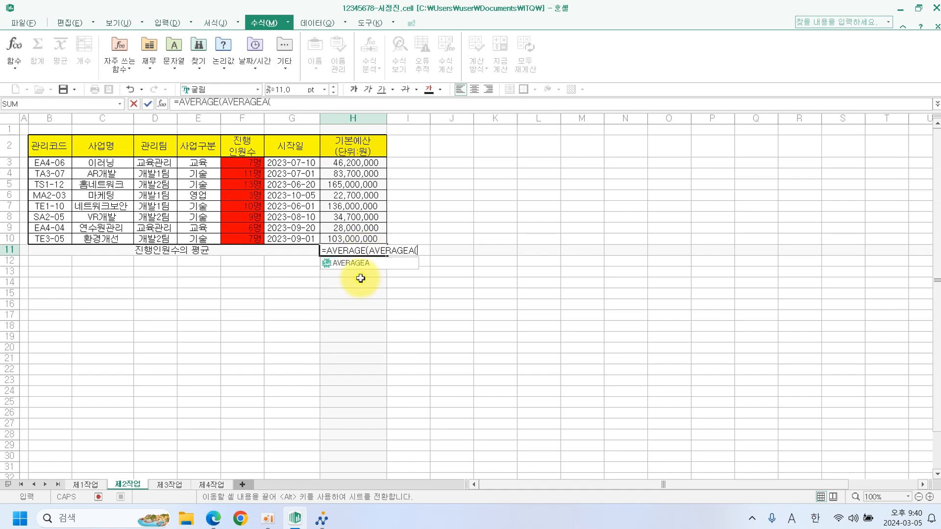
{"action": "left_click_drag", "start_coordinate": [245, 164], "coordinate": [246, 237]}
{"action": "key", "text": "Return"}
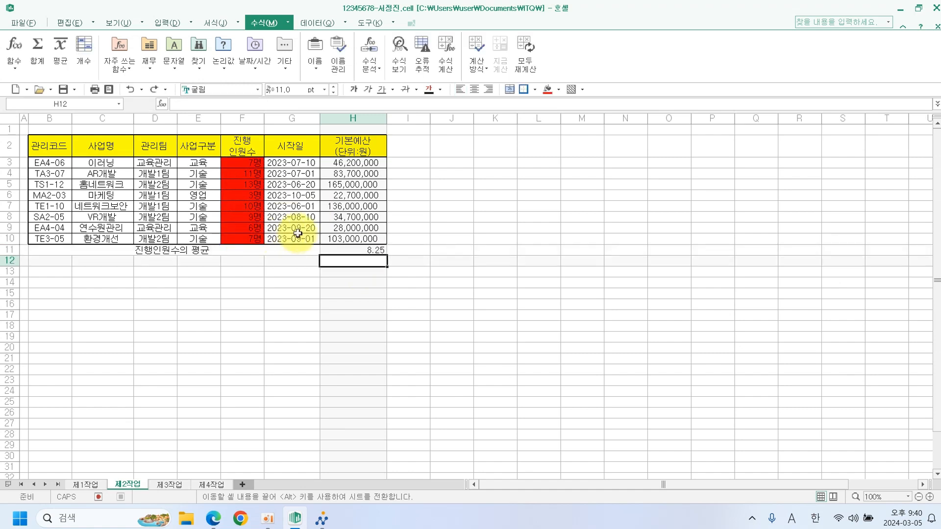
{"action": "left_click", "coordinate": [358, 284]}
{"action": "left_click", "coordinate": [371, 254]}
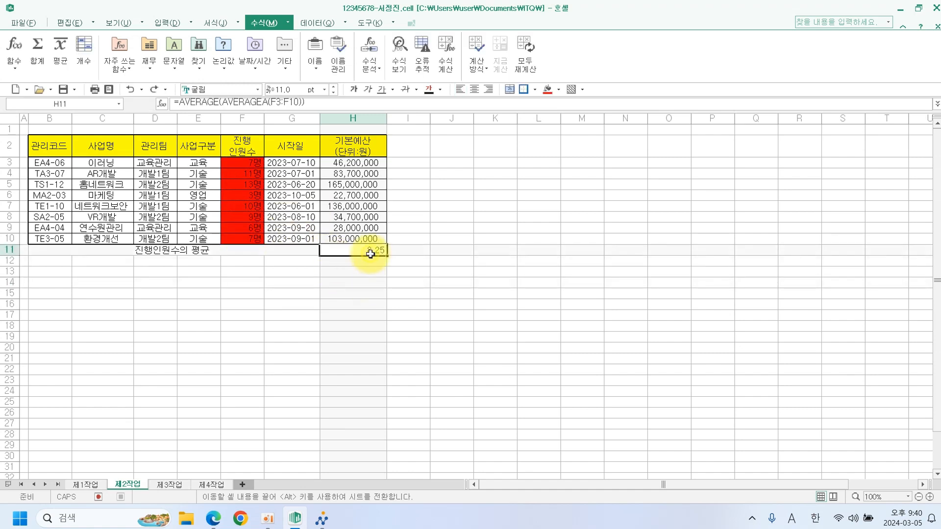
Set the fill of F3:F10 back to No Color.
{"action": "left_click_drag", "start_coordinate": [253, 165], "coordinate": [250, 239]}
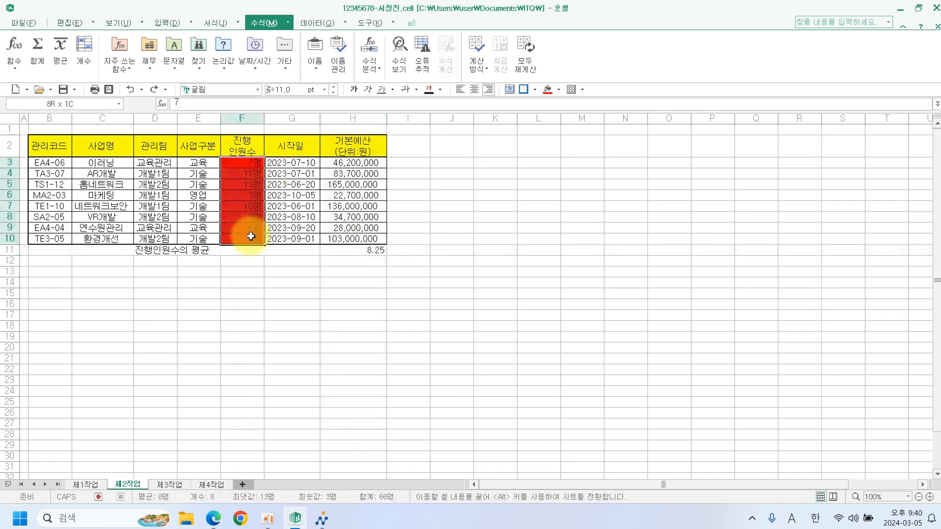
{"action": "left_click", "coordinate": [559, 90]}
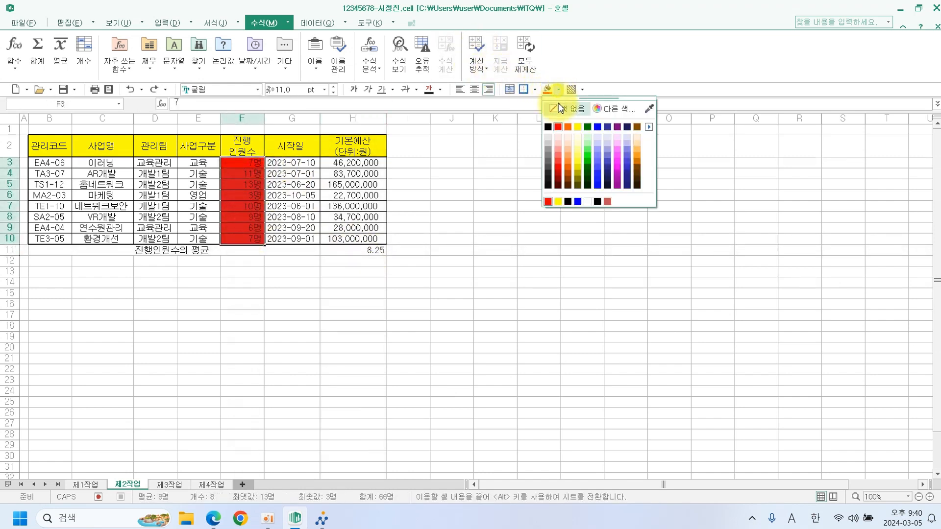
{"action": "left_click", "coordinate": [564, 105]}
{"action": "left_click", "coordinate": [458, 195]}
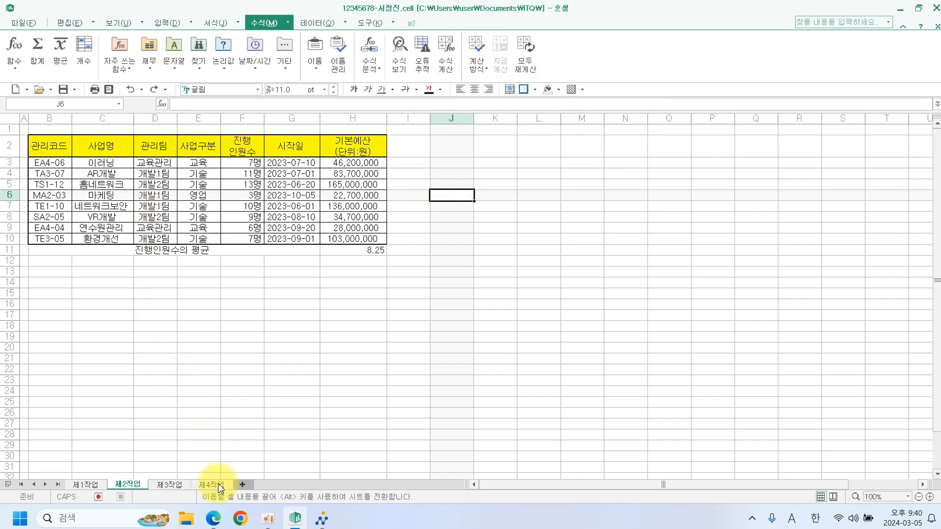
{"action": "left_click", "coordinate": [215, 519]}
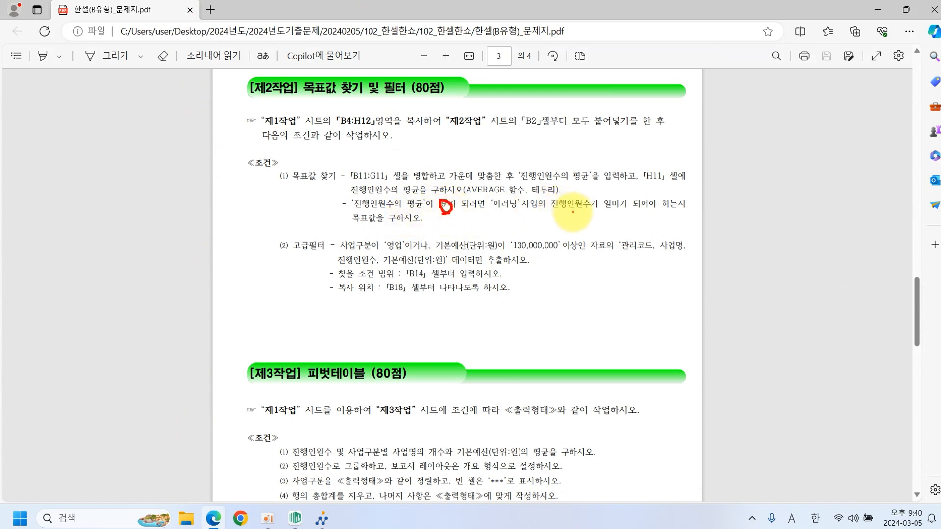
Underline the goal-seek target condition in the exam PDF, then switch back to Hancell.
{"action": "left_click_drag", "start_coordinate": [500, 213], "coordinate": [651, 212]}
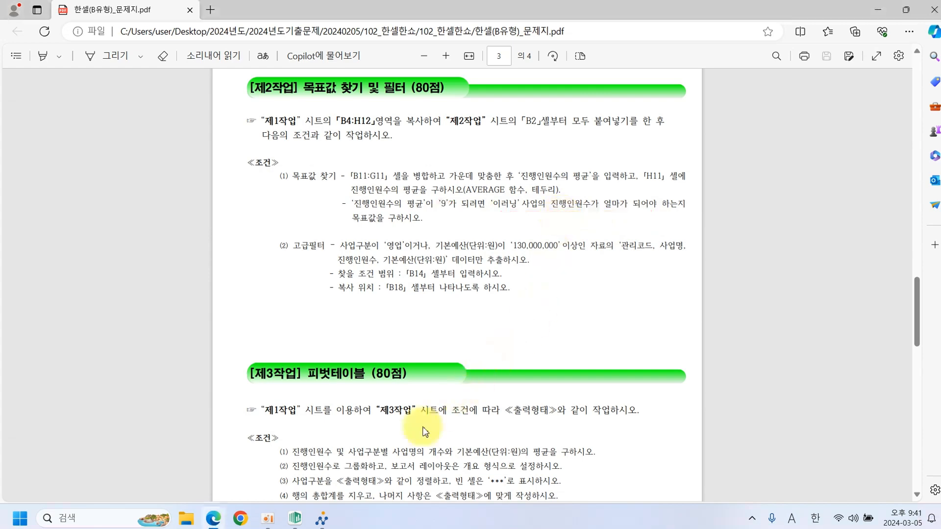
{"action": "left_click", "coordinate": [294, 518]}
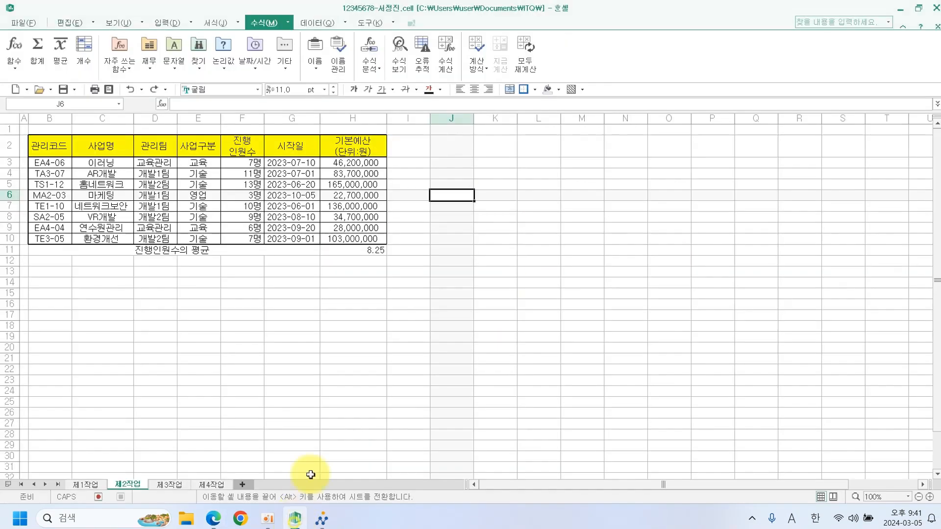
Check the H11 average formula and mark the 이러닝 headcount cell F3 with a red fill.
{"action": "left_click", "coordinate": [368, 249]}
{"action": "left_click", "coordinate": [253, 163]}
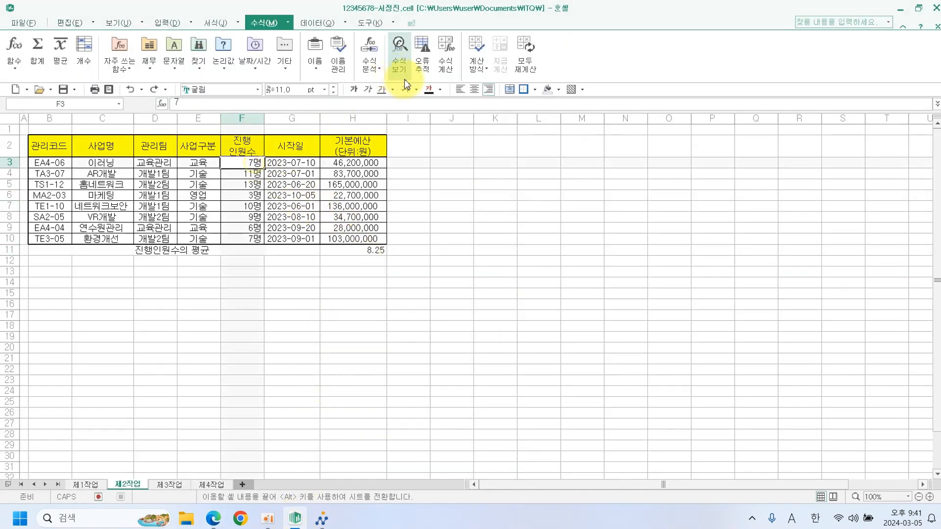
{"action": "left_click", "coordinate": [559, 90]}
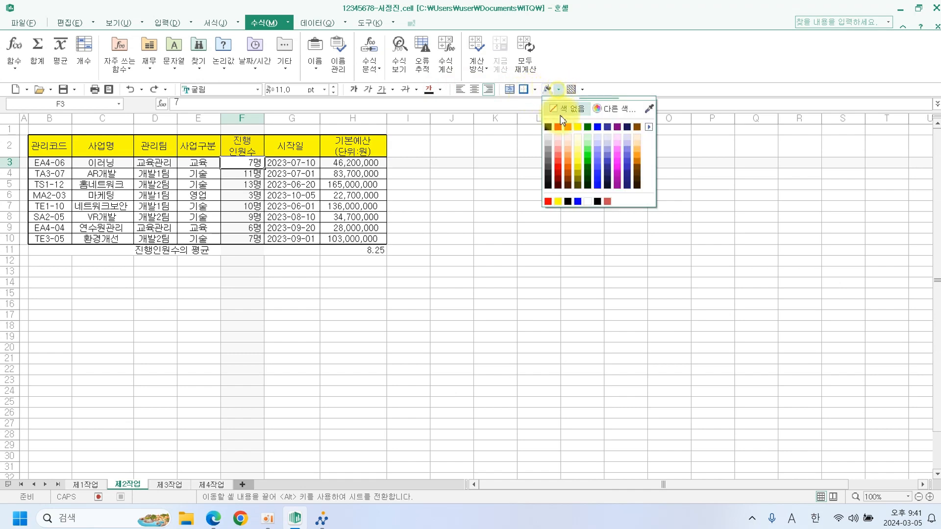
{"action": "left_click", "coordinate": [561, 127]}
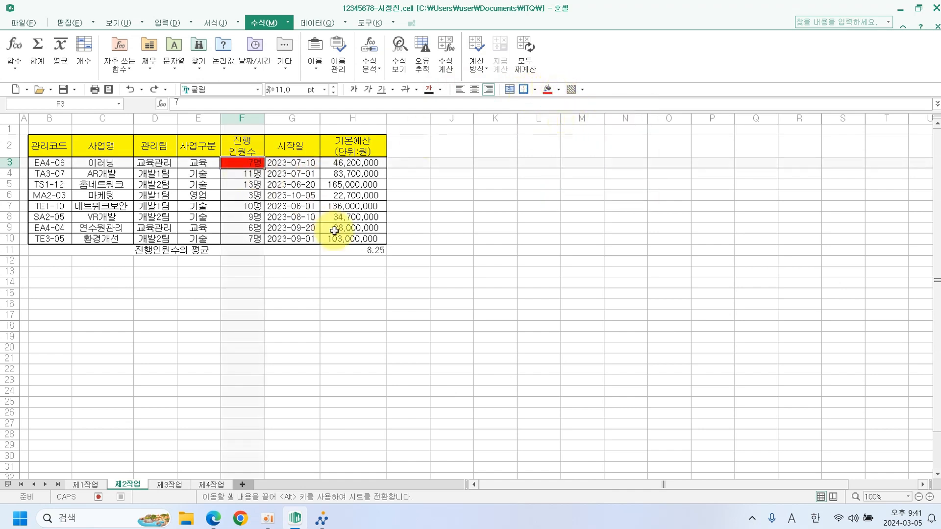
{"action": "left_click", "coordinate": [445, 261]}
Goal-seek H11 to a value of 9 by changing $F$3, and accept the result.
{"action": "left_click", "coordinate": [374, 251]}
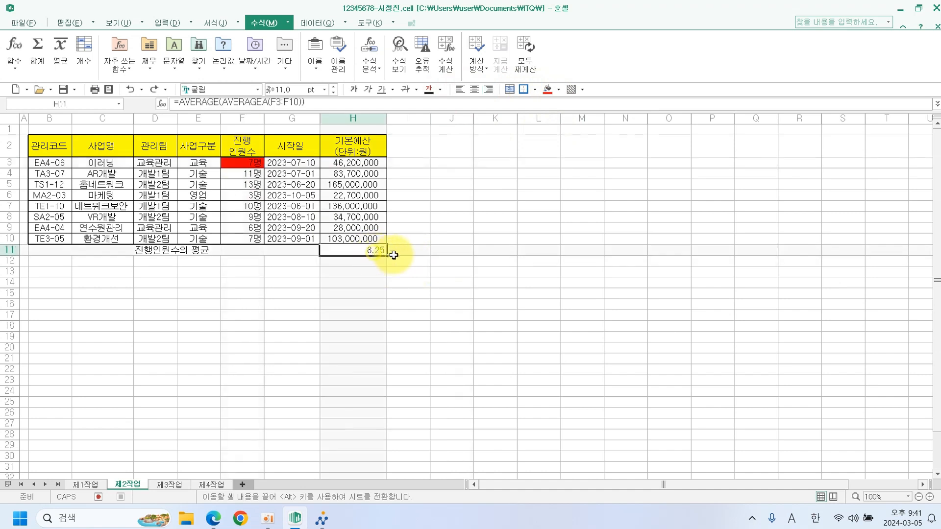
{"action": "left_click", "coordinate": [318, 23]}
{"action": "left_click", "coordinate": [364, 65]}
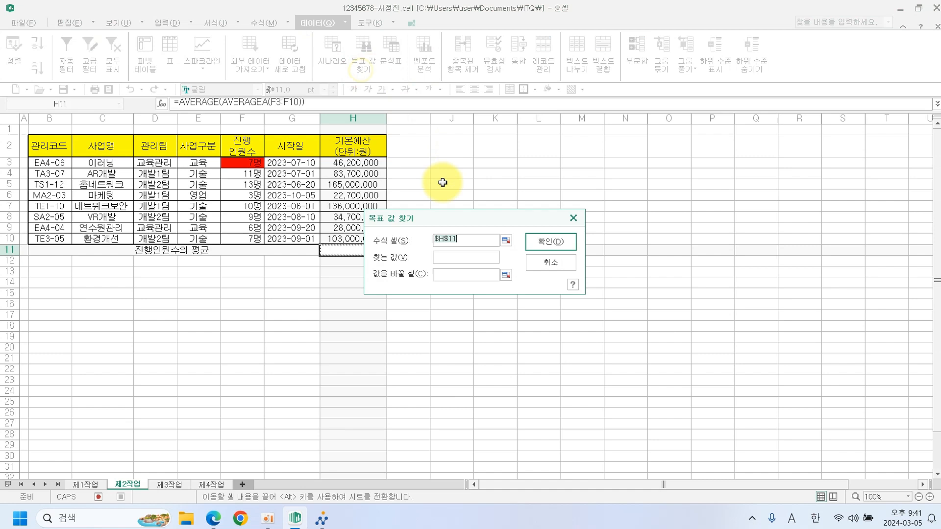
{"action": "left_click", "coordinate": [447, 257]}
{"action": "type", "text": "9"}
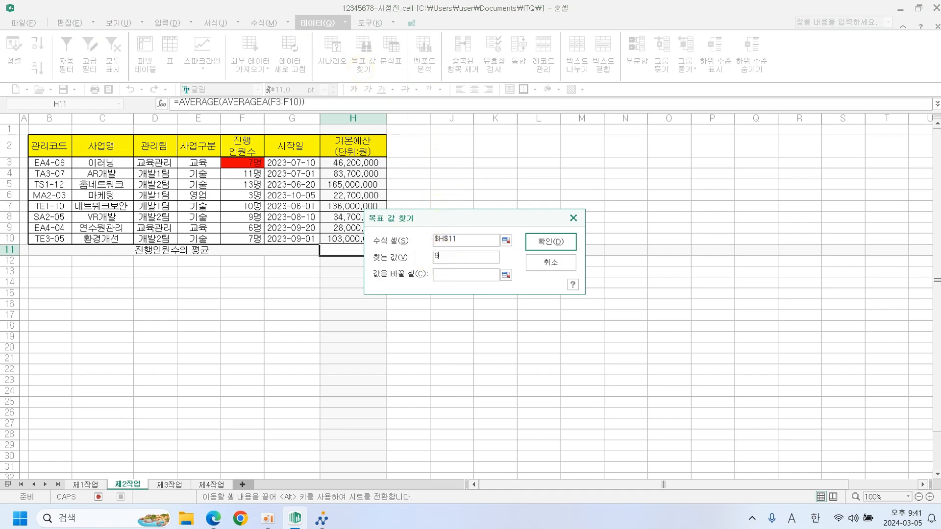
{"action": "left_click", "coordinate": [444, 275]}
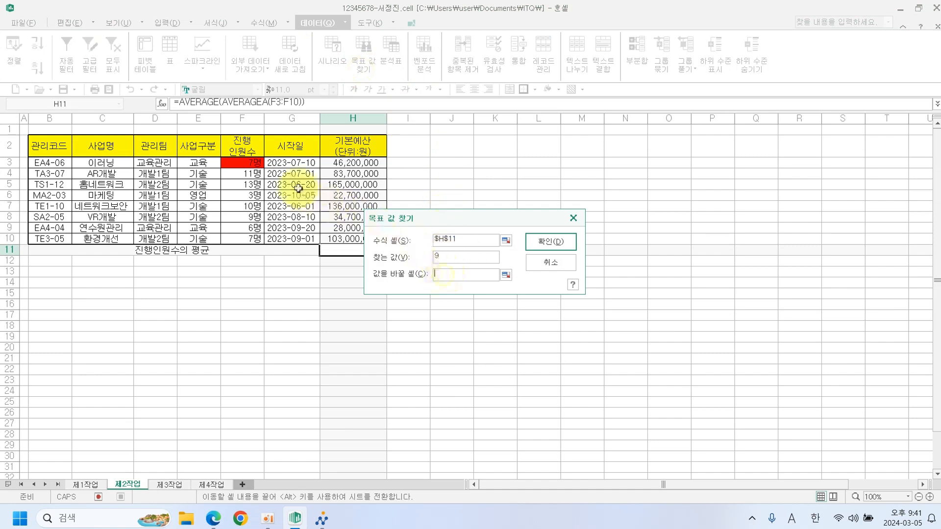
{"action": "left_click", "coordinate": [248, 163]}
{"action": "left_click", "coordinate": [538, 242]}
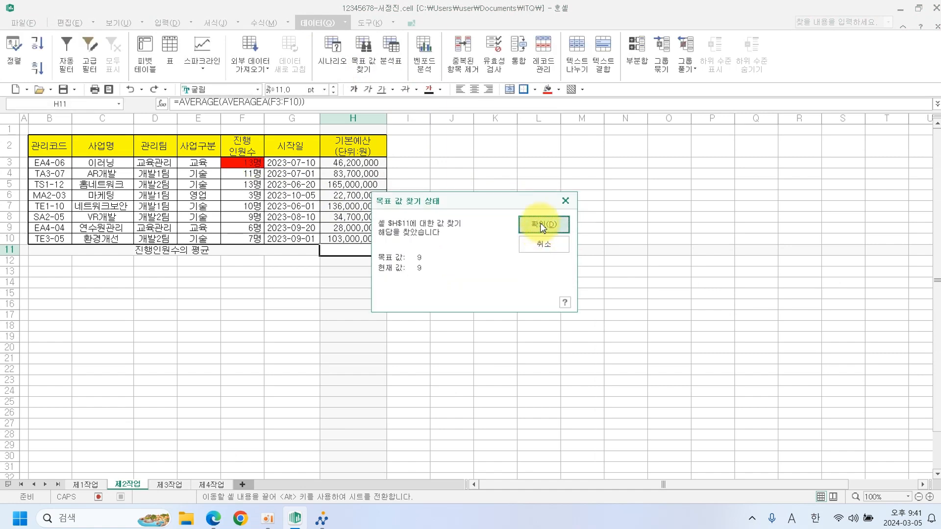
{"action": "left_click", "coordinate": [540, 222]}
{"action": "left_click", "coordinate": [542, 188]}
Remove the red marker fill from F3 and bring the exam PDF back up.
{"action": "left_click", "coordinate": [255, 164]}
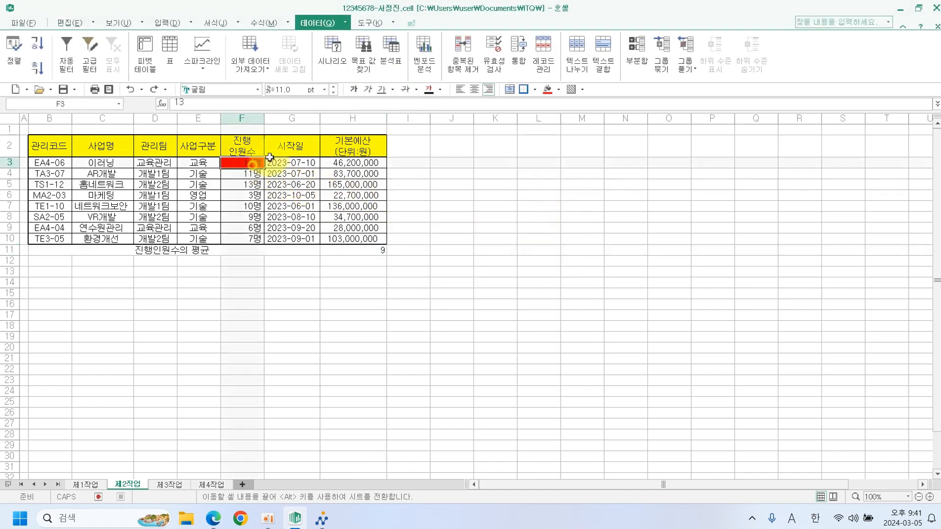
{"action": "left_click", "coordinate": [559, 93]}
{"action": "left_click", "coordinate": [552, 111]}
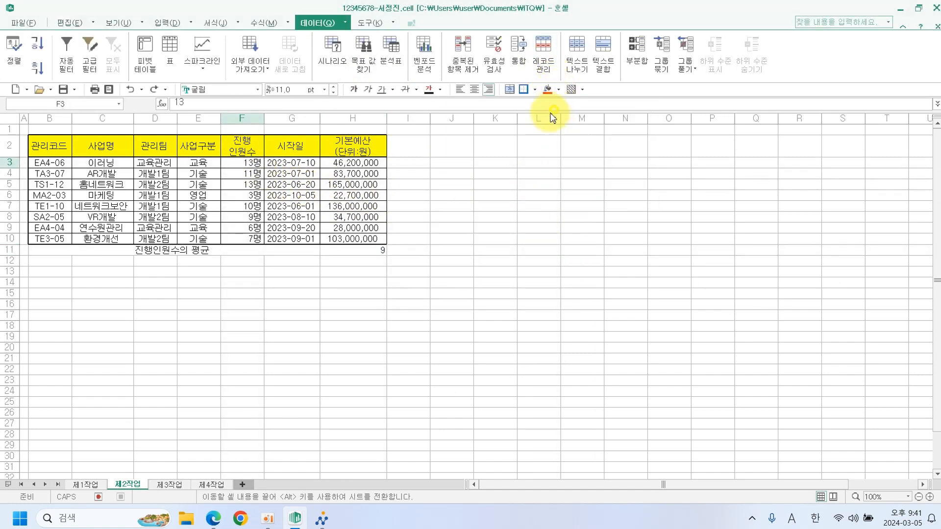
{"action": "left_click", "coordinate": [539, 162]}
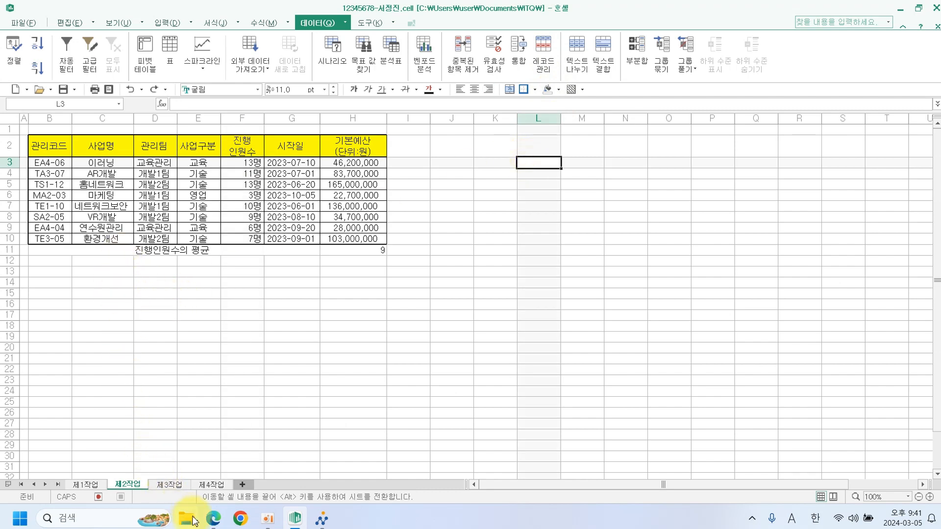
{"action": "left_click", "coordinate": [214, 518]}
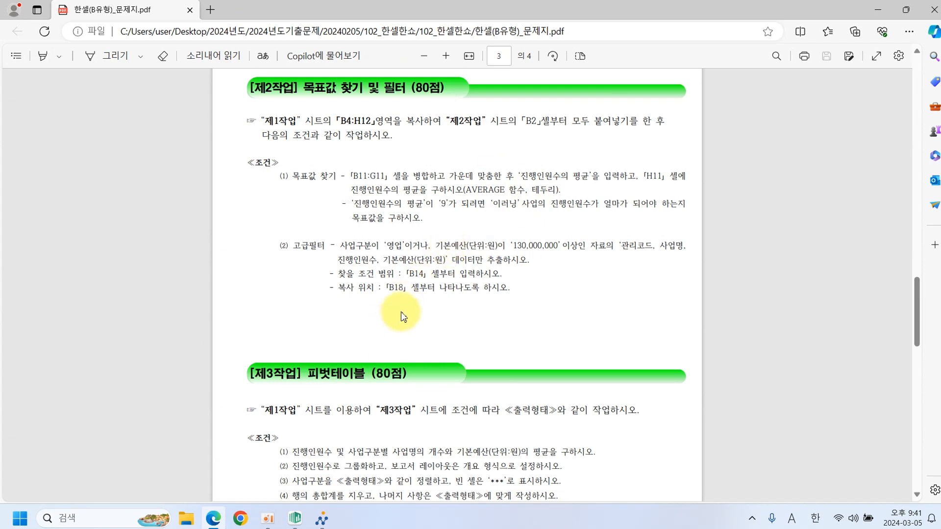
Give the average row B11:H11 all borders plus a thick outside border.
{"action": "left_click", "coordinate": [295, 518]}
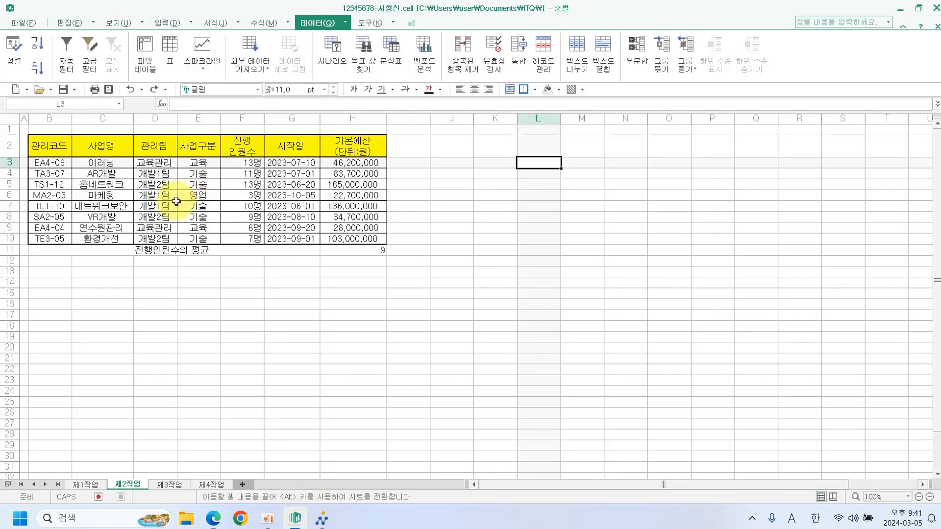
{"action": "left_click_drag", "start_coordinate": [156, 250], "coordinate": [332, 250]}
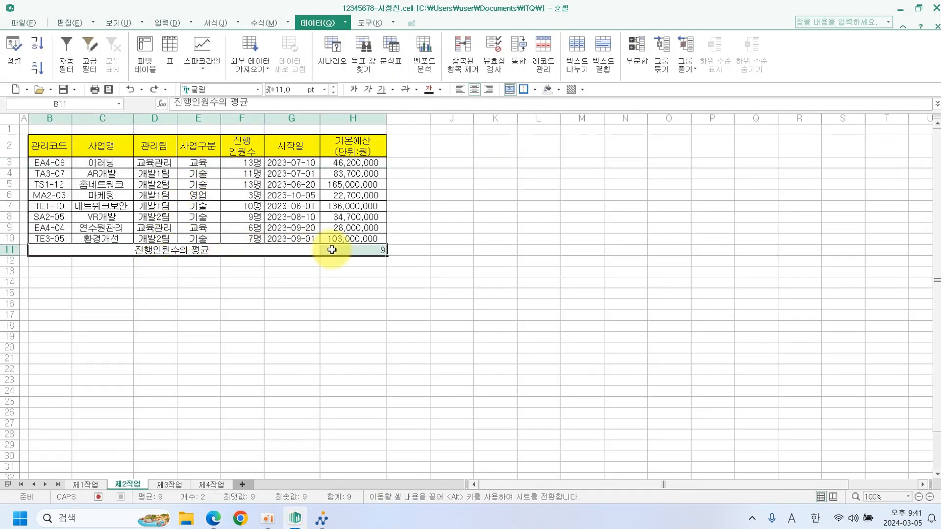
{"action": "left_click", "coordinate": [534, 90]}
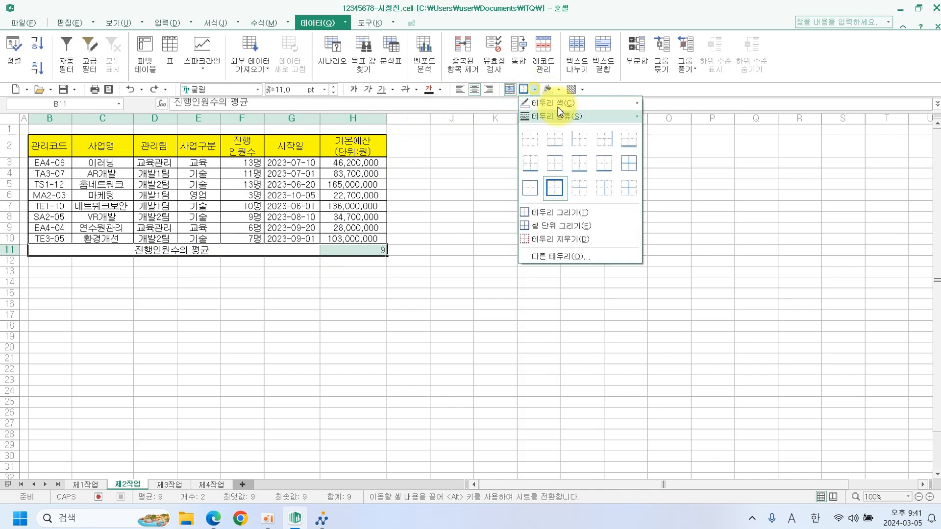
{"action": "left_click", "coordinate": [614, 123]}
{"action": "left_click", "coordinate": [535, 89]}
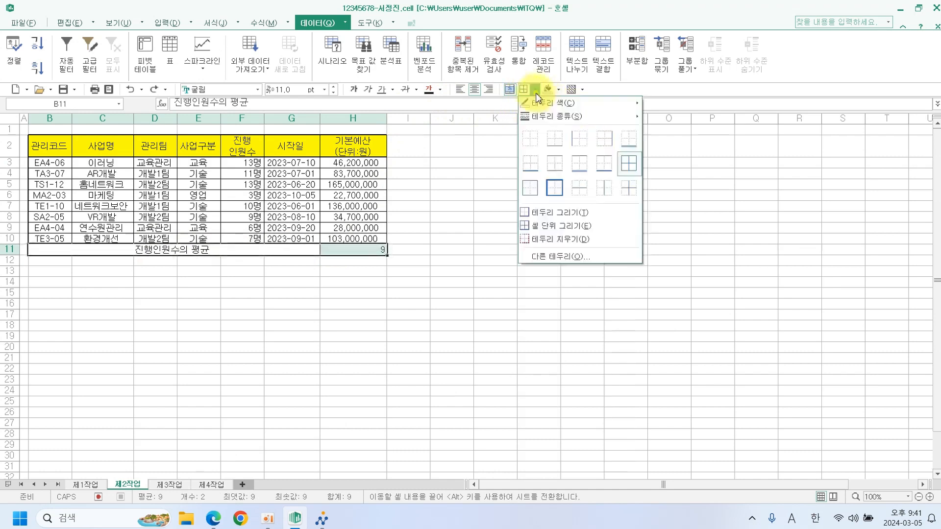
{"action": "left_click", "coordinate": [552, 184]}
Apply a thick outside border to the whole table B2:H11, then return to the exam PDF.
{"action": "mouse_move", "coordinate": [33, 157]}
{"action": "left_mouse_down"}
{"action": "mouse_move", "coordinate": [361, 195]}
{"action": "mouse_move", "coordinate": [363, 250]}
{"action": "left_mouse_up"}
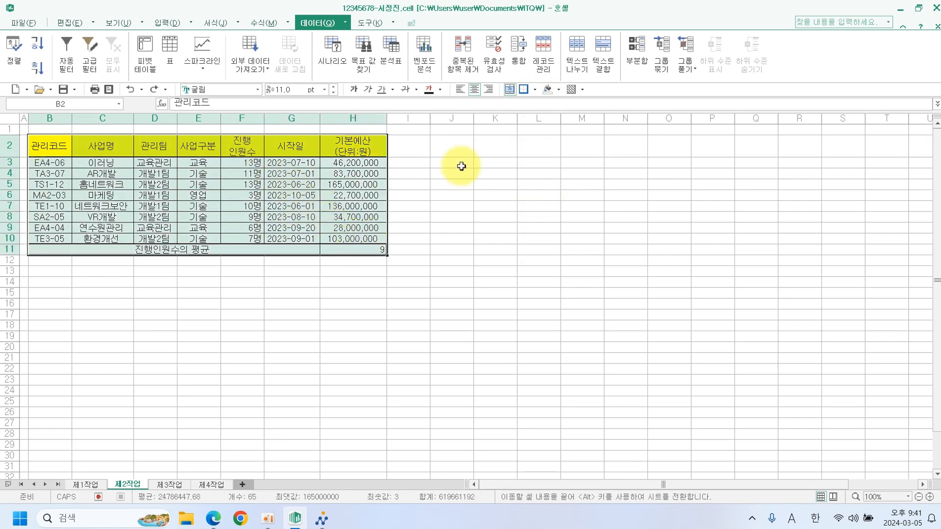
{"action": "left_click", "coordinate": [525, 90]}
{"action": "left_click", "coordinate": [521, 205]}
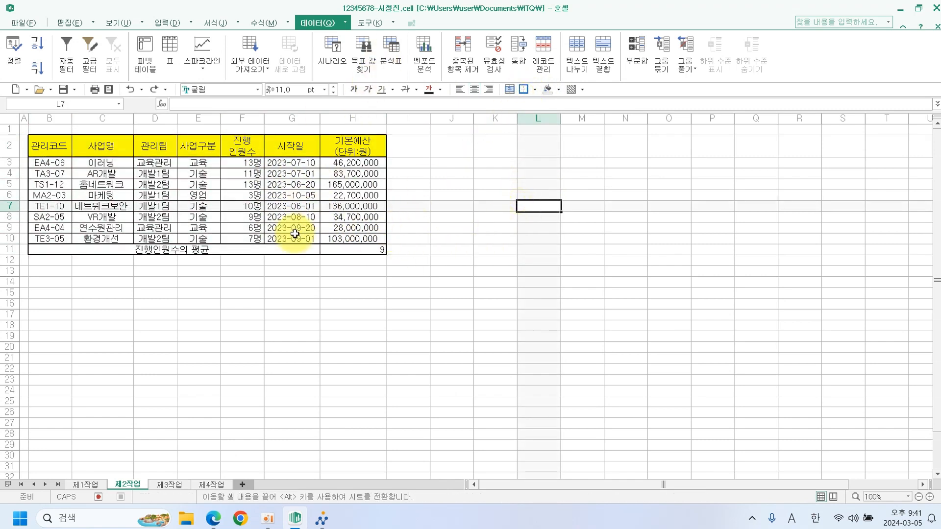
{"action": "left_click", "coordinate": [238, 293]}
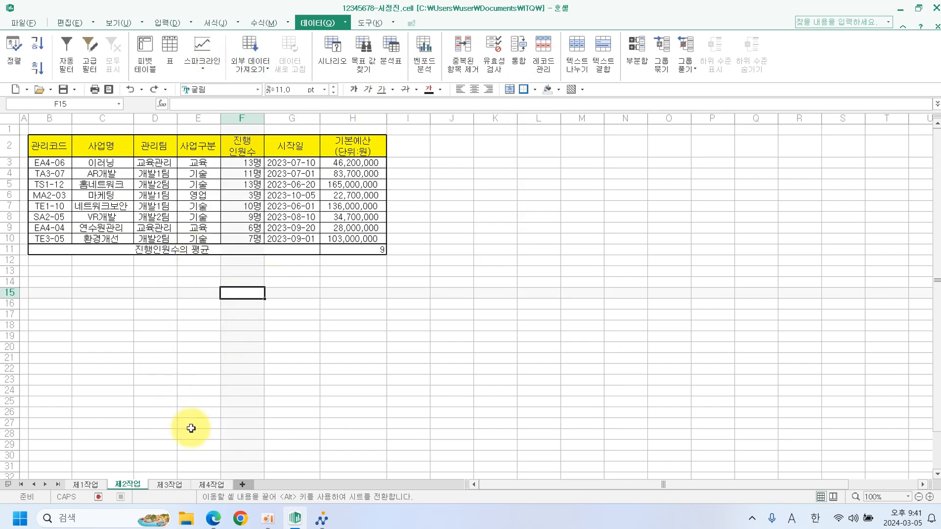
{"action": "left_click", "coordinate": [214, 520]}
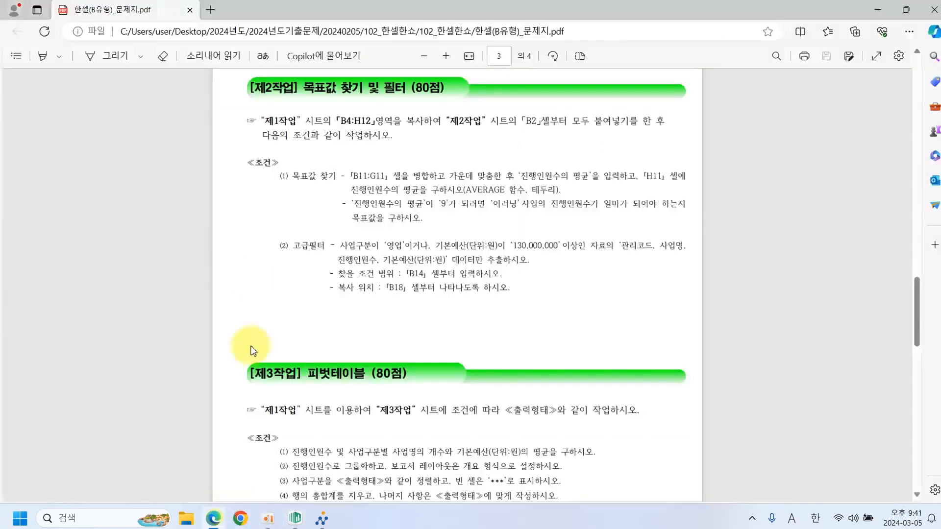
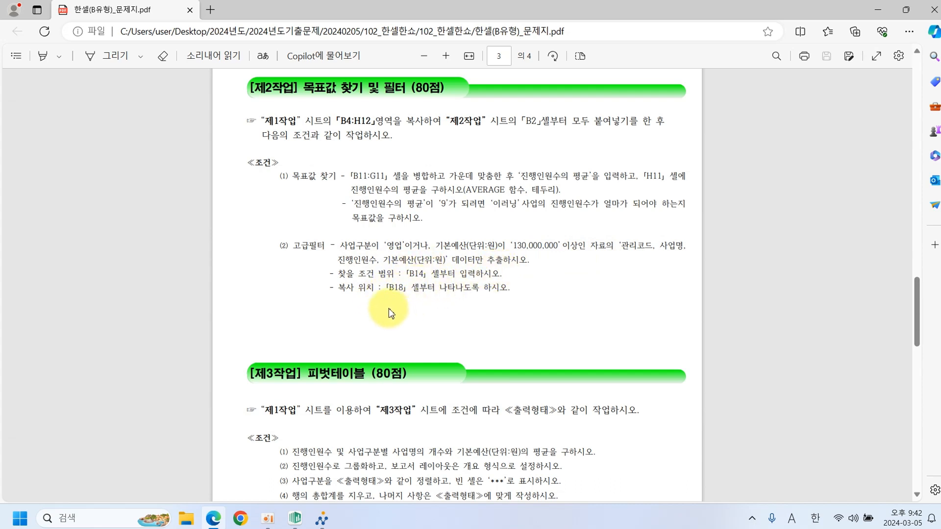
Switch from the exam PDF in Edge to the Hancell workbook's 제2작업 sheet.
{"action": "left_click", "coordinate": [294, 519]}
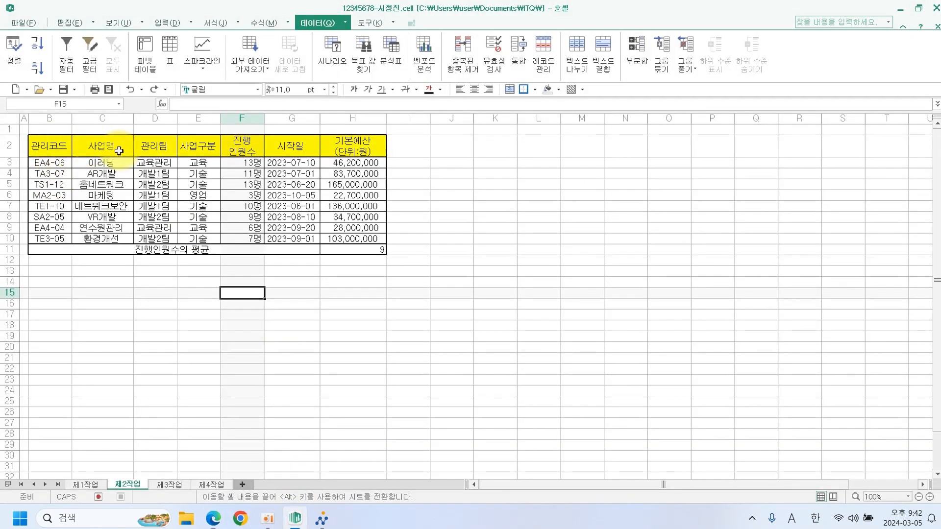
Copy the 사업구분 header into B14 and the value 영업 into B15.
{"action": "left_click", "coordinate": [198, 147]}
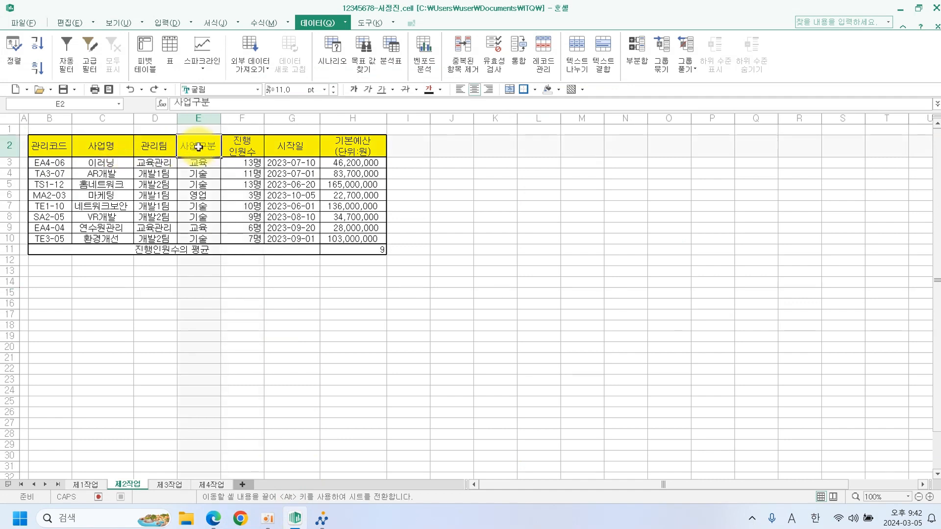
{"action": "key", "text": "ctrl+c"}
{"action": "left_click", "coordinate": [59, 282]}
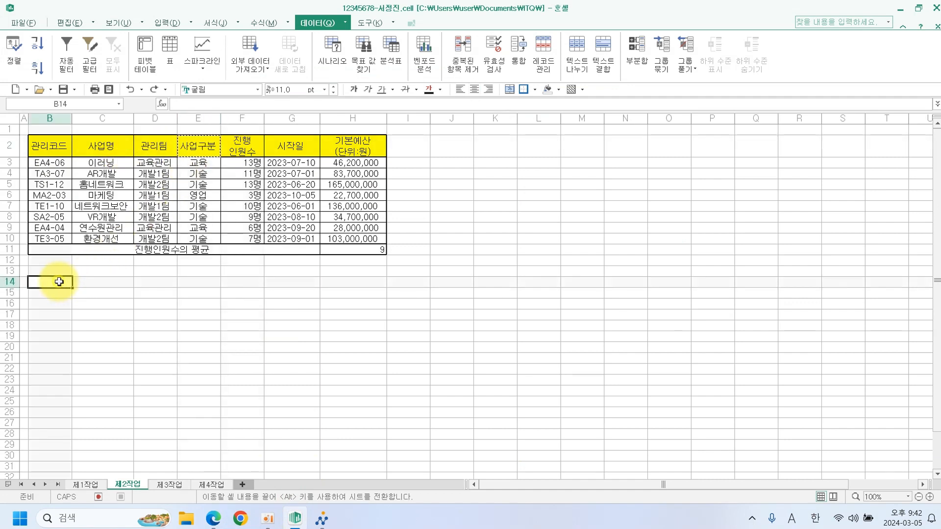
{"action": "key", "text": "ctrl+v"}
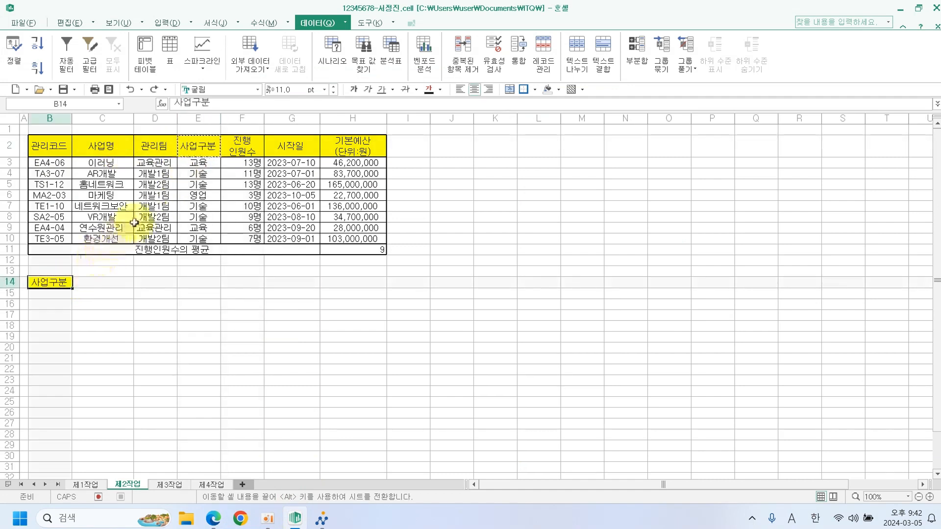
{"action": "left_click", "coordinate": [200, 197]}
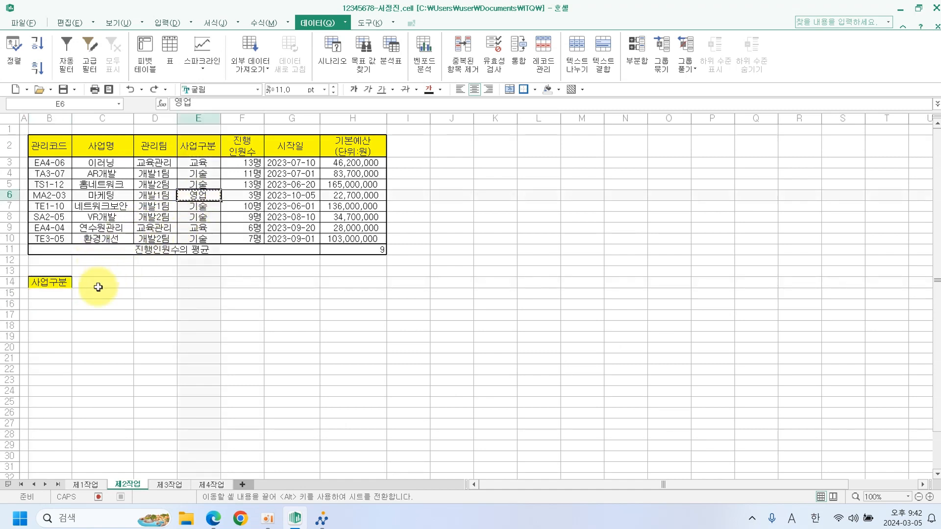
{"action": "key", "text": "ctrl+c"}
{"action": "left_click", "coordinate": [61, 294]}
{"action": "key", "text": "ctrl+v"}
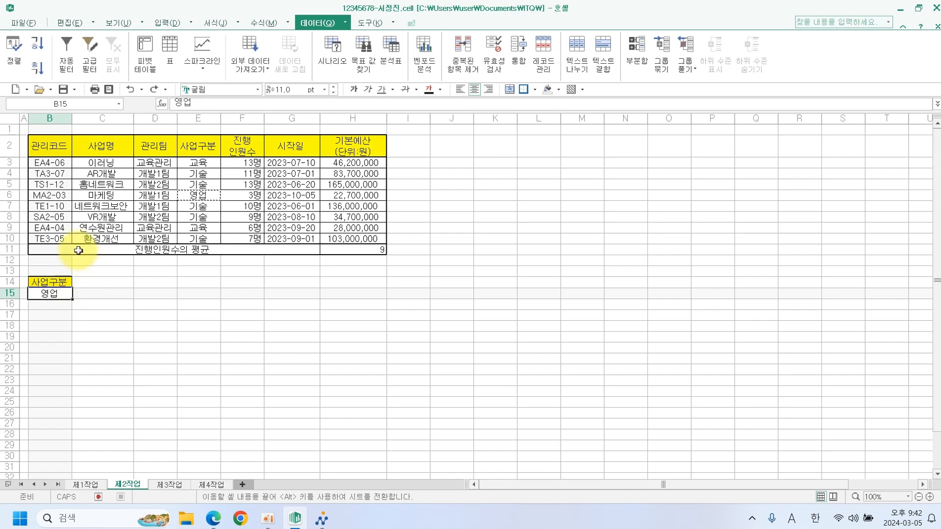
Copy the 기본예산 (단위:원) header into C14 and enter >=130000000 in C16.
{"action": "left_click", "coordinate": [352, 151]}
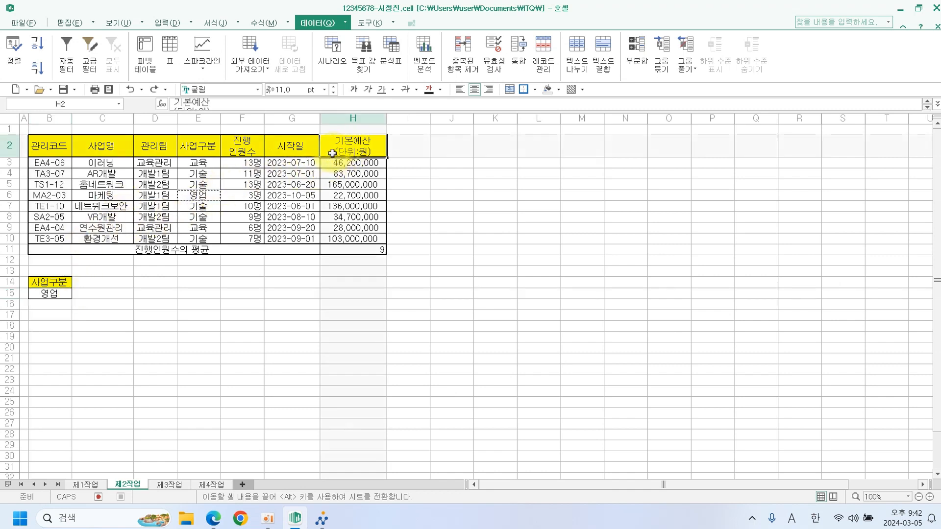
{"action": "key", "text": "ctrl+c"}
{"action": "left_click", "coordinate": [118, 283]}
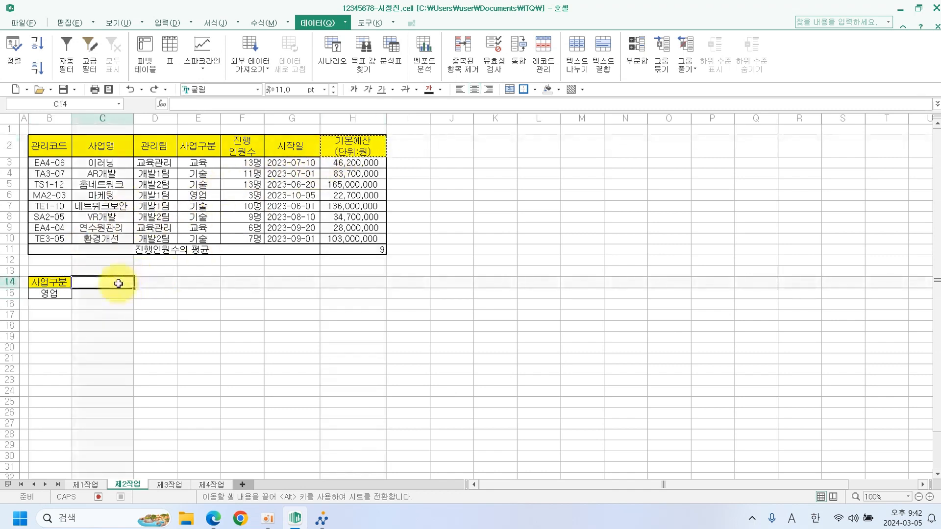
{"action": "key", "text": "ctrl+v"}
{"action": "left_click", "coordinate": [78, 316]}
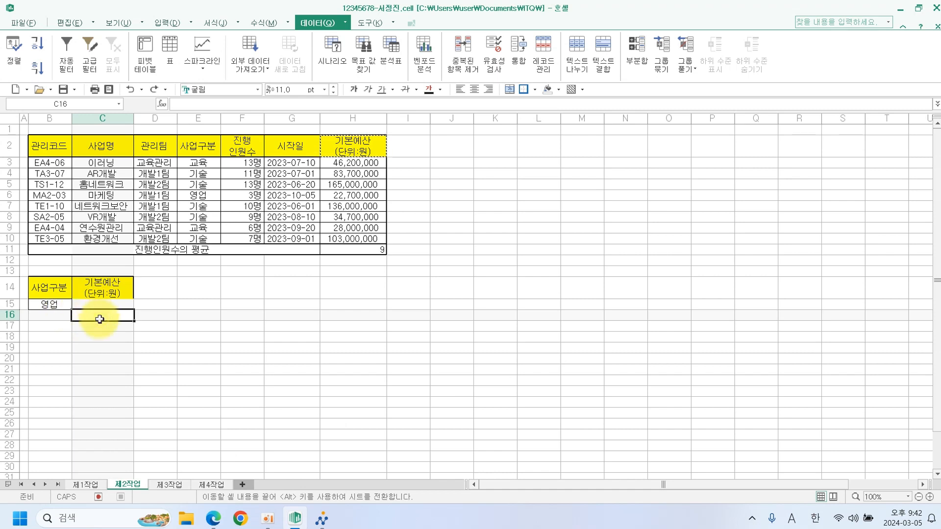
{"action": "type", "text": ">=130000000"}
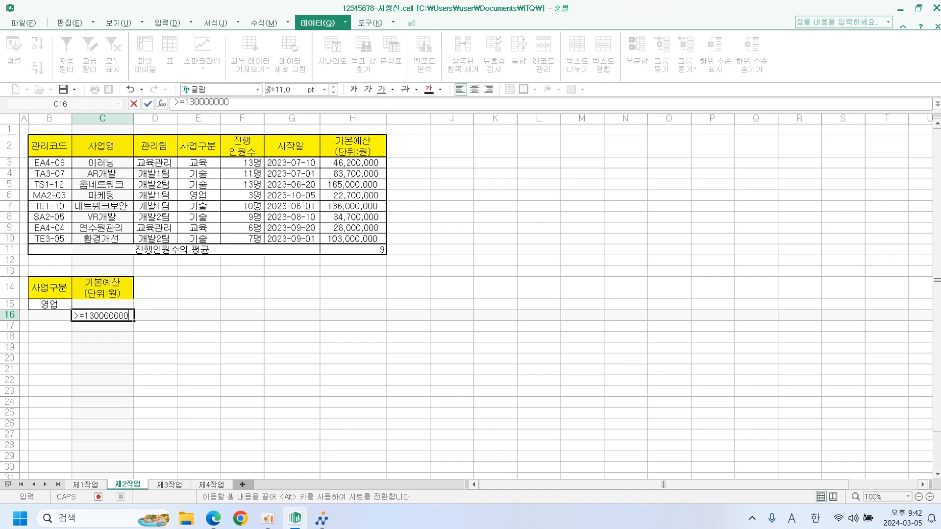
{"action": "key", "text": "Return"}
{"action": "left_click", "coordinate": [140, 358]}
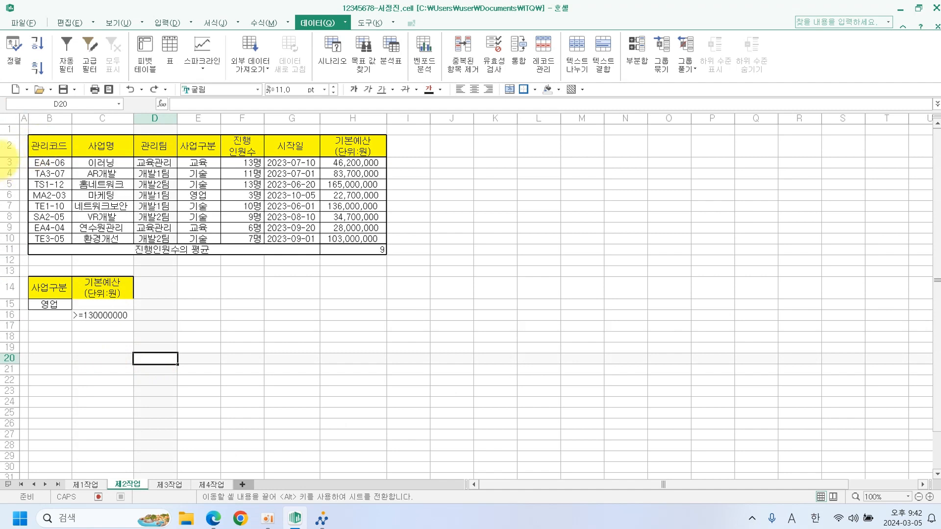
Paste headers 관리코드, 사업명, 진행 인원수, 기본예산 into B18:E18, then select data B2:H10.
{"action": "left_click", "coordinate": [47, 144]}
{"action": "left_click_drag", "start_coordinate": [47, 144], "coordinate": [86, 145]}
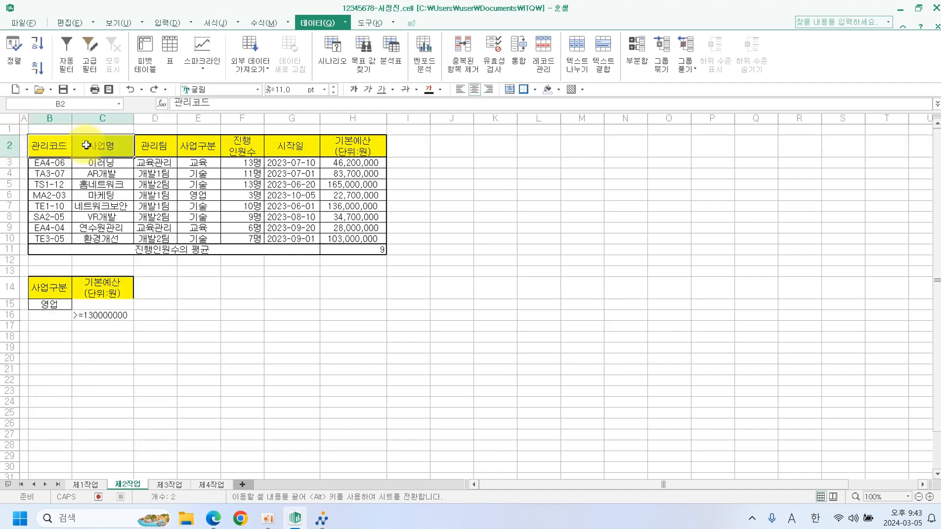
{"action": "left_click", "coordinate": [240, 149], "text": "ctrl"}
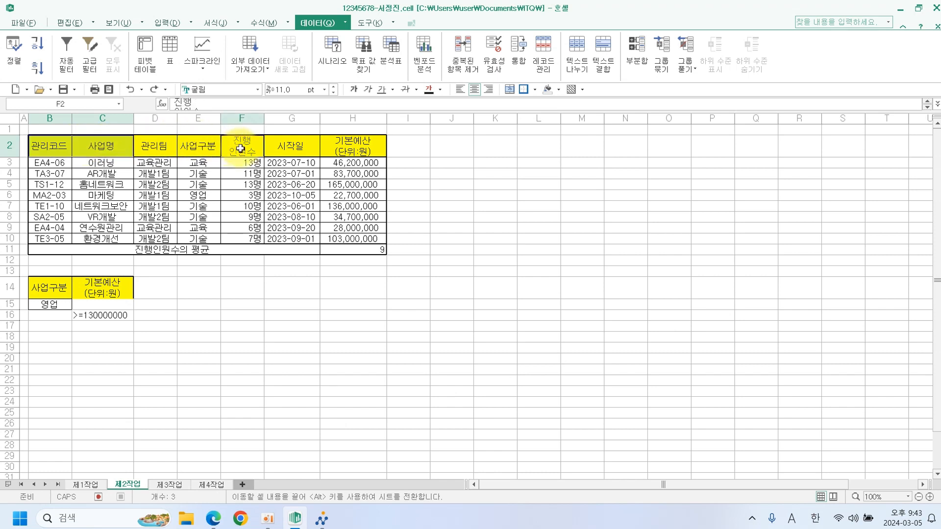
{"action": "left_click", "coordinate": [349, 150], "text": "ctrl"}
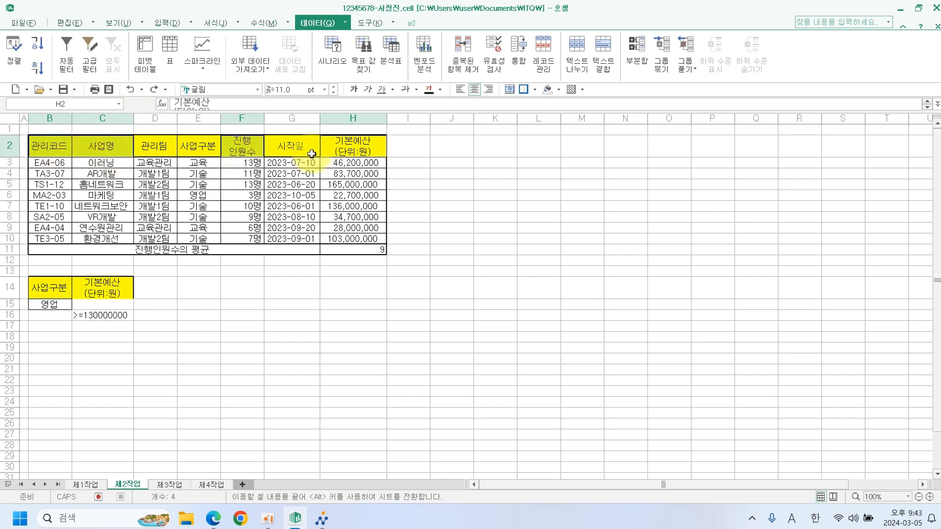
{"action": "key", "text": "ctrl+c"}
{"action": "left_click", "coordinate": [52, 339]}
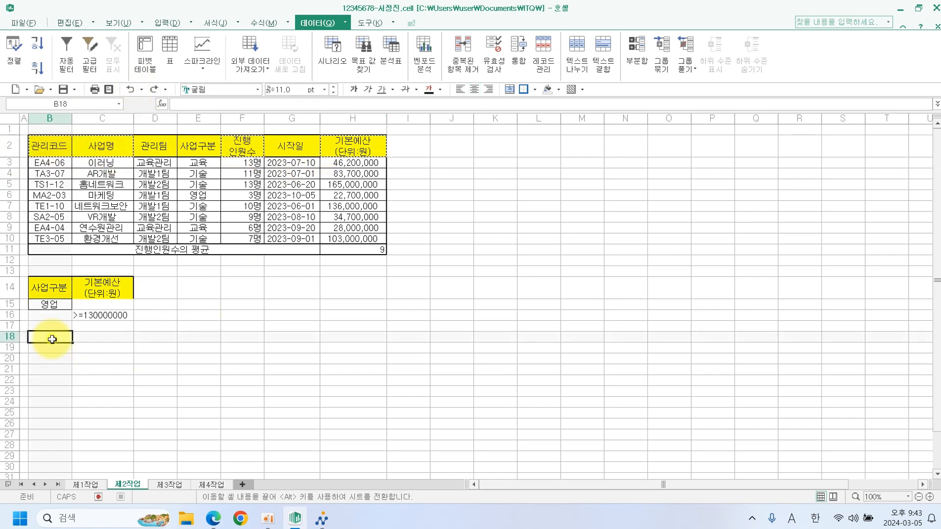
{"action": "key", "text": "ctrl+v"}
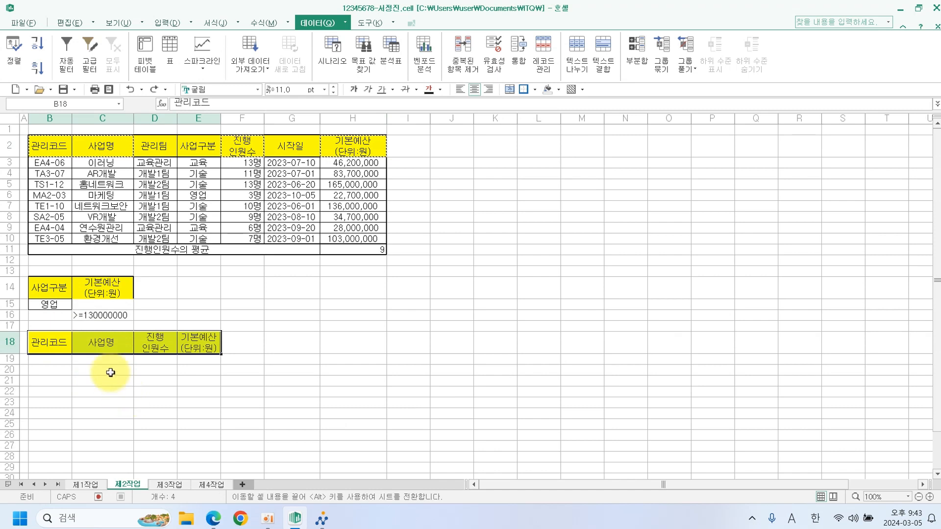
{"action": "key", "text": "Escape"}
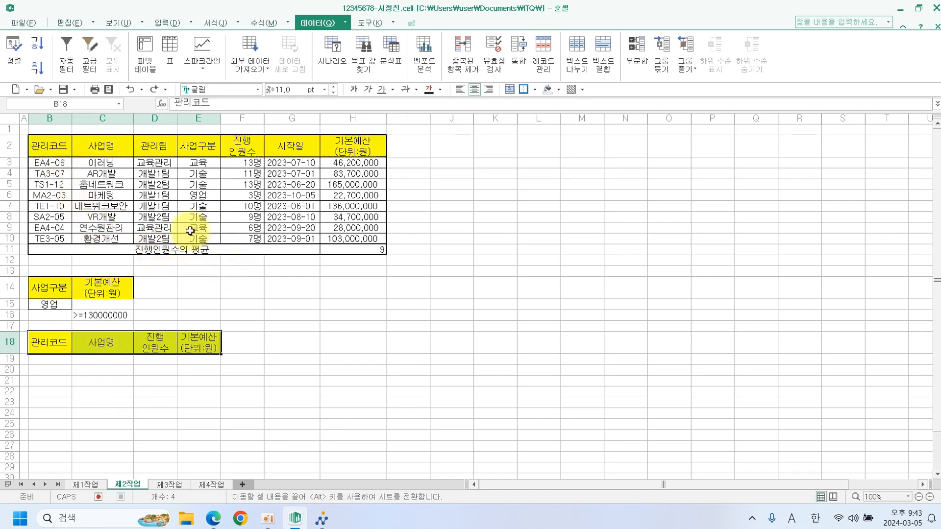
{"action": "left_click_drag", "start_coordinate": [49, 146], "coordinate": [354, 237]}
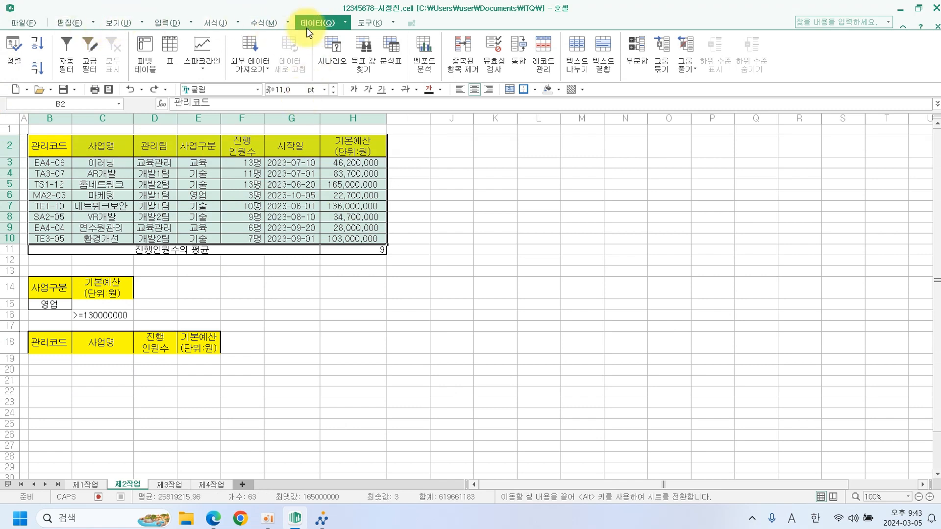
Run an advanced filter with criteria B14:C16, copying results to B18:E18.
{"action": "left_click", "coordinate": [96, 64]}
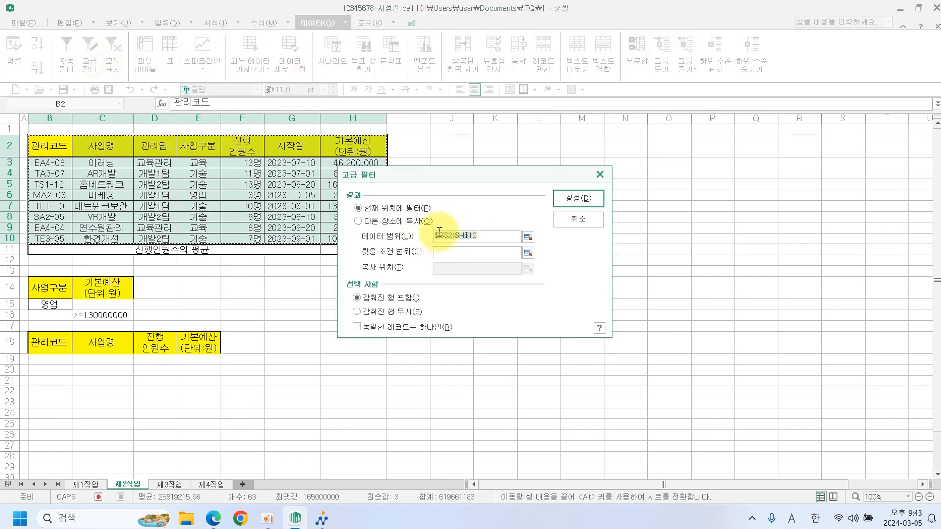
{"action": "left_click", "coordinate": [407, 222]}
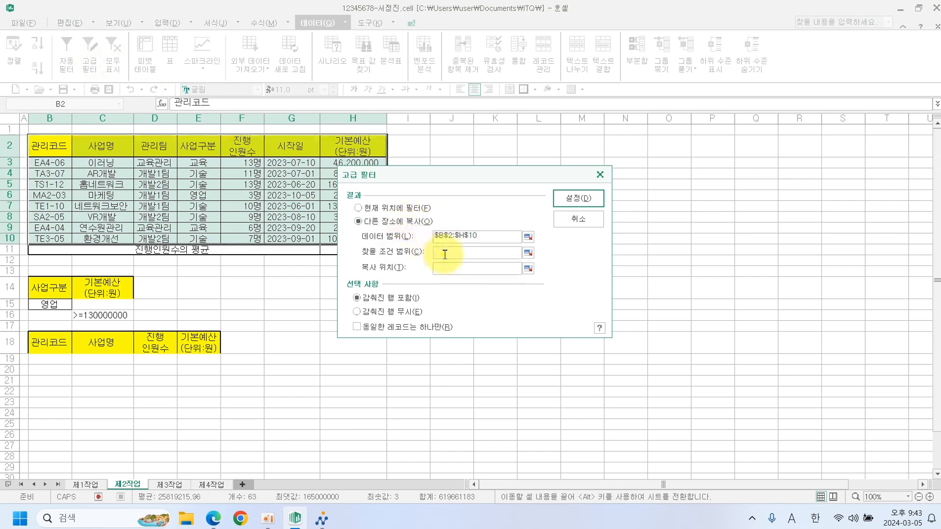
{"action": "left_click_drag", "start_coordinate": [48, 287], "coordinate": [113, 314]}
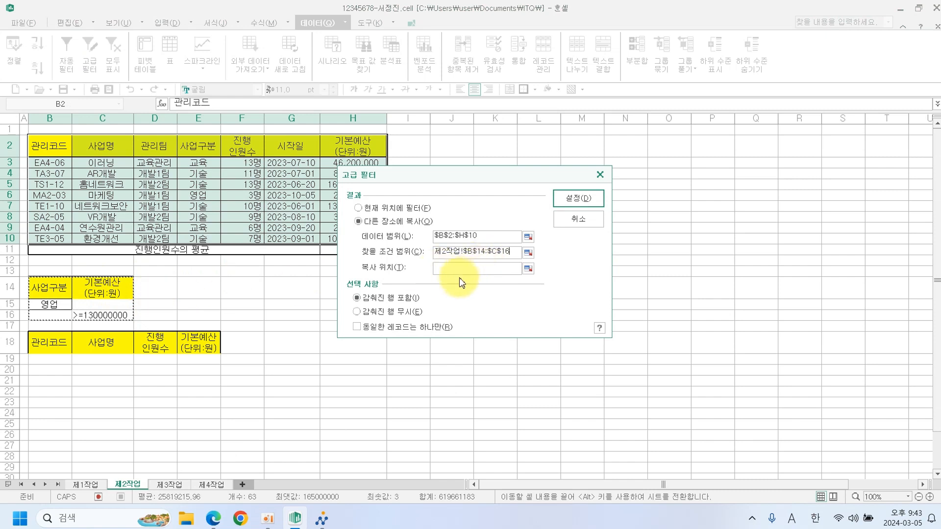
{"action": "left_click", "coordinate": [445, 270]}
{"action": "left_click_drag", "start_coordinate": [49, 342], "coordinate": [197, 341]}
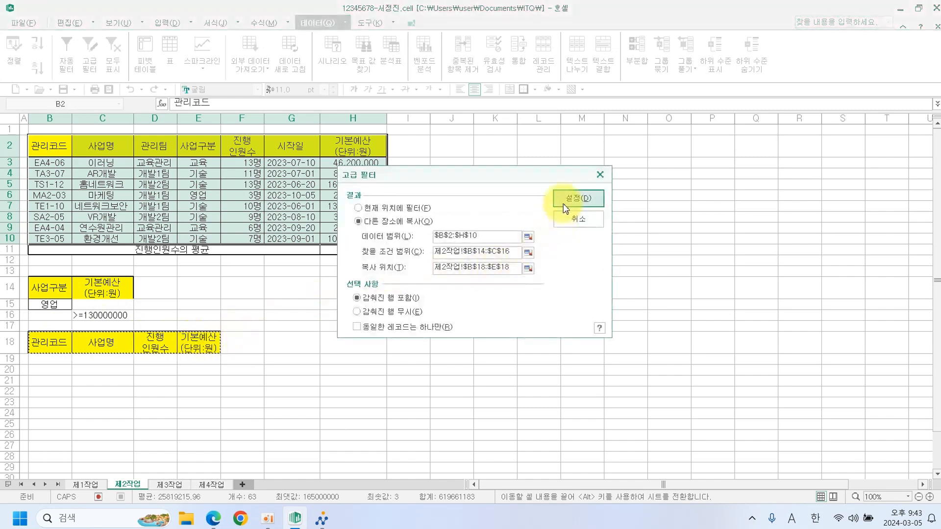
{"action": "left_click", "coordinate": [853, 199]}
Add borders to the filtered results and check the three records TS1-12, MA2-03, TE1-10.
{"action": "scroll", "coordinate": [454, 310], "scroll_direction": "down", "scroll_amount": 2}
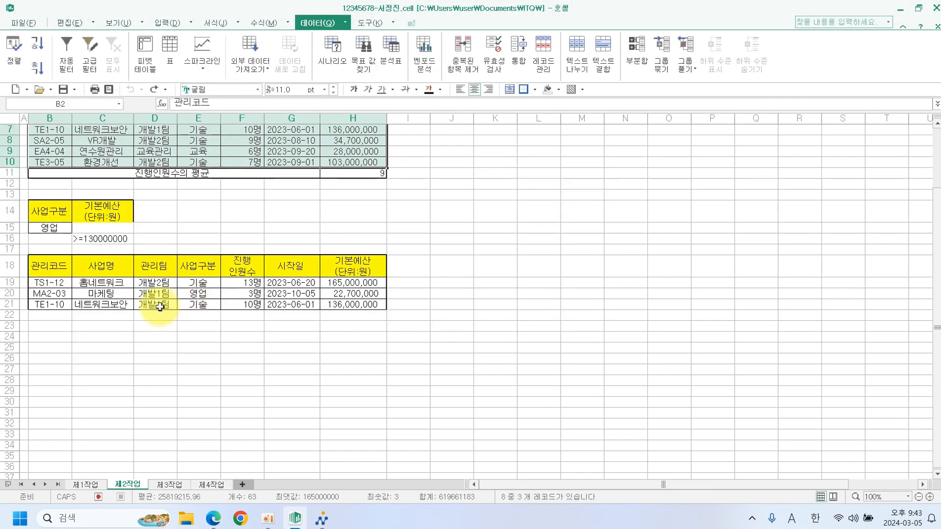
{"action": "left_click_drag", "start_coordinate": [62, 271], "coordinate": [353, 305]}
{"action": "left_click", "coordinate": [524, 90]}
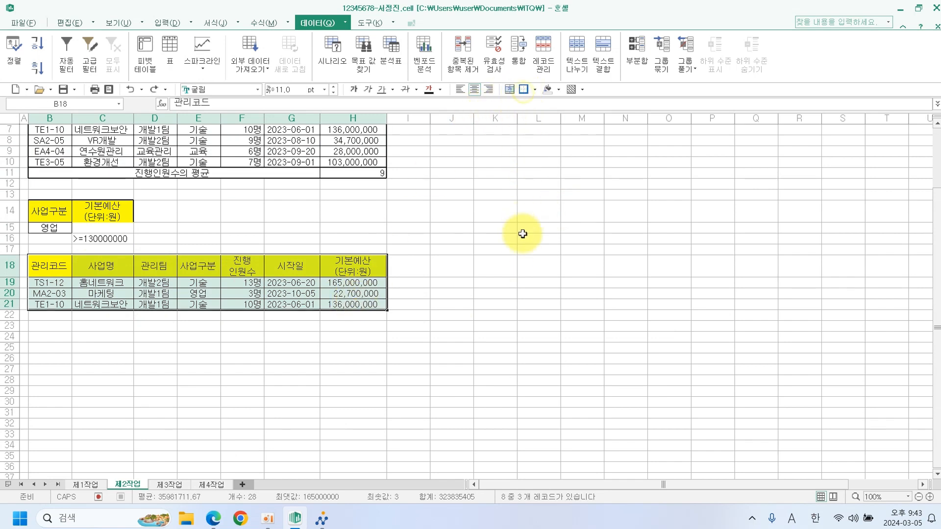
{"action": "left_click", "coordinate": [521, 250]}
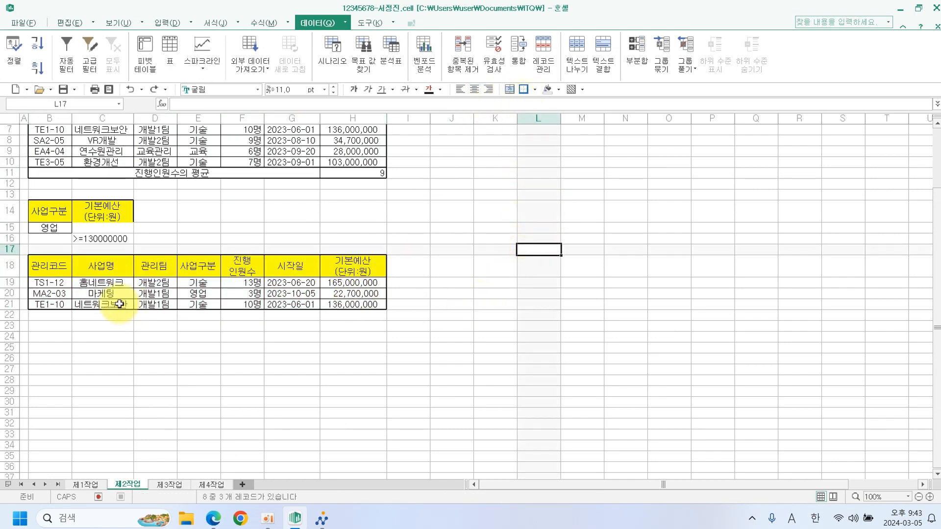
{"action": "left_click_drag", "start_coordinate": [49, 285], "coordinate": [362, 305]}
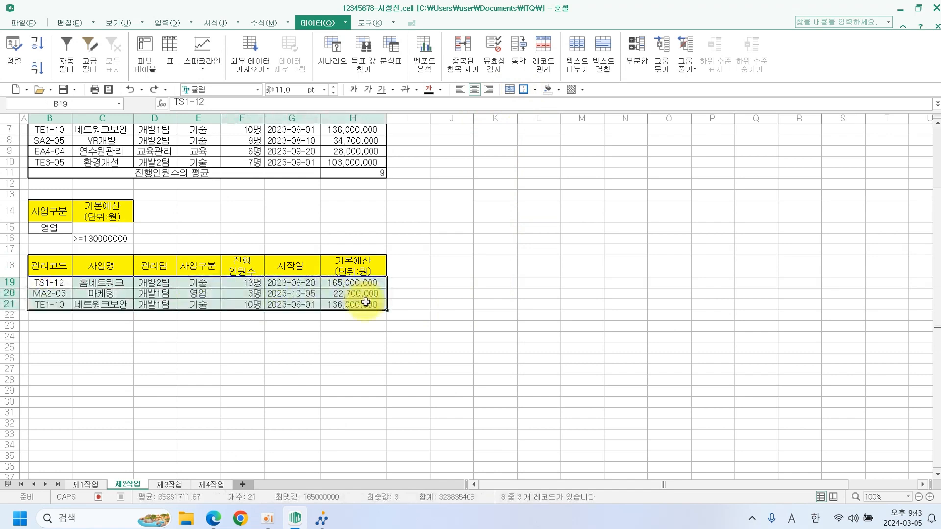
Review the task PDF, then select the 제1작업 project table B4:H12 as pivot source.
{"action": "left_click", "coordinate": [493, 227]}
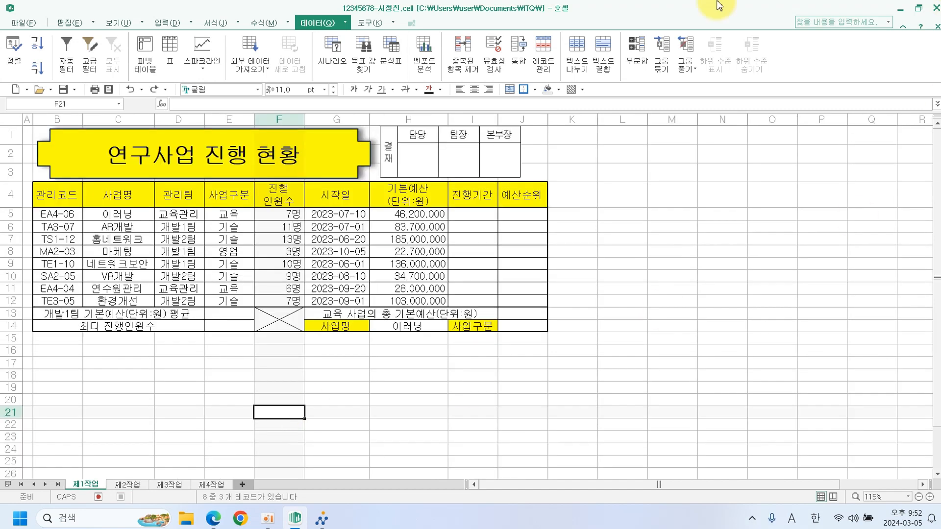
{"action": "left_click", "coordinate": [213, 520]}
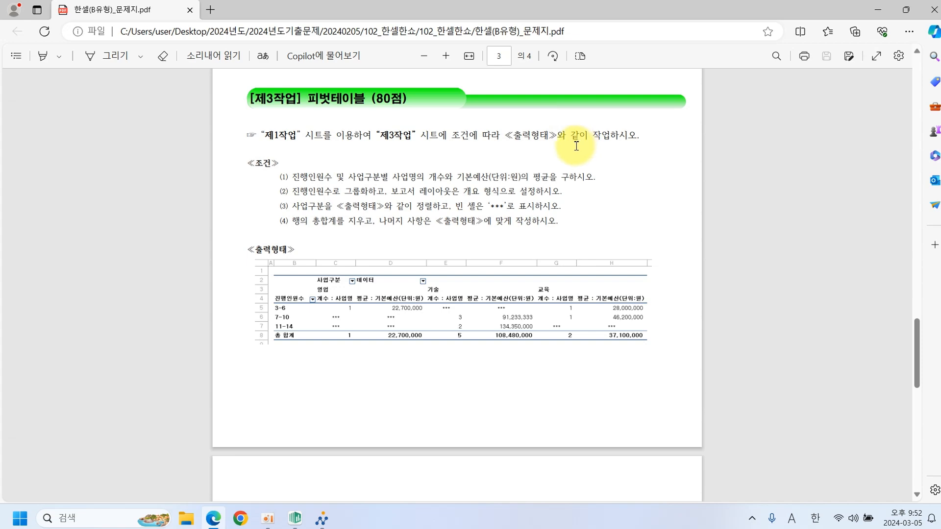
{"action": "left_click", "coordinate": [295, 518]}
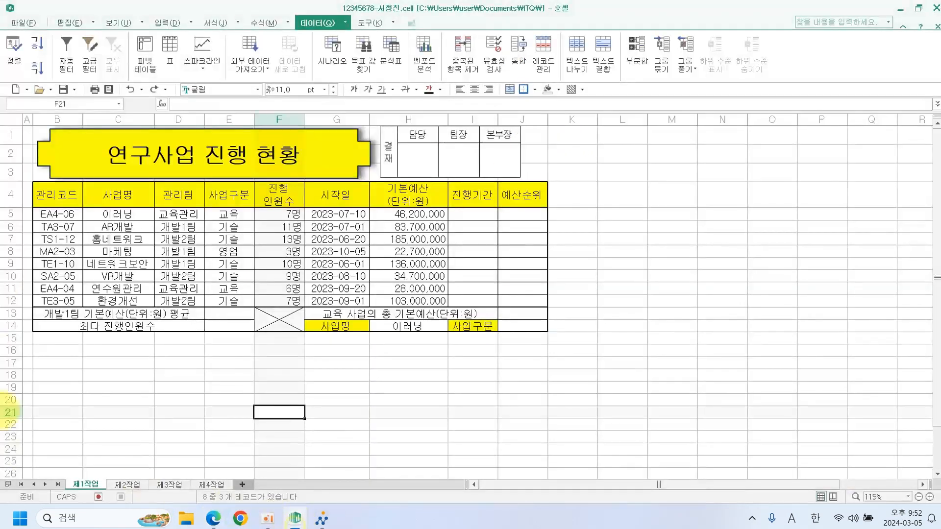
{"action": "left_click", "coordinate": [71, 195]}
{"action": "left_click_drag", "start_coordinate": [71, 196], "coordinate": [417, 300]}
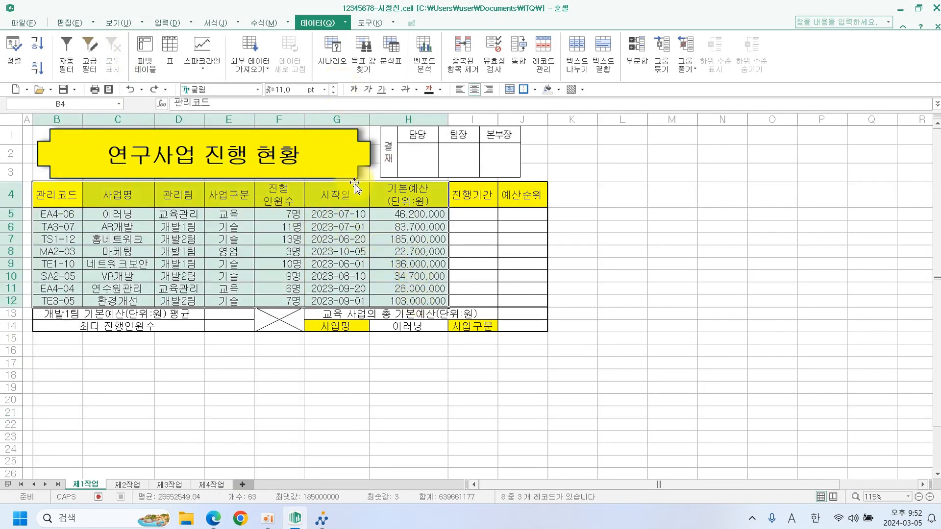
Create a pivot table from 제1작업 B4:H12 at cell B2 of 제3작업, then review the task PDF.
{"action": "left_click", "coordinate": [146, 71]}
{"action": "left_click", "coordinate": [397, 302]}
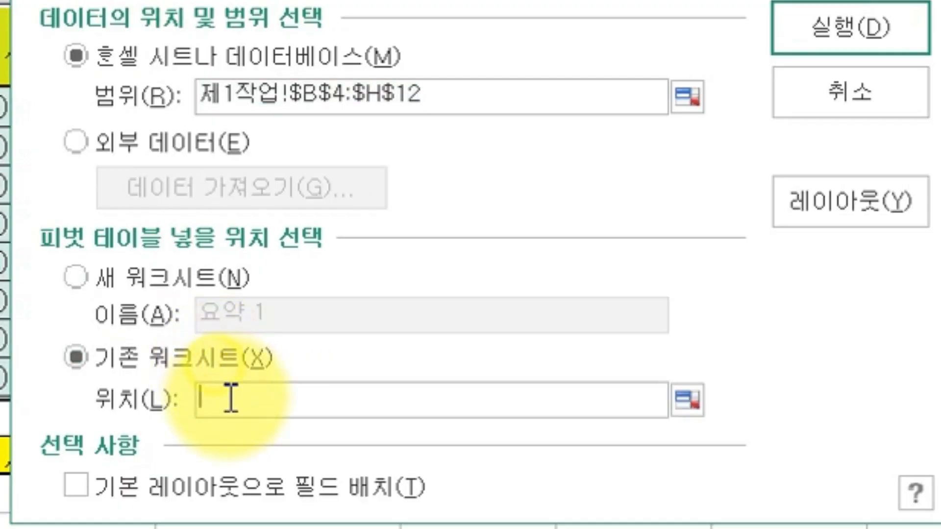
{"action": "left_click", "coordinate": [228, 398]}
{"action": "left_click", "coordinate": [2, 527]}
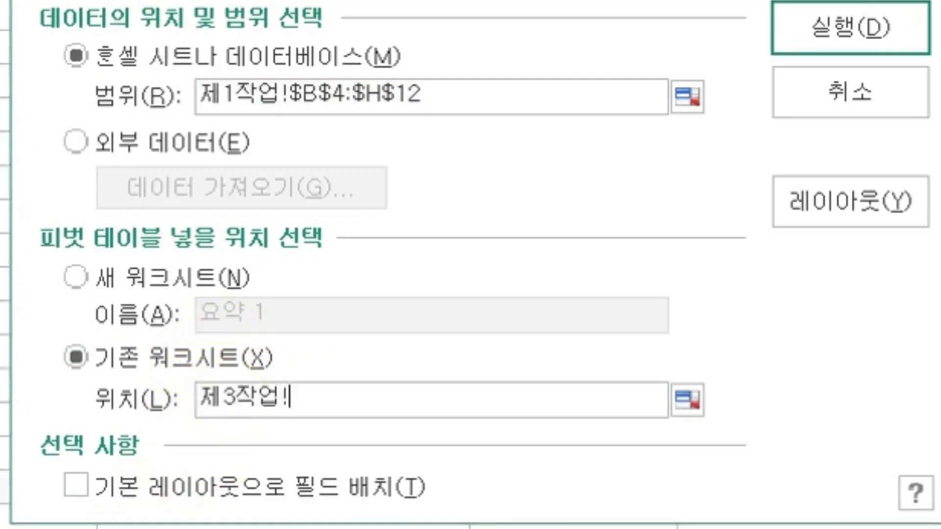
{"action": "left_click", "coordinate": [62, 140]}
{"action": "left_click", "coordinate": [823, 39]}
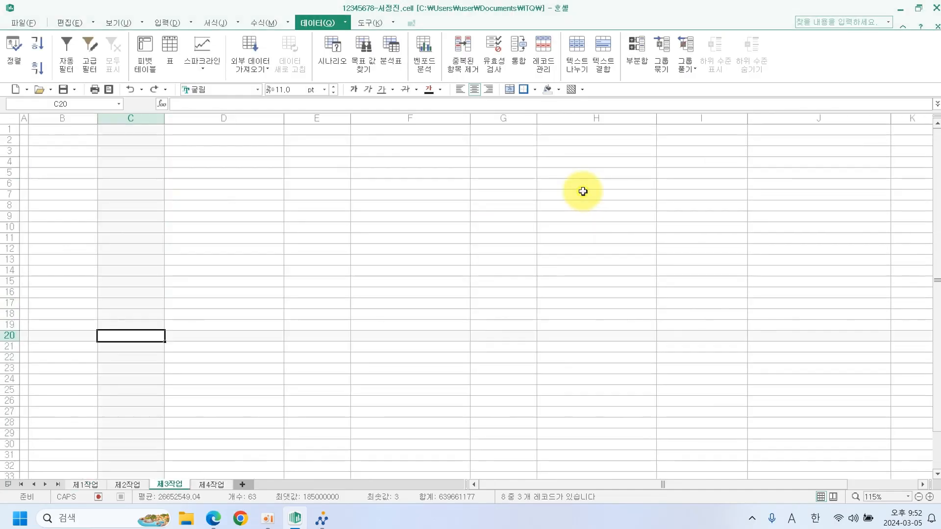
{"action": "left_click", "coordinate": [269, 195]}
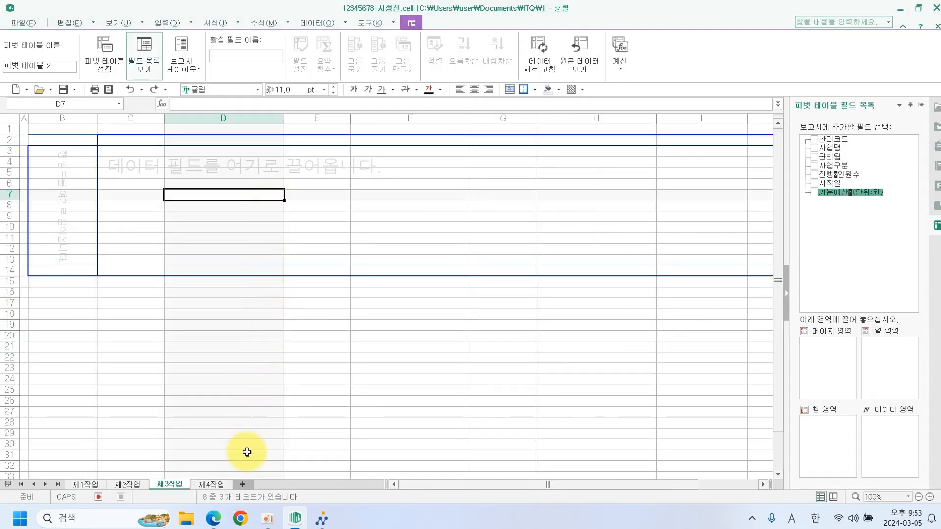
{"action": "left_click", "coordinate": [213, 518]}
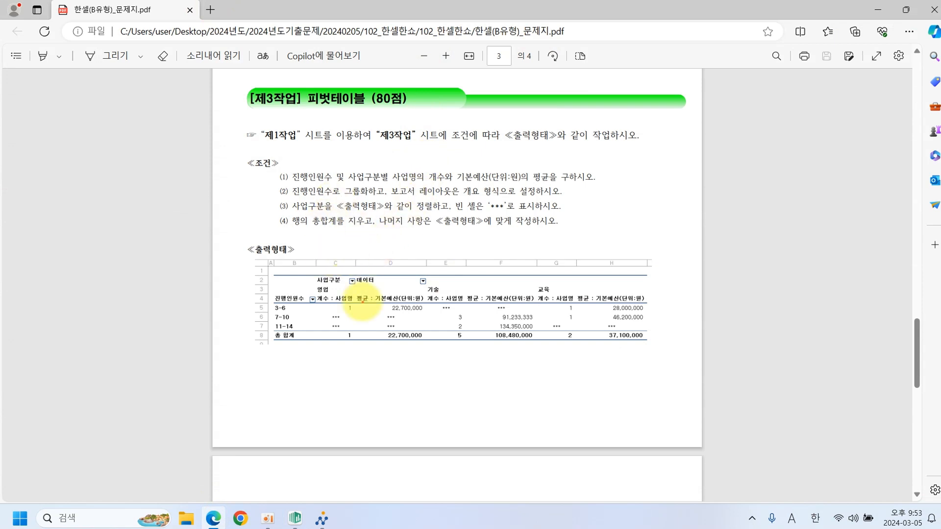
{"action": "left_click_drag", "start_coordinate": [312, 268], "coordinate": [346, 288]}
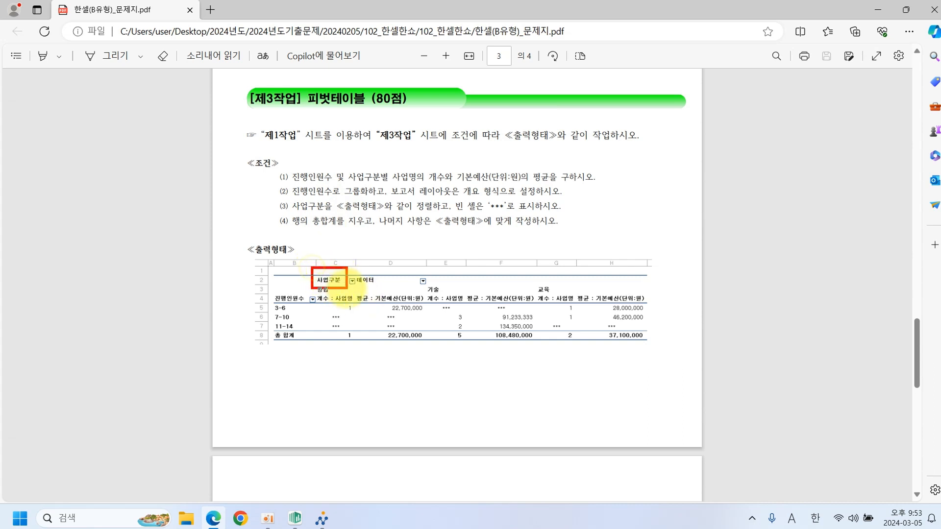
{"action": "mouse_move", "coordinate": [268, 291]}
{"action": "left_mouse_down"}
{"action": "mouse_move", "coordinate": [305, 307]}
{"action": "mouse_move", "coordinate": [422, 307]}
{"action": "left_mouse_up"}
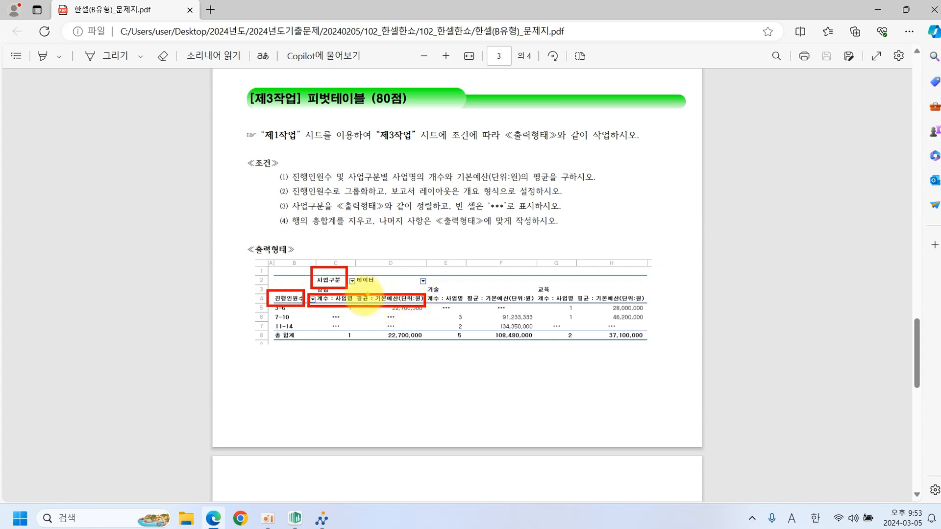
{"action": "left_click_drag", "start_coordinate": [349, 310], "coordinate": [397, 289]}
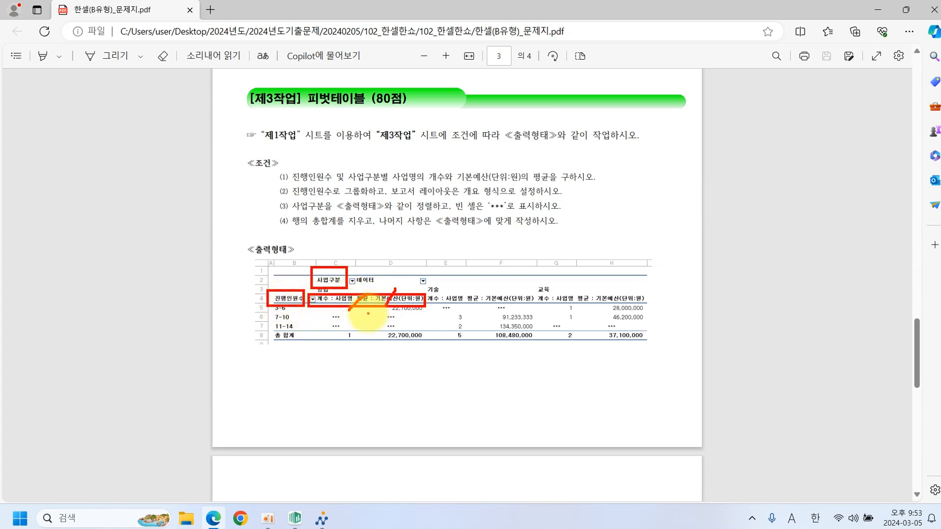
{"action": "key", "text": "Escape"}
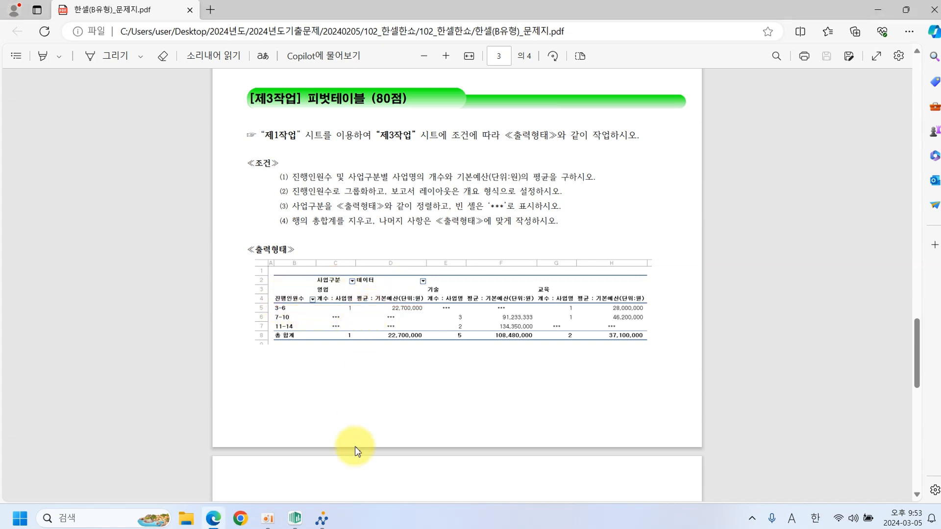
Place 사업구분 in columns, 진행인원수 in rows, and 사업명 plus 기본예산 in the data area.
{"action": "left_click", "coordinate": [294, 518]}
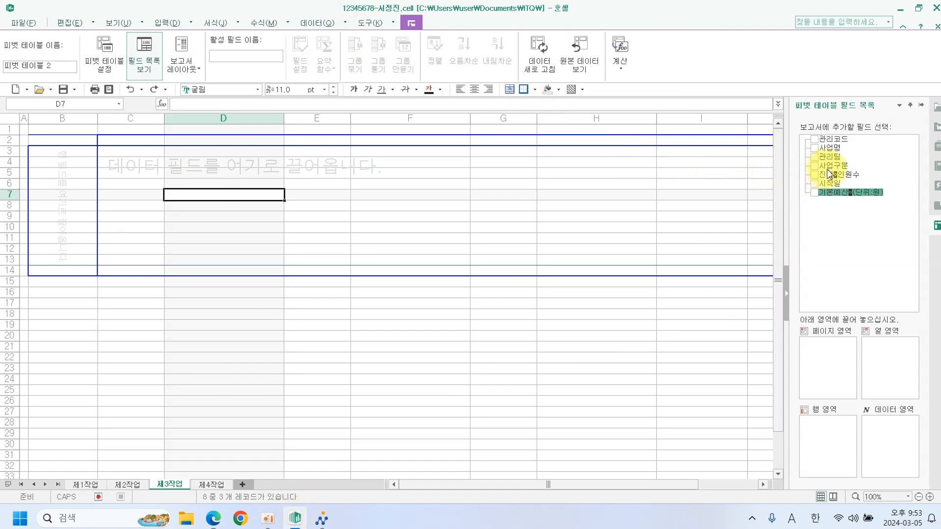
{"action": "left_click_drag", "start_coordinate": [832, 167], "coordinate": [872, 346]}
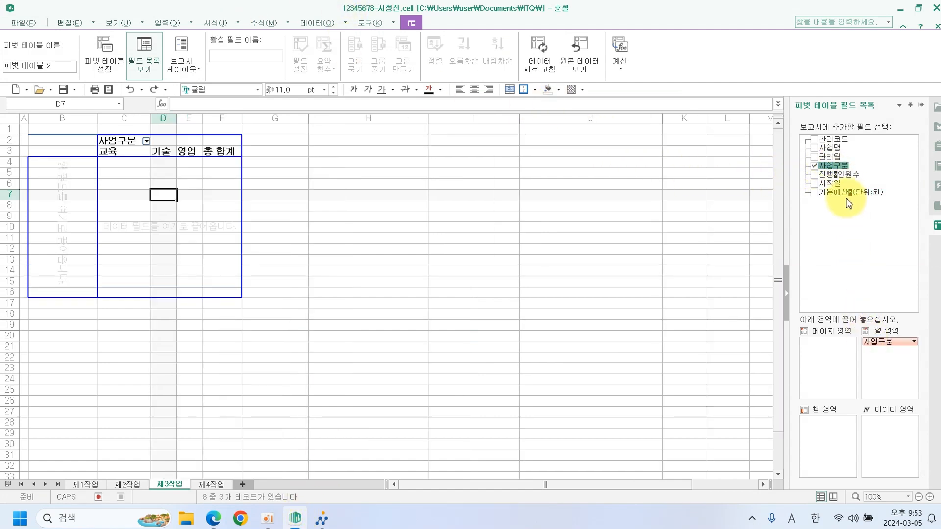
{"action": "left_click_drag", "start_coordinate": [840, 175], "coordinate": [831, 425]}
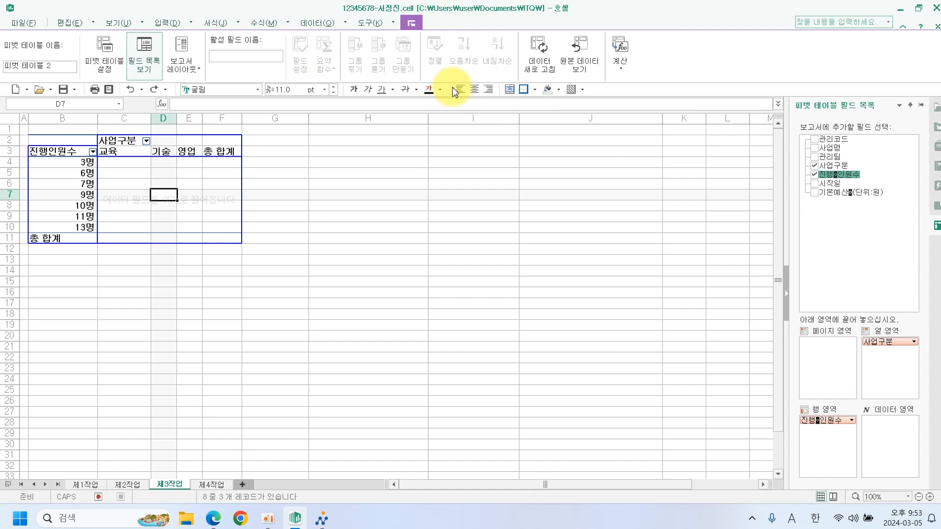
{"action": "left_click_drag", "start_coordinate": [840, 152], "coordinate": [879, 428]}
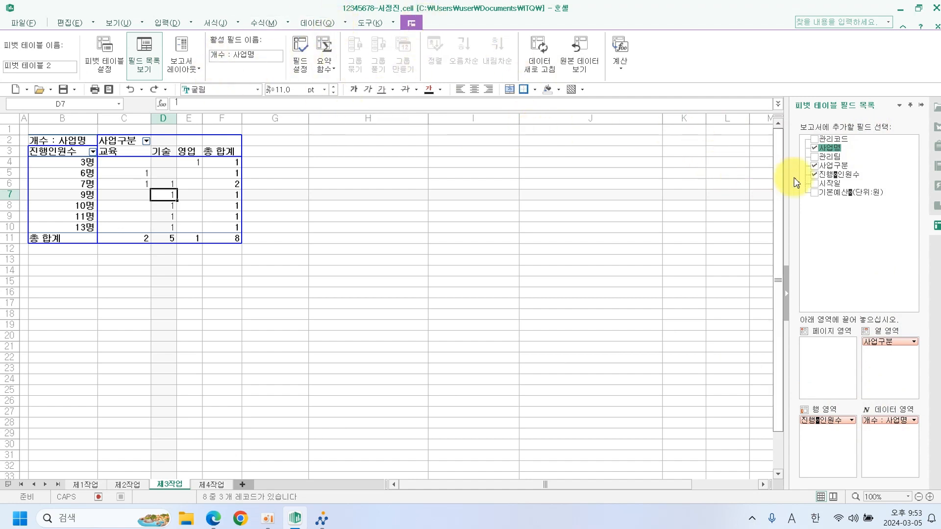
{"action": "left_click_drag", "start_coordinate": [830, 191], "coordinate": [876, 440]}
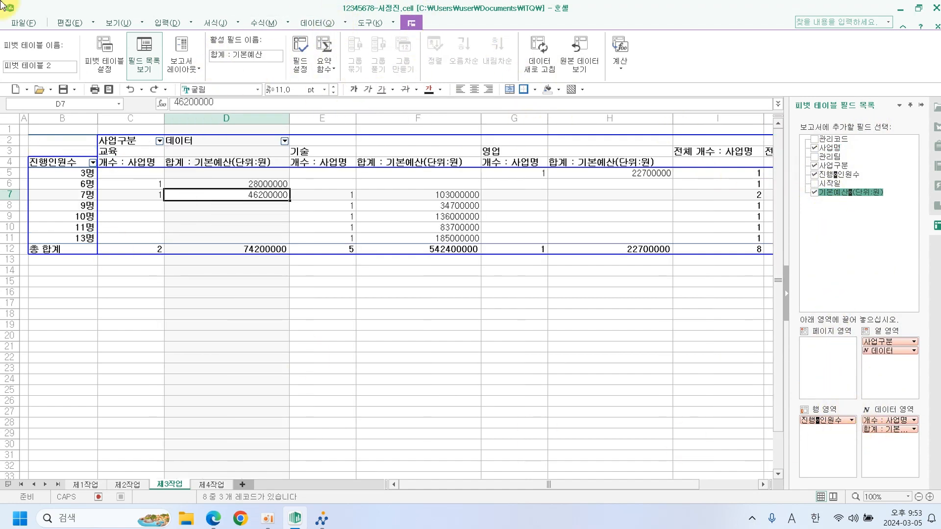
{"action": "left_click", "coordinate": [876, 434]}
{"action": "left_click", "coordinate": [827, 417]}
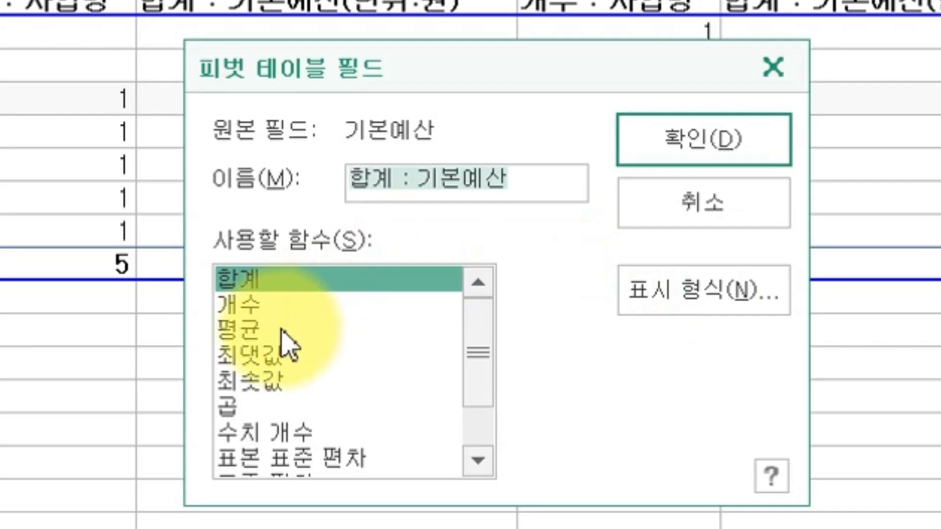
{"action": "left_click", "coordinate": [405, 271]}
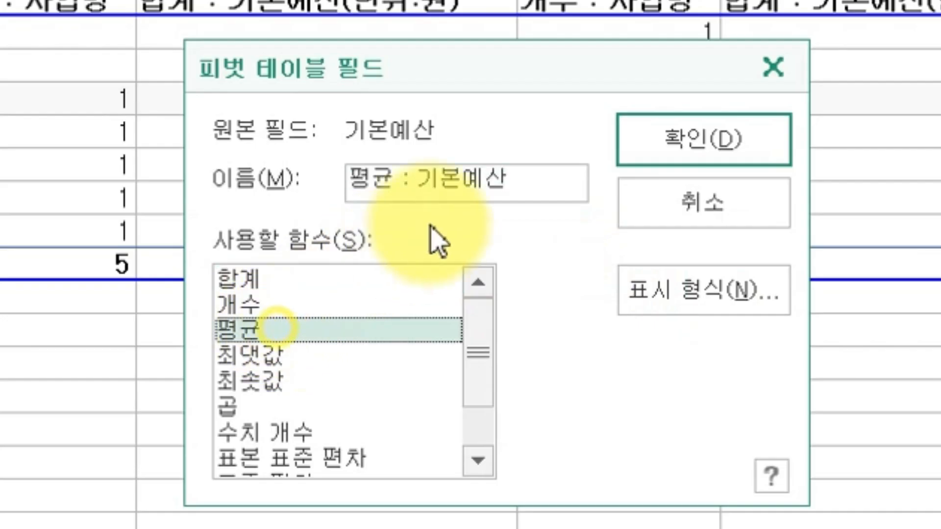
{"action": "left_click", "coordinate": [523, 196]}
{"action": "type", "text": "("}
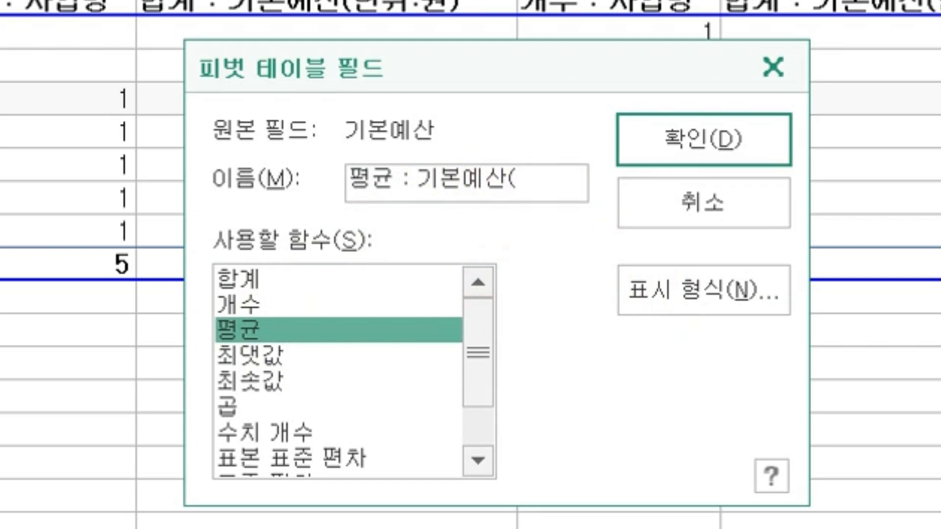
{"action": "type", "text": "단위:원"}
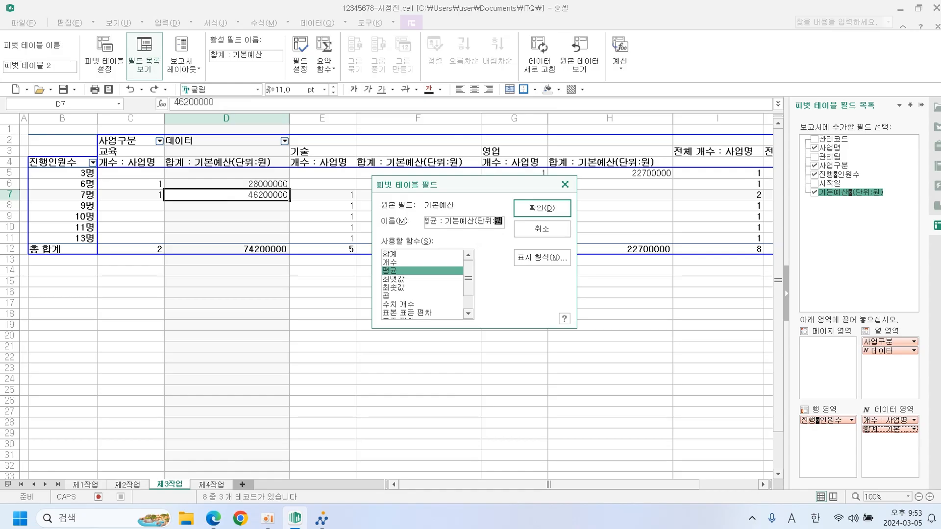
{"action": "type", "text": ")"}
{"action": "left_click", "coordinate": [544, 206]}
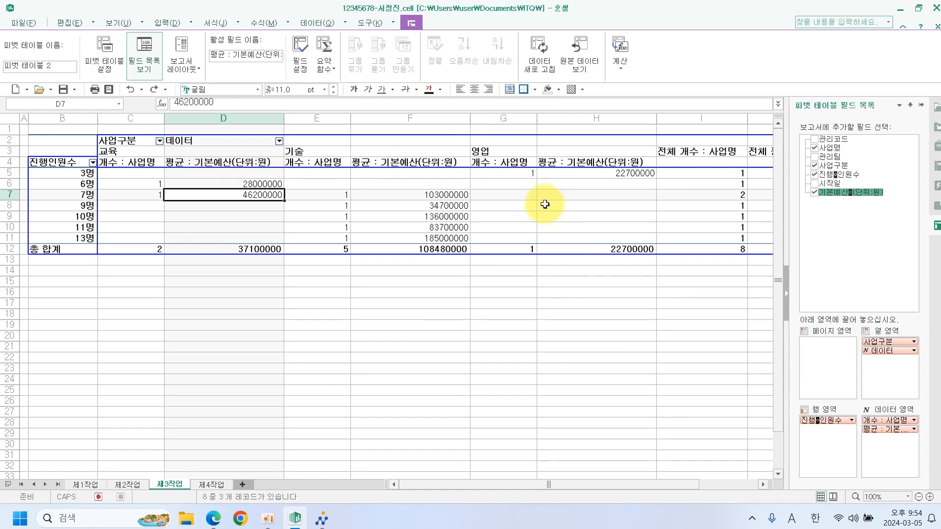
{"action": "left_click", "coordinate": [213, 518]}
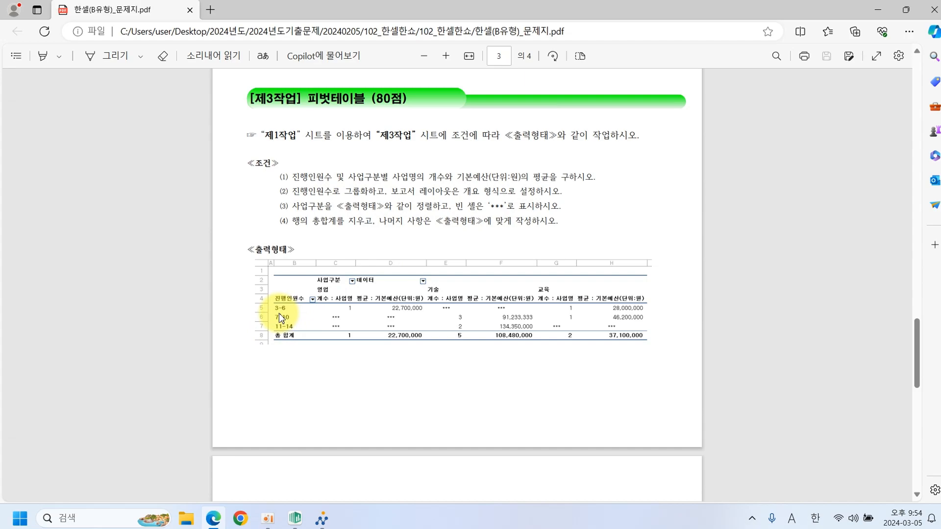
{"action": "key", "text": "ctrl+2"}
{"action": "mouse_move", "coordinate": [279, 311]}
{"action": "left_mouse_down"}
{"action": "mouse_move", "coordinate": [268, 307]}
{"action": "mouse_move", "coordinate": [276, 313]}
{"action": "left_mouse_up"}
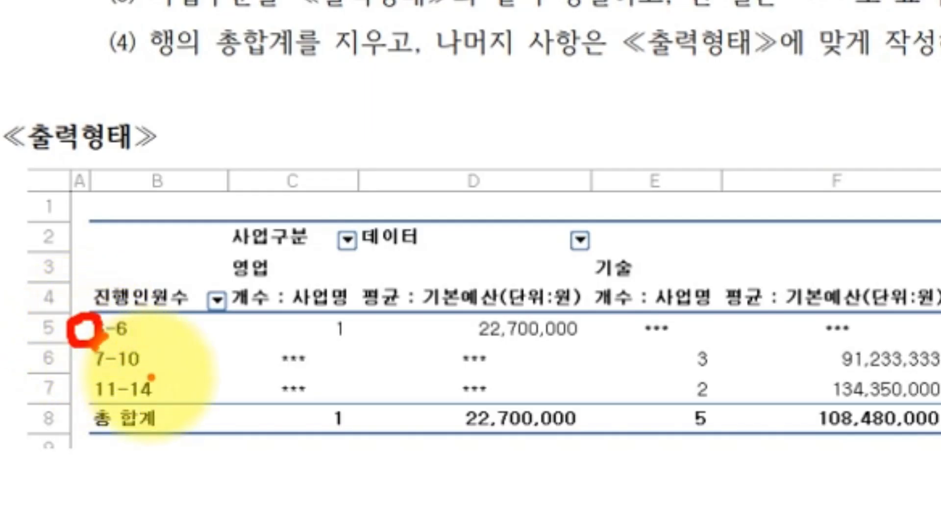
{"action": "left_click_drag", "start_coordinate": [149, 387], "coordinate": [147, 392]}
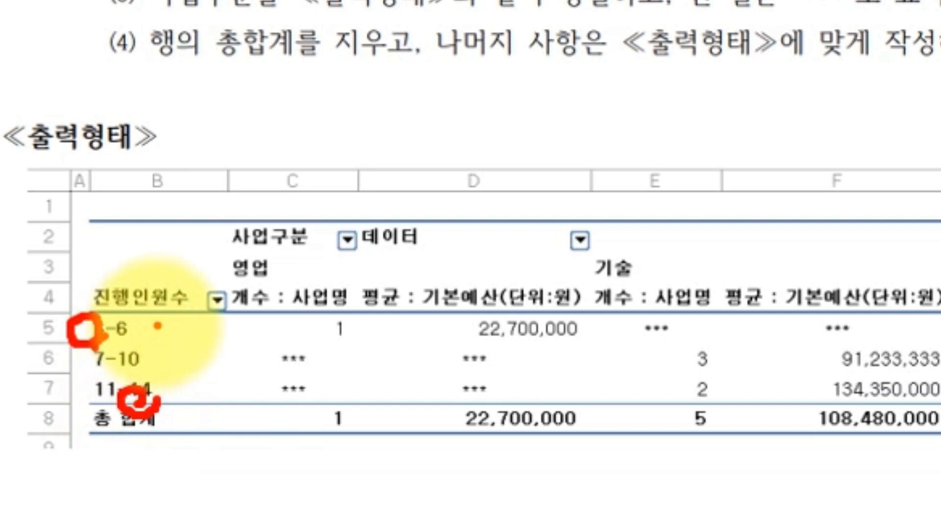
{"action": "mouse_move", "coordinate": [165, 318]}
{"action": "left_mouse_down"}
{"action": "mouse_move", "coordinate": [188, 338]}
{"action": "mouse_move", "coordinate": [172, 360]}
{"action": "left_mouse_up"}
{"action": "key", "text": "Escape"}
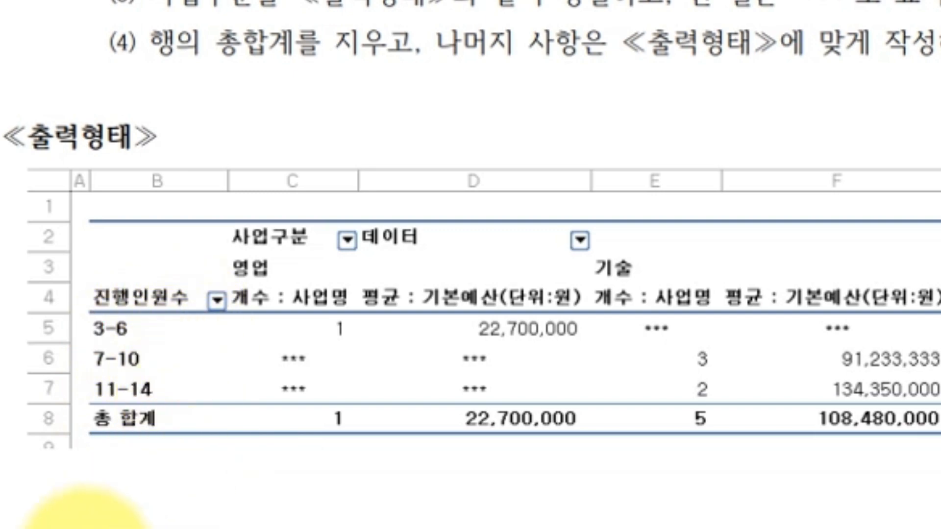
Group the 진행인원수 rows from 3 to 14 in steps of 4.
{"action": "left_click", "coordinate": [295, 517]}
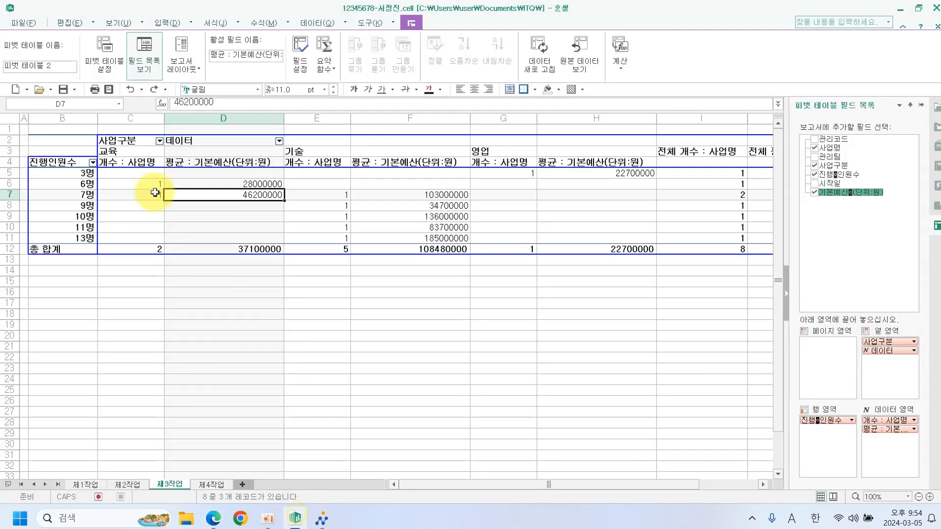
{"action": "left_click", "coordinate": [57, 161]}
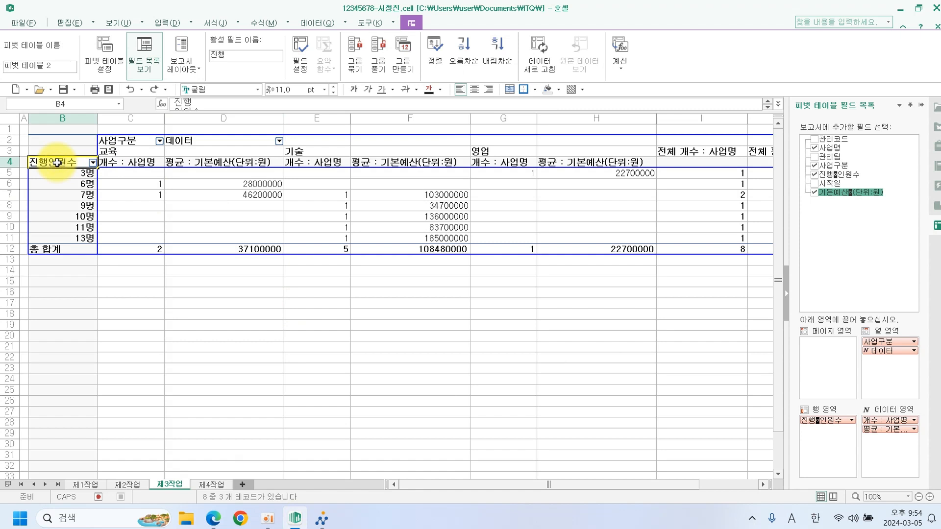
{"action": "right_click", "coordinate": [57, 162]}
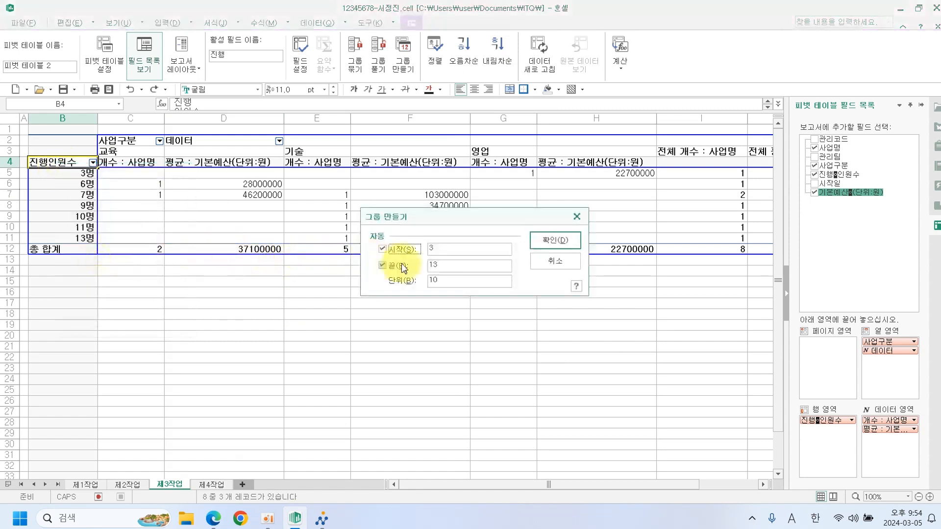
{"action": "left_click_drag", "start_coordinate": [450, 265], "coordinate": [414, 284]}
{"action": "type", "text": "14"}
{"action": "type", "text": "4"}
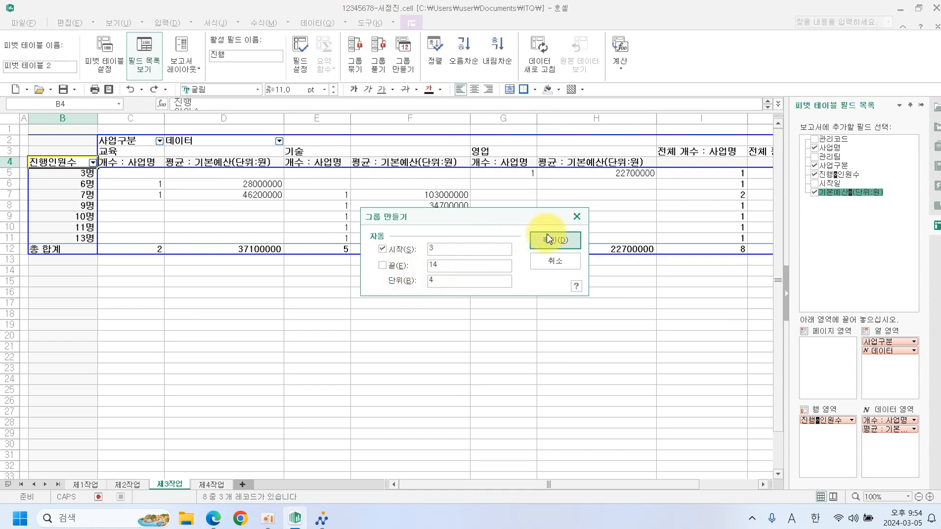
{"action": "left_click", "coordinate": [547, 238]}
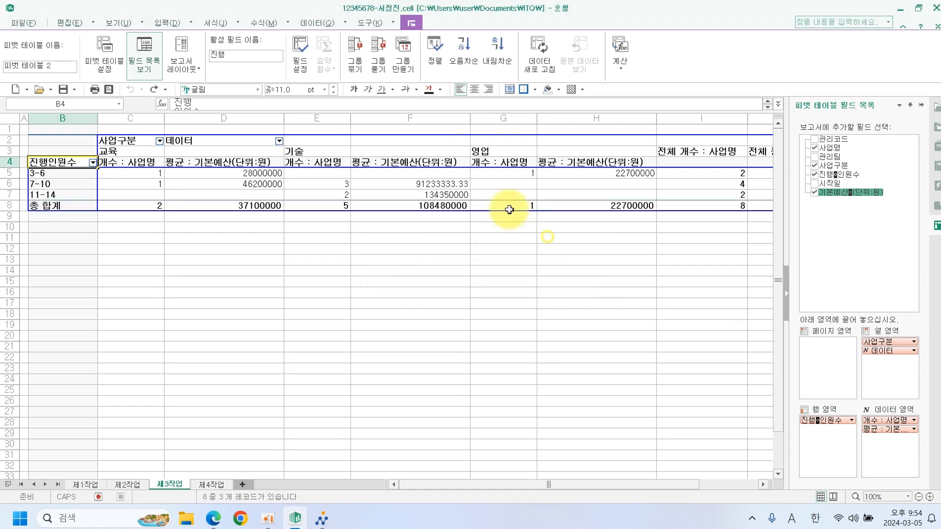
Switch the pivot report layout to outline form.
{"action": "left_click", "coordinate": [188, 71]}
{"action": "left_click", "coordinate": [196, 102]}
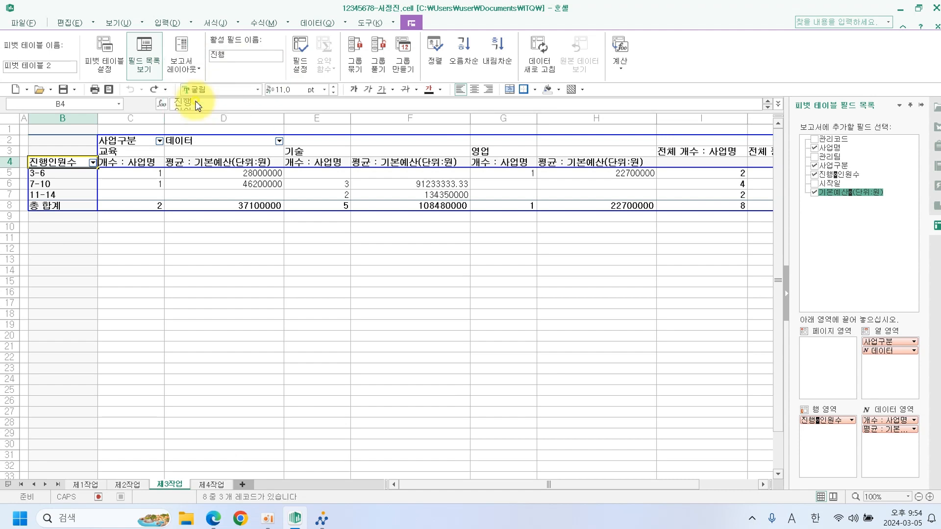
{"action": "left_click", "coordinate": [155, 254]}
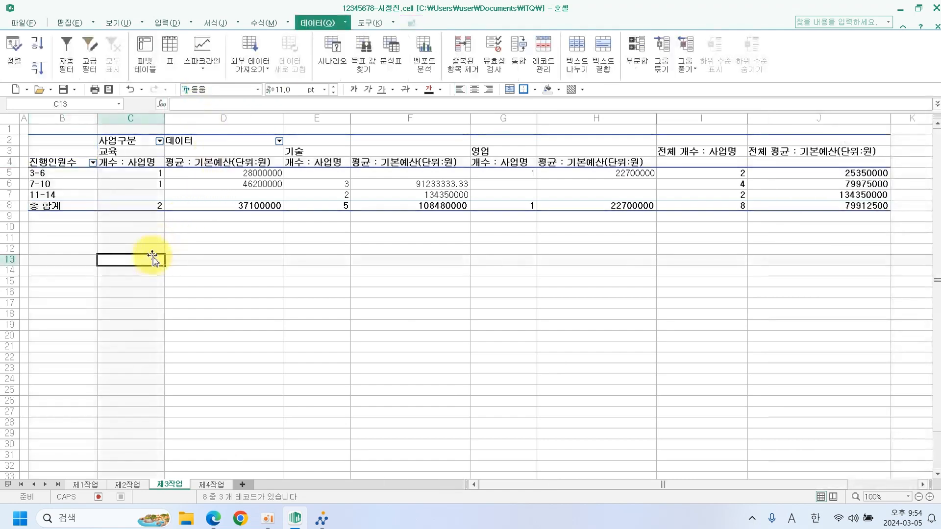
After checking the sample, sort the 사업구분 columns descending to 영업, 기술, 교육.
{"action": "left_click", "coordinate": [223, 512]}
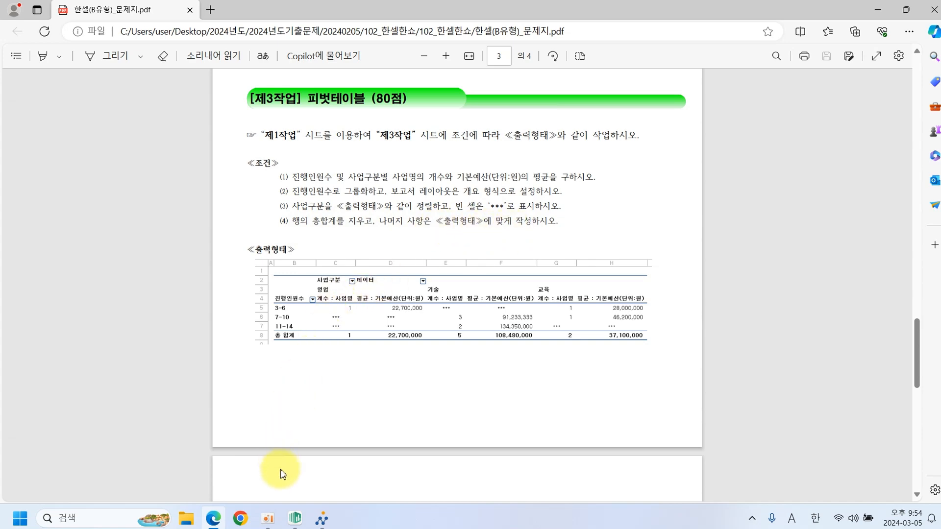
{"action": "left_click", "coordinate": [294, 521]}
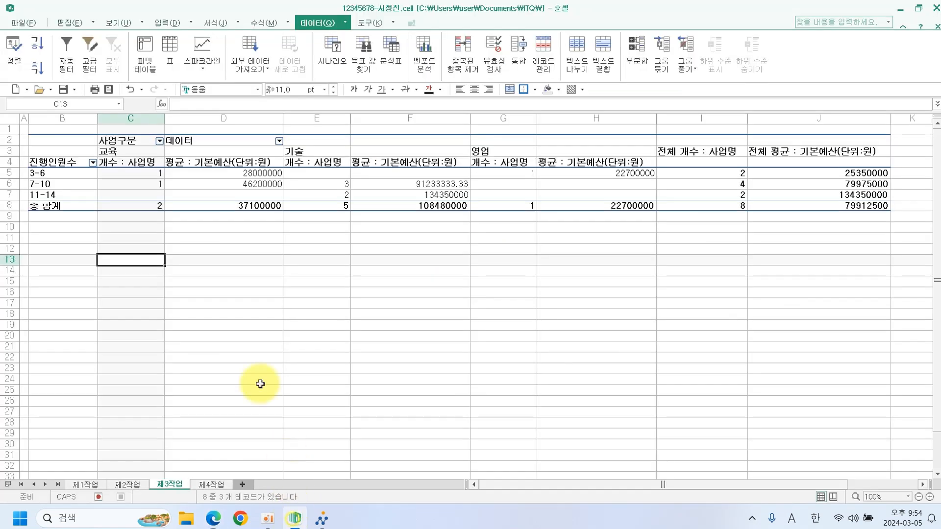
{"action": "left_click", "coordinate": [124, 142]}
{"action": "left_click", "coordinate": [498, 49]}
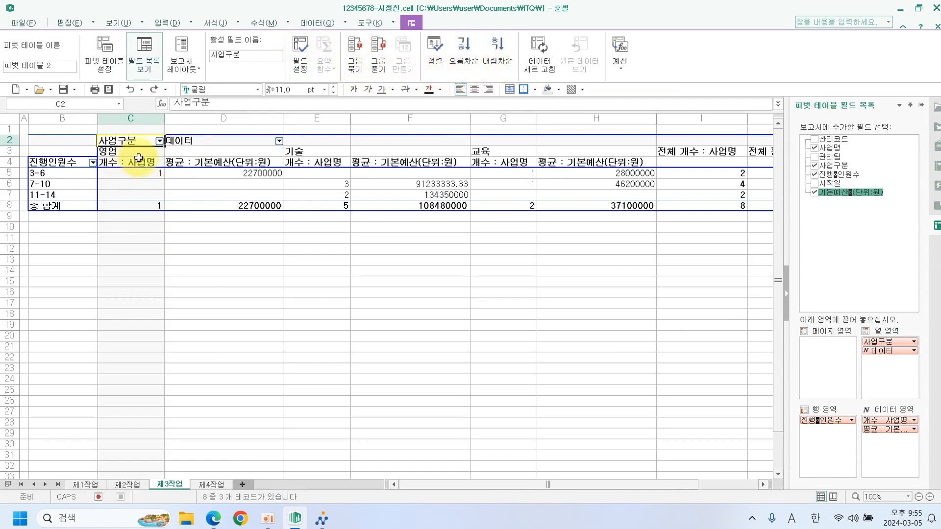
In pivot table settings, turn off row grand totals and show *** in empty cells.
{"action": "left_click", "coordinate": [116, 175]}
{"action": "left_click", "coordinate": [117, 72]}
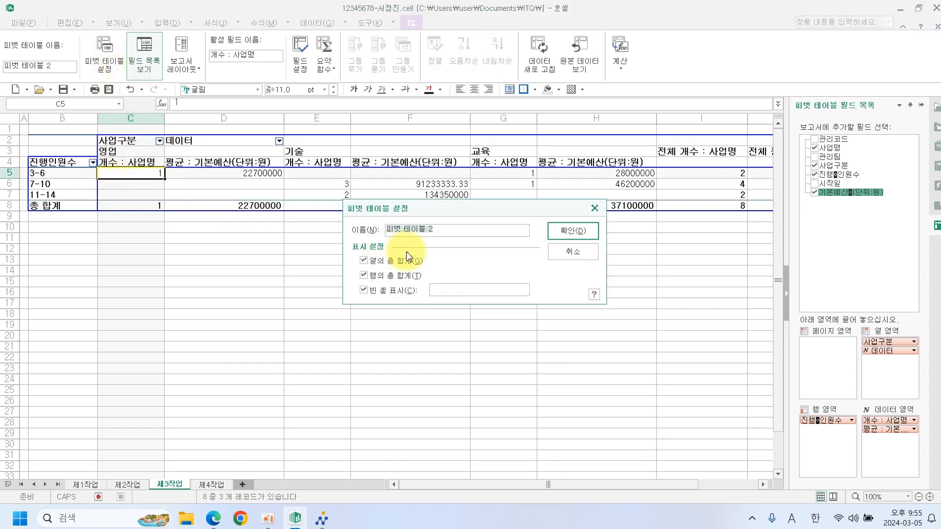
{"action": "left_click", "coordinate": [387, 275]}
{"action": "left_click", "coordinate": [435, 292]}
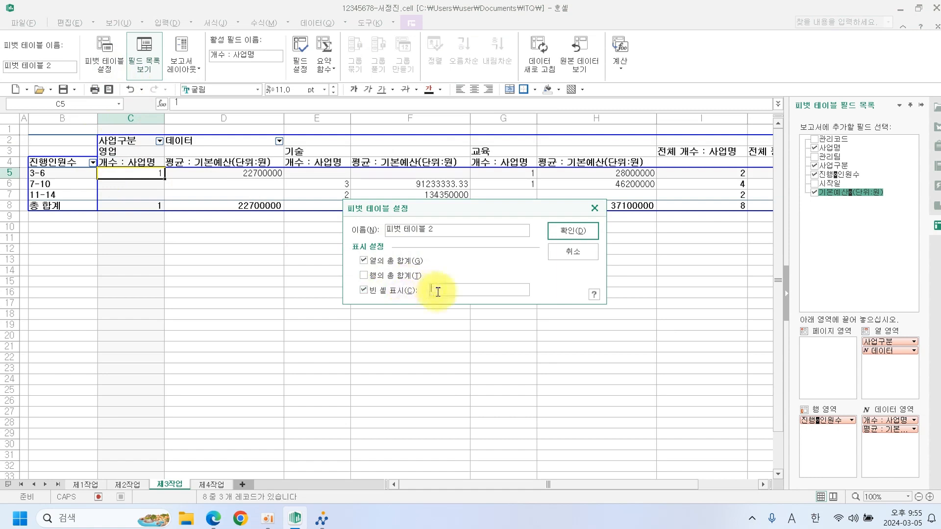
{"action": "type", "text": "*"}
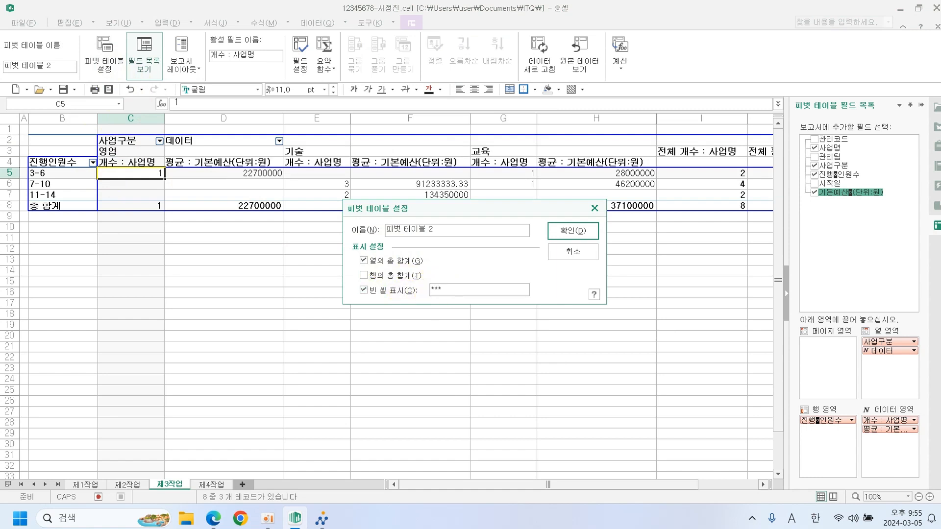
{"action": "left_click", "coordinate": [572, 231]}
{"action": "left_click", "coordinate": [327, 281]}
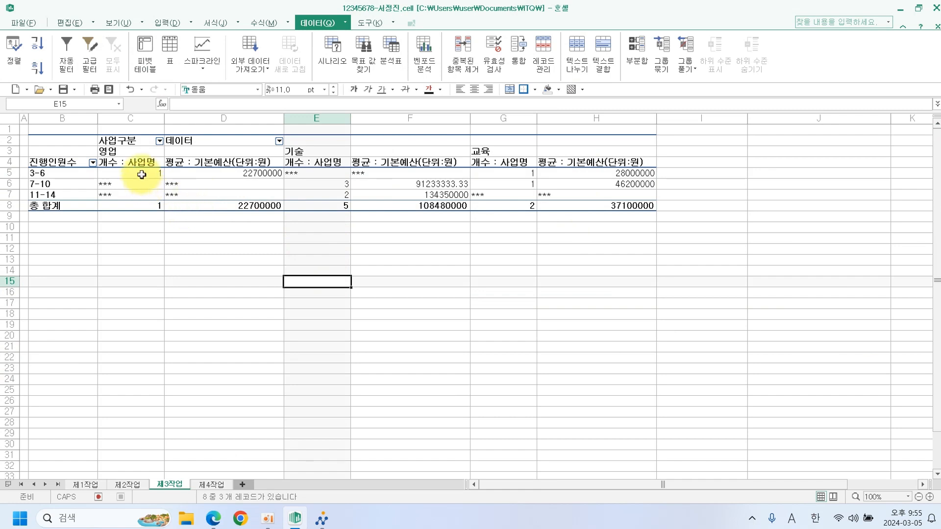
Apply comma-style thousands separators to the pivot counts and average budgets in C5:H8.
{"action": "left_click_drag", "start_coordinate": [142, 175], "coordinate": [567, 204]}
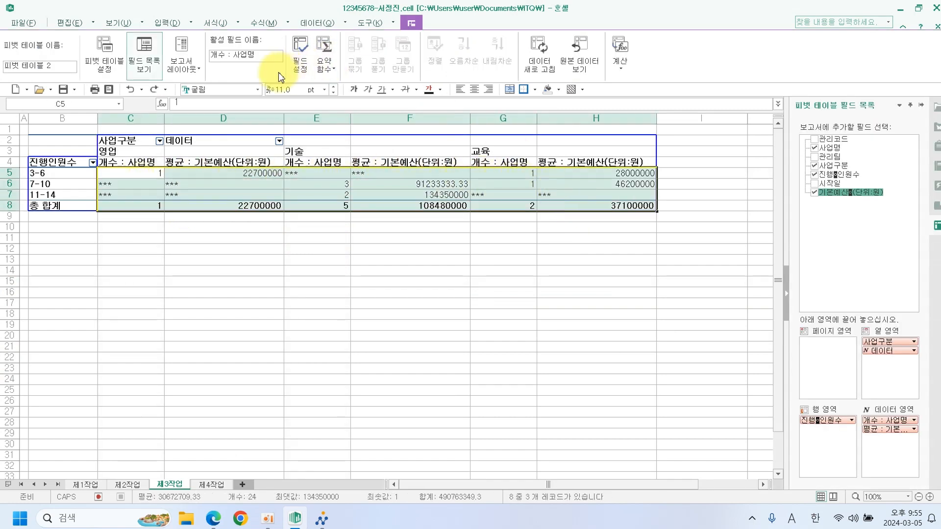
{"action": "left_click", "coordinate": [70, 23]}
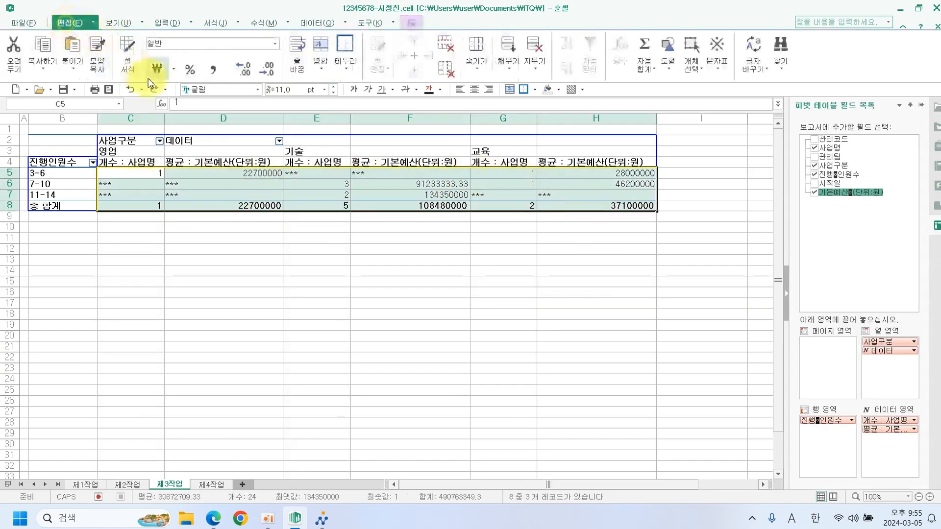
{"action": "left_click", "coordinate": [213, 70]}
{"action": "left_click", "coordinate": [240, 259]}
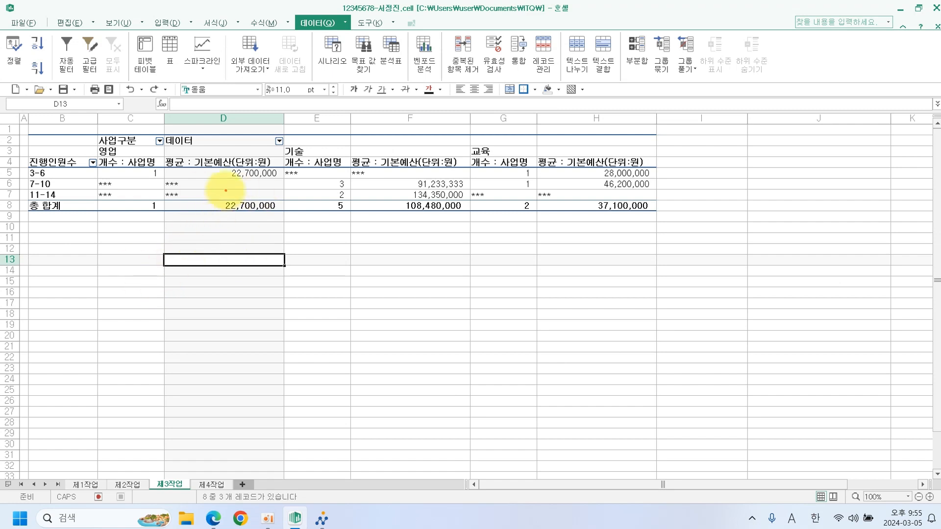
{"action": "left_click_drag", "start_coordinate": [223, 206], "coordinate": [629, 208]}
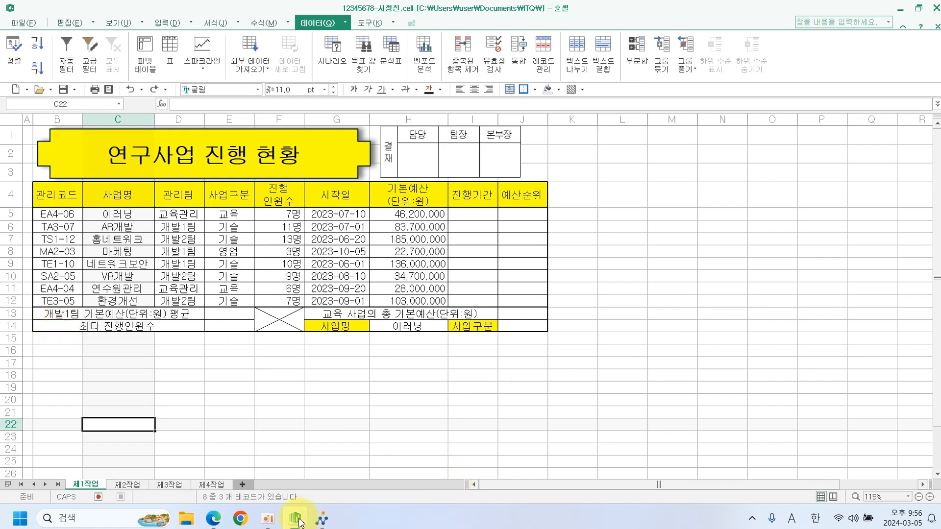
Bring the exam PDF forward in Edge and scroll to the page 4 pie chart task.
{"action": "left_click", "coordinate": [221, 521]}
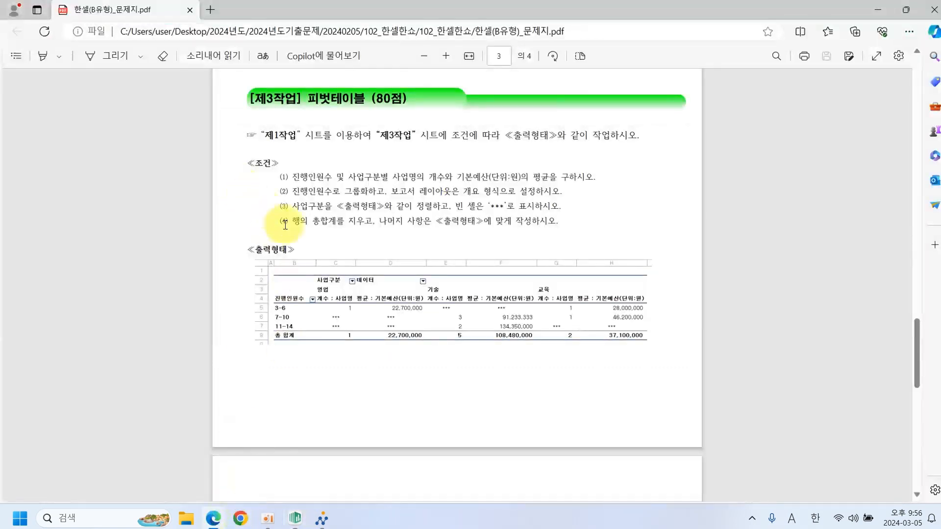
{"action": "scroll", "coordinate": [285, 225], "scroll_direction": "down", "scroll_amount": 15}
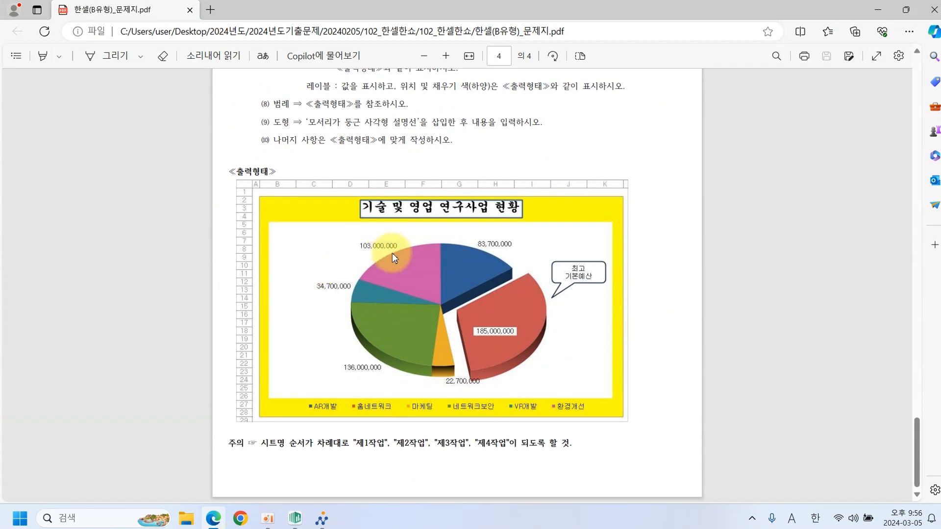
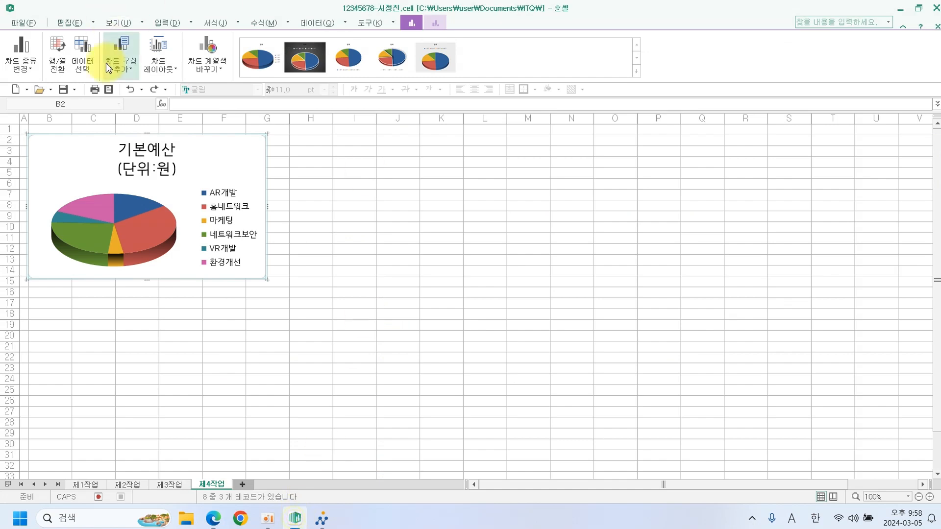
Stretch the pie chart over B2:K28, then apply layout 6 (slice labels, bottom legend) and style 3.
{"action": "left_click_drag", "start_coordinate": [85, 138], "coordinate": [89, 139]}
{"action": "left_click_drag", "start_coordinate": [268, 280], "coordinate": [460, 426]}
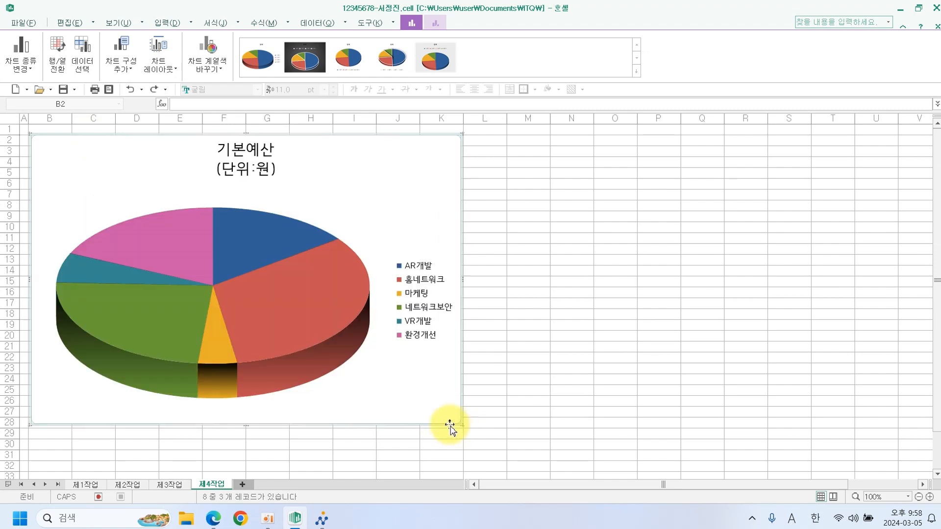
{"action": "left_click", "coordinate": [170, 69]}
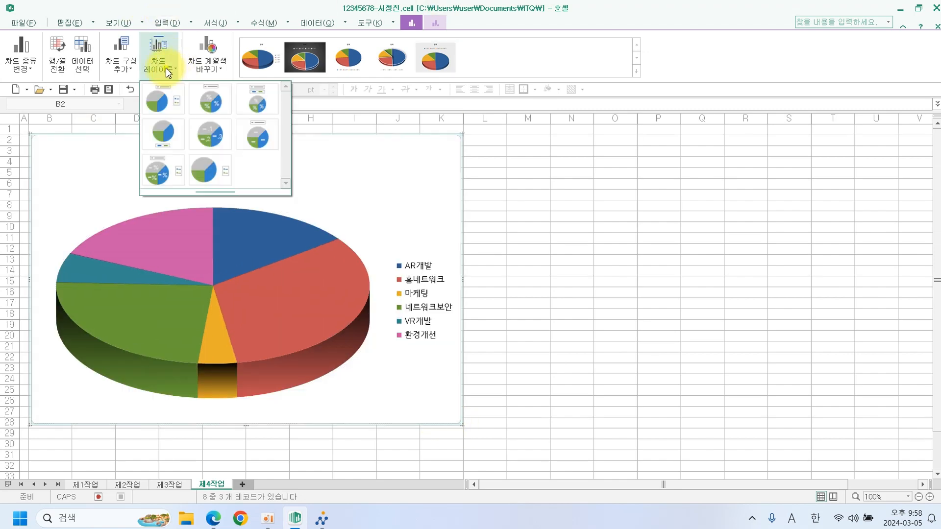
{"action": "left_click", "coordinate": [228, 132]}
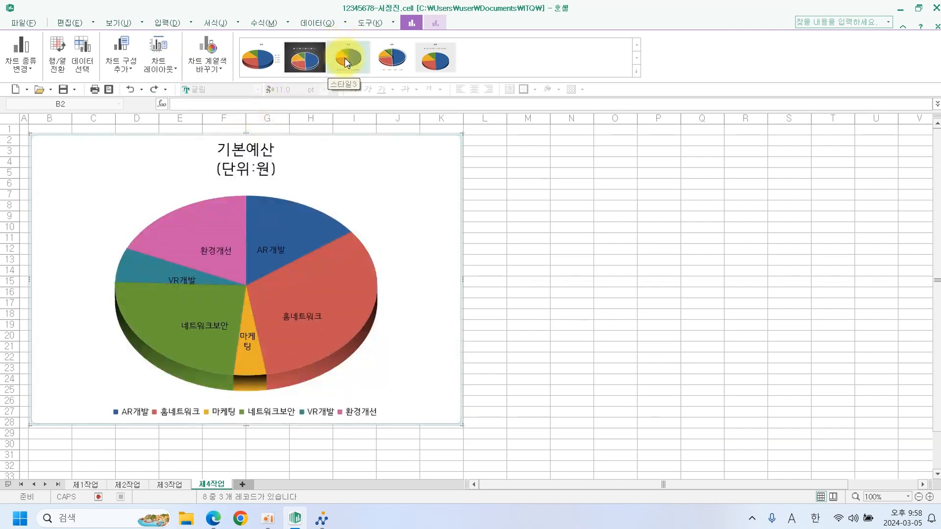
{"action": "left_click", "coordinate": [345, 61]}
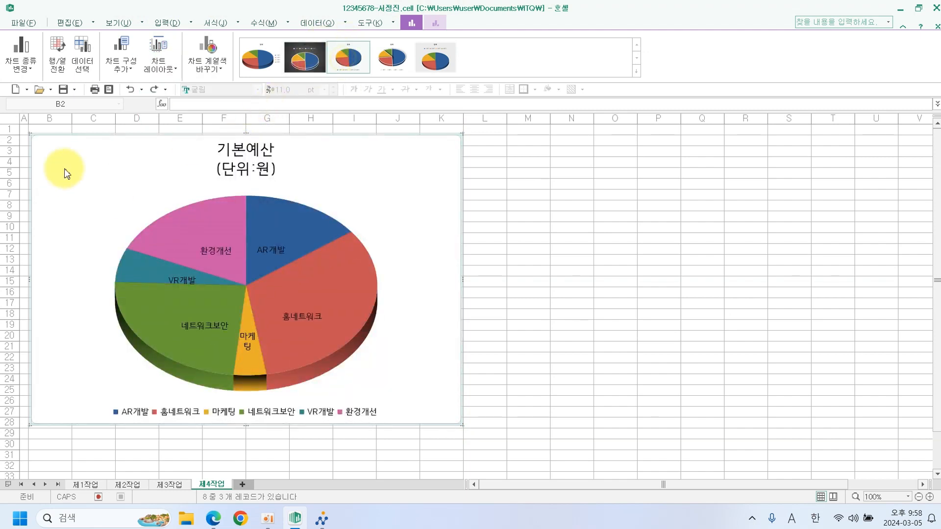
{"action": "left_click", "coordinate": [209, 524]}
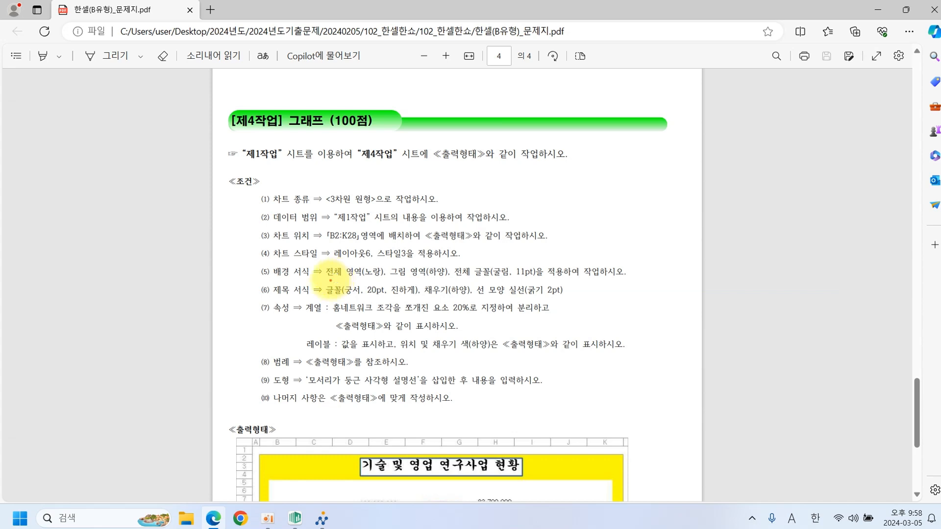
Underline the PDF's yellow chart area and white plot area requirements, then go back to Hancell.
{"action": "left_click", "coordinate": [331, 280]}
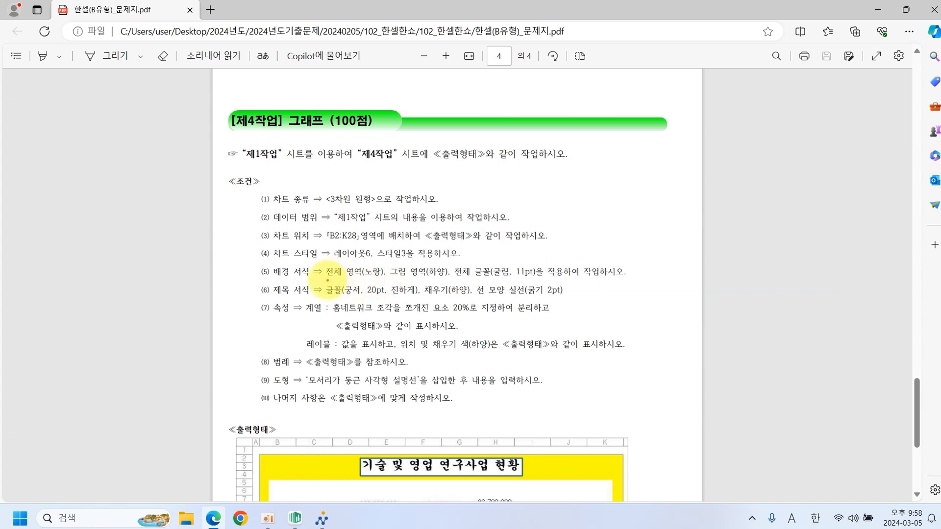
{"action": "mouse_move", "coordinate": [327, 281]}
{"action": "left_mouse_down"}
{"action": "mouse_move", "coordinate": [514, 283]}
{"action": "mouse_move", "coordinate": [543, 273]}
{"action": "left_mouse_up"}
{"action": "left_click", "coordinate": [471, 284]}
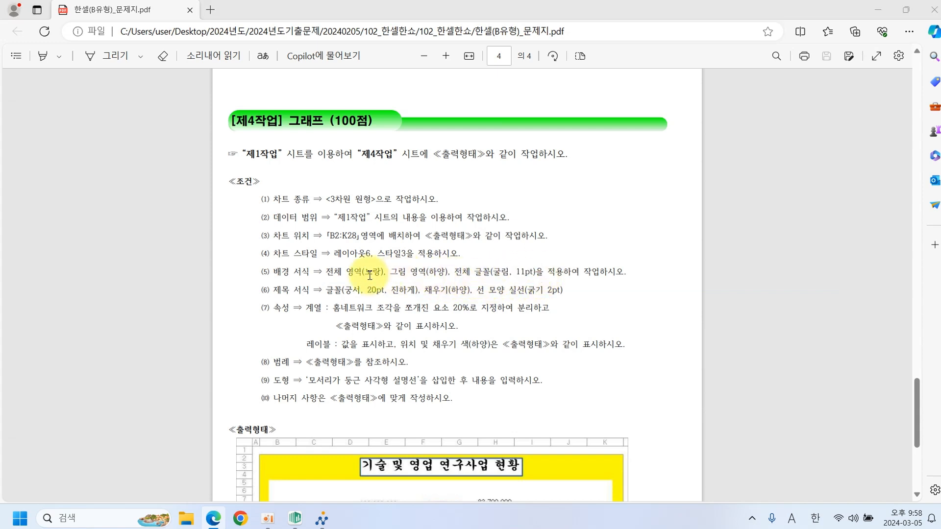
{"action": "left_click", "coordinate": [295, 519]}
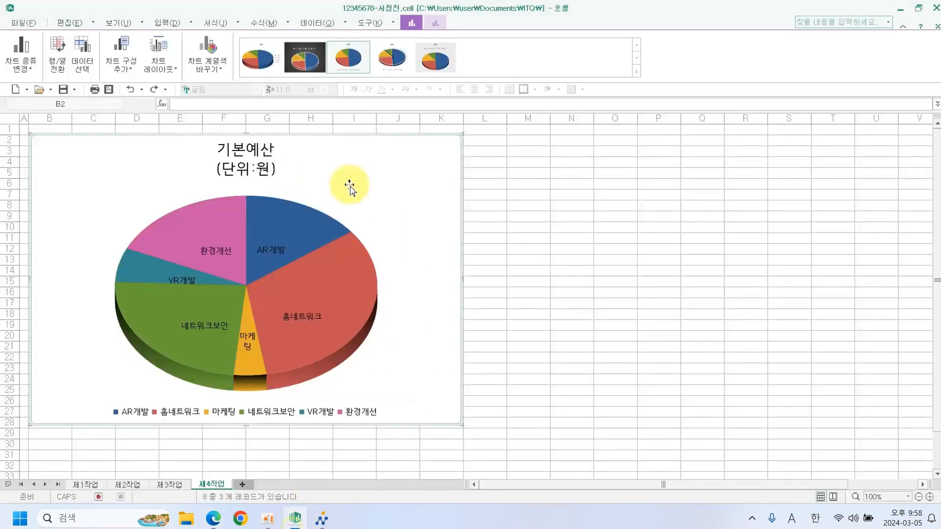
Fill the chart area with solid yellow.
{"action": "double_click", "coordinate": [443, 155]}
{"action": "left_click", "coordinate": [362, 143]}
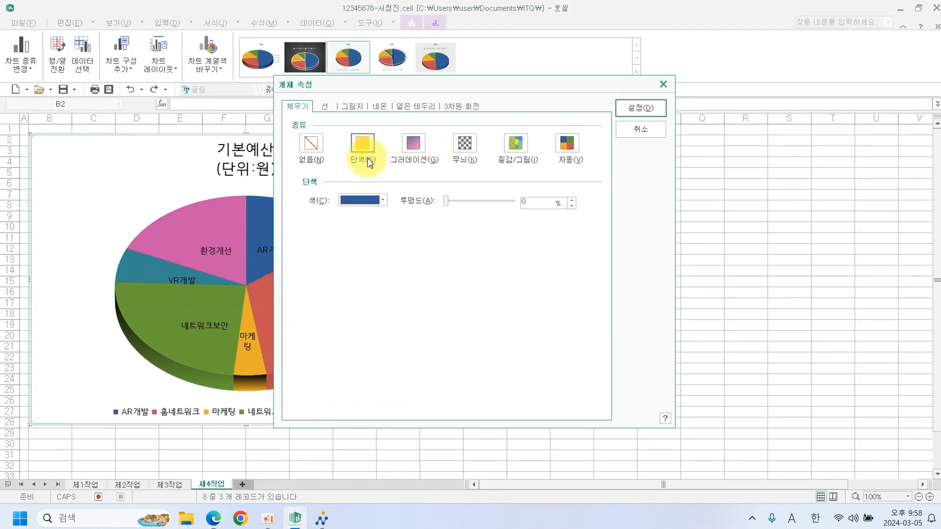
{"action": "left_click", "coordinate": [383, 200]}
{"action": "left_click", "coordinate": [375, 306]}
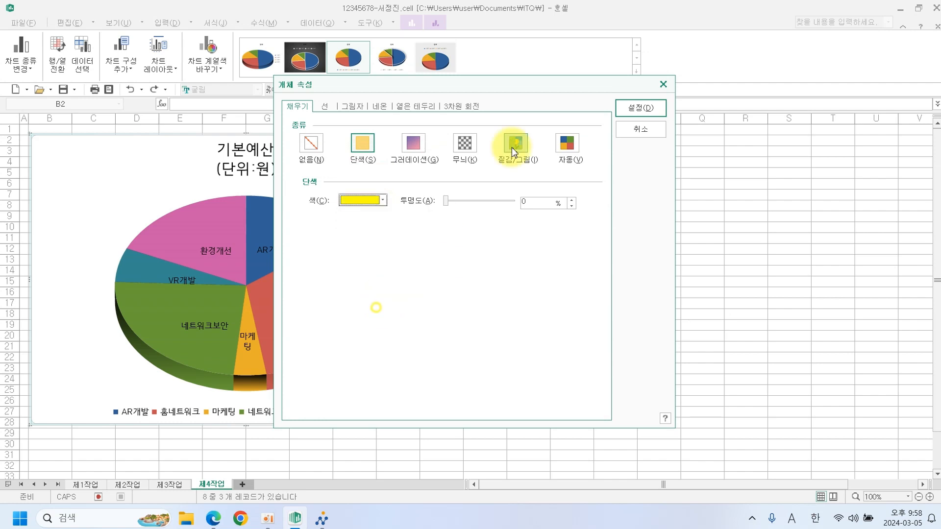
{"action": "left_click", "coordinate": [617, 115]}
Fill the plot area with solid white.
{"action": "left_click", "coordinate": [393, 236]}
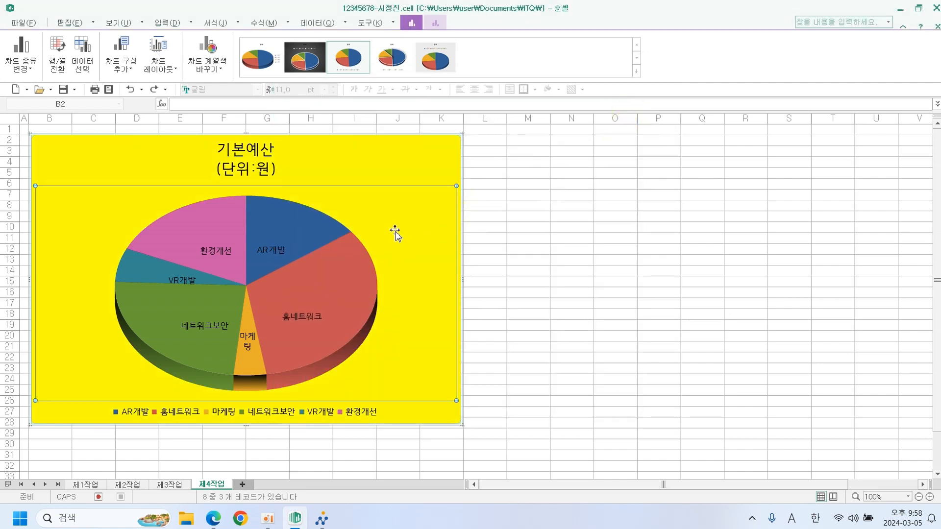
{"action": "double_click", "coordinate": [398, 230]}
{"action": "left_click", "coordinate": [363, 158]}
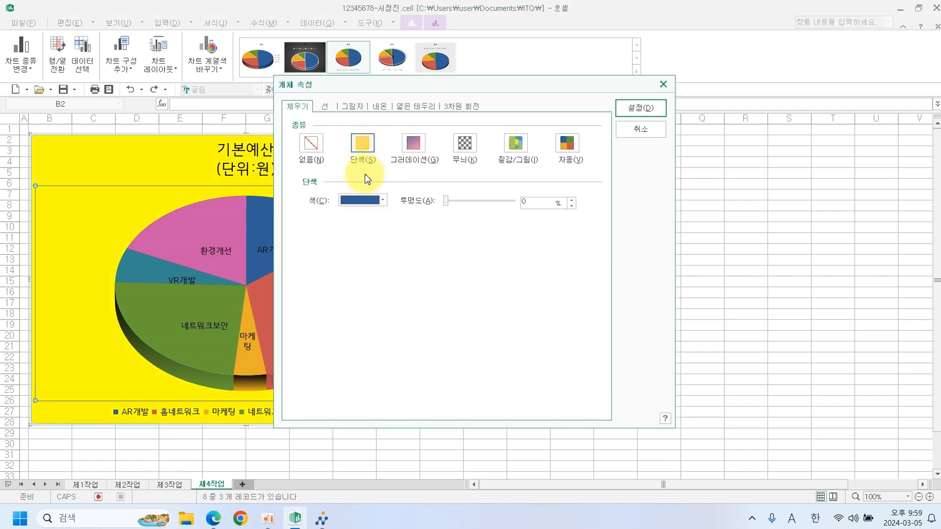
{"action": "left_click", "coordinate": [366, 200]}
{"action": "left_click", "coordinate": [345, 230]}
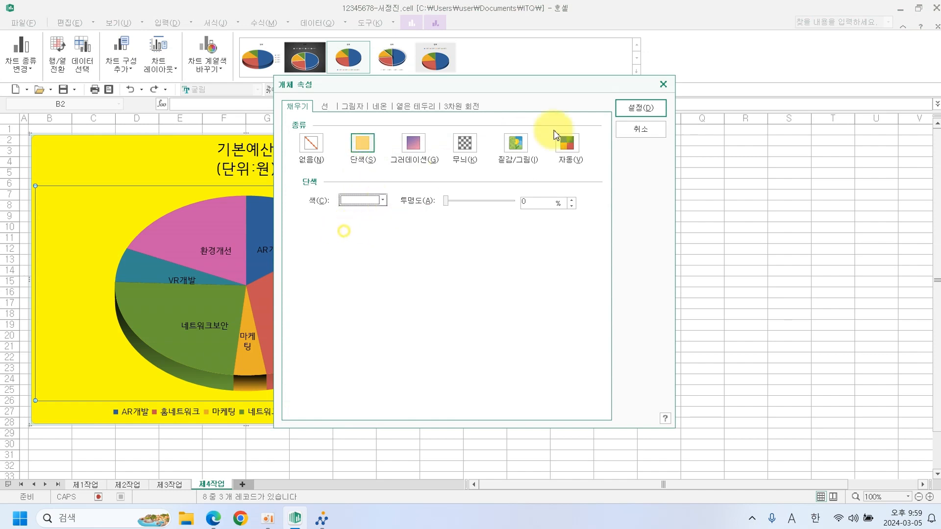
{"action": "left_click", "coordinate": [632, 111]}
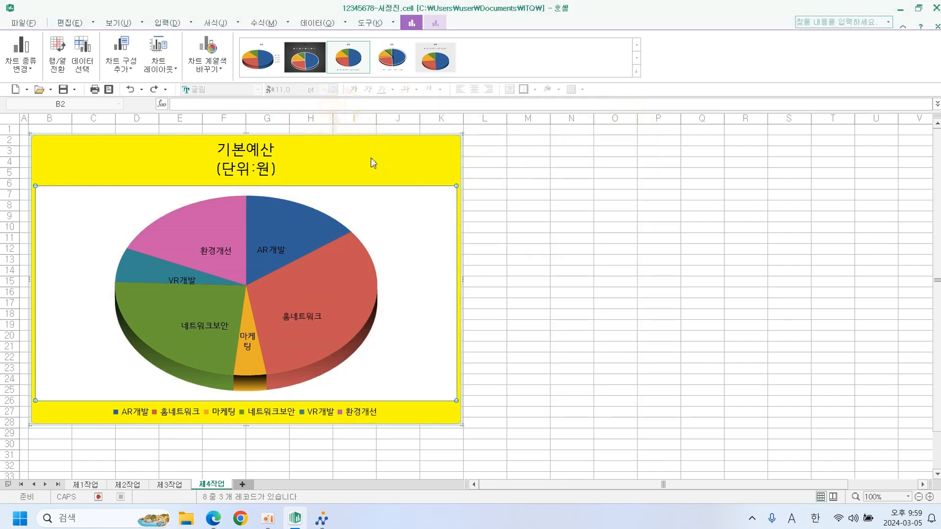
Set the pie's data labels to 굴림 11 pt.
{"action": "left_click", "coordinate": [282, 251]}
{"action": "right_click", "coordinate": [280, 251]}
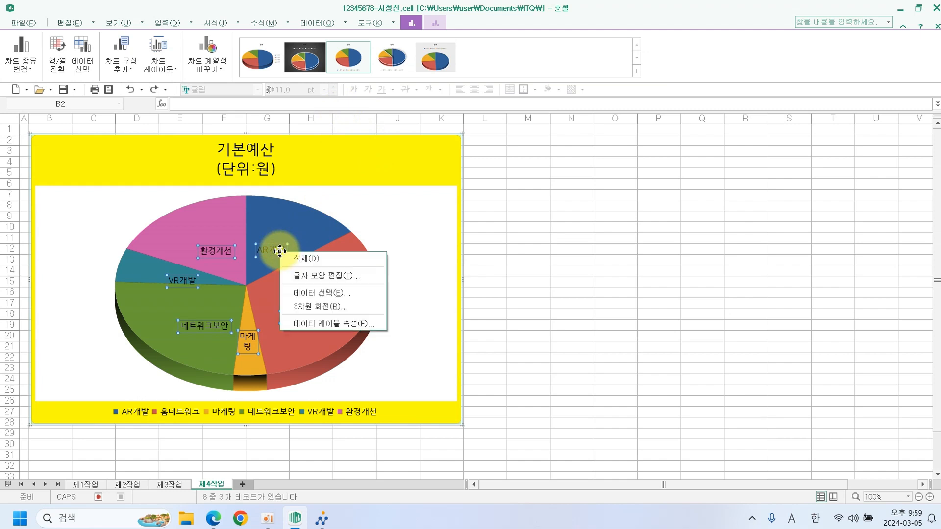
{"action": "left_click", "coordinate": [321, 275]}
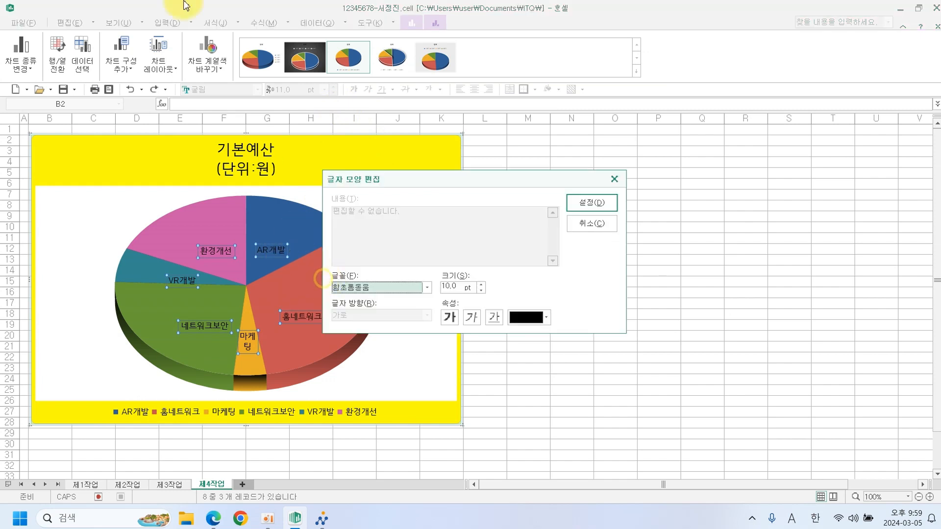
{"action": "left_click", "coordinate": [427, 287]}
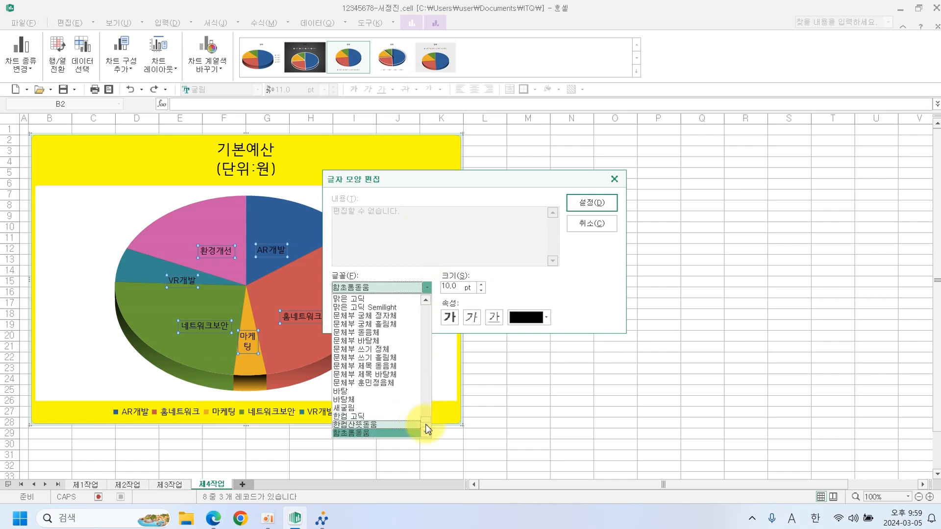
{"action": "left_click_drag", "start_coordinate": [425, 424], "coordinate": [426, 420]}
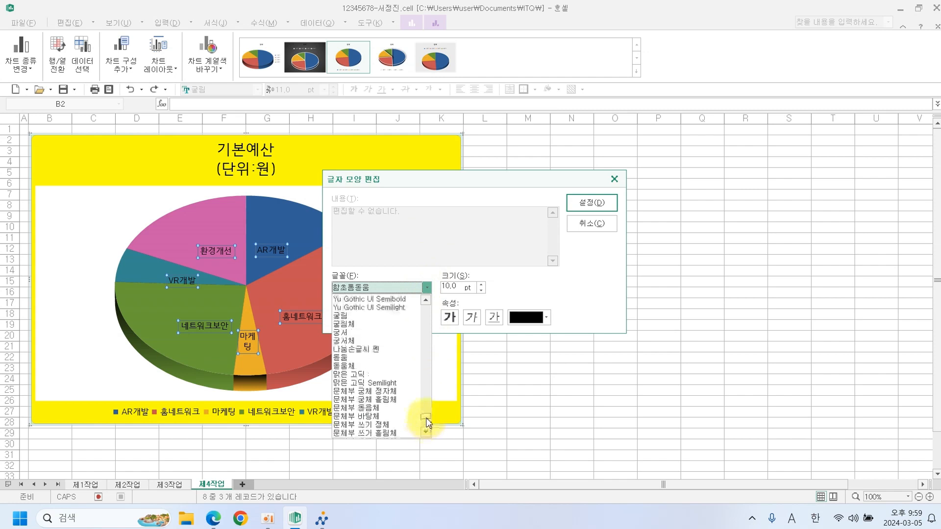
{"action": "left_click", "coordinate": [373, 317]}
{"action": "left_click", "coordinate": [481, 284]}
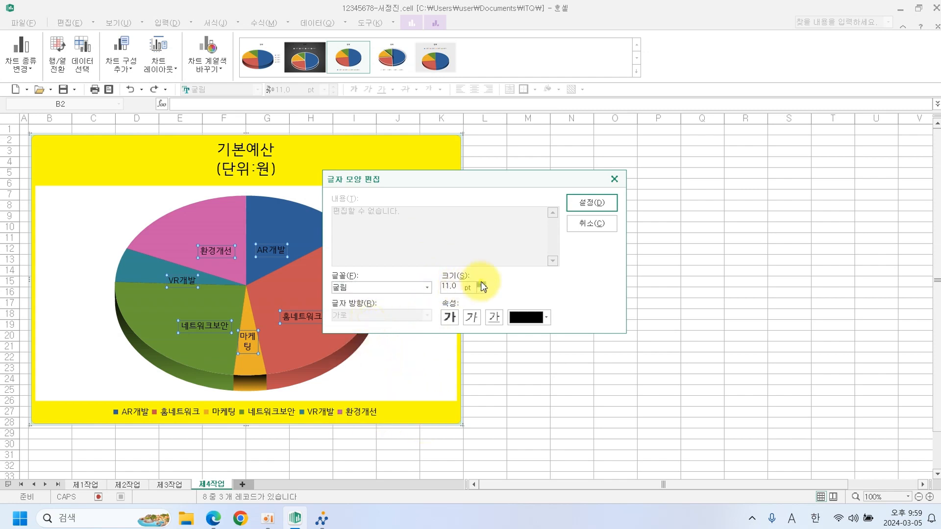
{"action": "left_click", "coordinate": [589, 206]}
Change the legend text font to 굴림.
{"action": "left_click", "coordinate": [336, 413]}
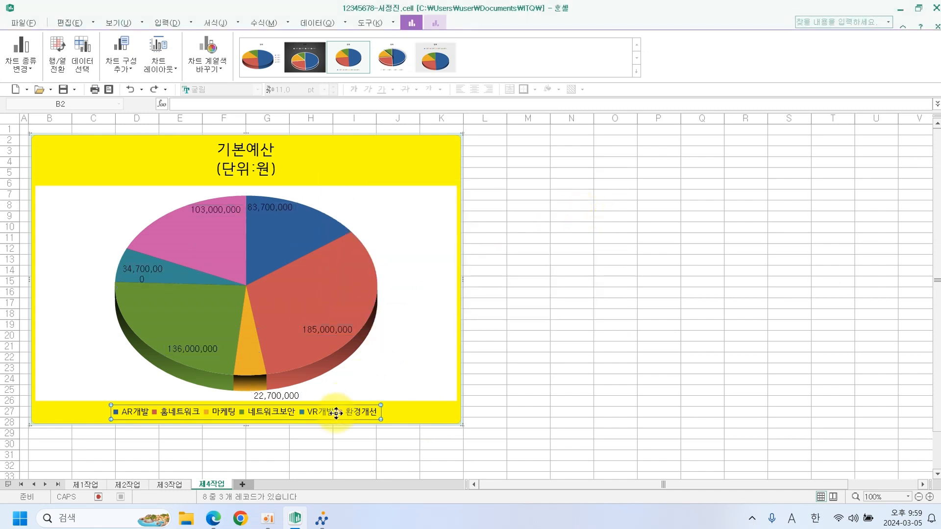
{"action": "right_click", "coordinate": [336, 413]}
{"action": "left_click", "coordinate": [373, 436]}
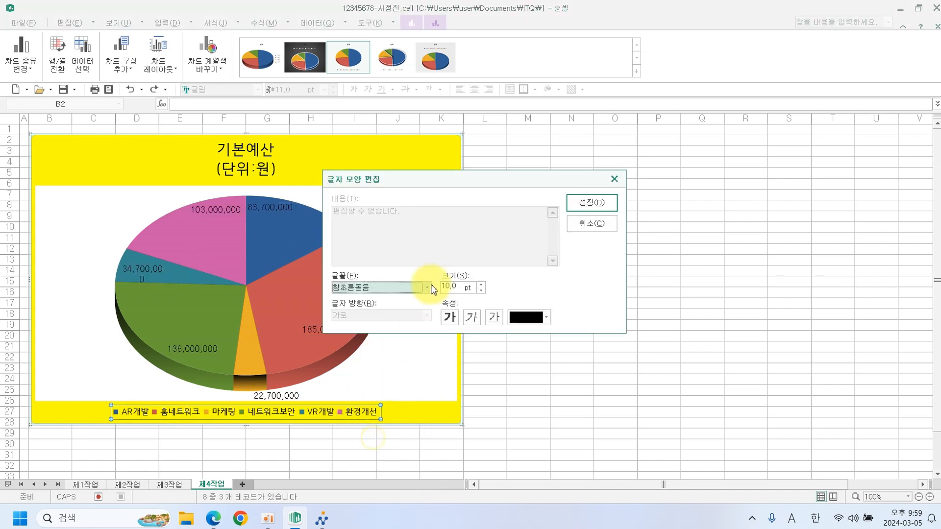
{"action": "left_click", "coordinate": [426, 288]}
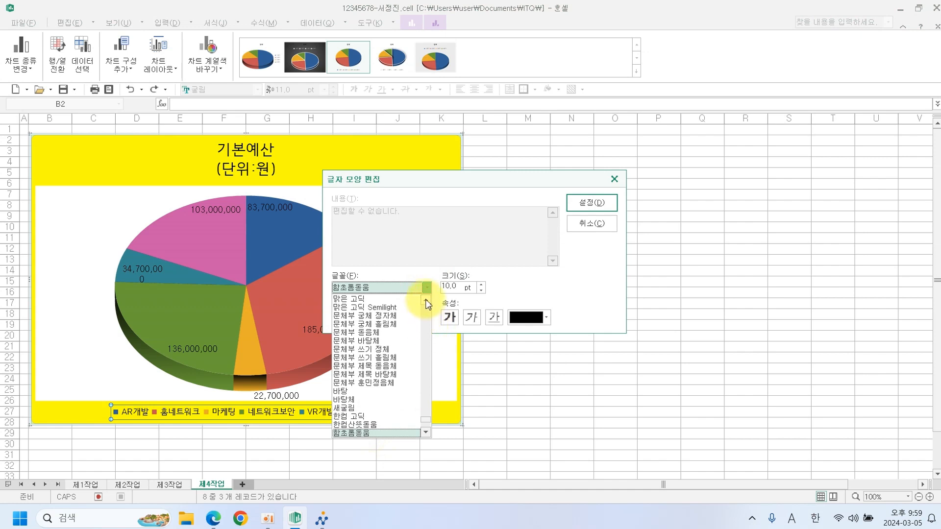
{"action": "left_click", "coordinate": [426, 302]}
{"action": "left_click", "coordinate": [426, 302]}
{"action": "left_click", "coordinate": [426, 302]}
{"action": "left_click", "coordinate": [426, 302]}
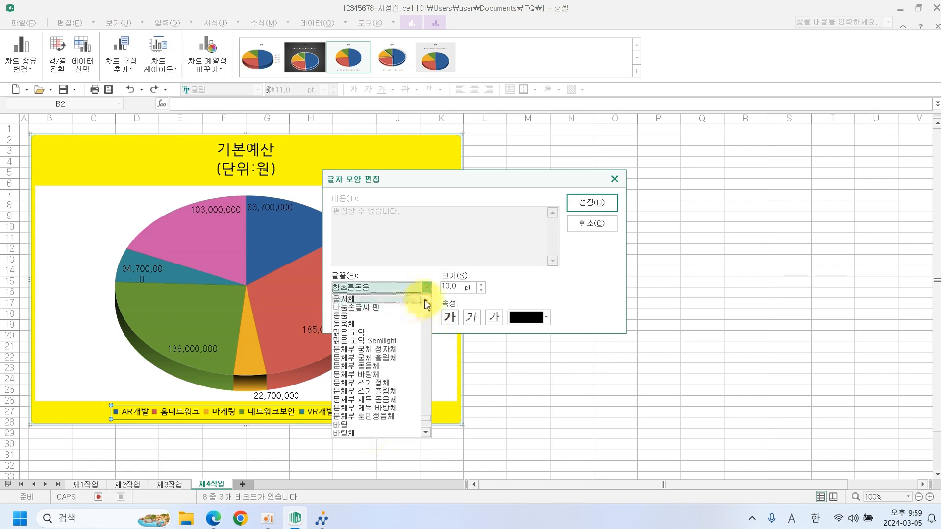
{"action": "left_click", "coordinate": [426, 302]}
{"action": "left_click", "coordinate": [426, 302]}
{"action": "left_click", "coordinate": [426, 302]}
{"action": "left_click", "coordinate": [402, 308]}
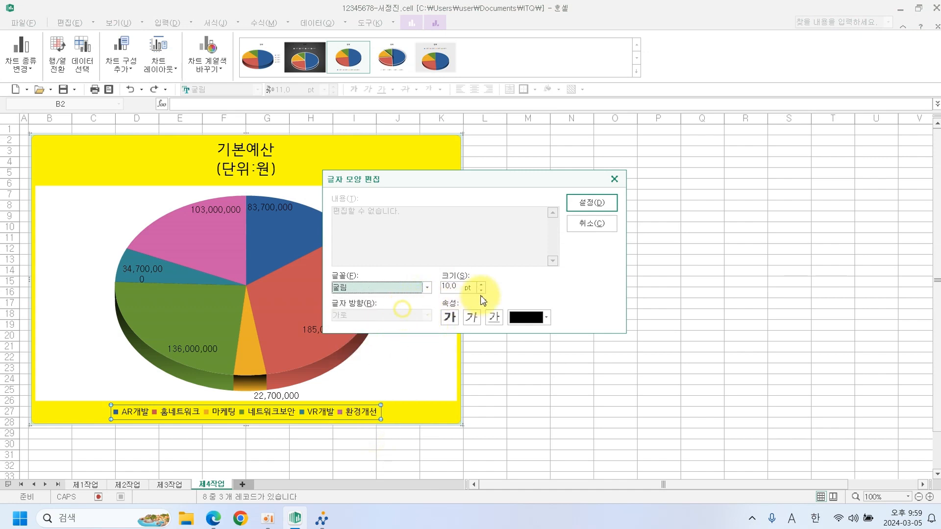
{"action": "left_click", "coordinate": [591, 204]}
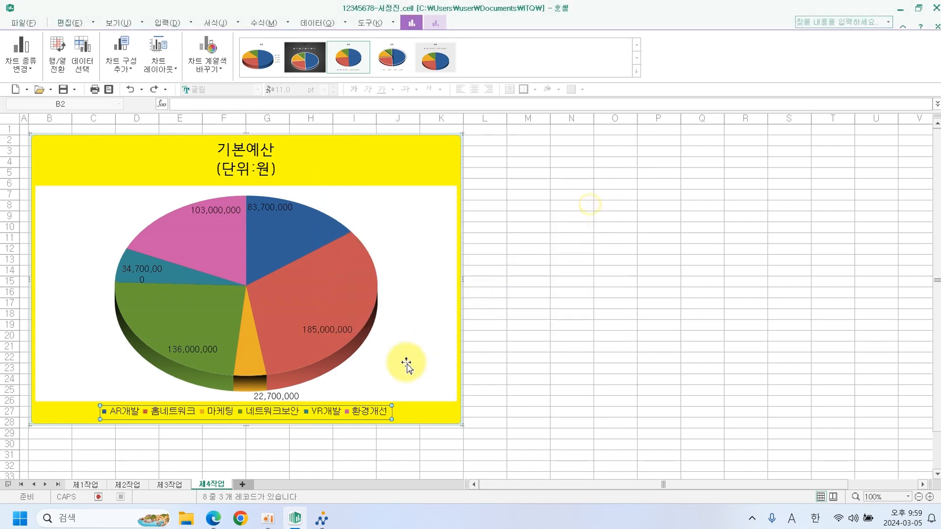
{"action": "left_click", "coordinate": [214, 518]}
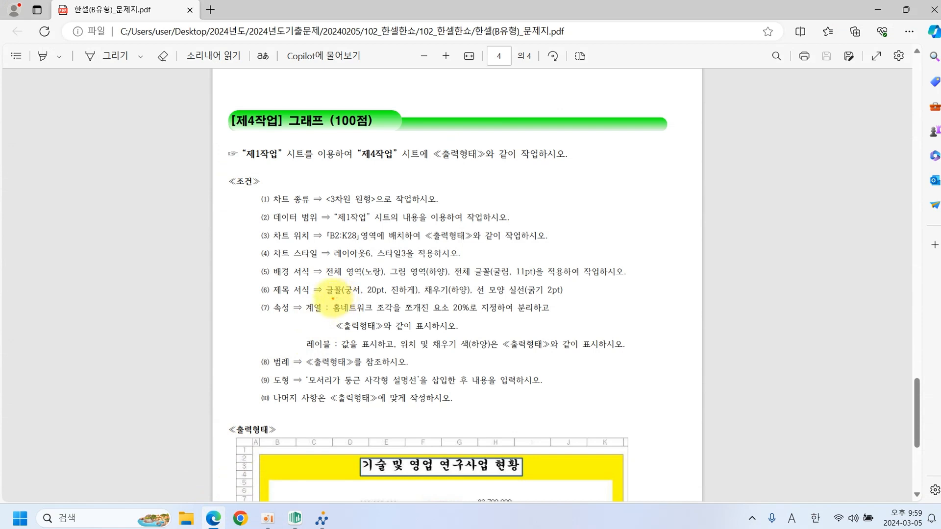
Underline the chart title requirements: 궁서 20pt bold, white fill, 2pt solid border.
{"action": "left_click_drag", "start_coordinate": [333, 296], "coordinate": [557, 297]}
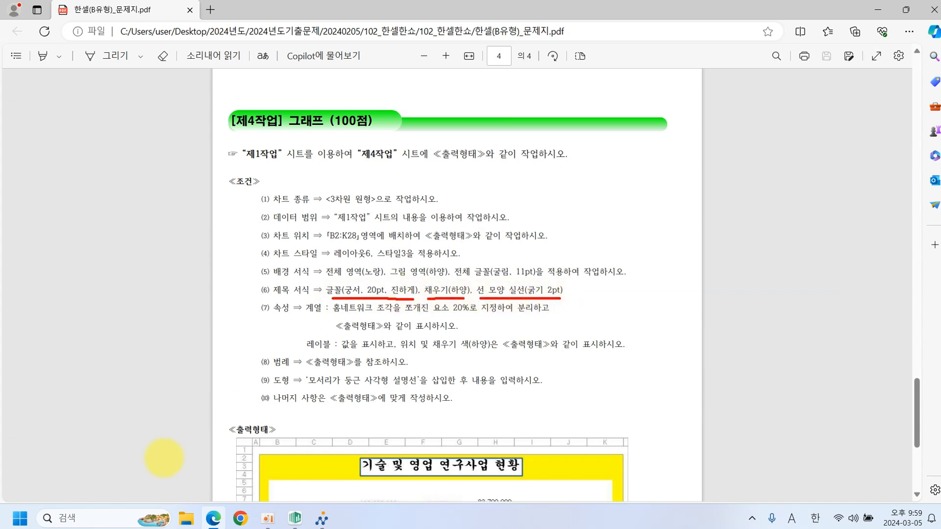
Replace the chart title text with '기술 및 영업 연구사업 현황'.
{"action": "left_click", "coordinate": [295, 518]}
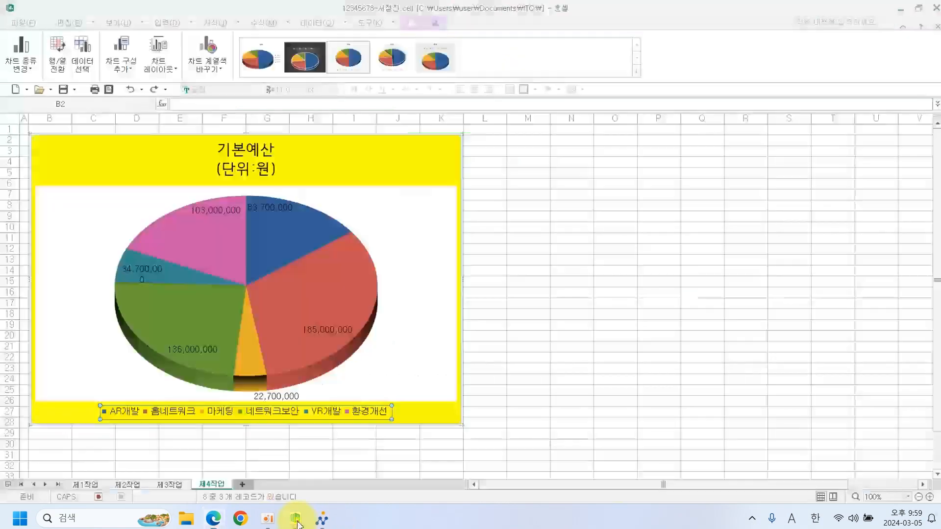
{"action": "left_click", "coordinate": [253, 165]}
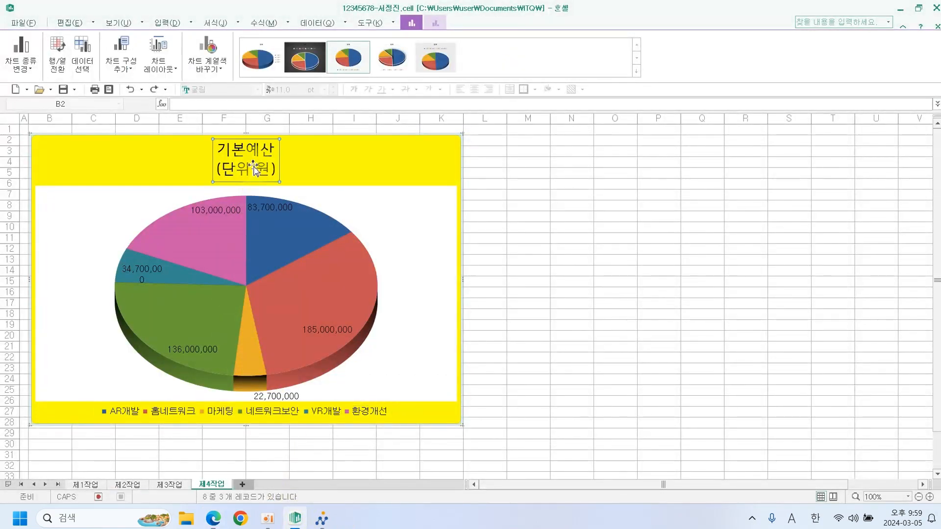
{"action": "right_click", "coordinate": [253, 165]}
{"action": "left_click", "coordinate": [339, 189]}
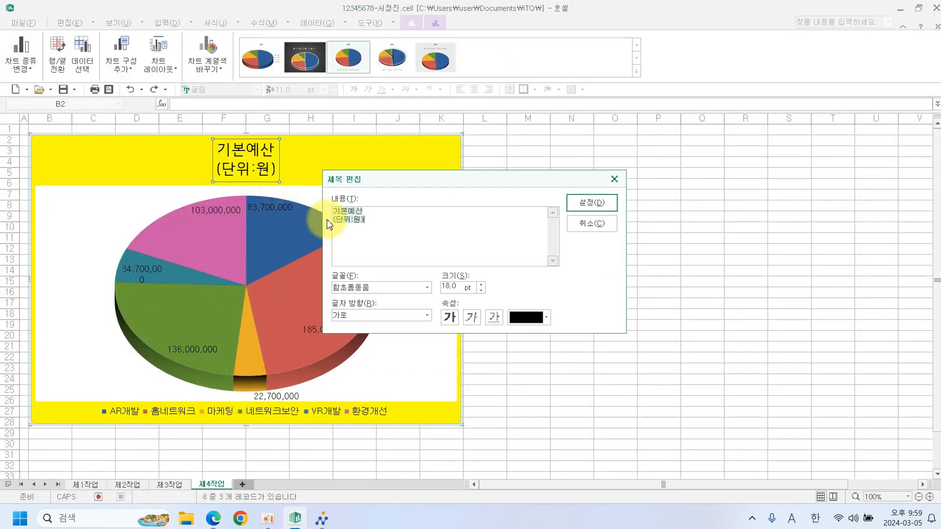
{"action": "key", "text": "Delete"}
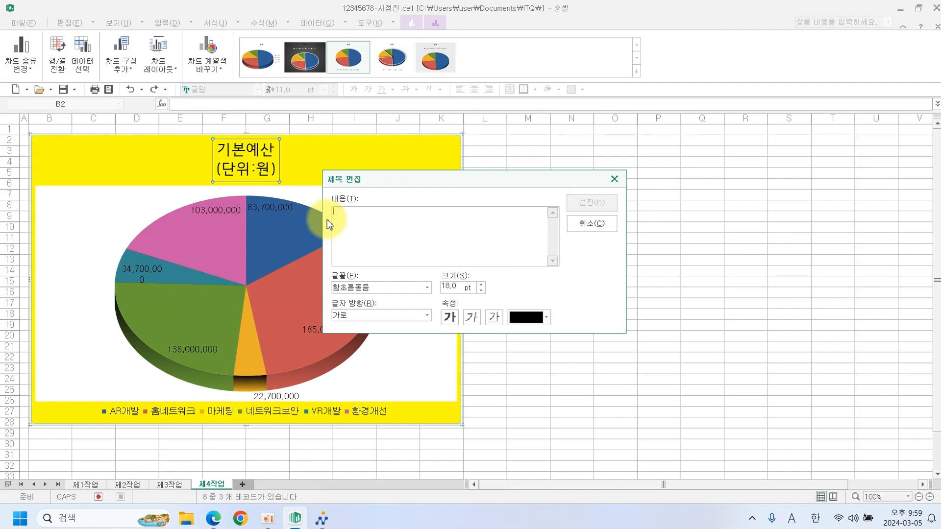
{"action": "type", "text": "기술 및 영업 연구사업 현황"}
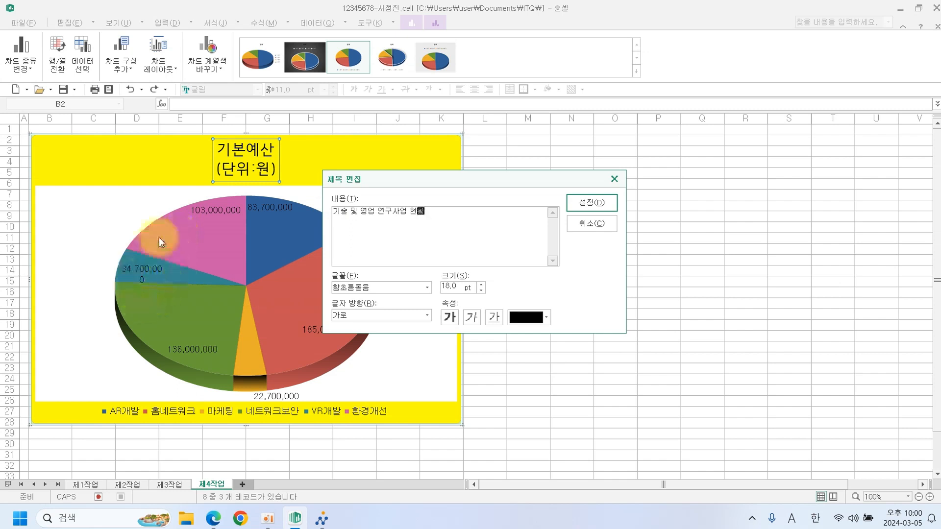
Format the chart title in 궁서, 20 pt, bold.
{"action": "left_click", "coordinate": [427, 288]}
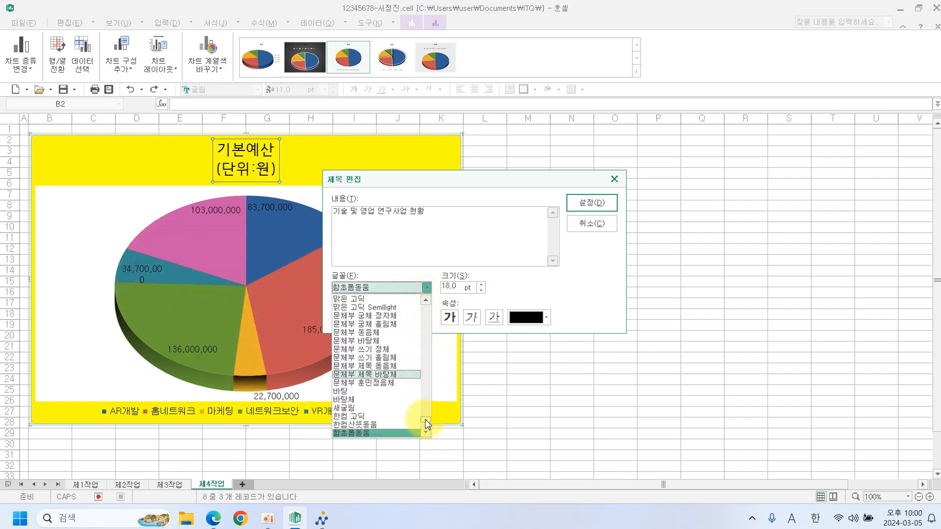
{"action": "left_click_drag", "start_coordinate": [425, 419], "coordinate": [425, 416]}
{"action": "left_click", "coordinate": [361, 333]}
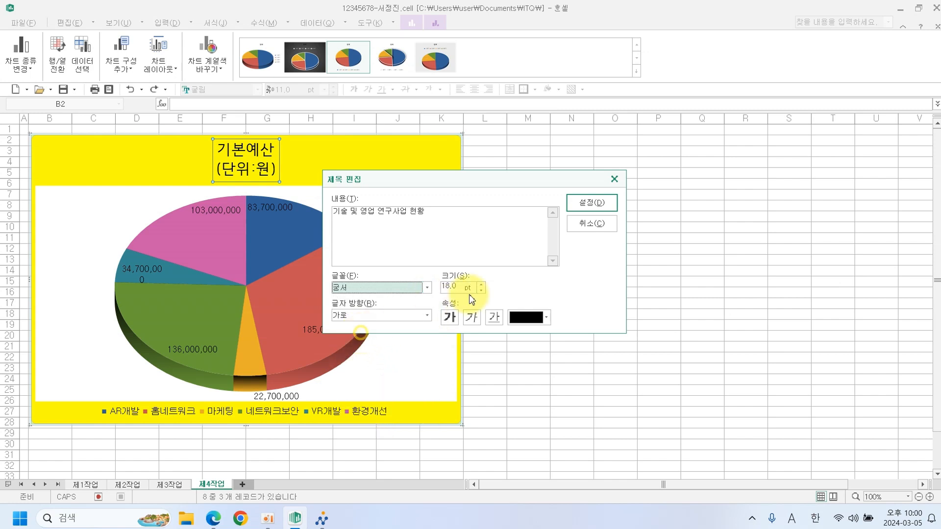
{"action": "left_click", "coordinate": [483, 284]}
{"action": "left_click", "coordinate": [482, 284]}
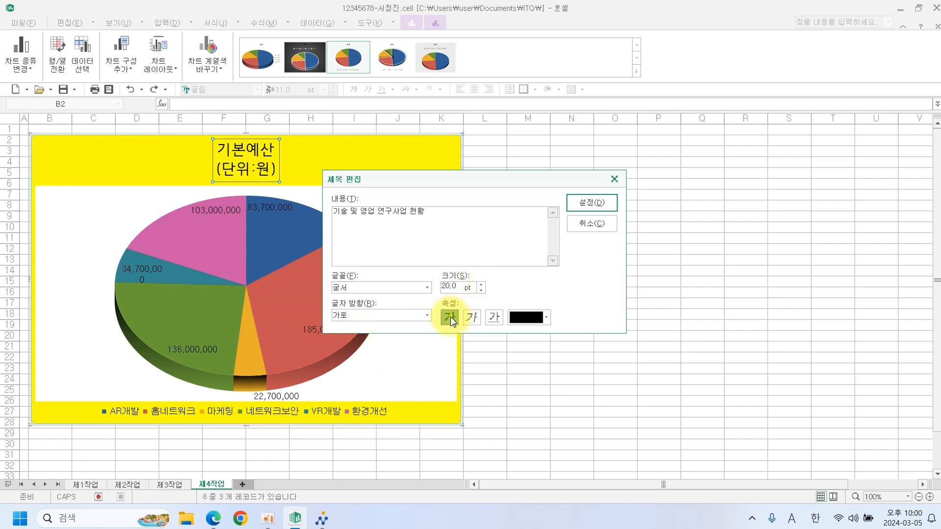
{"action": "left_click", "coordinate": [580, 205]}
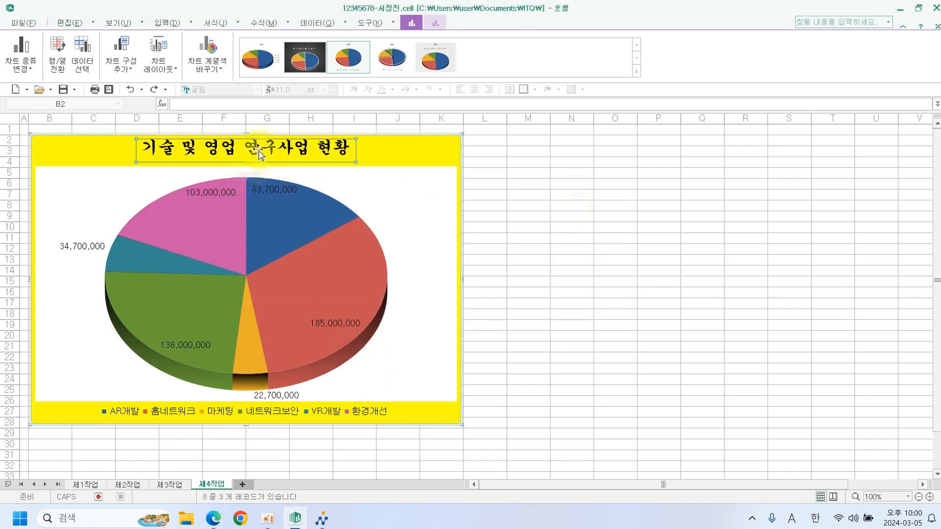
{"action": "double_click", "coordinate": [261, 151]}
Fill the chart title box with solid white.
{"action": "left_click", "coordinate": [369, 149]}
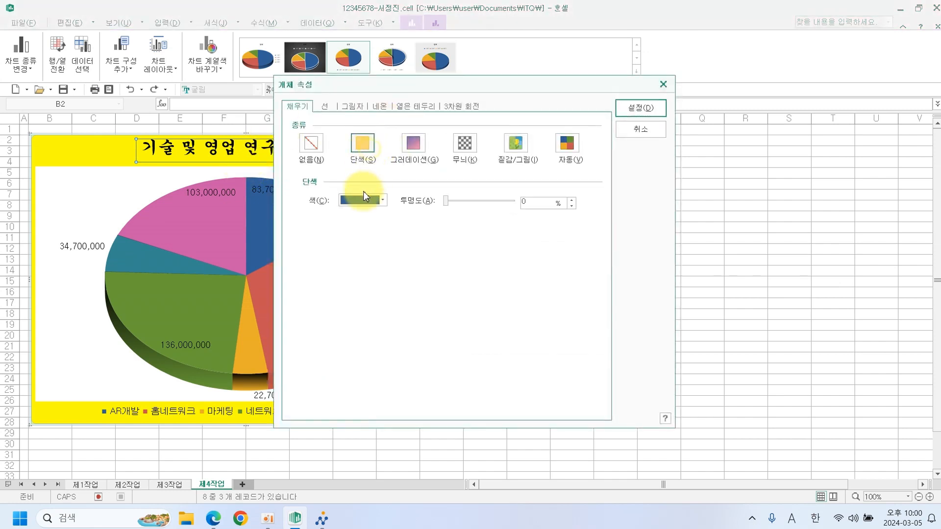
{"action": "left_click", "coordinate": [363, 201]}
{"action": "left_click", "coordinate": [345, 233]}
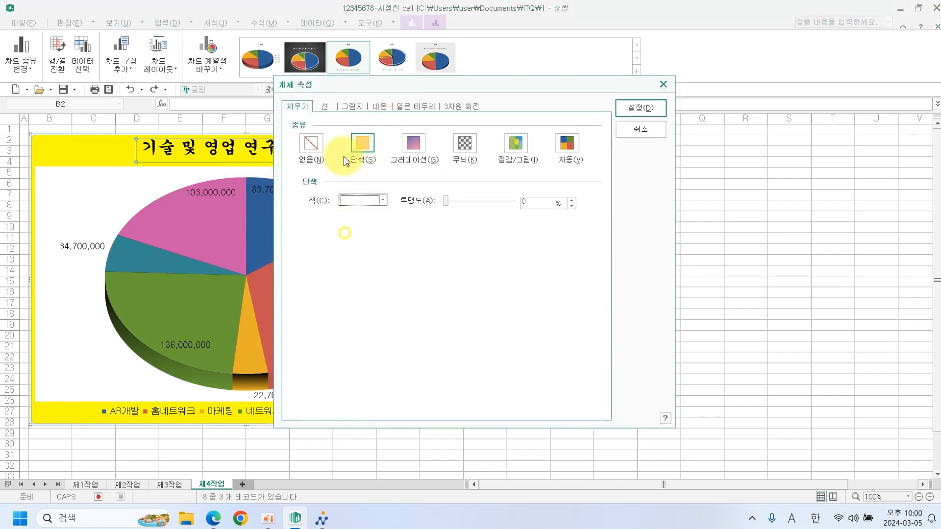
Give the chart title a solid 2 pt outline.
{"action": "left_click", "coordinate": [326, 109]}
{"action": "left_click", "coordinate": [389, 142]}
{"action": "left_click", "coordinate": [388, 153]}
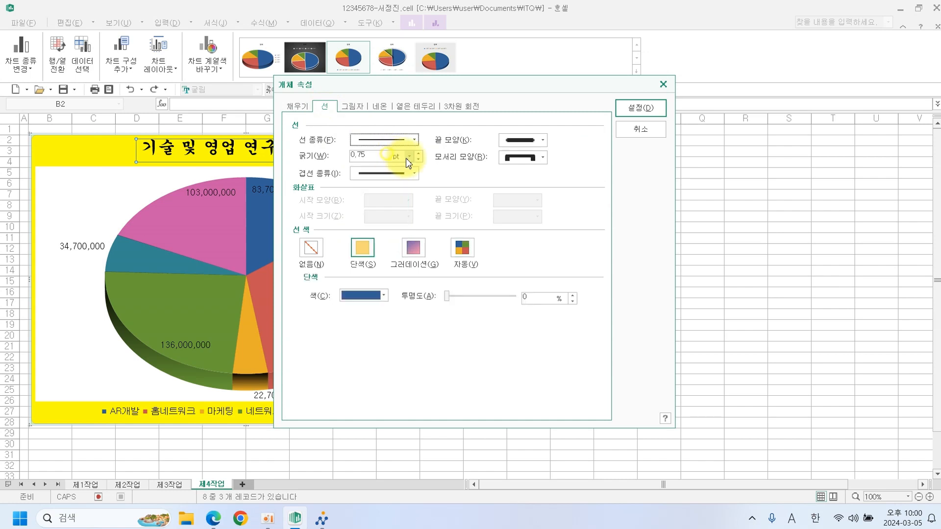
{"action": "left_click", "coordinate": [417, 154]}
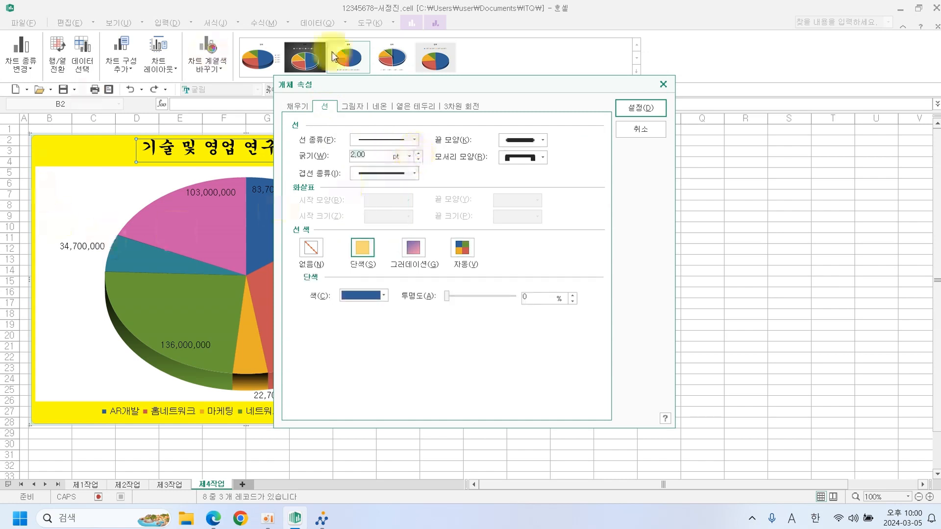
{"action": "left_click", "coordinate": [630, 108]}
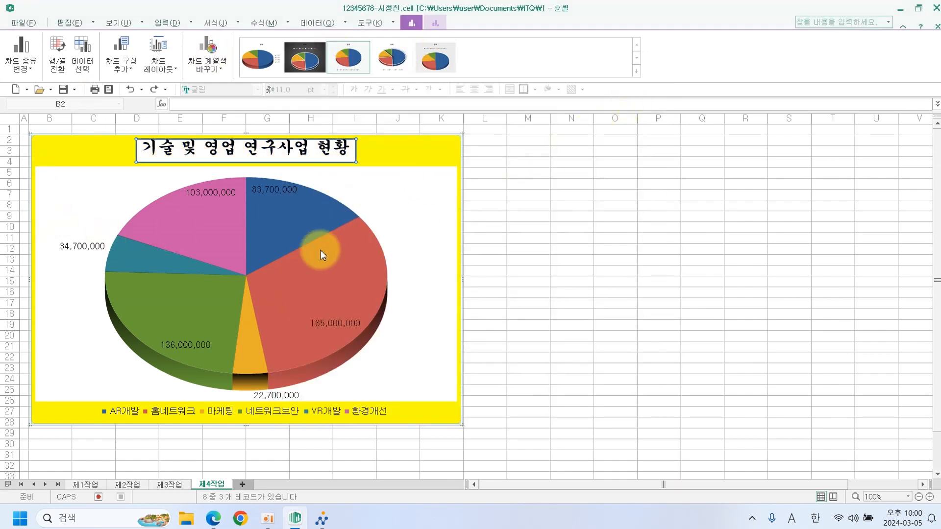
{"action": "left_click", "coordinate": [213, 517]}
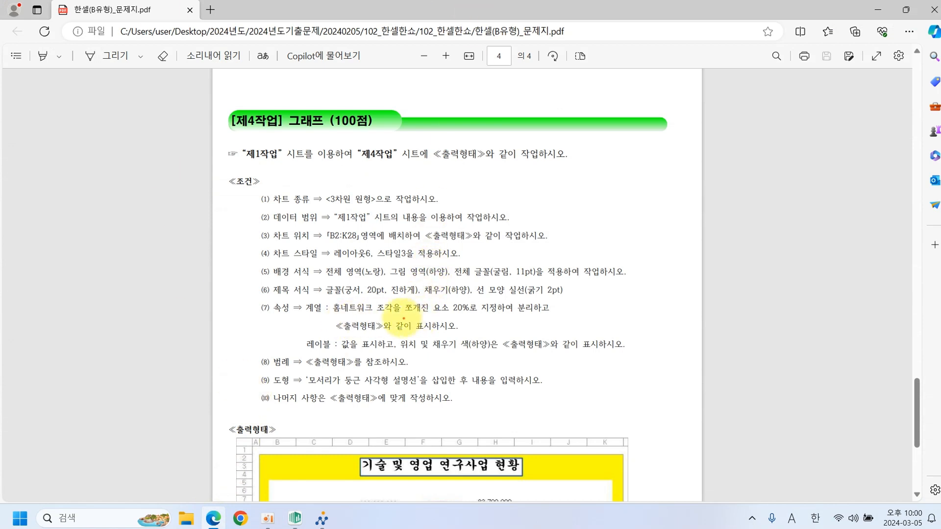
Underline the 20% slice explosion, value label and white label fill requirements in the PDF.
{"action": "left_click_drag", "start_coordinate": [444, 314], "coordinate": [481, 316]}
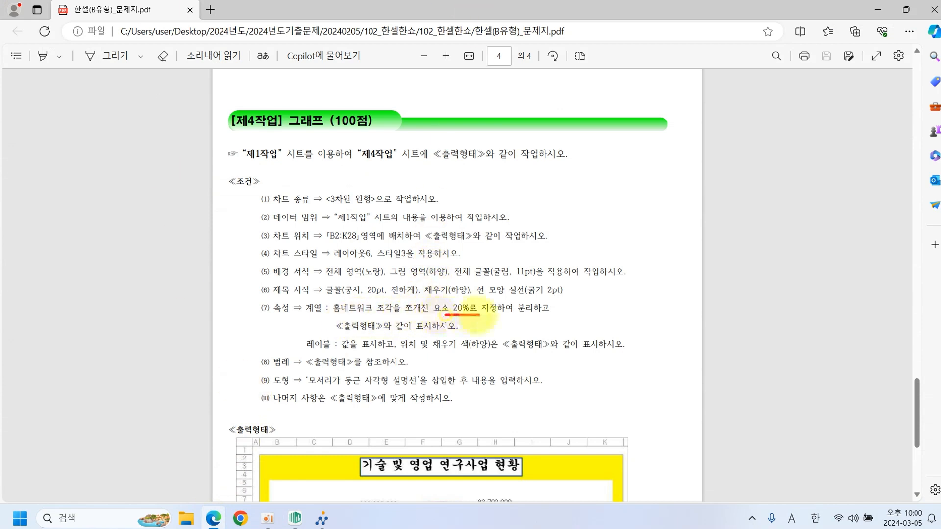
{"action": "left_click_drag", "start_coordinate": [373, 335], "coordinate": [433, 334]}
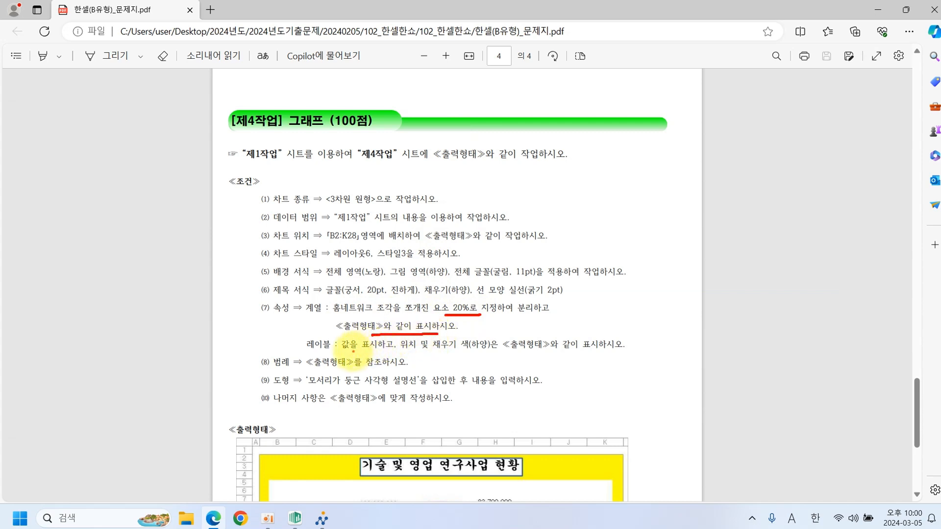
{"action": "left_click_drag", "start_coordinate": [346, 352], "coordinate": [508, 351]}
{"action": "left_click_drag", "start_coordinate": [530, 351], "coordinate": [607, 351]}
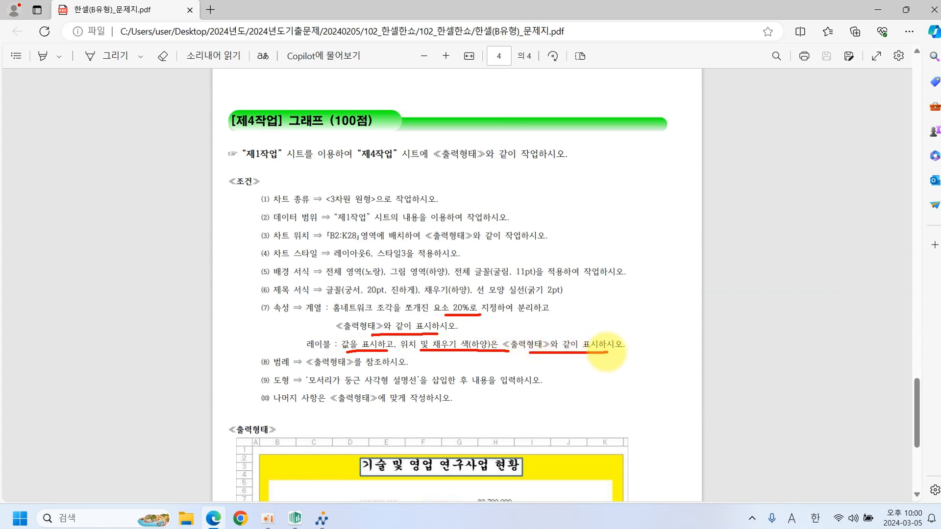
Scroll the PDF to the ≪출력형태≫ sample chart, then return to Hancell.
{"action": "left_click", "coordinate": [294, 520]}
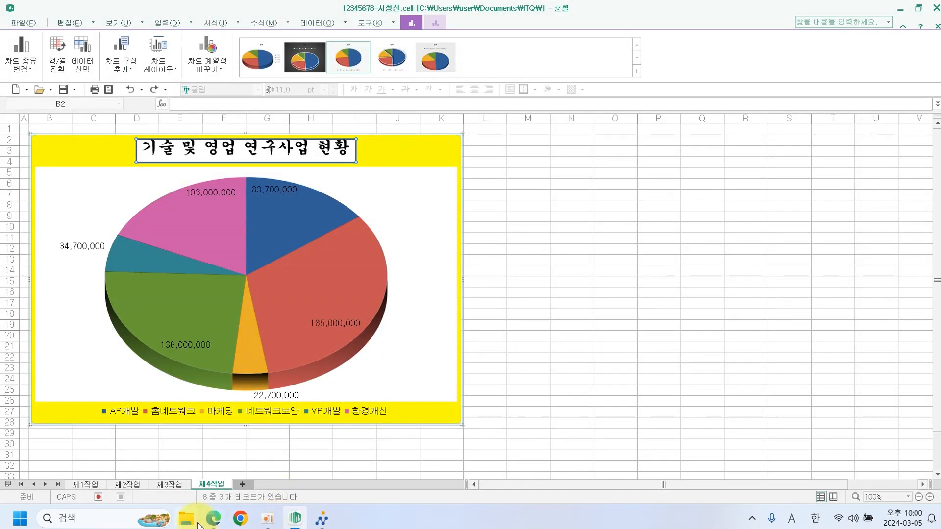
{"action": "left_click", "coordinate": [211, 521]}
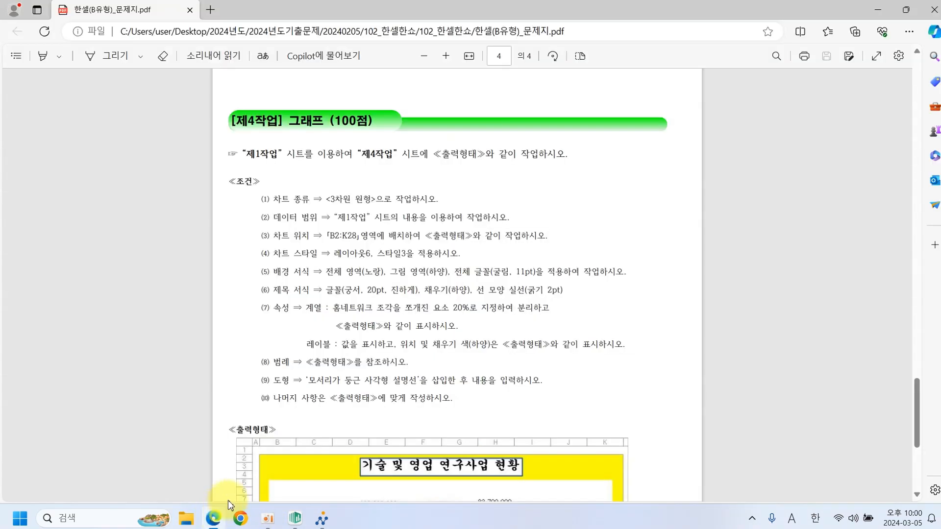
{"action": "scroll", "coordinate": [319, 437], "scroll_direction": "down", "scroll_amount": 5}
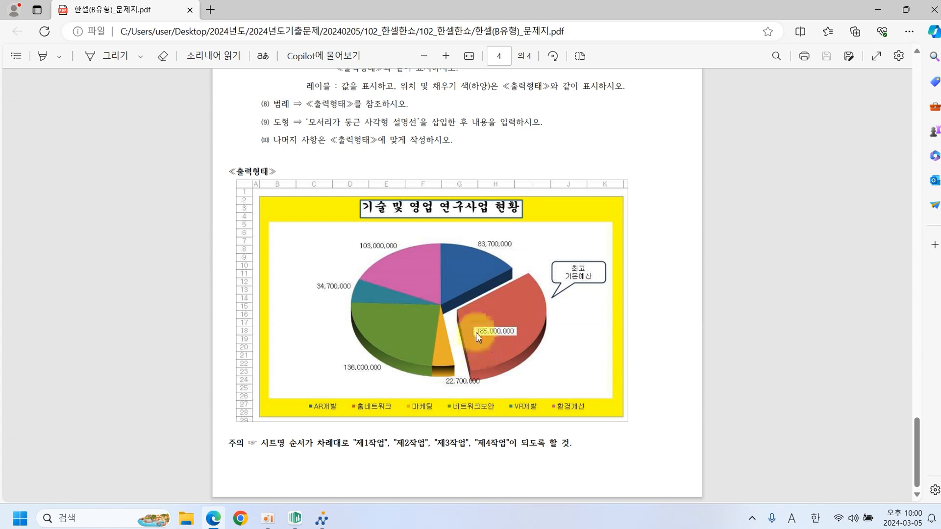
{"action": "left_click", "coordinate": [295, 518]}
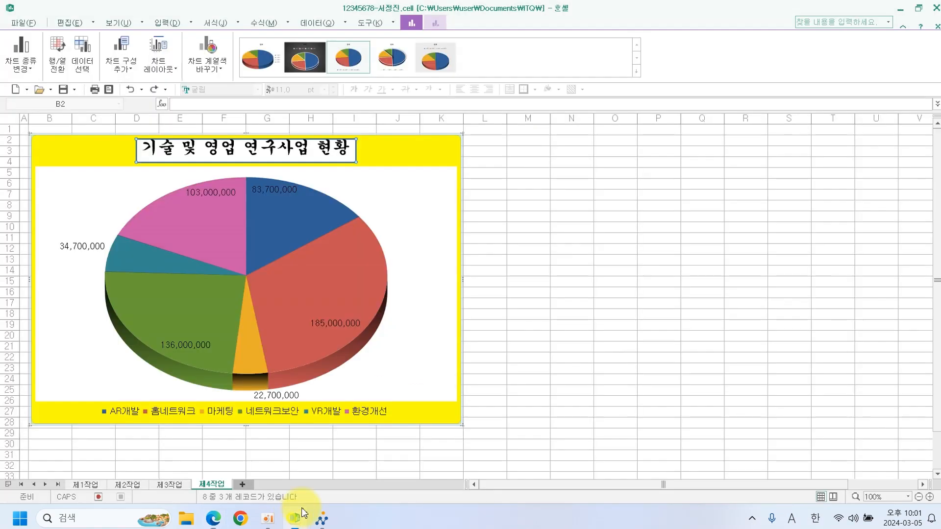
Select only the red 185,000,000 slice and set its explosion to 20%.
{"action": "left_click", "coordinate": [320, 278]}
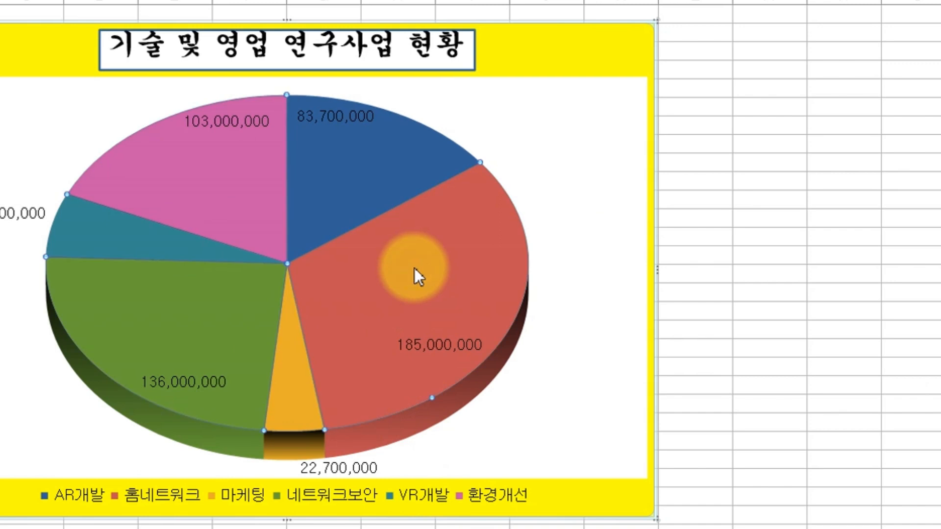
{"action": "left_click", "coordinate": [414, 270]}
{"action": "double_click", "coordinate": [413, 269]}
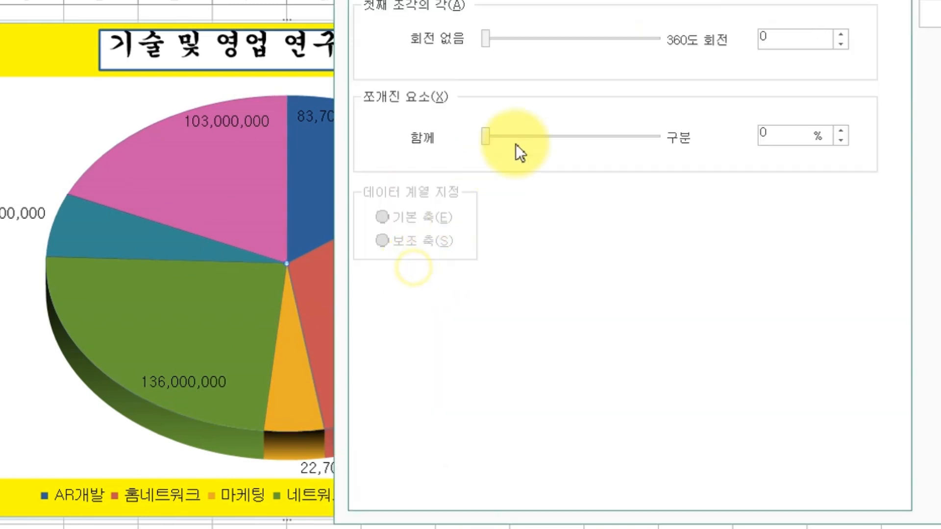
{"action": "left_click_drag", "start_coordinate": [749, 145], "coordinate": [737, 148]}
{"action": "type", "text": "20"}
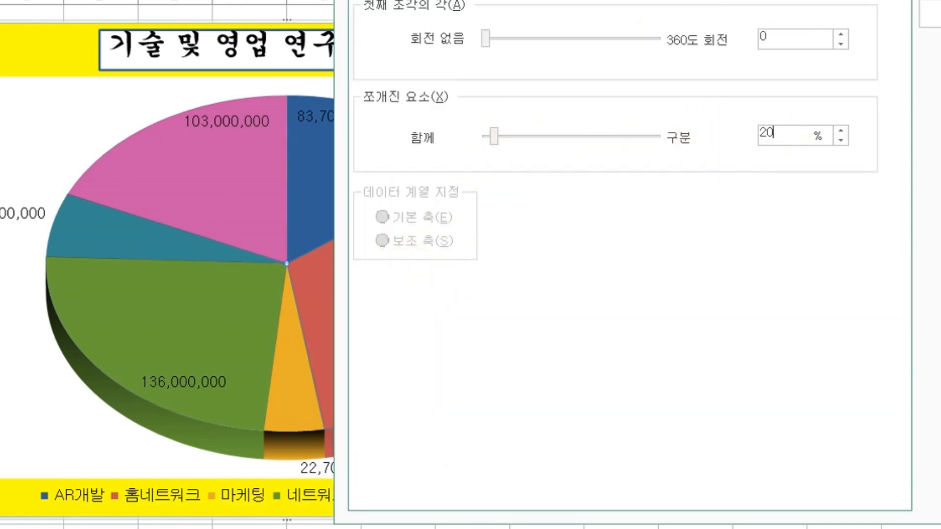
{"action": "key", "text": "Return"}
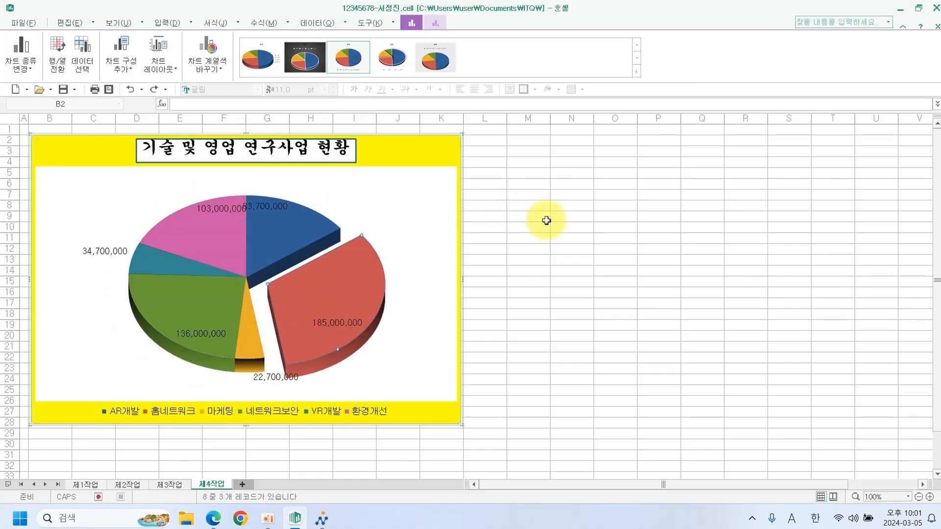
{"action": "left_click", "coordinate": [418, 210]}
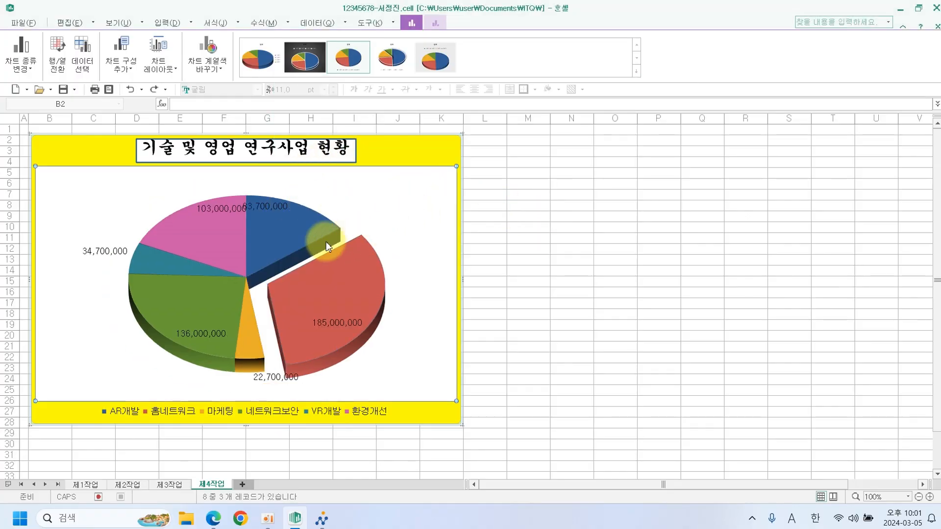
Shift all of the pie's value labels upward together.
{"action": "double_click", "coordinate": [335, 328]}
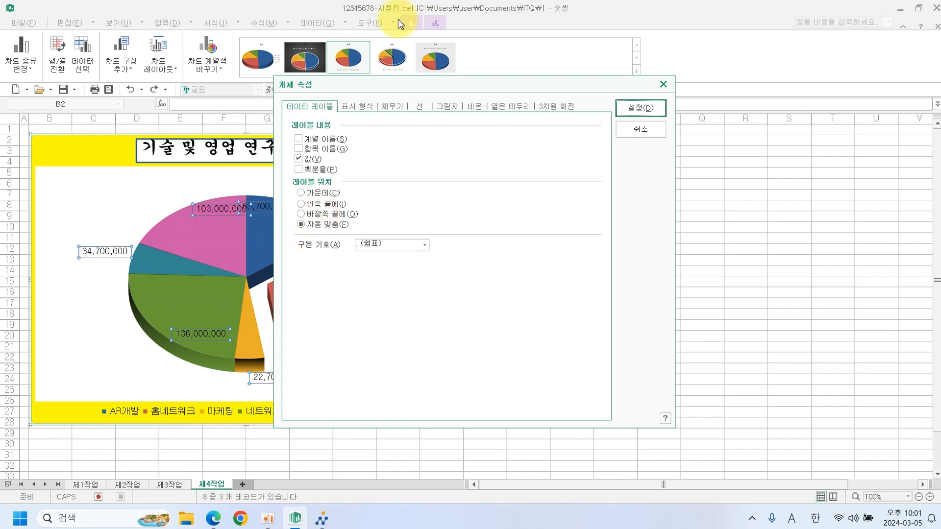
{"action": "left_click", "coordinate": [632, 106]}
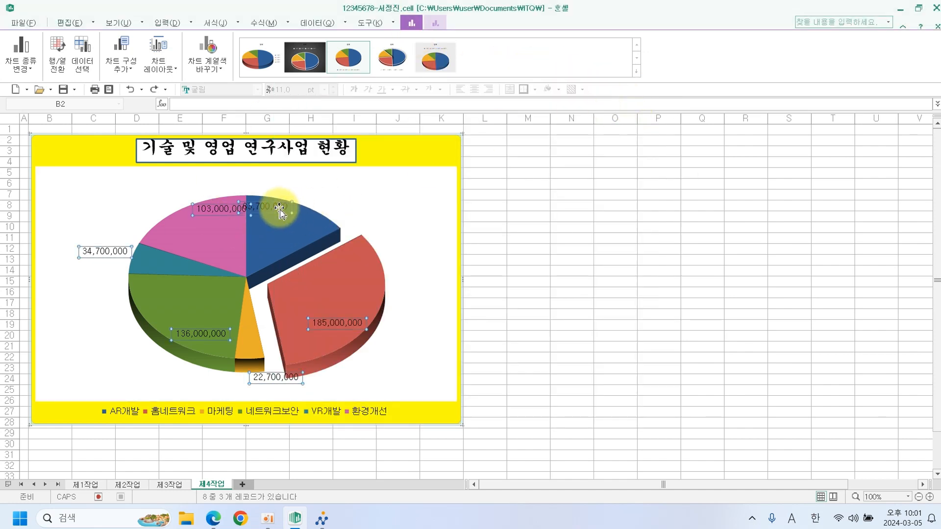
{"action": "left_click_drag", "start_coordinate": [279, 208], "coordinate": [384, 194]}
{"action": "left_click", "coordinate": [387, 194]}
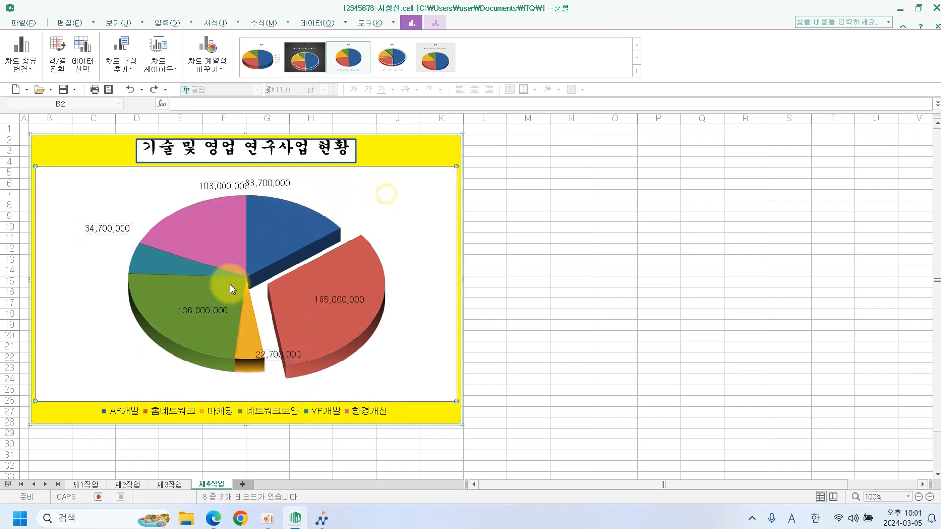
Reposition labels: 136,000,000 lower-left, 22,700,000 below, 83,700,000 right, 103,000,000 left.
{"action": "left_click", "coordinate": [212, 309]}
{"action": "left_click", "coordinate": [212, 310]}
{"action": "left_click_drag", "start_coordinate": [208, 314], "coordinate": [131, 356]}
{"action": "left_click", "coordinate": [283, 361]}
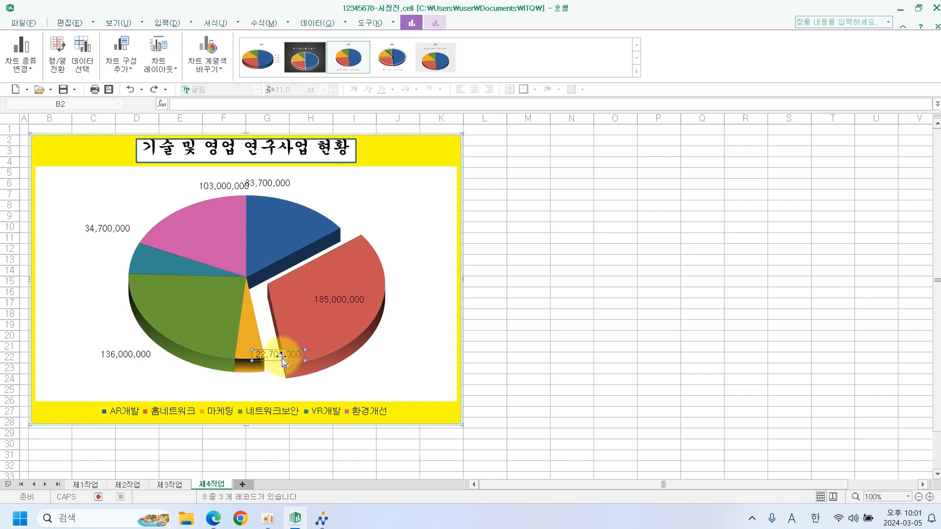
{"action": "left_click_drag", "start_coordinate": [282, 360], "coordinate": [279, 389]}
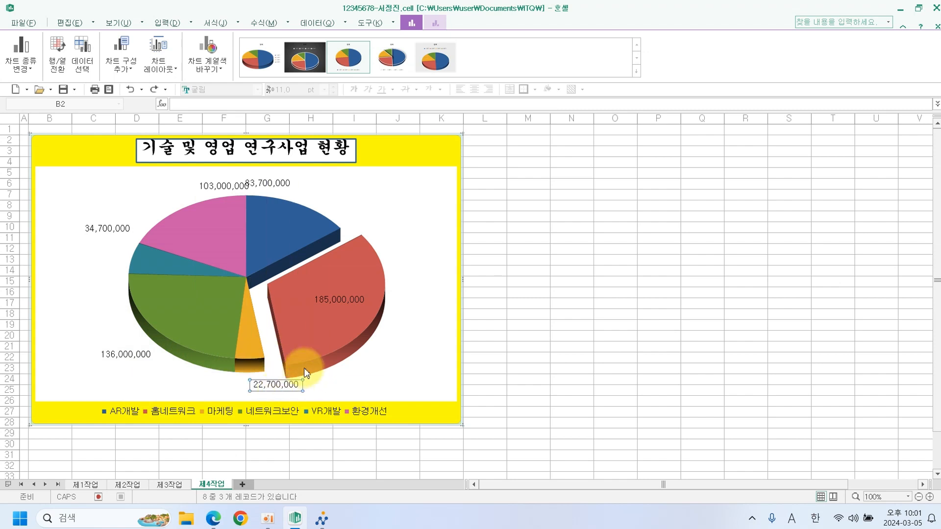
{"action": "left_click", "coordinate": [278, 188]}
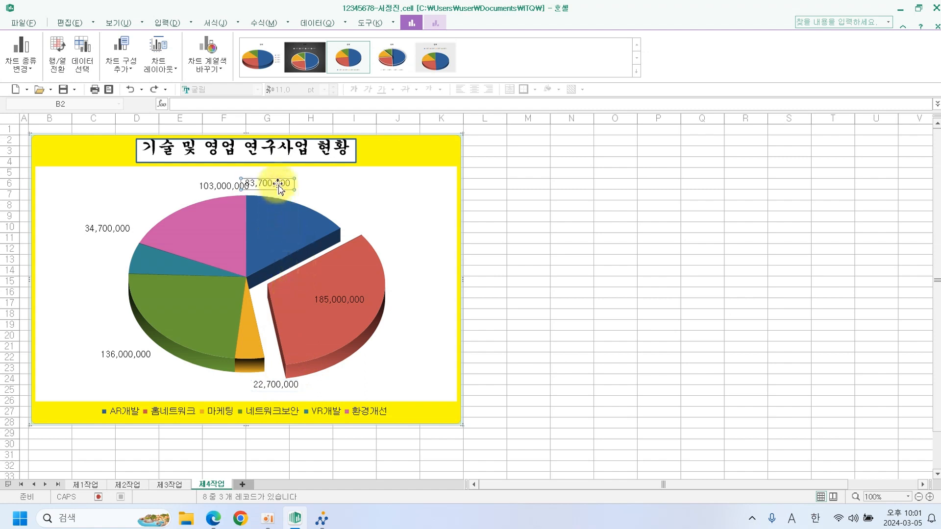
{"action": "left_click_drag", "start_coordinate": [278, 188], "coordinate": [304, 179]}
{"action": "left_click_drag", "start_coordinate": [231, 189], "coordinate": [222, 182]}
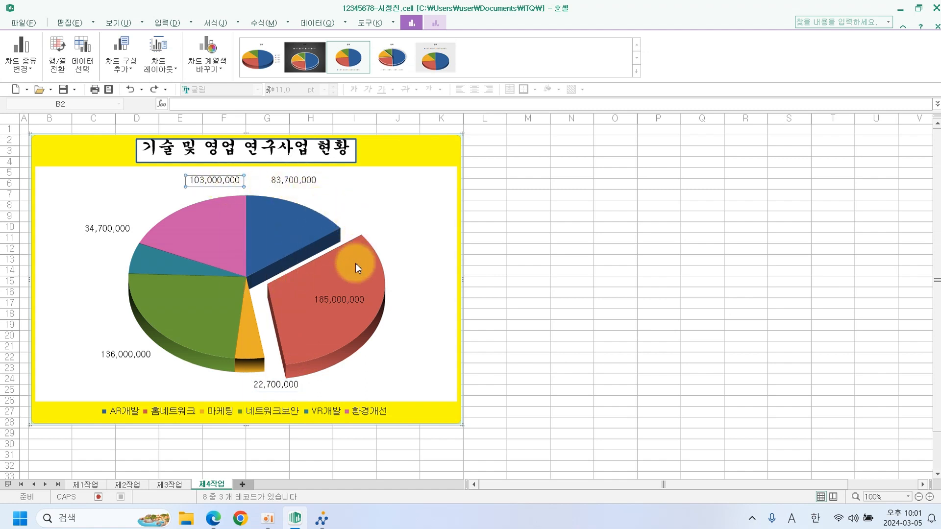
Give the 185,000,000 data label a solid white fill.
{"action": "double_click", "coordinate": [342, 302]}
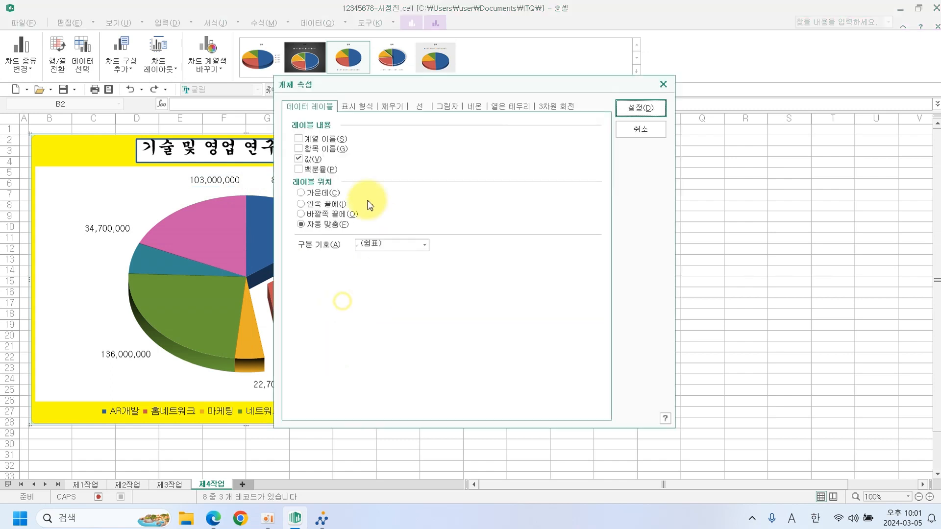
{"action": "left_click", "coordinate": [391, 108]}
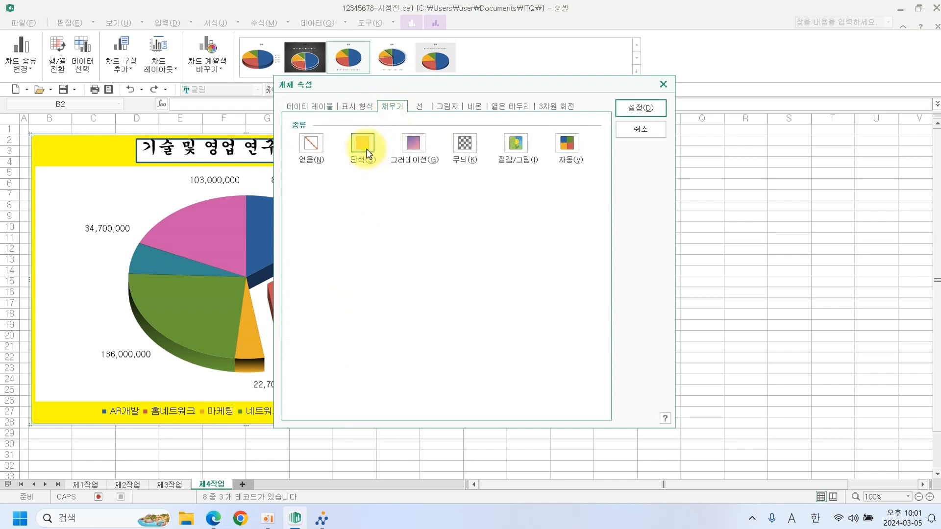
{"action": "left_click", "coordinate": [367, 149]}
{"action": "left_click", "coordinate": [371, 200]}
{"action": "left_click", "coordinate": [345, 232]}
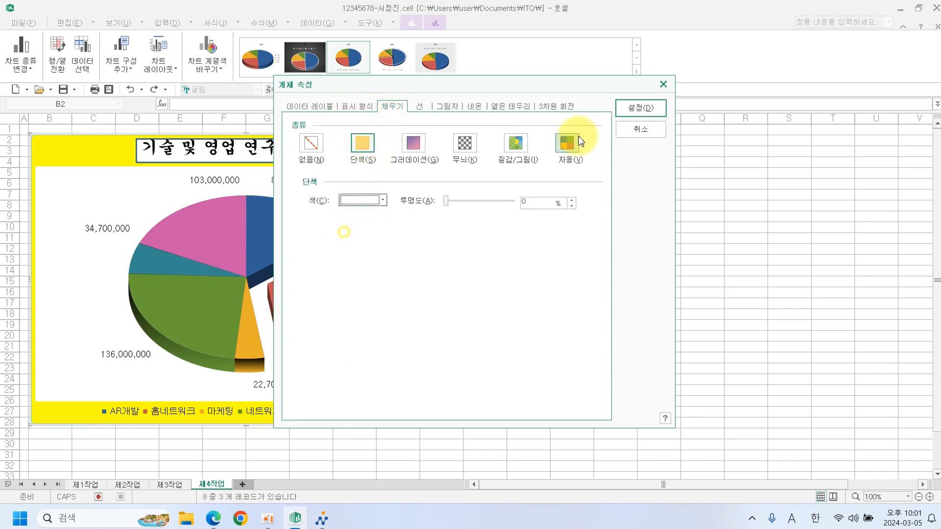
{"action": "left_click", "coordinate": [640, 107]}
{"action": "left_click", "coordinate": [528, 238]}
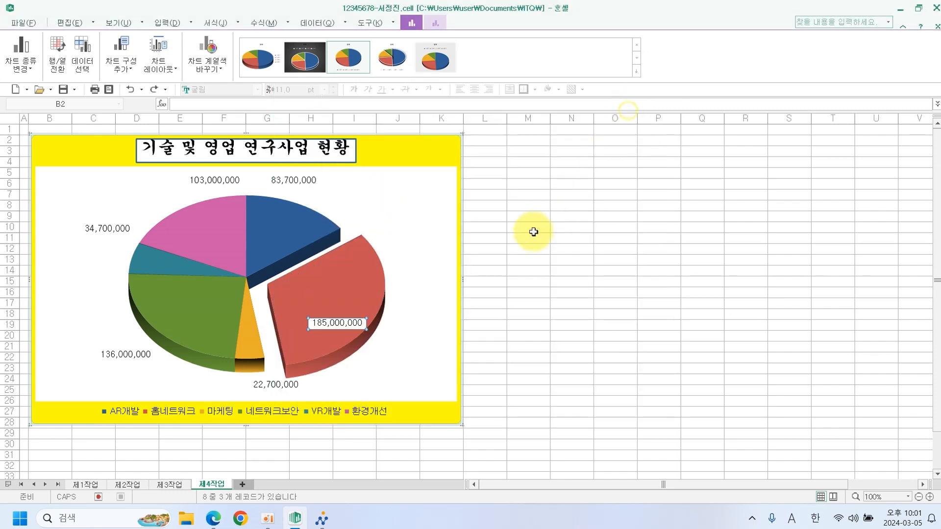
Move the 185,000,000 label on its own higher up the red slice.
{"action": "left_click", "coordinate": [360, 323]}
{"action": "left_click", "coordinate": [359, 324]}
{"action": "left_click_drag", "start_coordinate": [360, 324], "coordinate": [358, 296]}
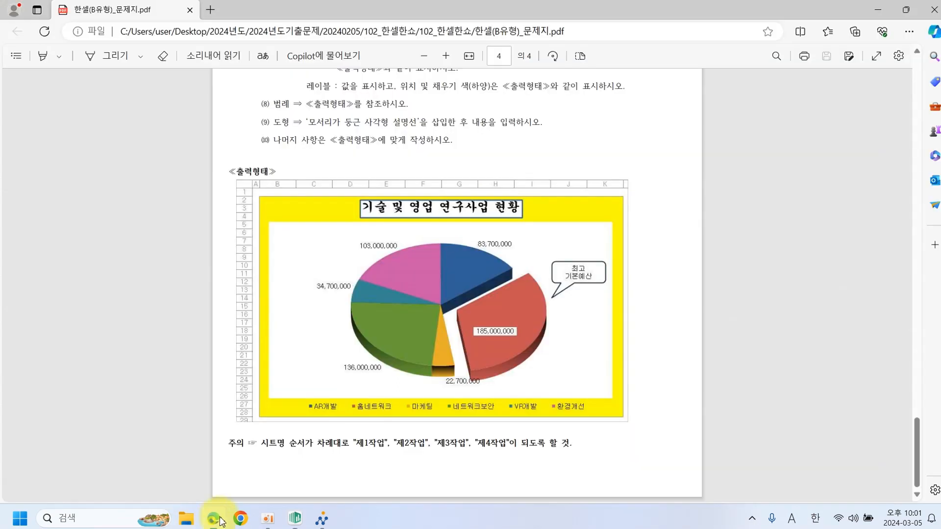
{"action": "left_click", "coordinate": [213, 518]}
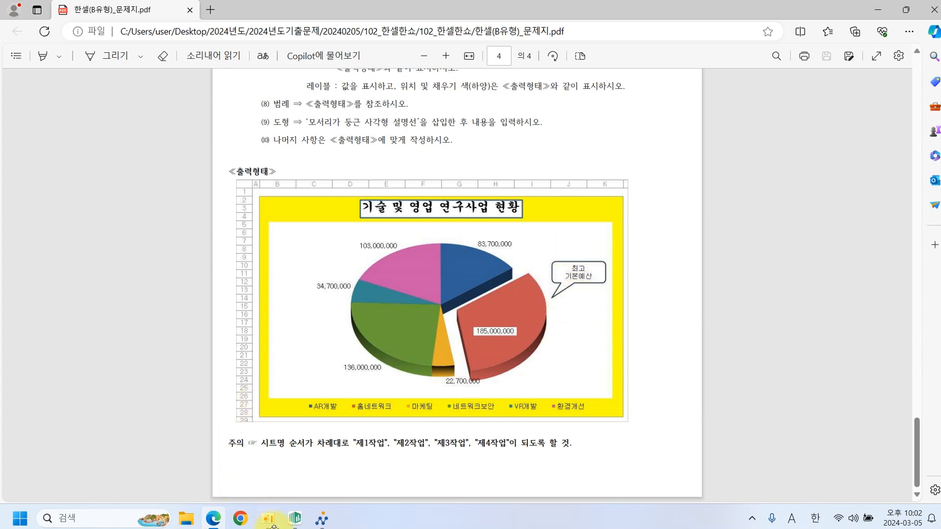
Go back to the Hancell workbook after checking the PDF's sample chart.
{"action": "left_click", "coordinate": [295, 520]}
Draw a white rounded rectangle callout right of the pie, its tail pointing at the red slice.
{"action": "left_click", "coordinate": [170, 23]}
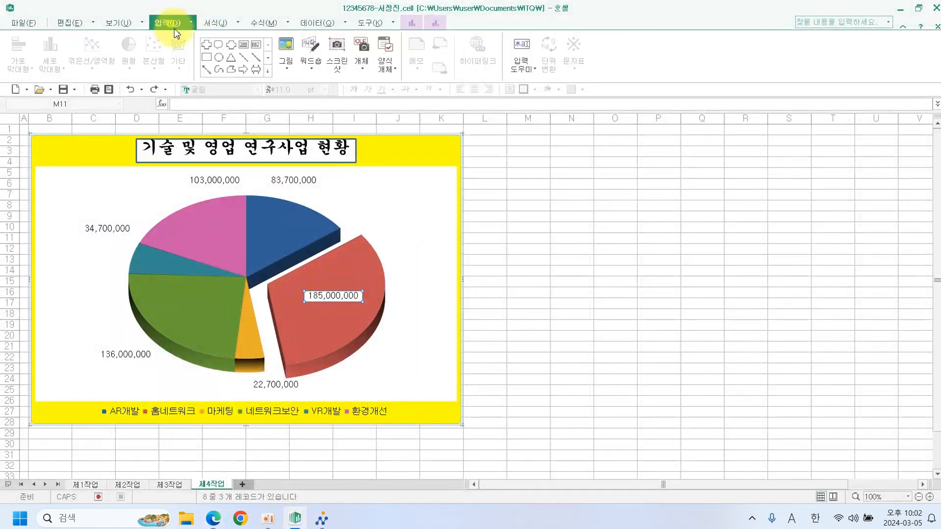
{"action": "left_click", "coordinate": [268, 70]}
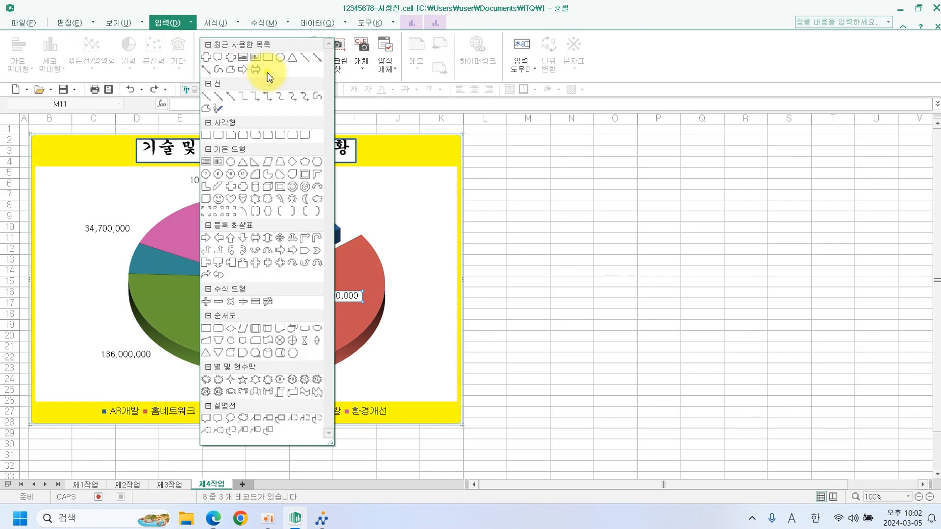
{"action": "left_click", "coordinate": [216, 420]}
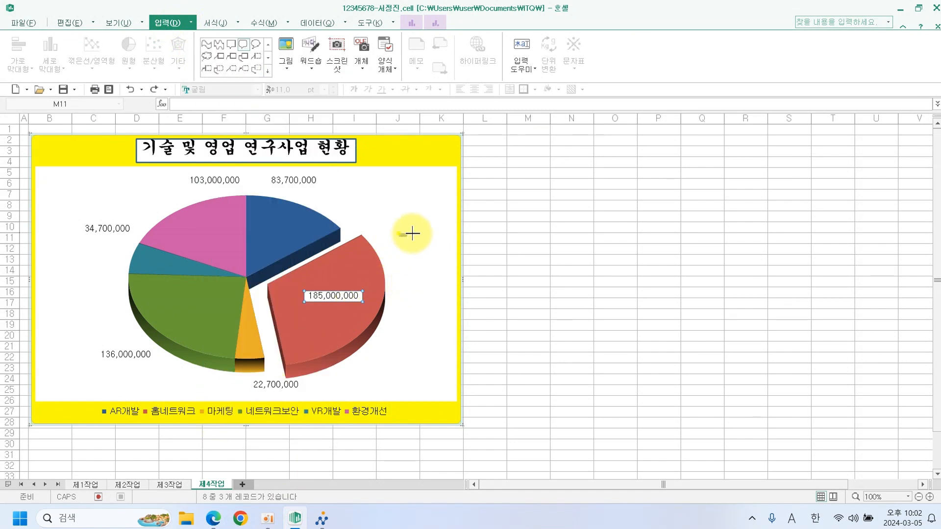
{"action": "left_click_drag", "start_coordinate": [399, 234], "coordinate": [455, 279]}
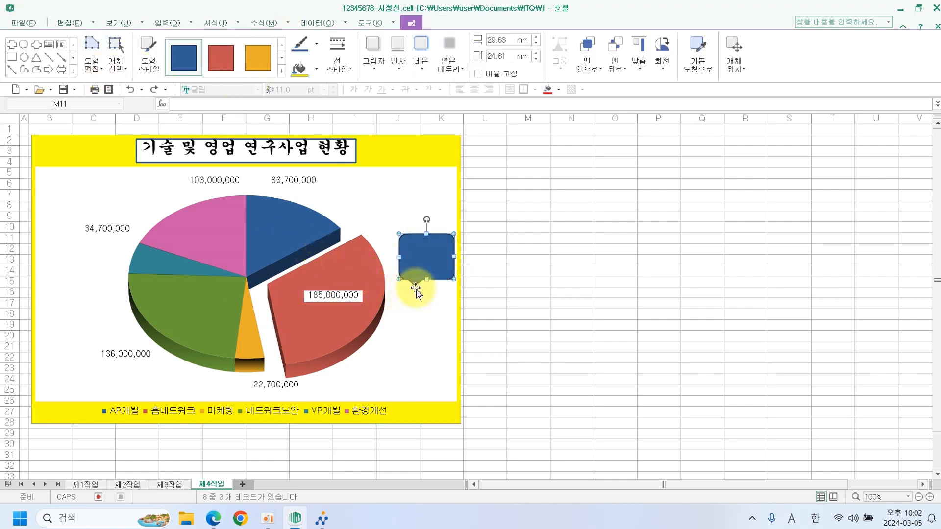
{"action": "left_click_drag", "start_coordinate": [415, 285], "coordinate": [386, 291]}
{"action": "left_click", "coordinate": [307, 76]}
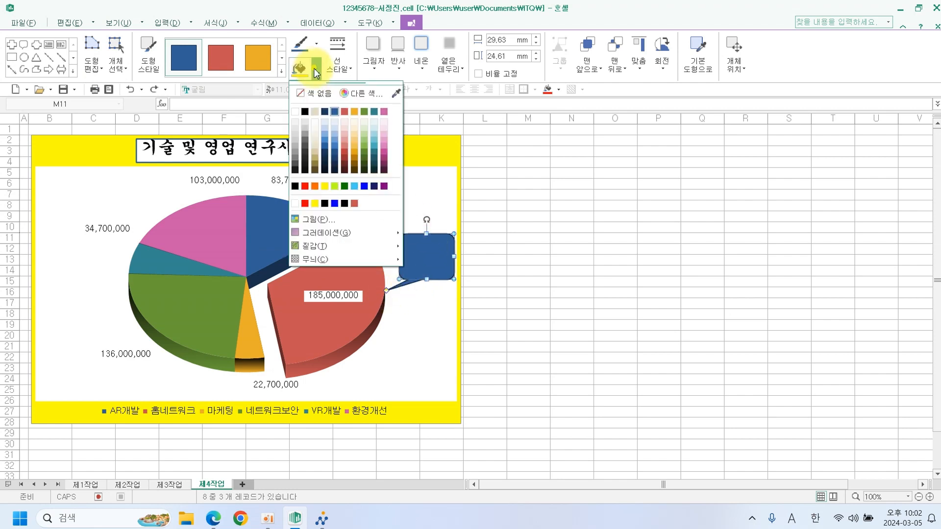
{"action": "left_click", "coordinate": [299, 121]}
Write '최고 / 기본예산' in the callout in black 굴림, centered horizontally and vertically.
{"action": "left_click", "coordinate": [431, 266]}
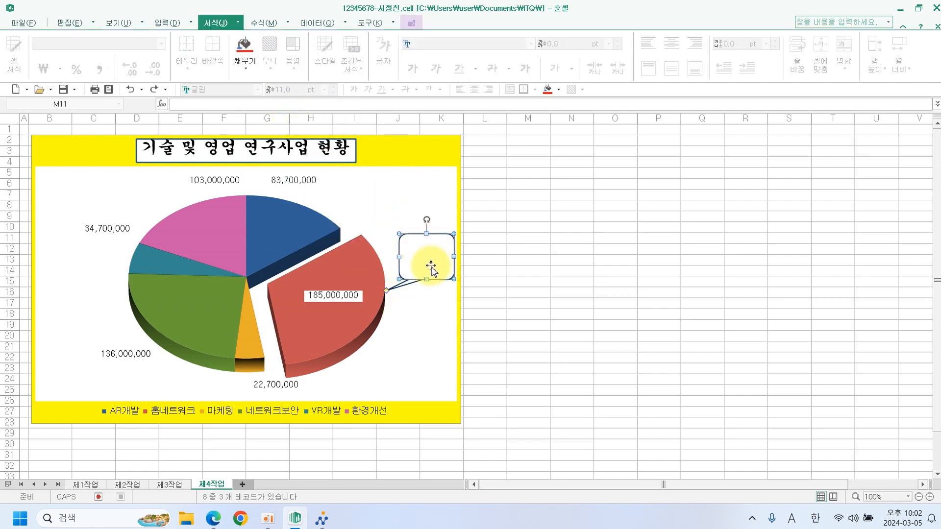
{"action": "left_click", "coordinate": [431, 268]}
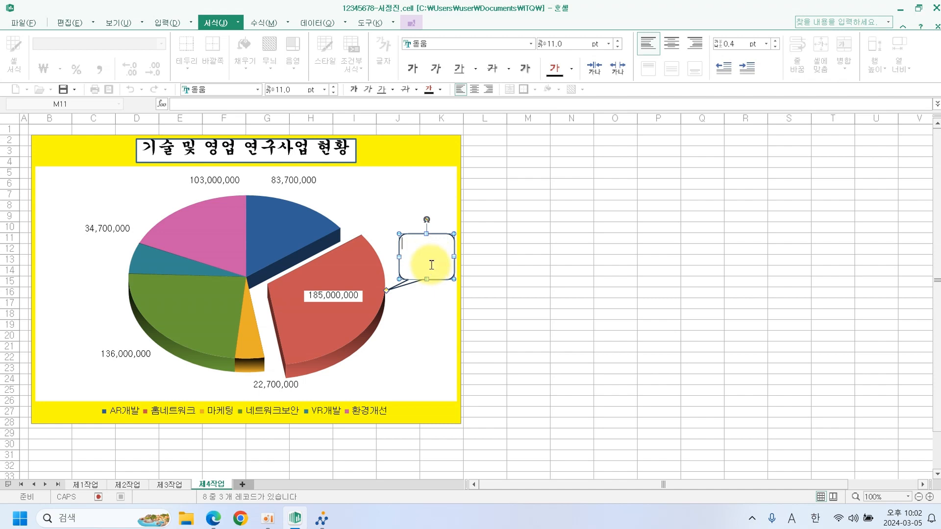
{"action": "left_click", "coordinate": [256, 89]}
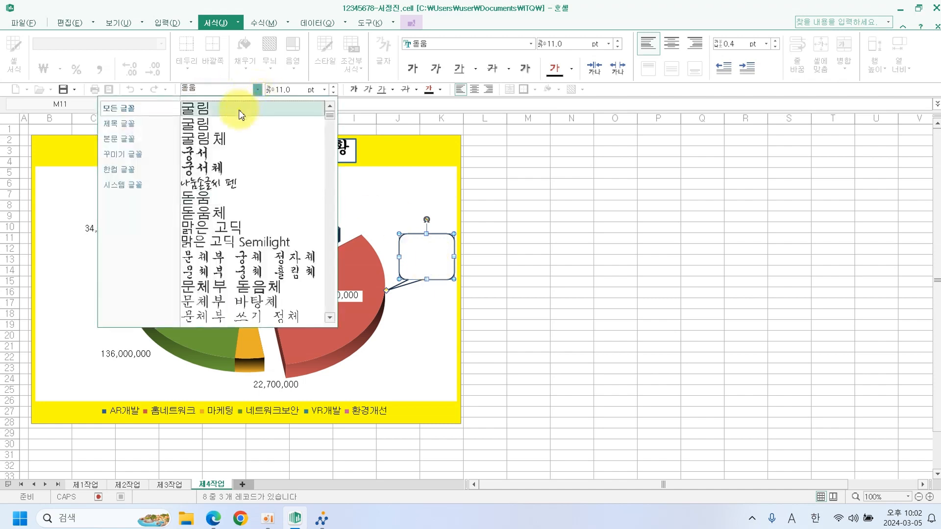
{"action": "left_click", "coordinate": [242, 114]}
{"action": "left_click", "coordinate": [474, 90]}
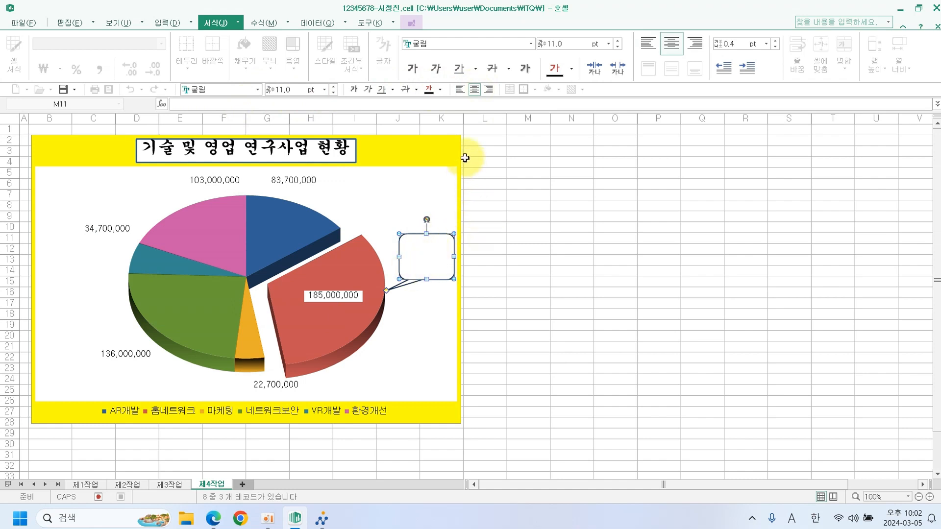
{"action": "left_click", "coordinate": [440, 89]}
{"action": "left_click", "coordinate": [430, 127]}
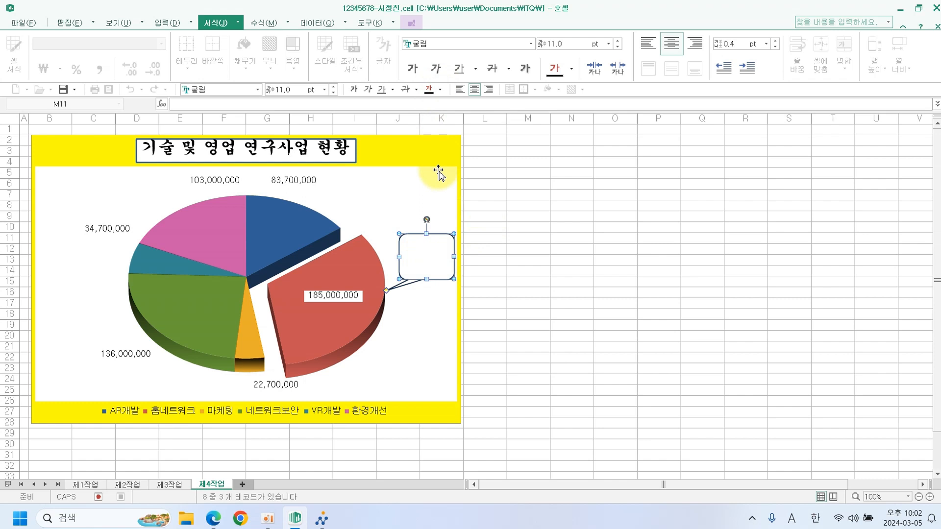
{"action": "left_click", "coordinate": [427, 256]}
{"action": "type", "text": "최고"}
{"action": "key", "text": "Return"}
{"action": "type", "text": "기본예산"}
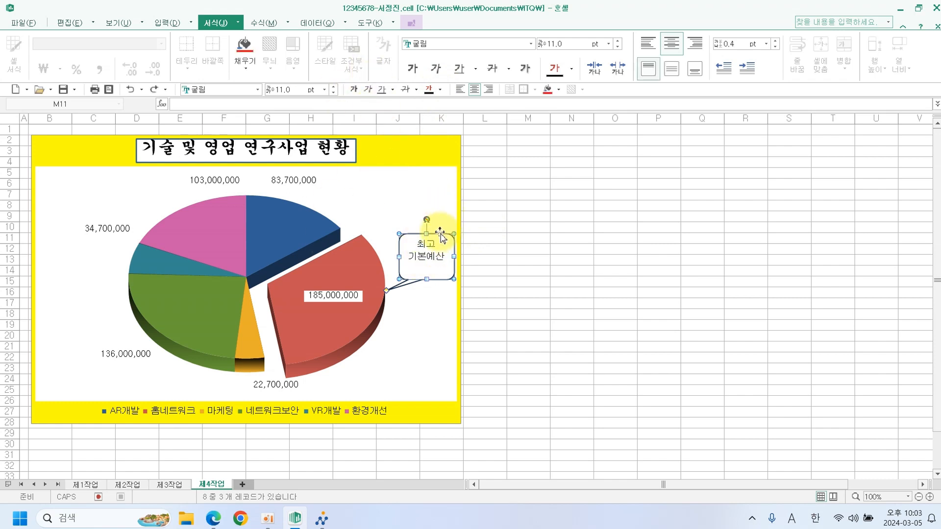
{"action": "left_click", "coordinate": [671, 69]}
{"action": "left_click", "coordinate": [544, 282]}
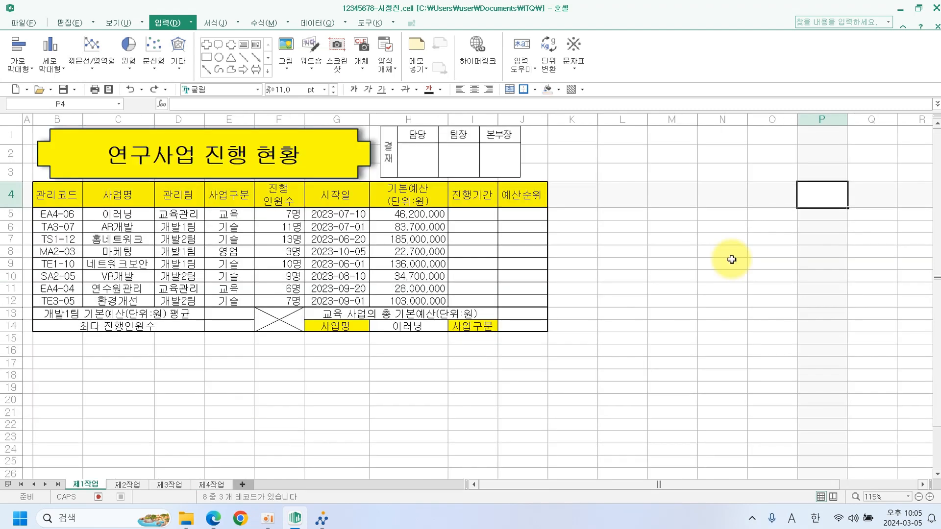
Bring up the exam PDF's formula requirements for the 제1작업 sheet.
{"action": "left_click", "coordinate": [214, 518]}
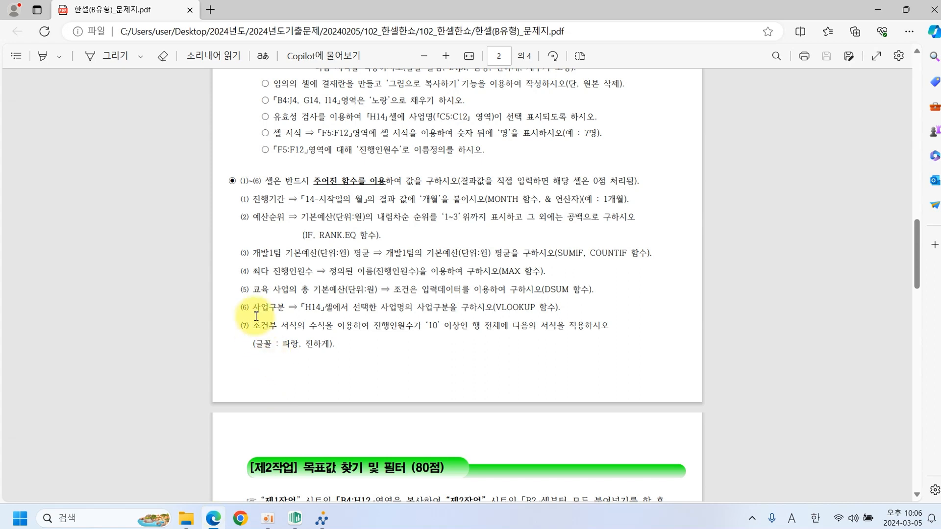
Circle and underline instruction (6) about the H14 project's 사업구분.
{"action": "mouse_move", "coordinate": [251, 302]}
{"action": "left_mouse_down"}
{"action": "mouse_move", "coordinate": [238, 309]}
{"action": "mouse_move", "coordinate": [251, 318]}
{"action": "mouse_move", "coordinate": [469, 316]}
{"action": "left_mouse_up"}
{"action": "left_click", "coordinate": [408, 314]}
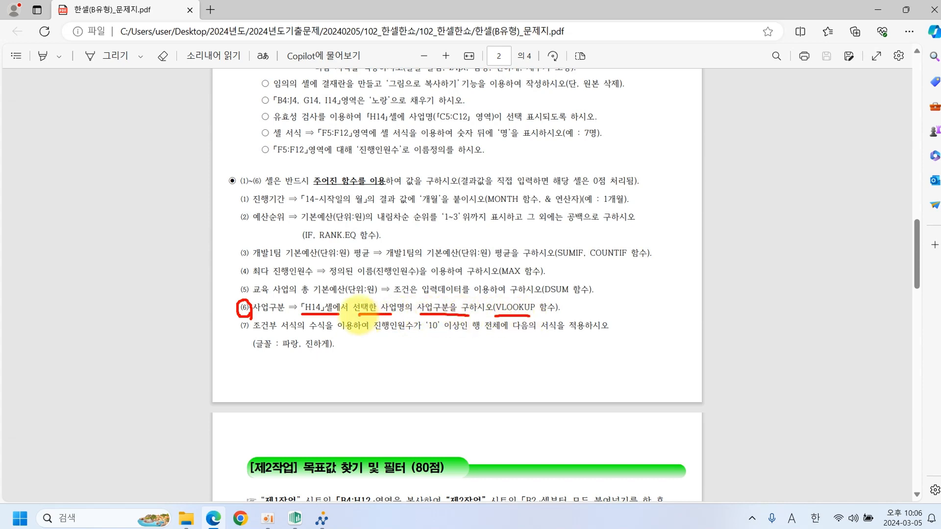
Enter =VLOOKUP(H14,C5:H12,3,0) in J14.
{"action": "left_click", "coordinate": [294, 515]}
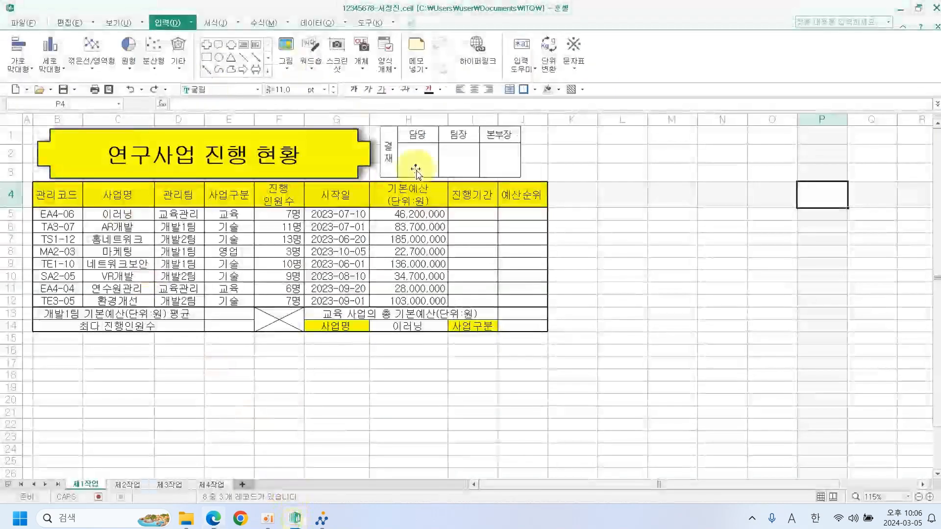
{"action": "left_click", "coordinate": [512, 328]}
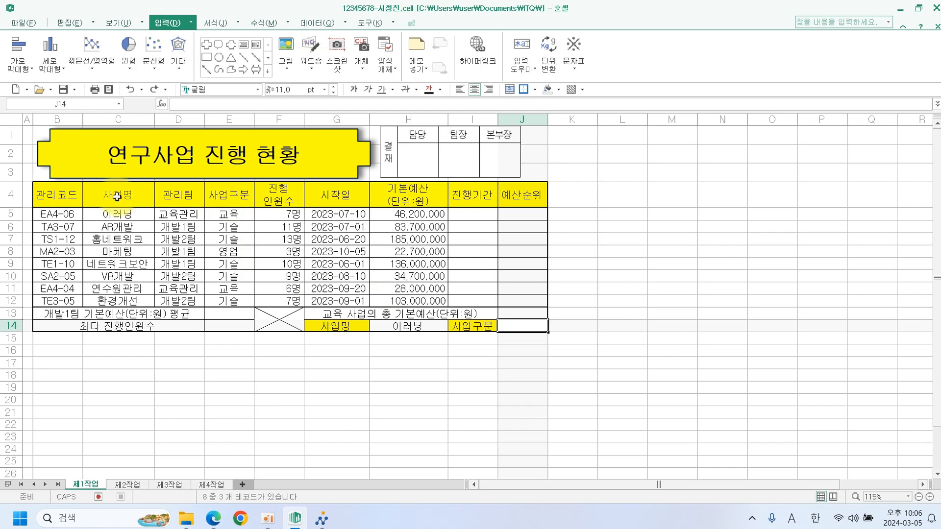
{"action": "left_click_drag", "start_coordinate": [114, 188], "coordinate": [113, 231]}
{"action": "left_click_drag", "start_coordinate": [177, 187], "coordinate": [177, 240]}
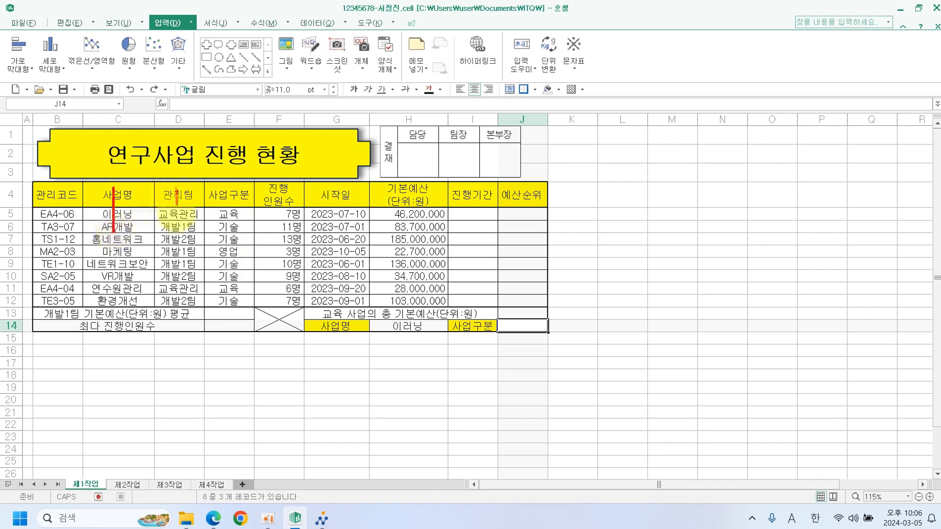
{"action": "left_click_drag", "start_coordinate": [226, 199], "coordinate": [226, 221]}
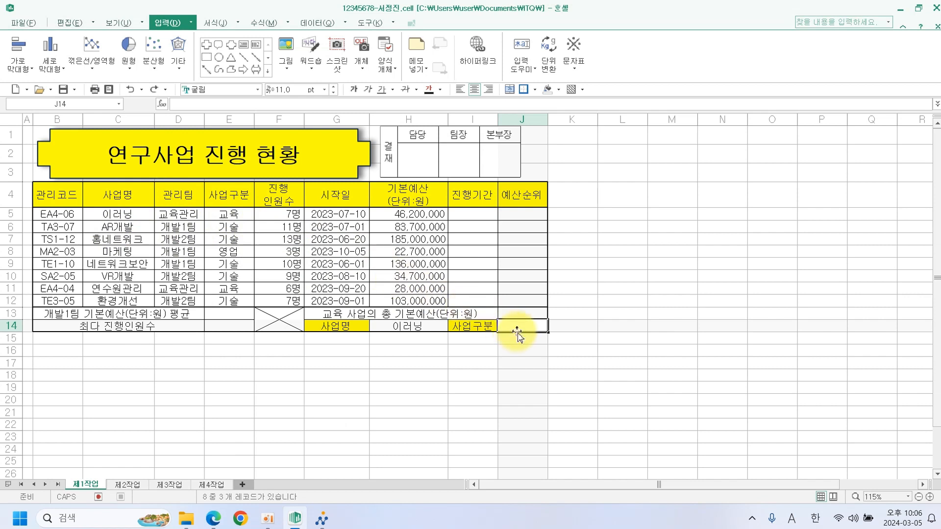
{"action": "type", "text": "="}
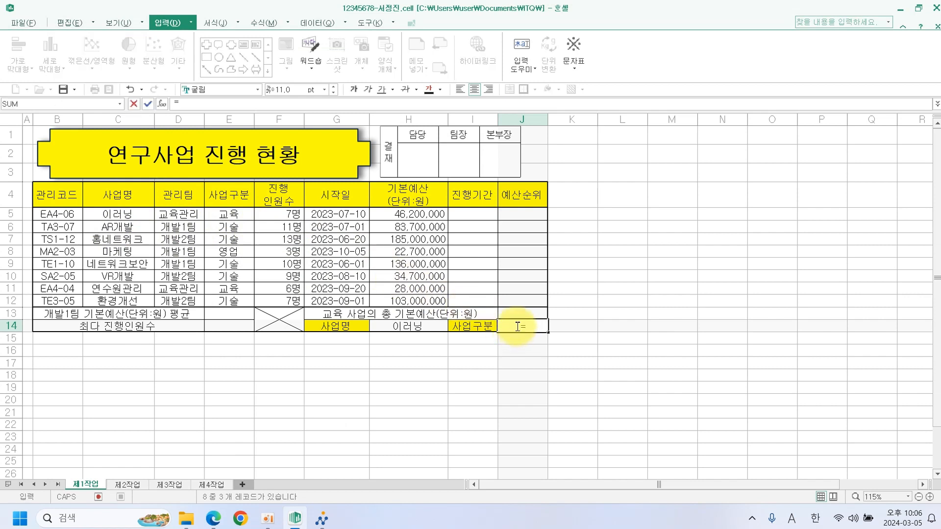
{"action": "type", "text": "VL"}
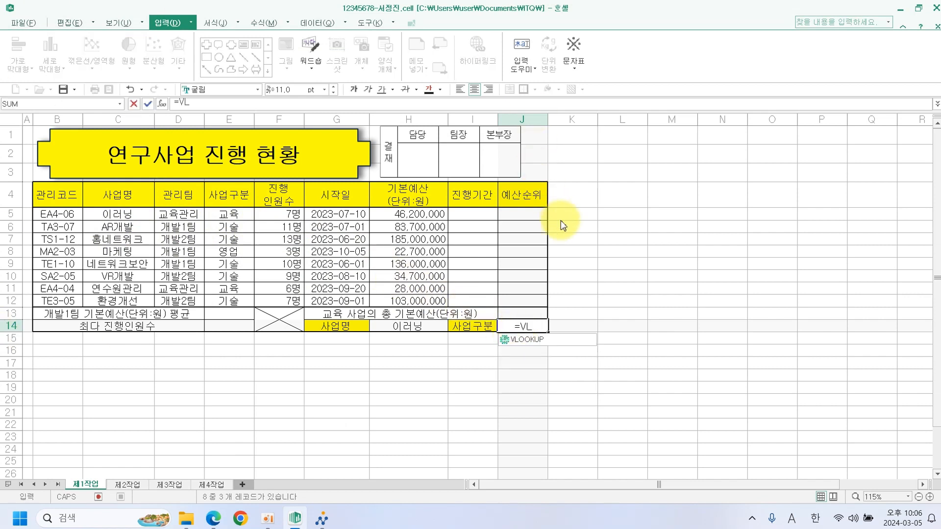
{"action": "double_click", "coordinate": [527, 339]}
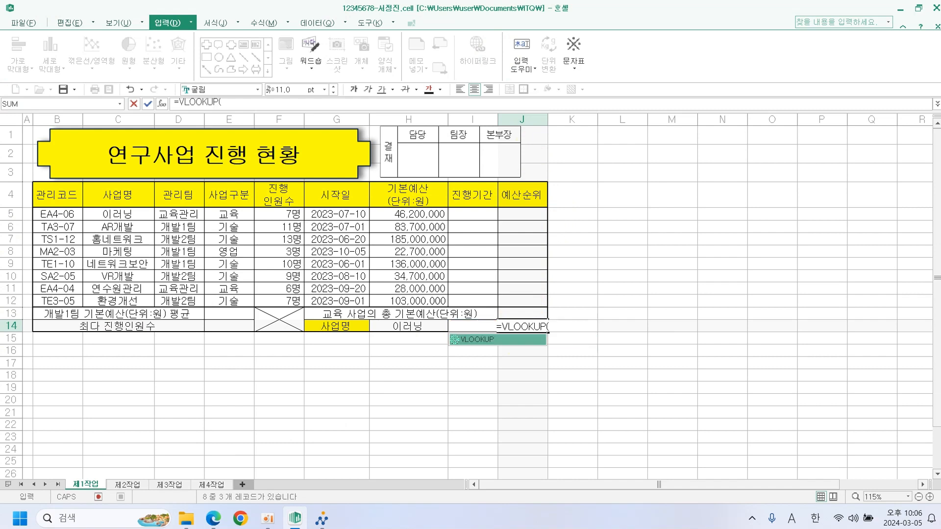
{"action": "left_click", "coordinate": [416, 329]}
{"action": "type", "text": ","}
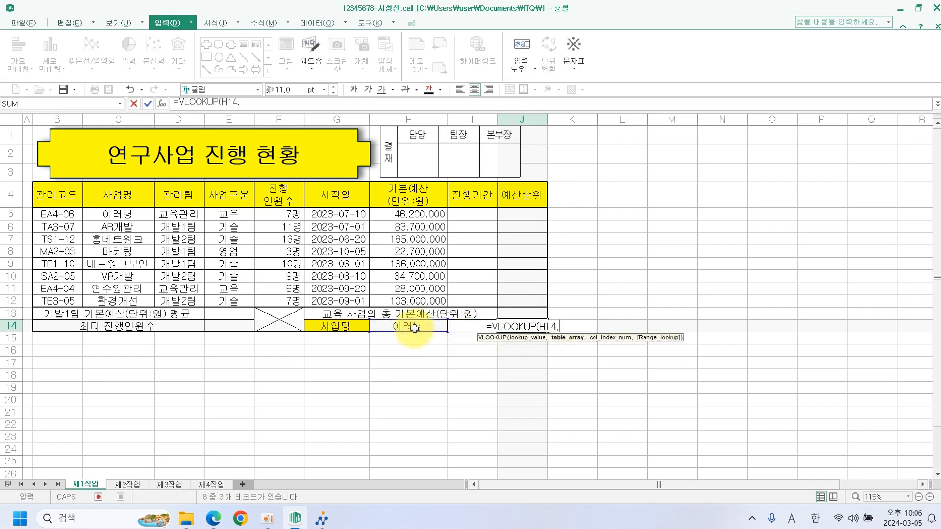
{"action": "left_click_drag", "start_coordinate": [126, 215], "coordinate": [398, 298]}
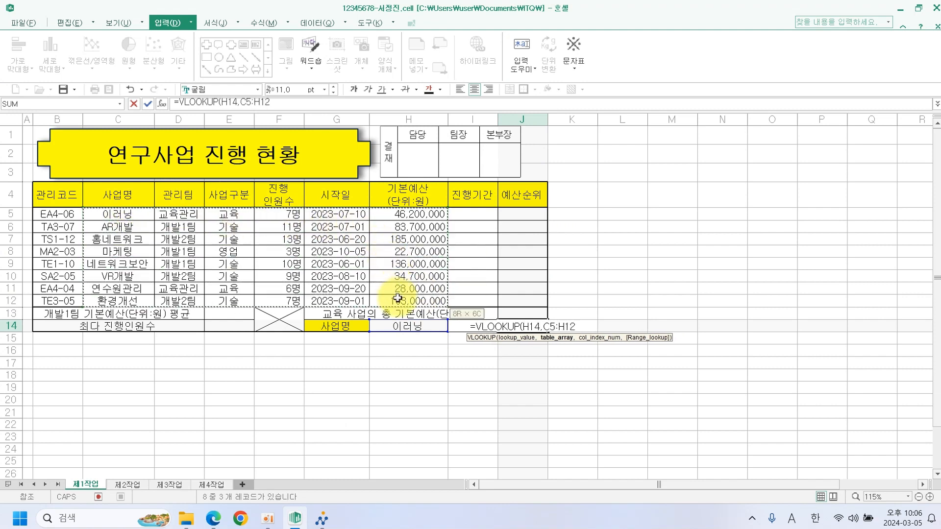
{"action": "type", "text": ",3,0)"}
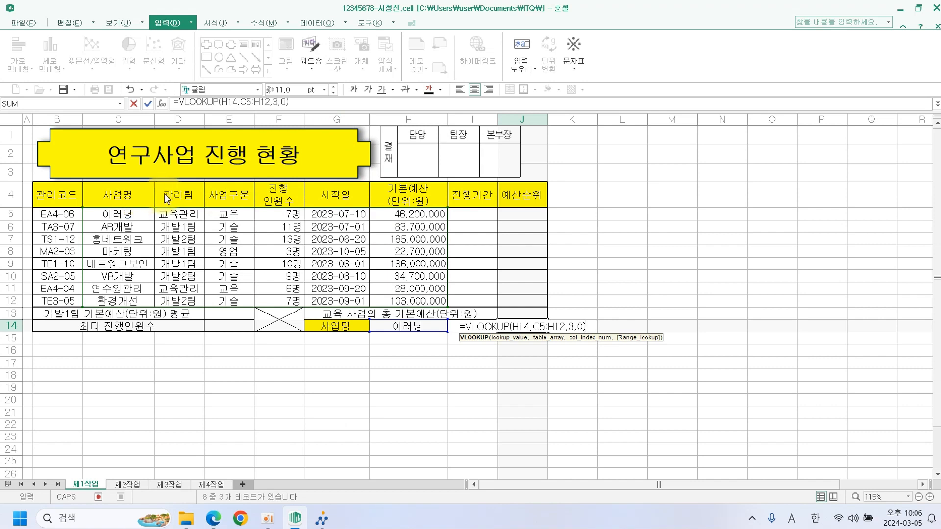
{"action": "key", "text": "Return"}
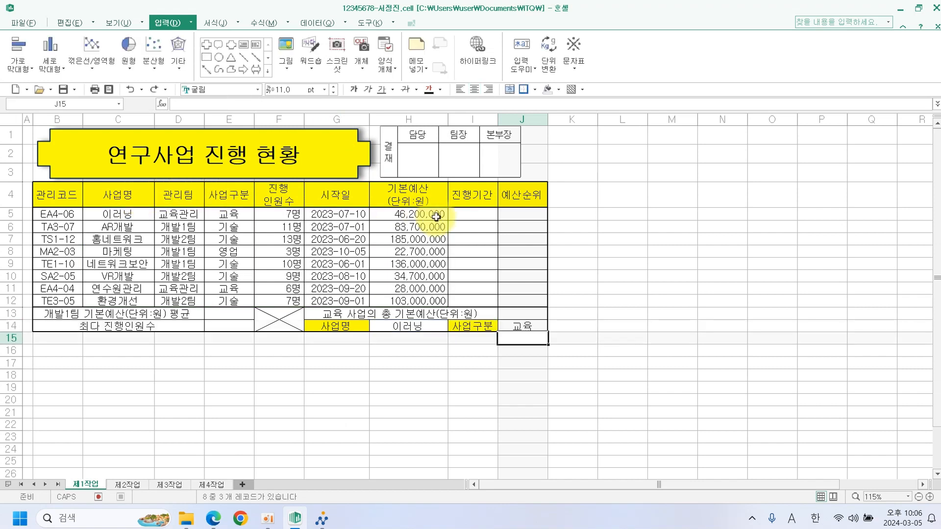
Test the lookup by switching H14 to AR개발 and back to 이러닝.
{"action": "left_click", "coordinate": [426, 327]}
{"action": "left_click", "coordinate": [454, 332]}
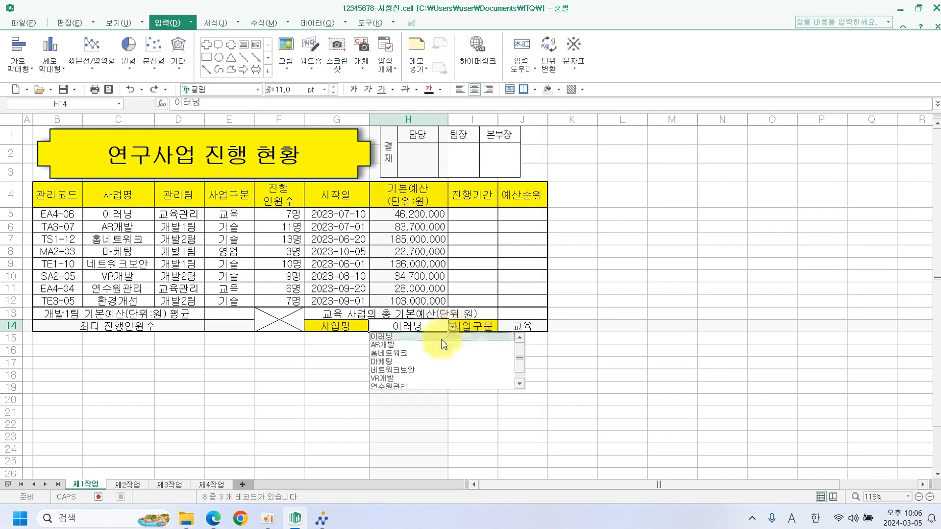
{"action": "left_click", "coordinate": [438, 346]}
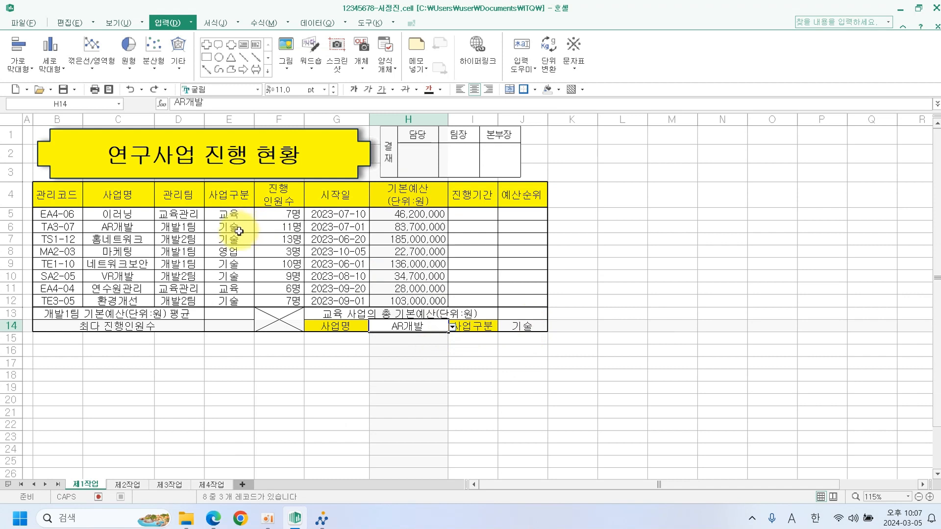
{"action": "left_click", "coordinate": [452, 327]}
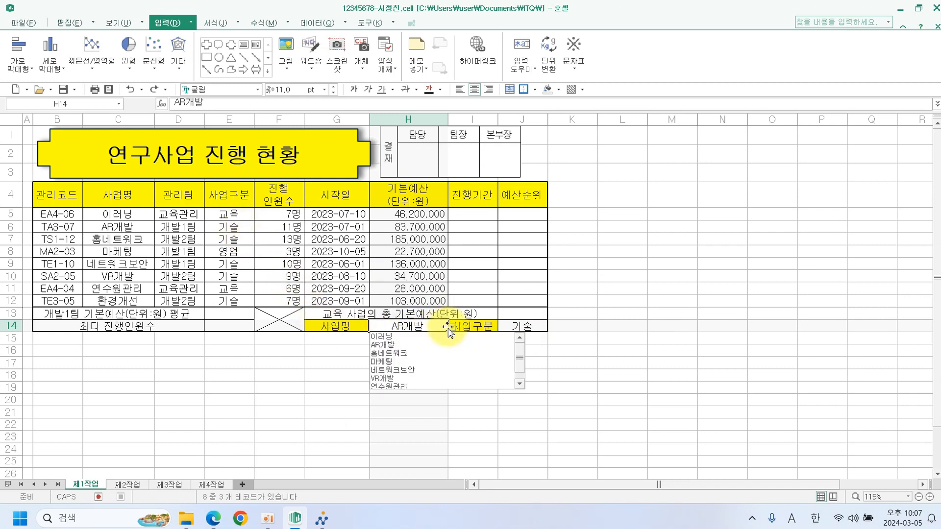
{"action": "left_click", "coordinate": [419, 338]}
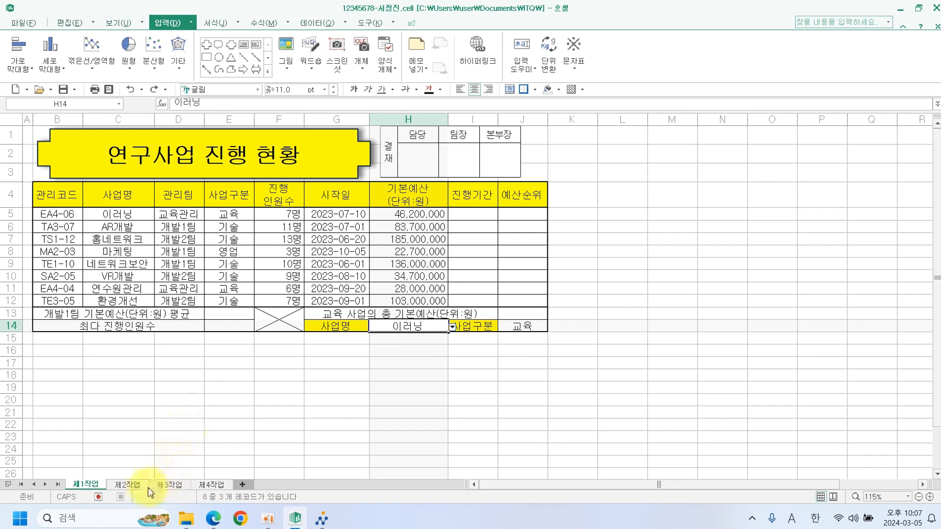
{"action": "left_click", "coordinate": [212, 520]}
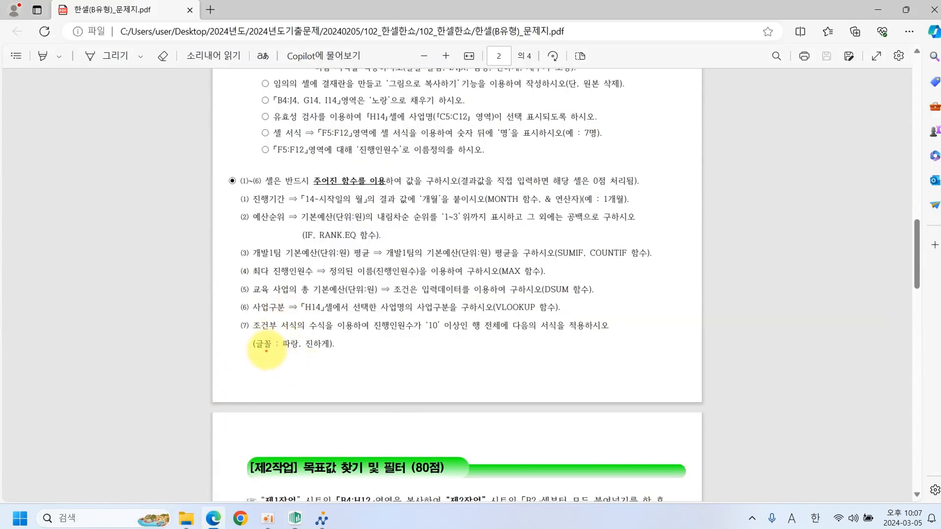
Mark up requirement (7) on conditional formatting with pen strokes, then clear them.
{"action": "mouse_move", "coordinate": [252, 338]}
{"action": "left_mouse_down"}
{"action": "mouse_move", "coordinate": [242, 324]}
{"action": "mouse_move", "coordinate": [238, 348]}
{"action": "mouse_move", "coordinate": [346, 335]}
{"action": "mouse_move", "coordinate": [568, 335]}
{"action": "left_mouse_up"}
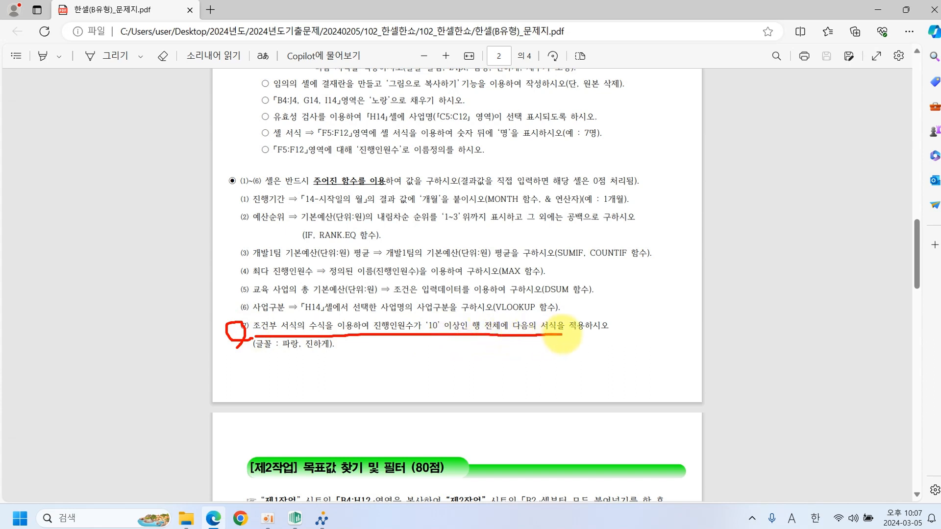
{"action": "mouse_move", "coordinate": [332, 353]}
{"action": "left_mouse_down"}
{"action": "mouse_move", "coordinate": [263, 352]}
{"action": "mouse_move", "coordinate": [343, 343]}
{"action": "mouse_move", "coordinate": [339, 367]}
{"action": "left_mouse_up"}
{"action": "key", "text": "Escape"}
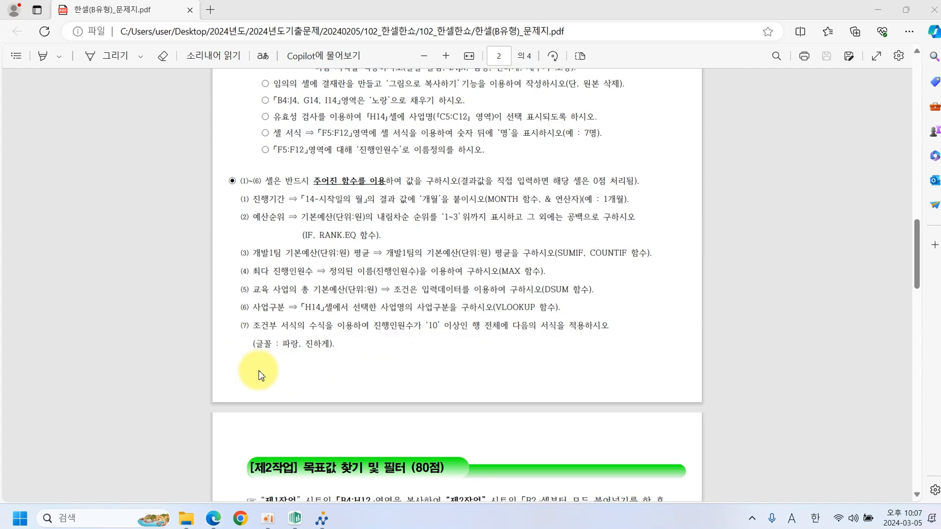
Fill cell F5 red as a temporary reference marker.
{"action": "left_click", "coordinate": [296, 518]}
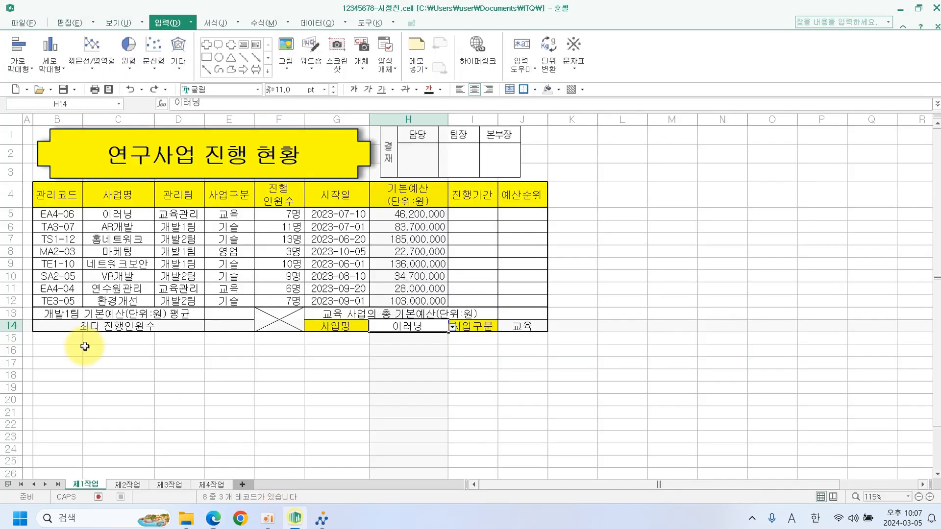
{"action": "left_click", "coordinate": [294, 217]}
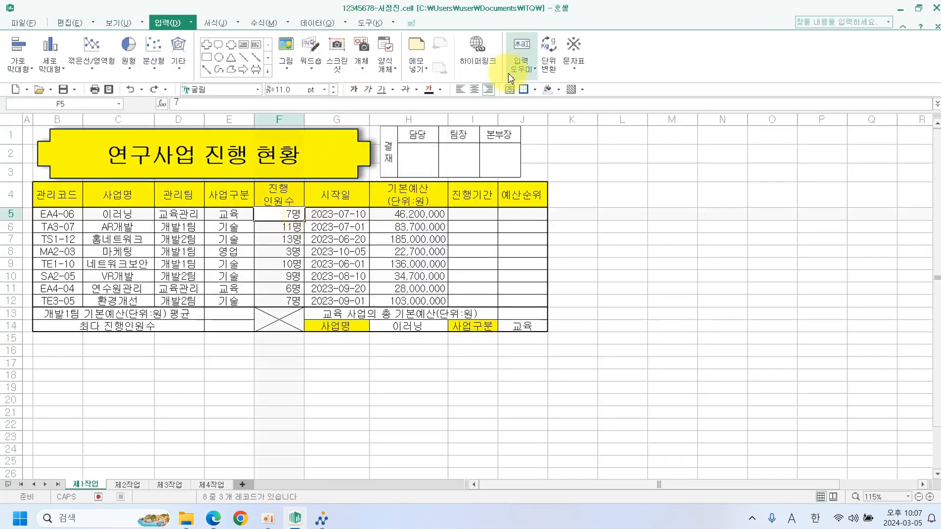
{"action": "left_click", "coordinate": [559, 89]}
{"action": "left_click", "coordinate": [557, 127]}
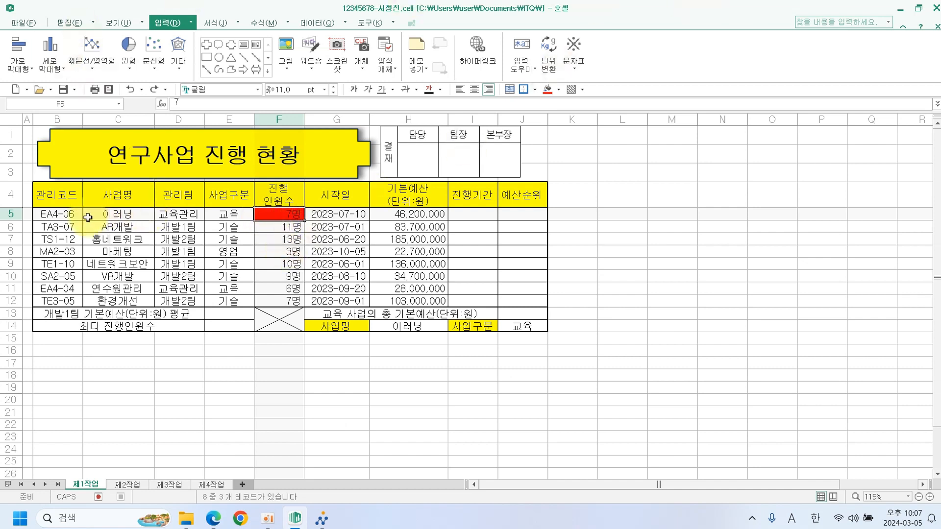
For B5:J12, add a new formula-based conditional rule =$F5>=10.
{"action": "left_click_drag", "start_coordinate": [61, 217], "coordinate": [510, 301]}
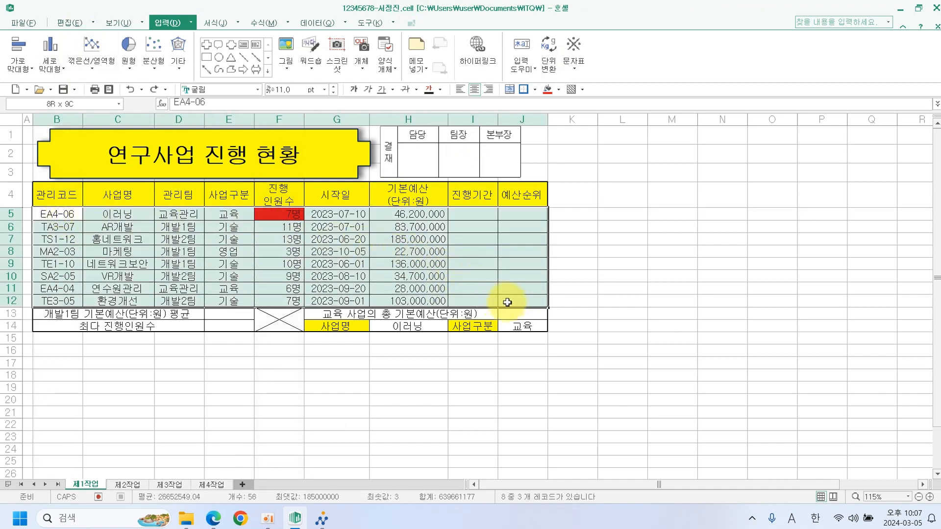
{"action": "left_click", "coordinate": [216, 22]}
{"action": "left_click", "coordinate": [350, 76]}
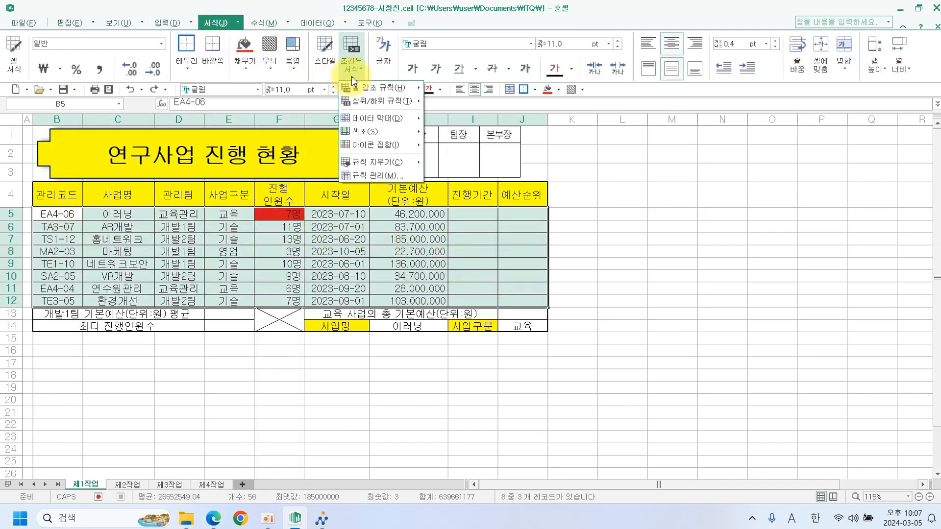
{"action": "left_click", "coordinate": [395, 177]}
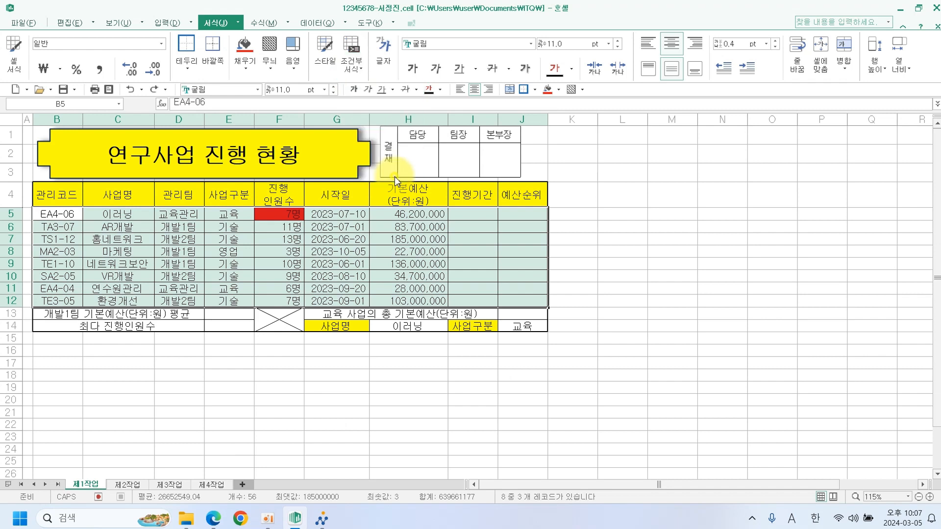
{"action": "left_click", "coordinate": [175, 331]}
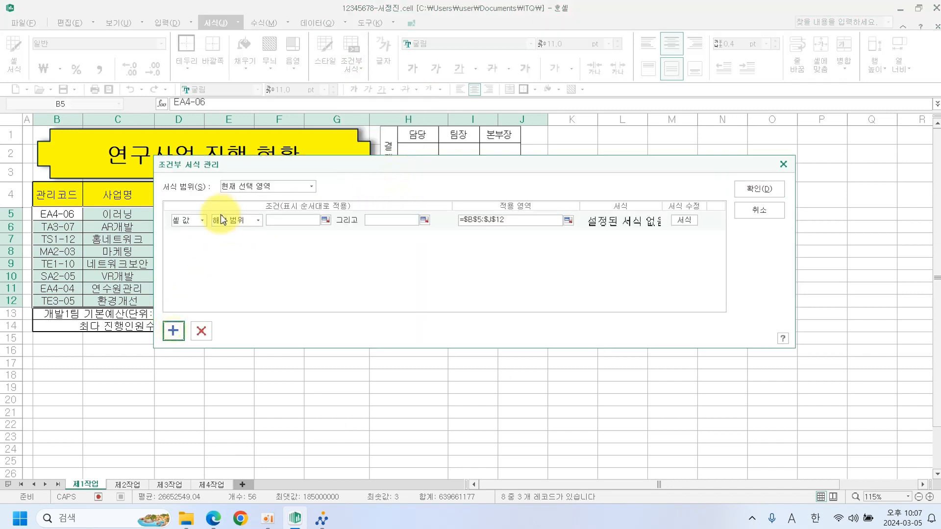
{"action": "left_click", "coordinate": [202, 220]}
{"action": "left_click", "coordinate": [198, 240]}
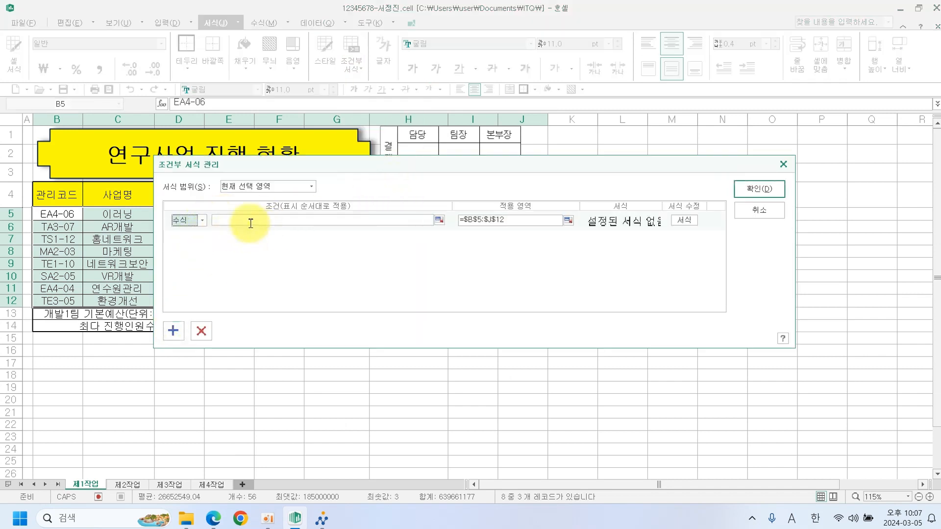
{"action": "left_click_drag", "start_coordinate": [198, 168], "coordinate": [421, 241]}
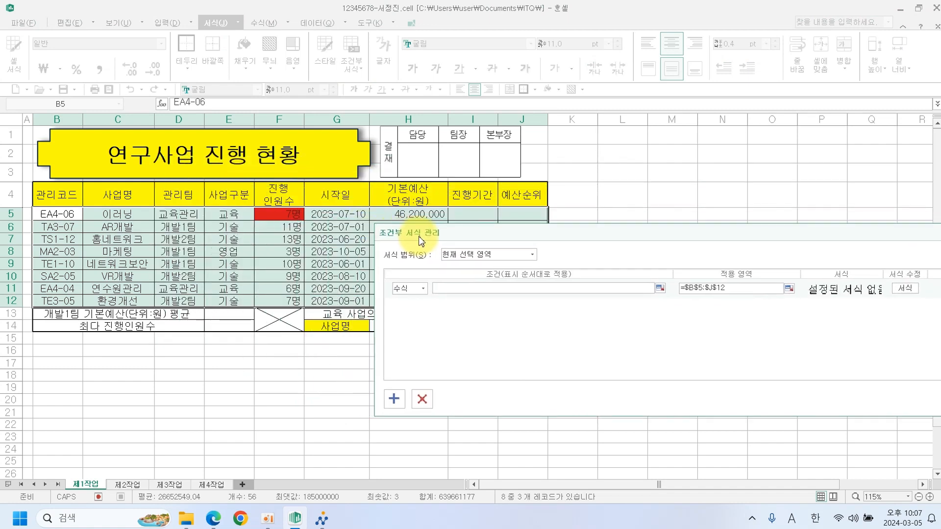
{"action": "left_click", "coordinate": [288, 215]}
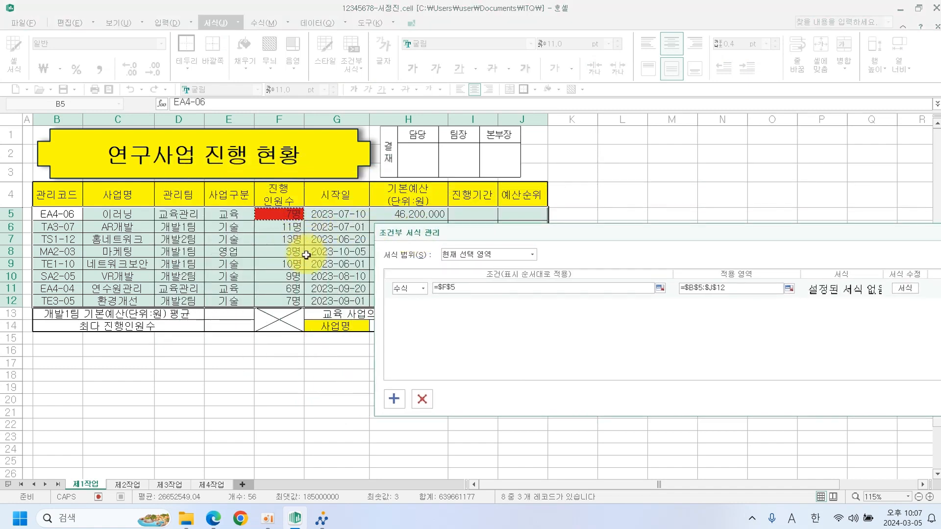
{"action": "left_click", "coordinate": [441, 285]}
{"action": "left_click", "coordinate": [461, 289]}
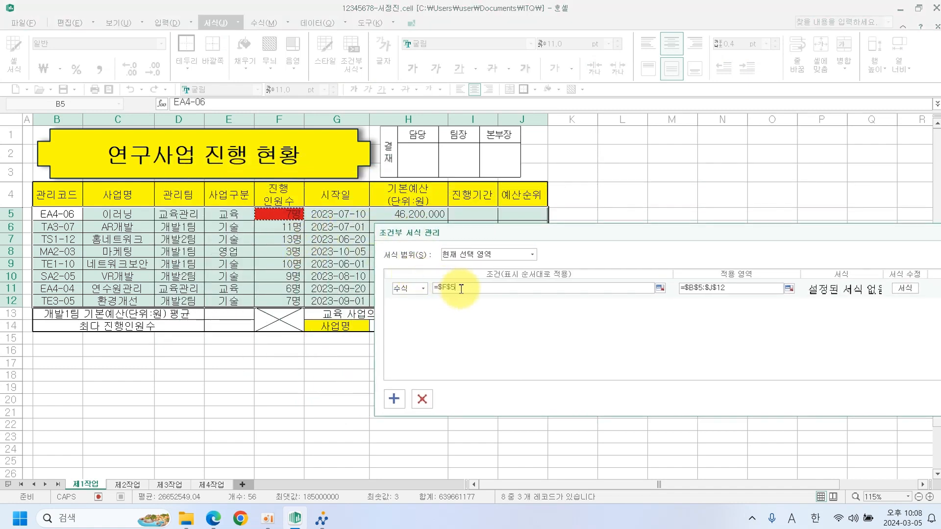
{"action": "key", "text": "BackSpace"}
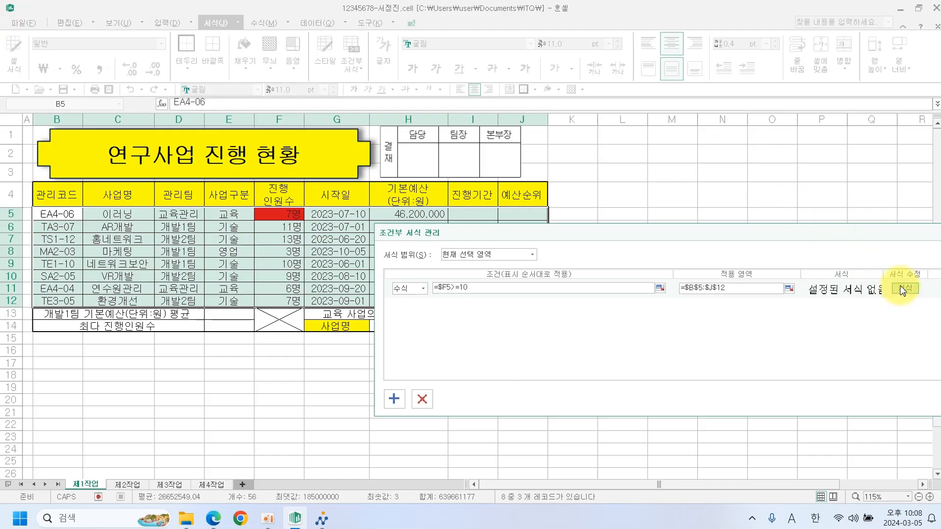
Give the rule a bold blue font format and apply it.
{"action": "left_click", "coordinate": [905, 289]}
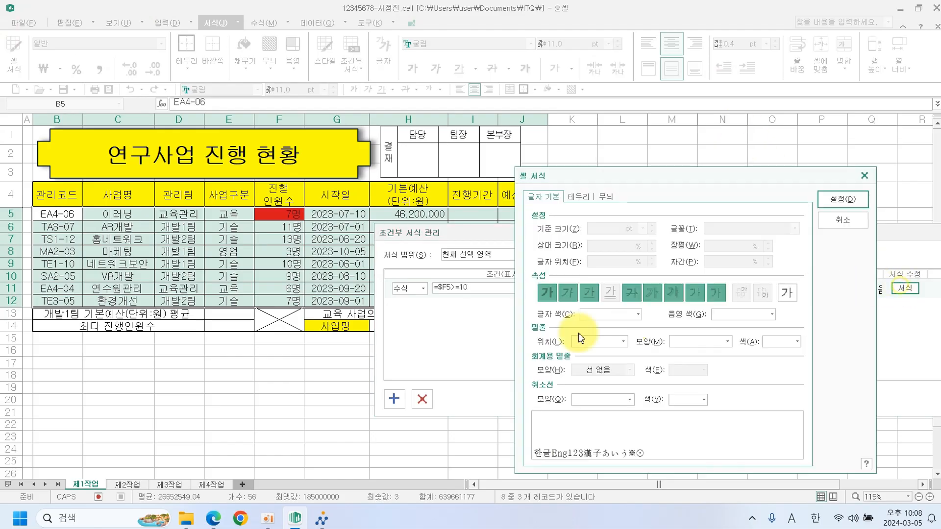
{"action": "left_click", "coordinate": [547, 293]}
{"action": "left_click", "coordinate": [622, 314]}
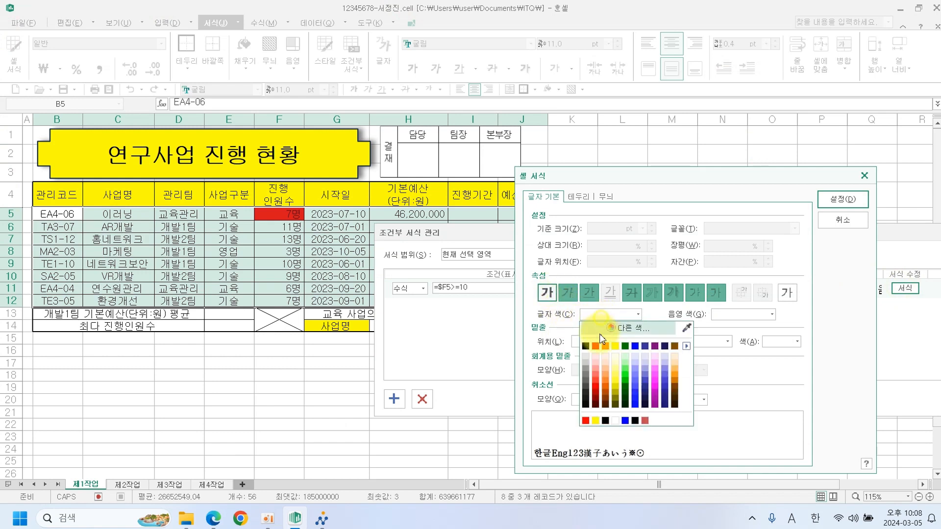
{"action": "left_click", "coordinate": [634, 346]}
{"action": "left_click", "coordinate": [831, 205]}
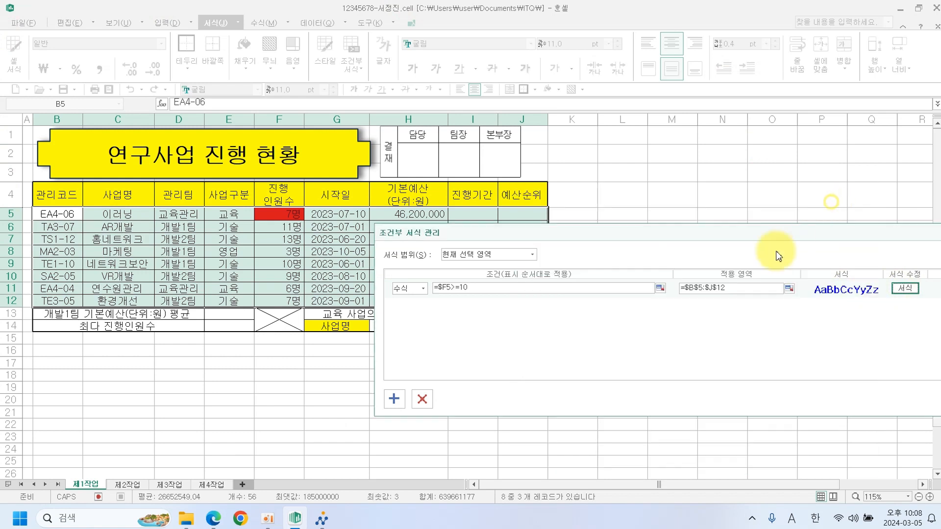
{"action": "left_click_drag", "start_coordinate": [818, 238], "coordinate": [500, 373]}
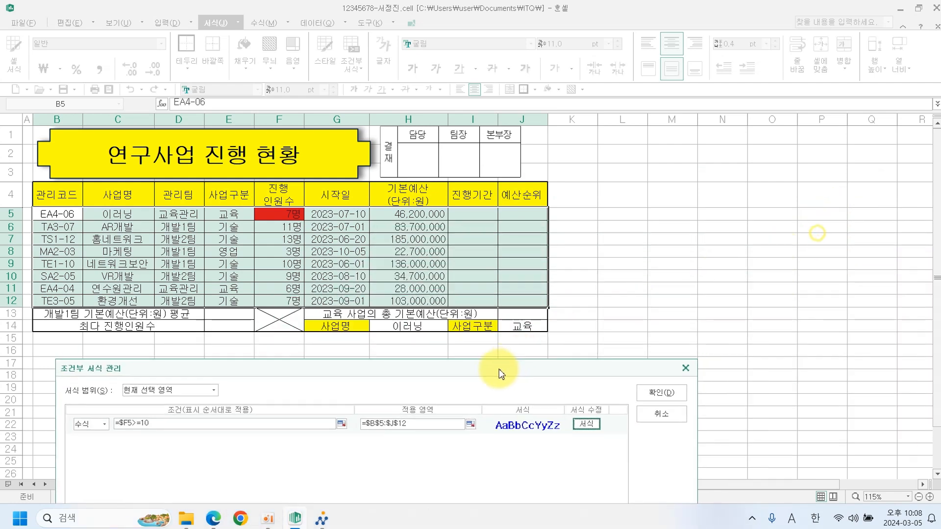
{"action": "left_click", "coordinate": [661, 392]}
Remove the temporary red fill from F5.
{"action": "left_click", "coordinate": [671, 314]}
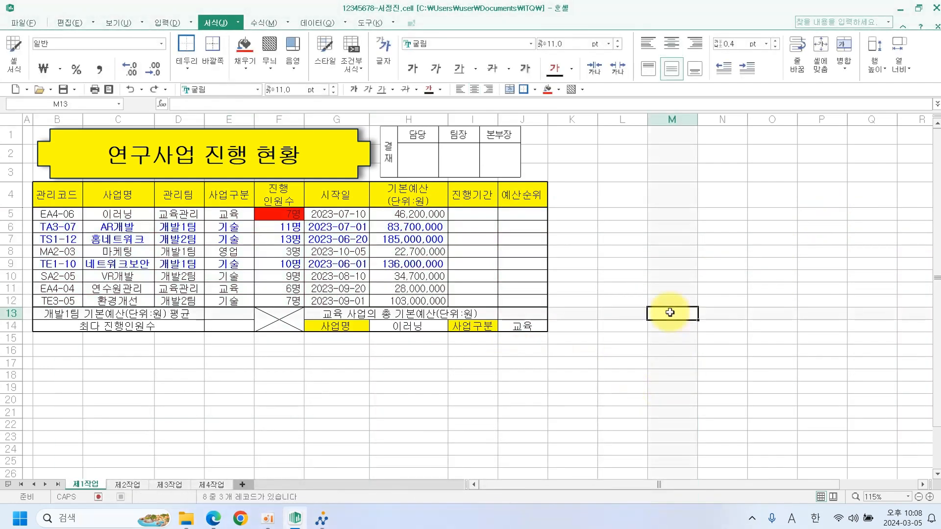
{"action": "left_click", "coordinate": [287, 214]}
{"action": "left_click", "coordinate": [559, 89]}
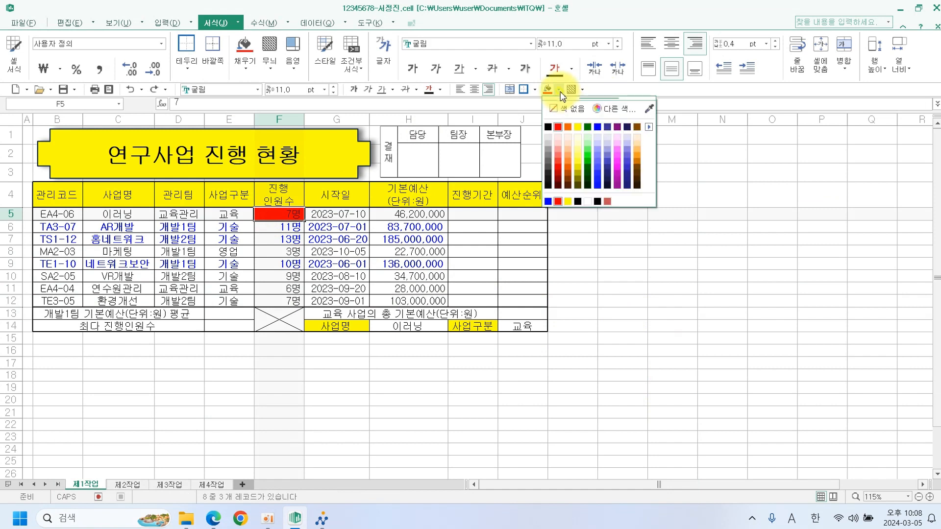
{"action": "left_click", "coordinate": [561, 108]}
{"action": "left_click", "coordinate": [680, 249]}
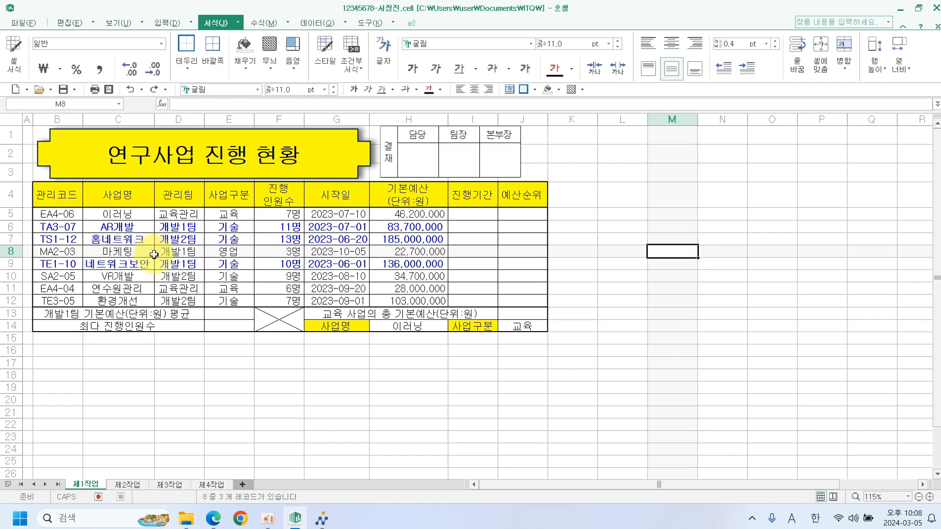
Scroll through the exam PDF to review the 출력형태 sample table.
{"action": "left_click", "coordinate": [214, 519]}
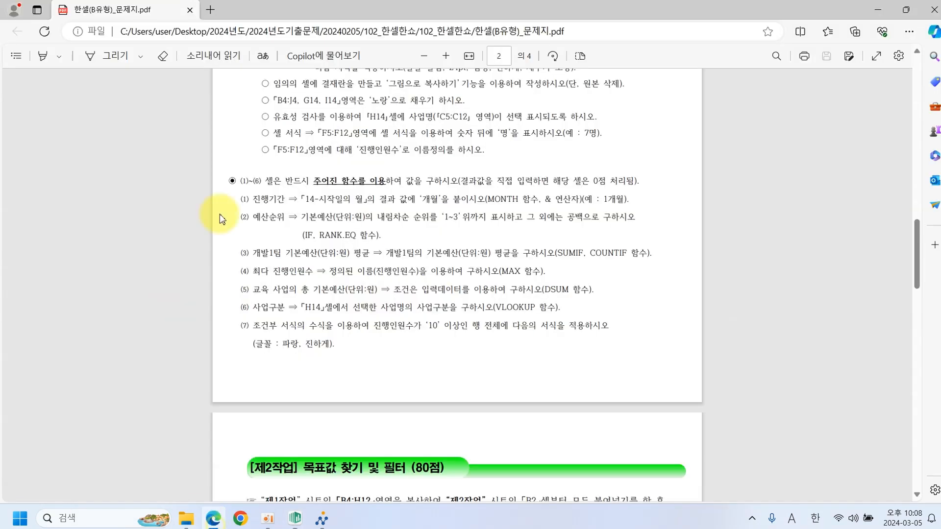
{"action": "scroll", "coordinate": [349, 377], "scroll_direction": "down", "scroll_amount": 3}
{"action": "scroll", "coordinate": [349, 381], "scroll_direction": "up", "scroll_amount": 4}
{"action": "scroll", "coordinate": [349, 377], "scroll_direction": "up", "scroll_amount": 3}
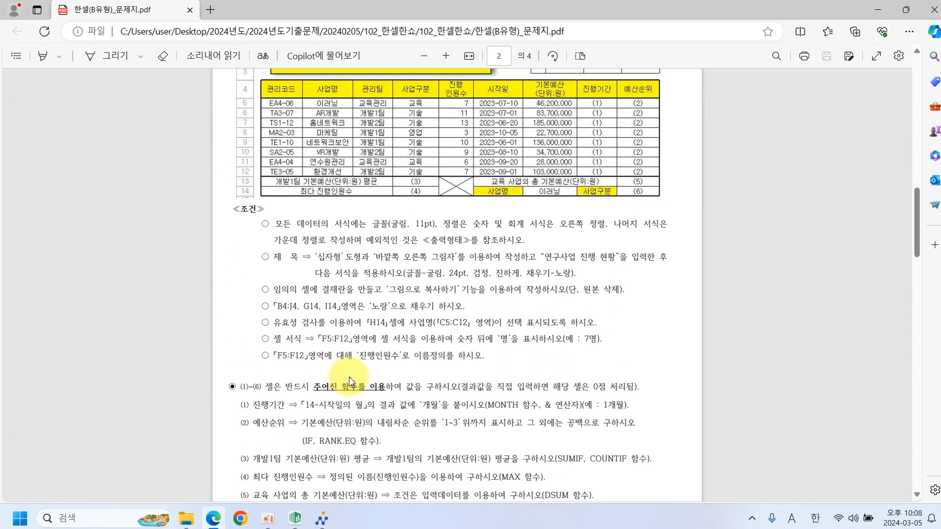
{"action": "scroll", "coordinate": [349, 378], "scroll_direction": "up", "scroll_amount": 2}
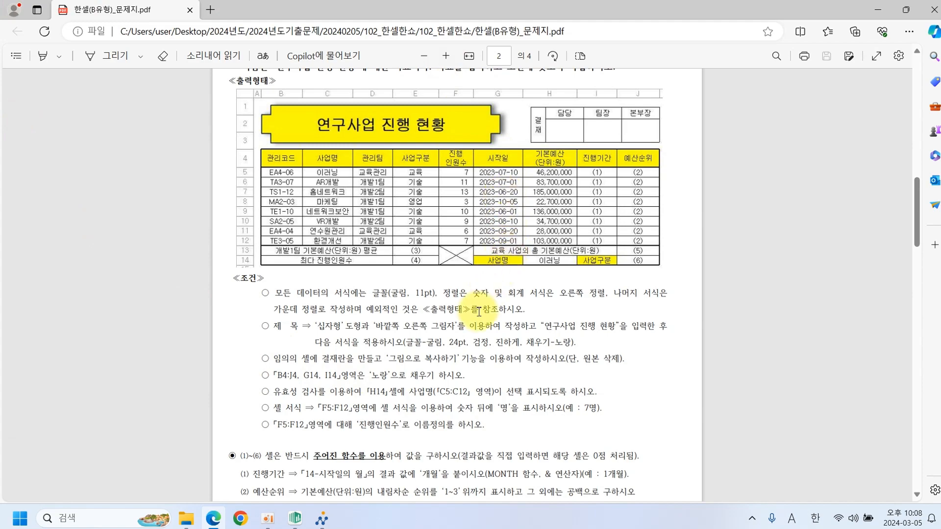
{"action": "scroll", "coordinate": [478, 312], "scroll_direction": "down", "scroll_amount": 1}
Enter =MONTH(G5)&"개월" in I5.
{"action": "left_click", "coordinate": [301, 515]}
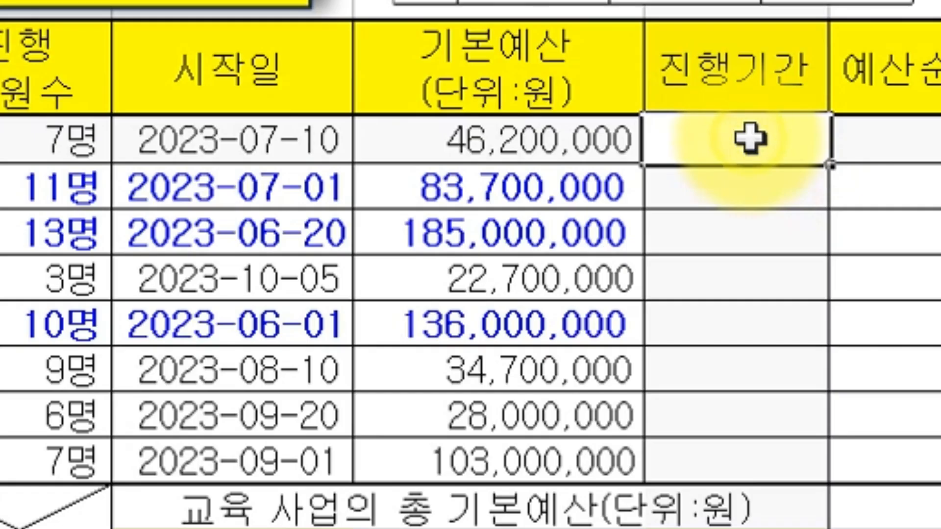
{"action": "type", "text": "=MO"}
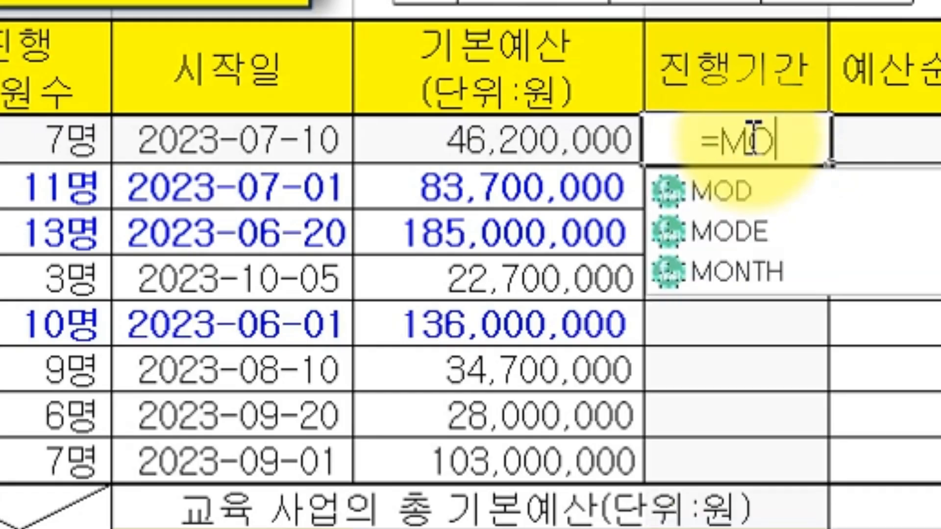
{"action": "type", "text": "N"}
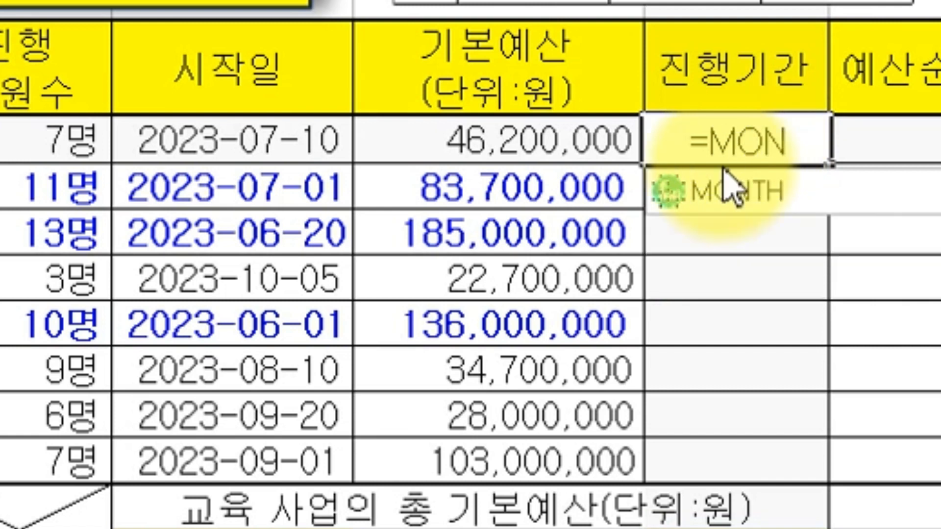
{"action": "double_click", "coordinate": [677, 192]}
{"action": "key", "text": "BackSpace"}
{"action": "key", "text": "BackSpace"}
{"action": "key", "text": "BackSpace"}
{"action": "key", "text": "BackSpace"}
{"action": "key", "text": "BackSpace"}
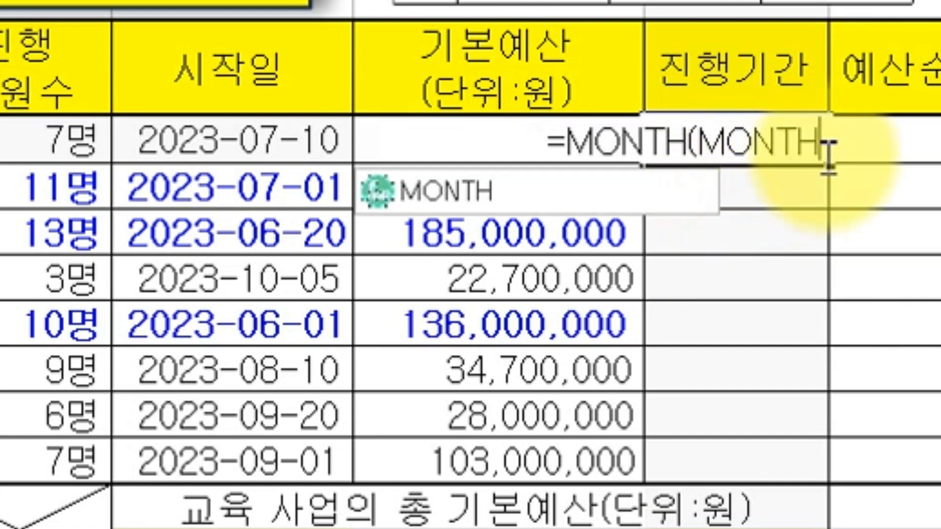
{"action": "key", "text": "BackSpace"}
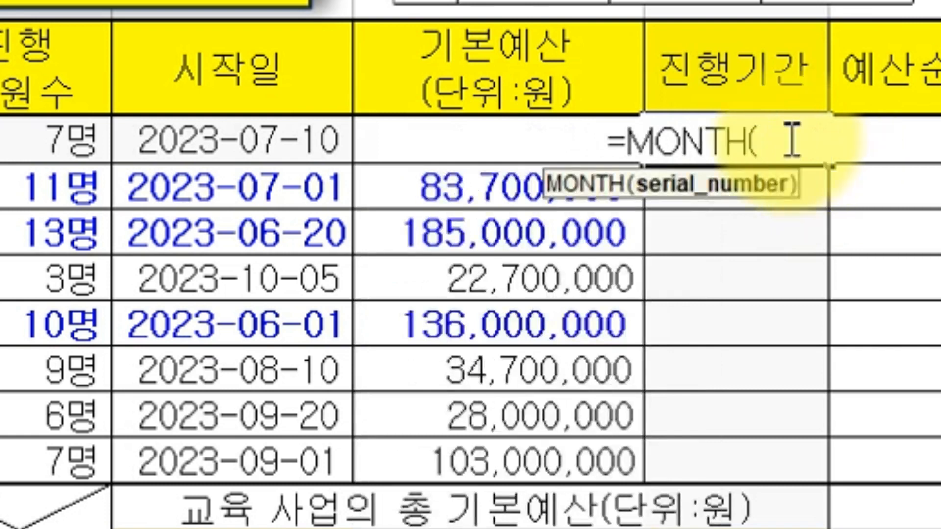
{"action": "left_click", "coordinate": [196, 160]}
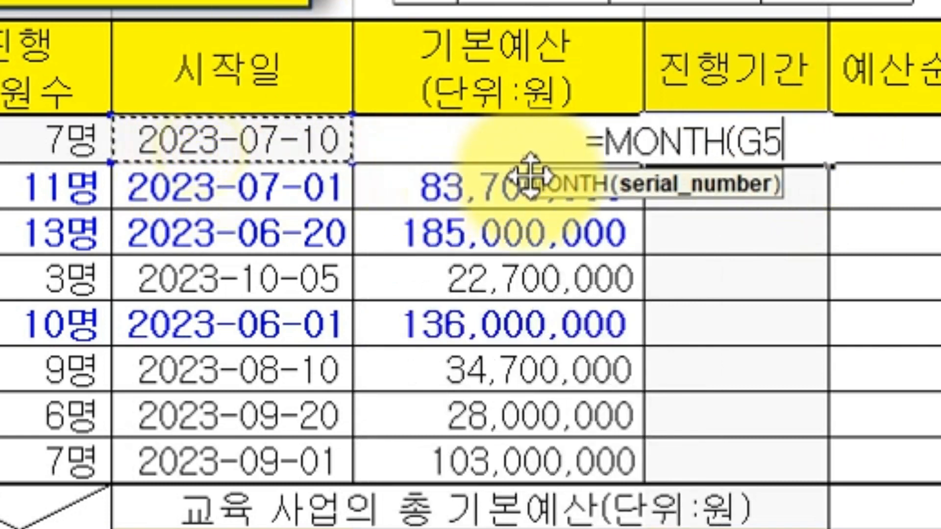
{"action": "type", "text": ")"}
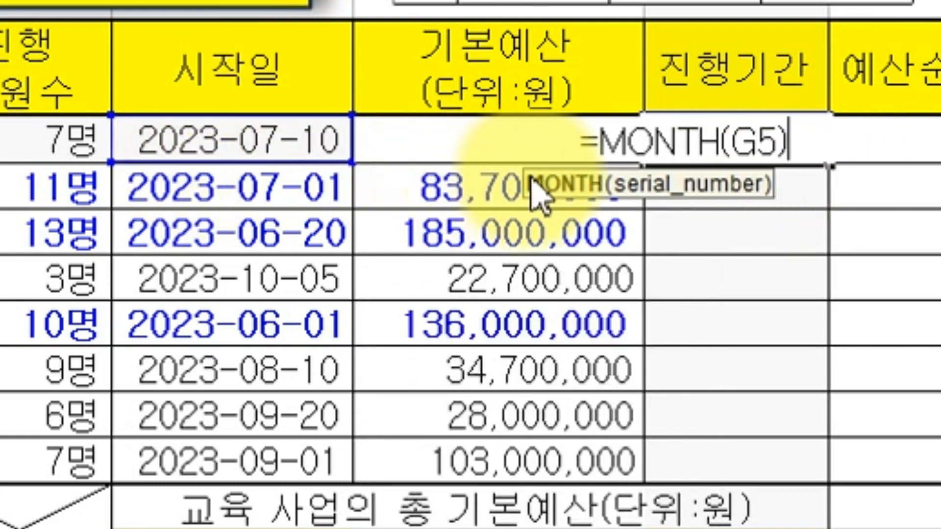
{"action": "type", "text": "&"}
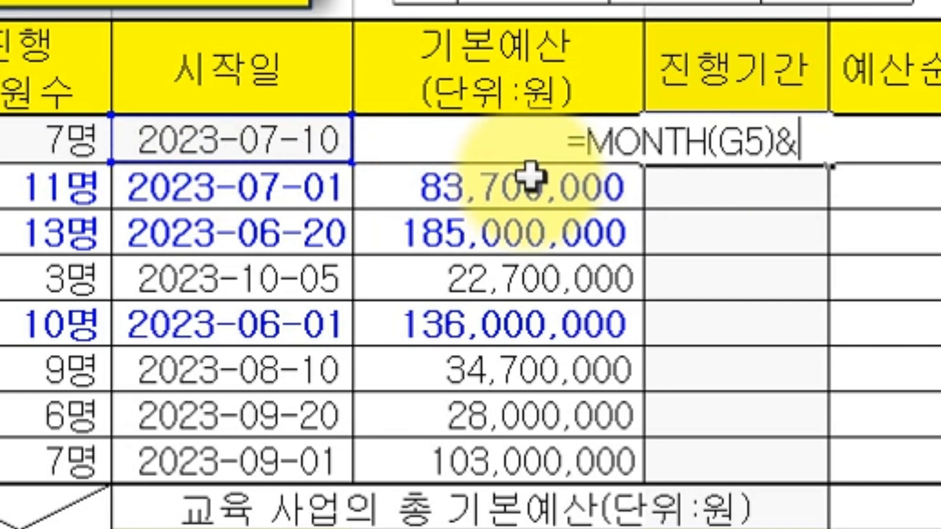
{"action": "type", "text": "\"개월\""}
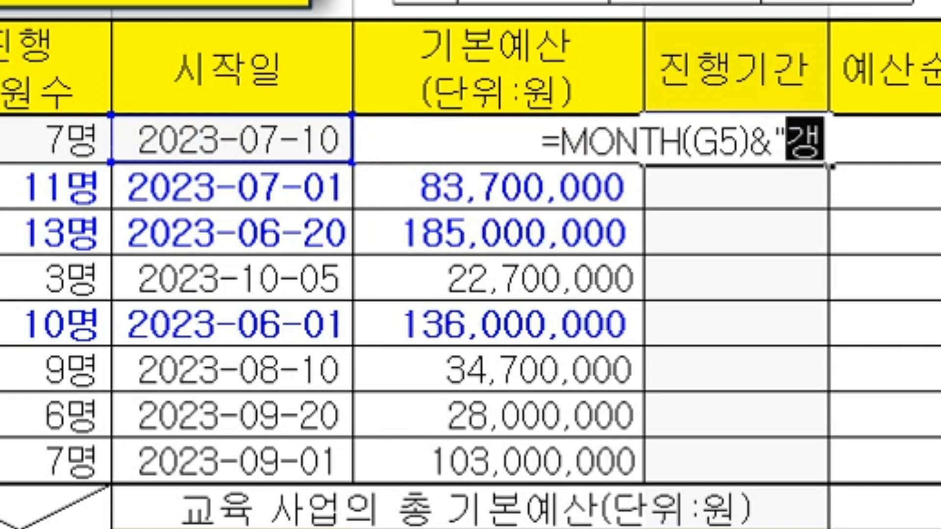
{"action": "key", "text": "Return"}
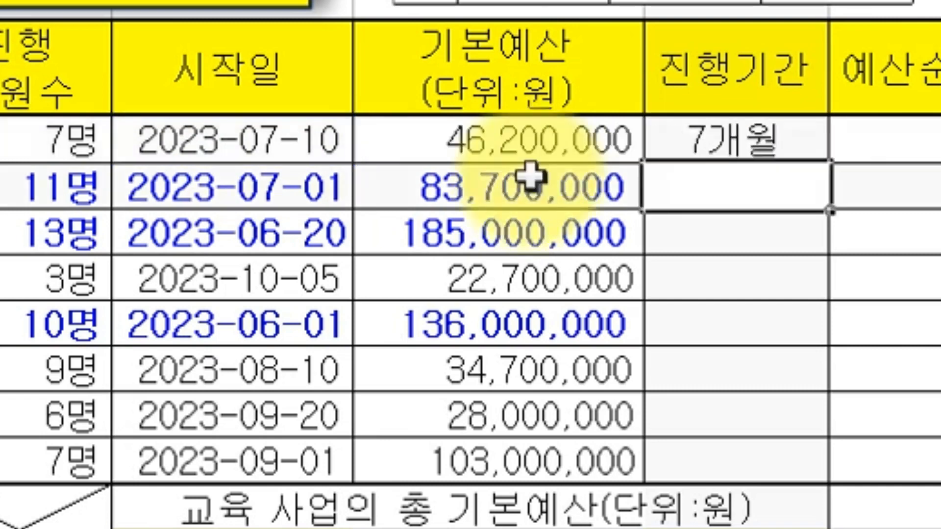
Copy the I5 formula down to I12 and compare results with the G5:G12 start dates.
{"action": "left_click", "coordinate": [793, 130]}
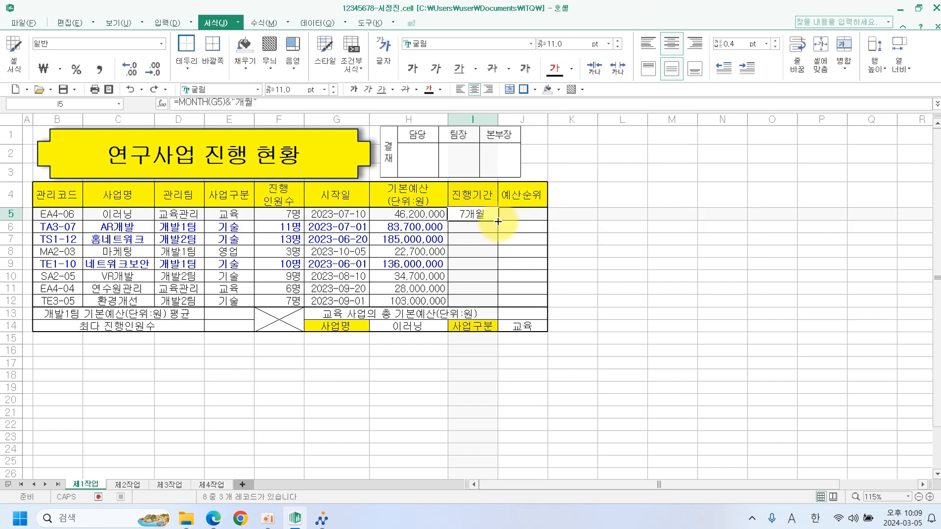
{"action": "left_click_drag", "start_coordinate": [498, 222], "coordinate": [498, 305]}
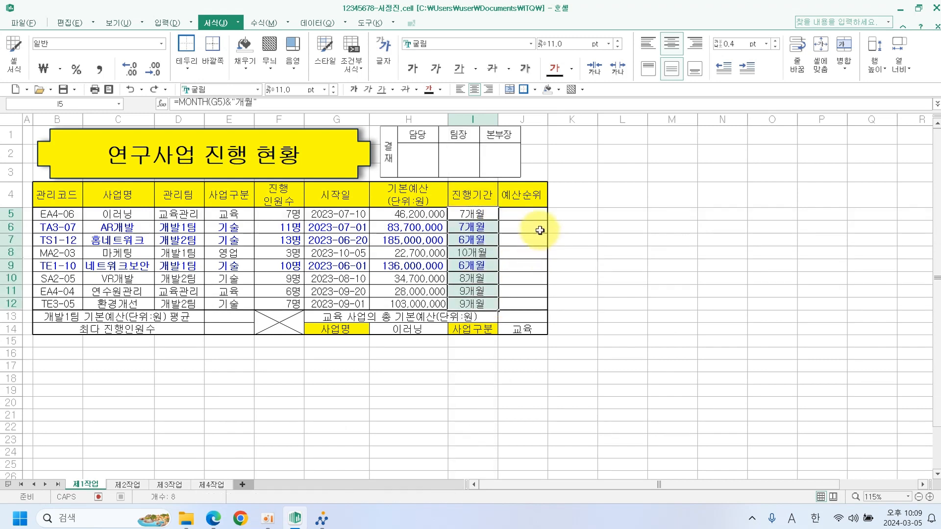
{"action": "left_click", "coordinate": [620, 252]}
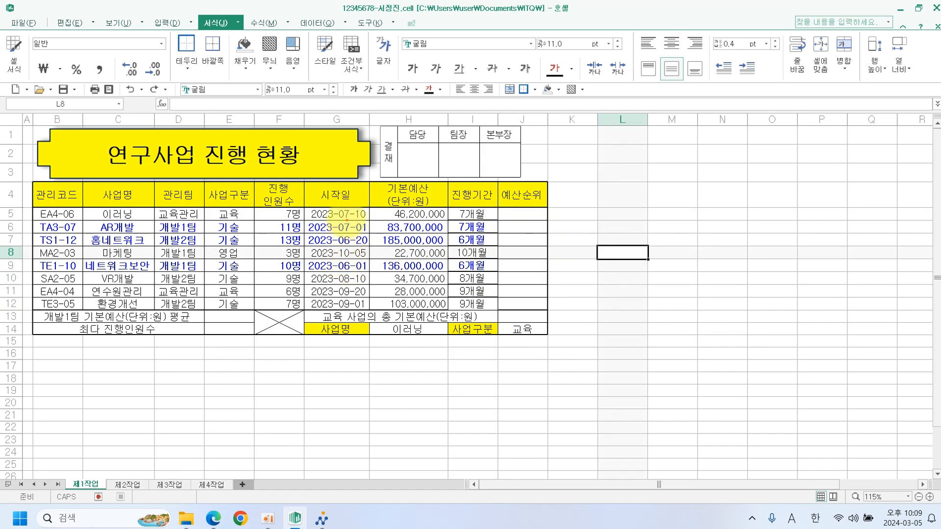
{"action": "left_click_drag", "start_coordinate": [344, 213], "coordinate": [345, 306]}
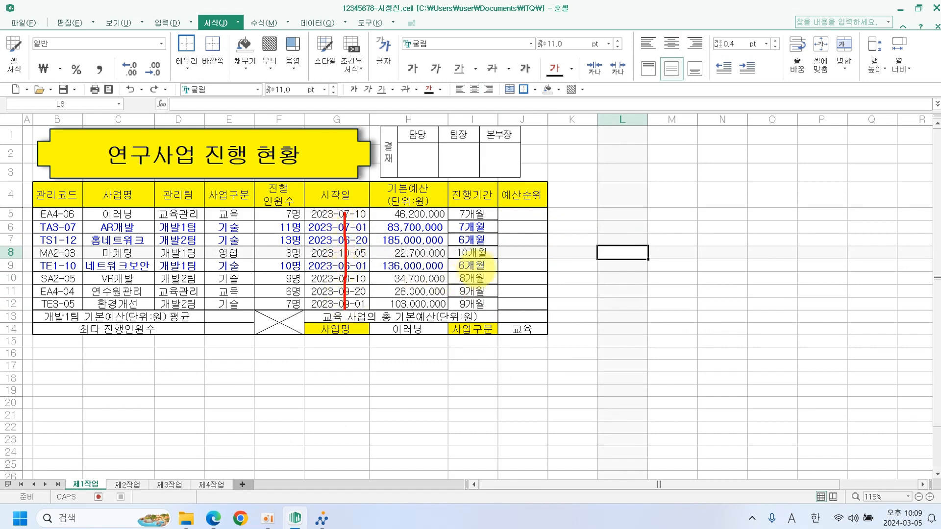
{"action": "left_click", "coordinate": [458, 215]}
{"action": "left_click_drag", "start_coordinate": [462, 214], "coordinate": [462, 307]}
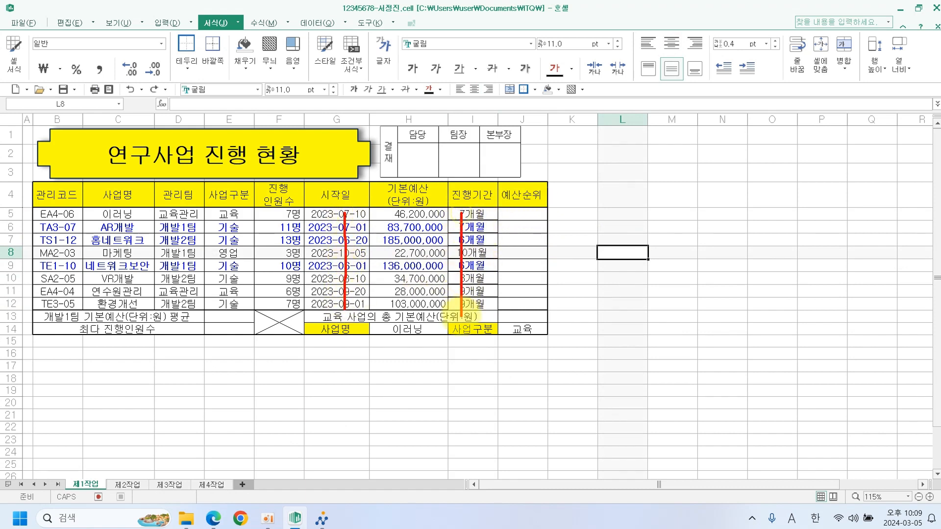
{"action": "left_click", "coordinate": [521, 216]}
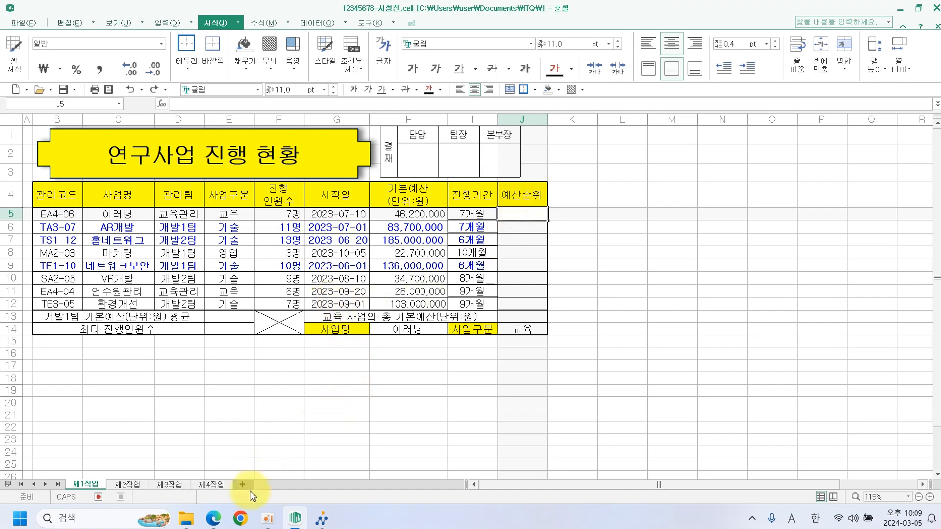
In the PDF problem sheet, read the 예산순위 rule (top 1–3 via IF and RANK.EQ), then return to Hancell.
{"action": "left_click", "coordinate": [213, 518]}
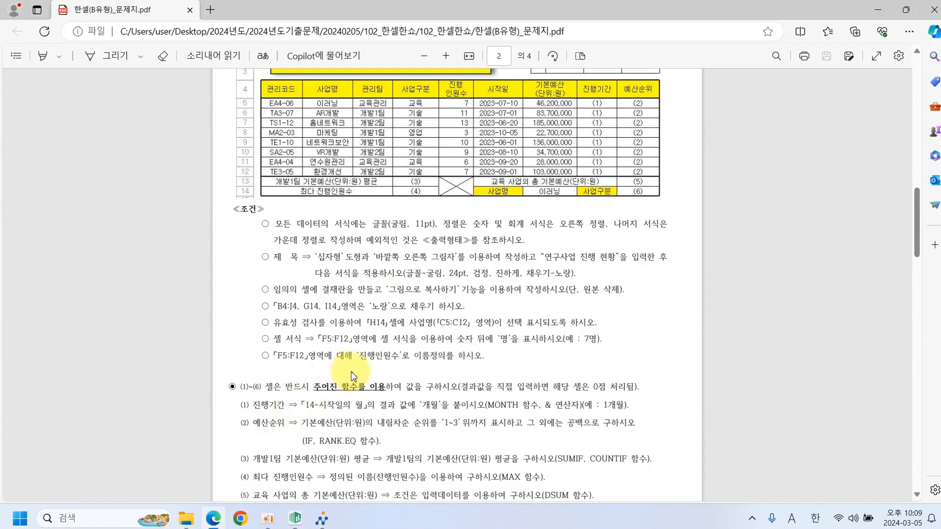
{"action": "scroll", "coordinate": [352, 391], "scroll_direction": "down", "scroll_amount": 2}
{"action": "scroll", "coordinate": [352, 391], "scroll_direction": "down", "scroll_amount": 2}
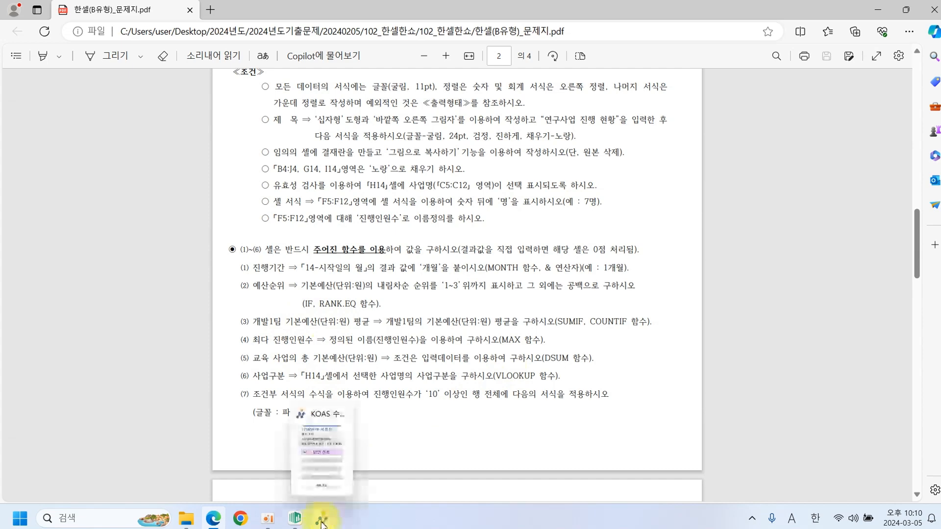
{"action": "left_click", "coordinate": [294, 518]}
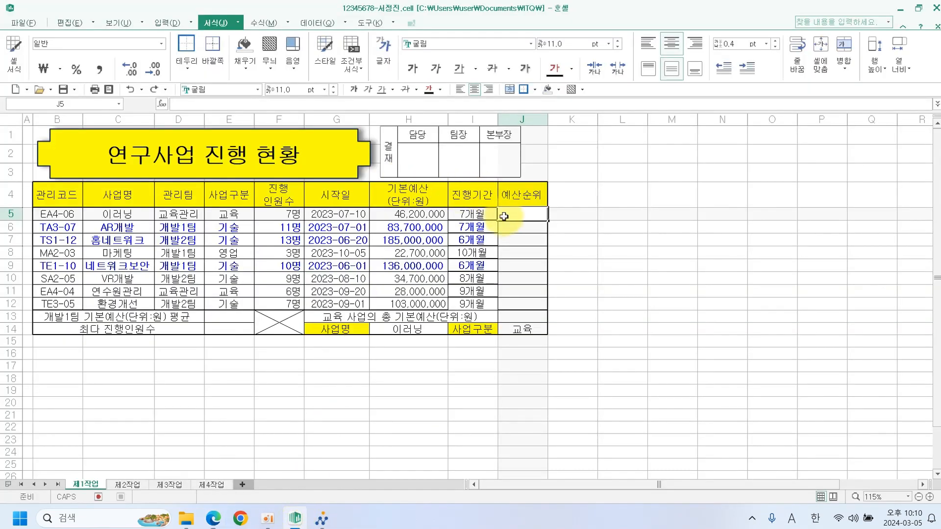
Enter =RANK.EQ(H5,H5:H12) in J5 to rank its 기본예산.
{"action": "type", "text": "=ㄱ"}
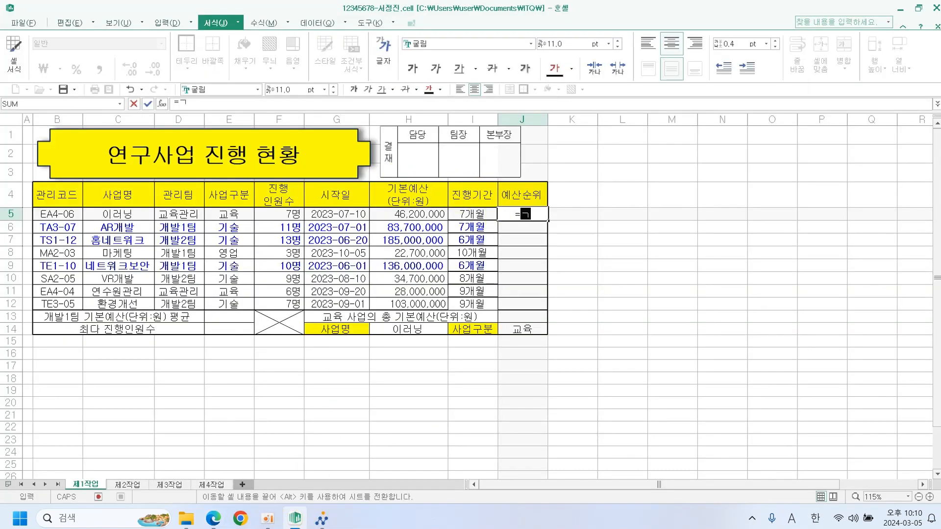
{"action": "type", "text": "RAN"}
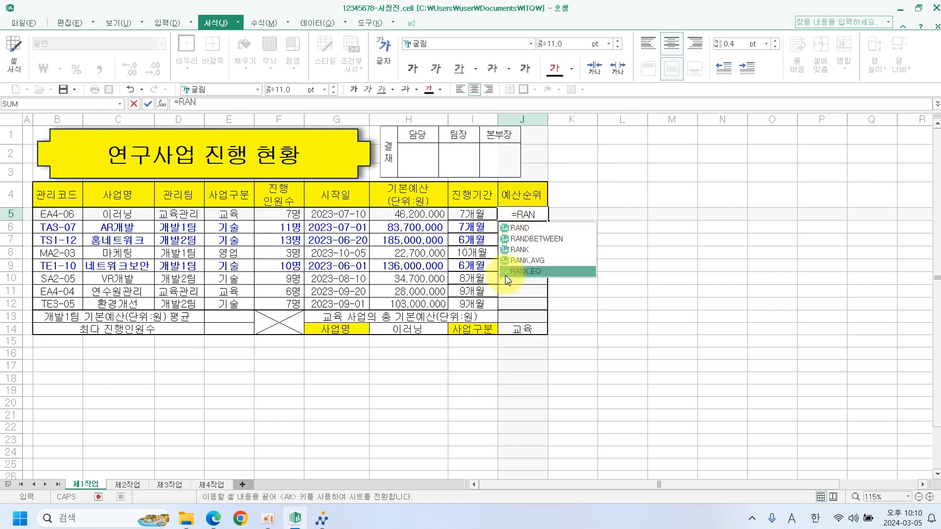
{"action": "double_click", "coordinate": [506, 272]}
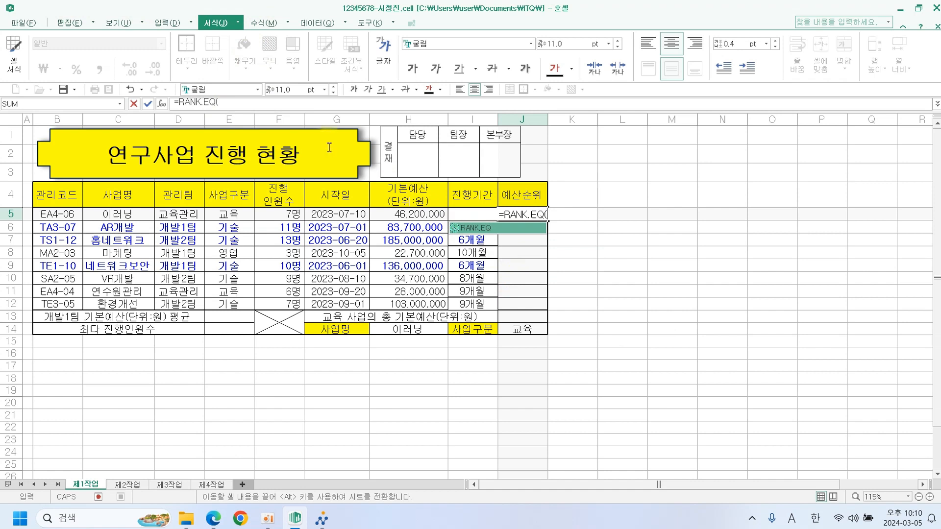
{"action": "left_click", "coordinate": [435, 214]}
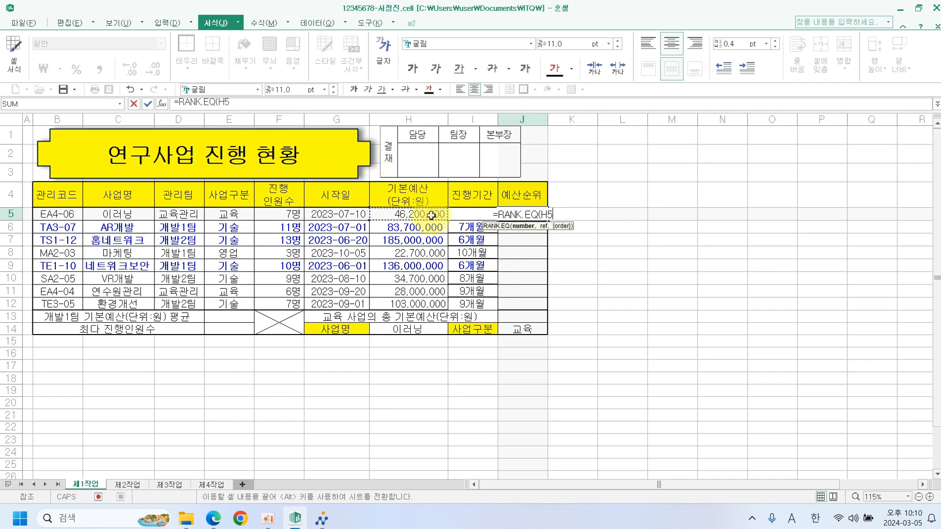
{"action": "type", "text": ","}
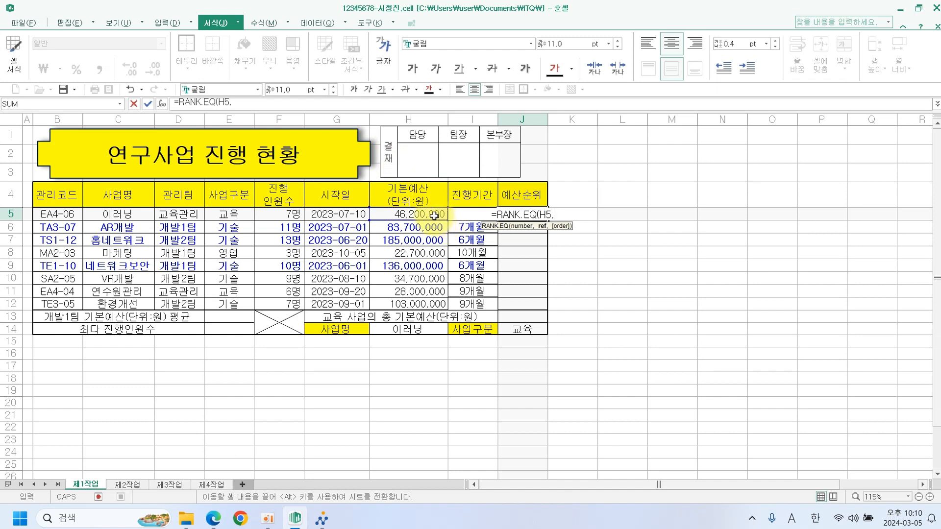
{"action": "left_click_drag", "start_coordinate": [435, 216], "coordinate": [434, 300]}
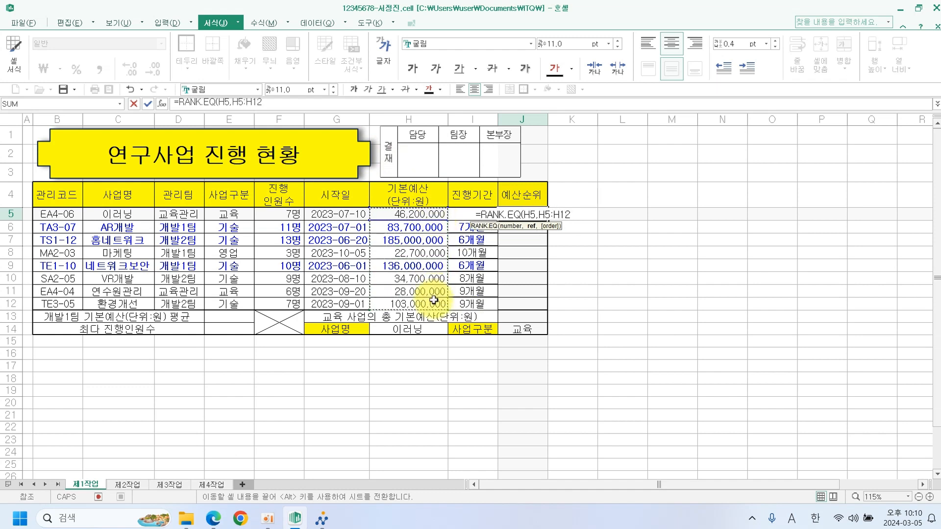
{"action": "type", "text": ")"}
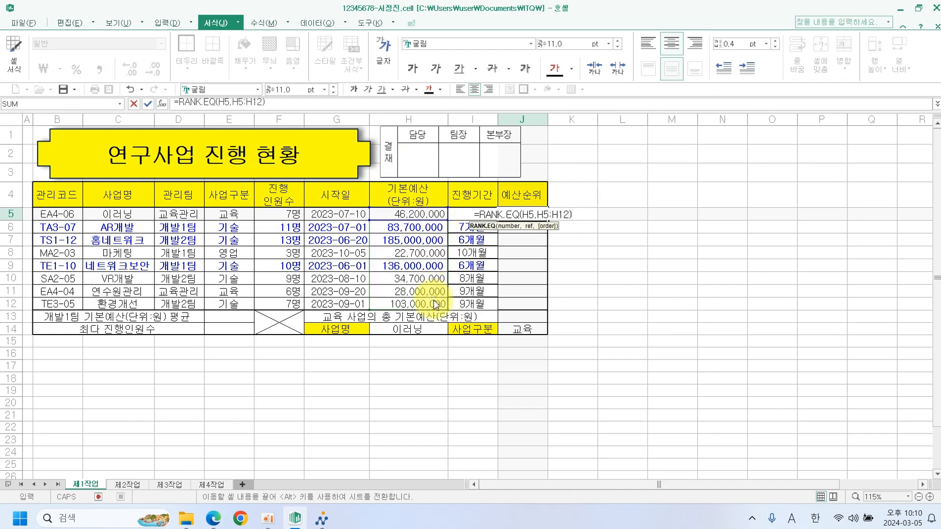
{"action": "key", "text": "Return"}
Make the rank range absolute ($H$5:$H$12) and fill the formula down to J12.
{"action": "left_click", "coordinate": [524, 214]}
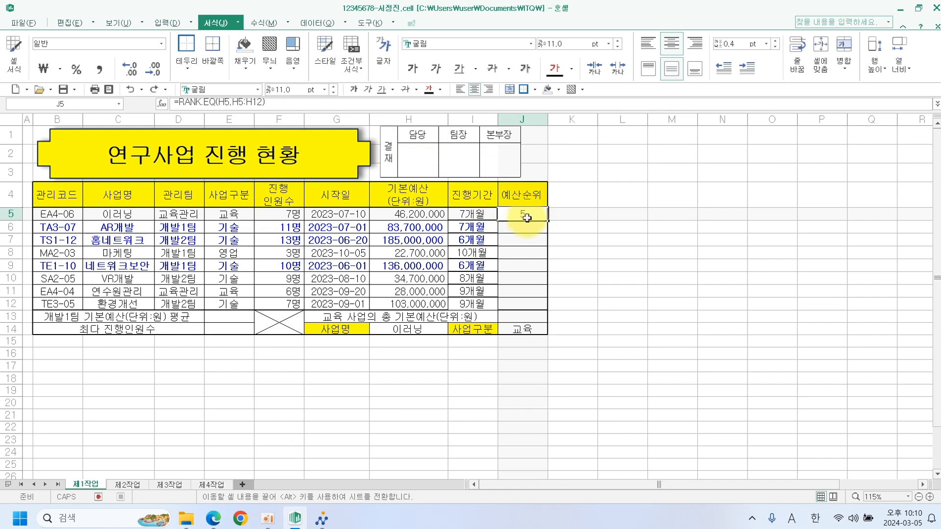
{"action": "double_click", "coordinate": [527, 217]}
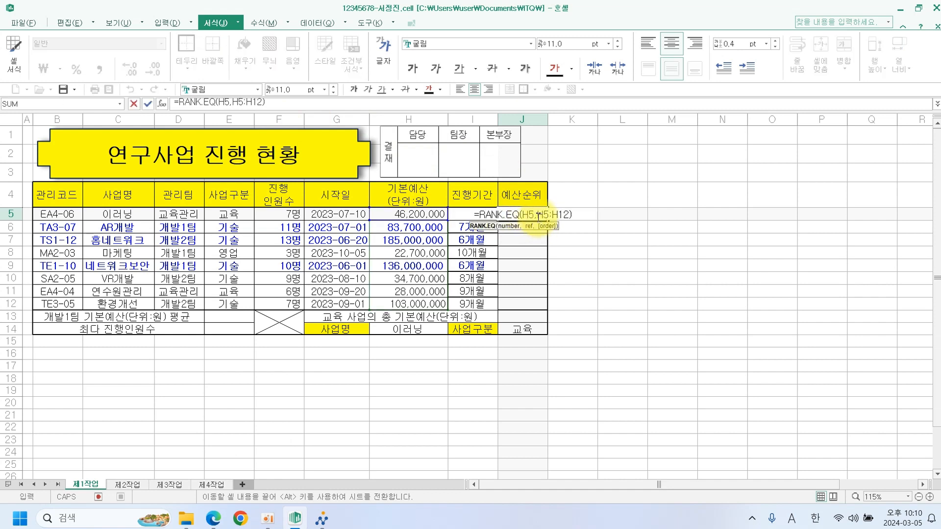
{"action": "left_click_drag", "start_coordinate": [538, 216], "coordinate": [567, 217]}
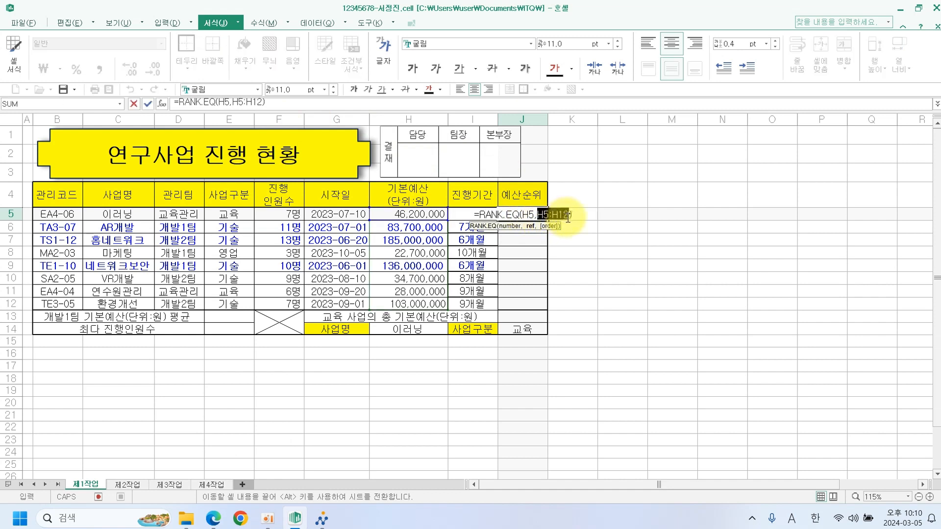
{"action": "key", "text": "F4"}
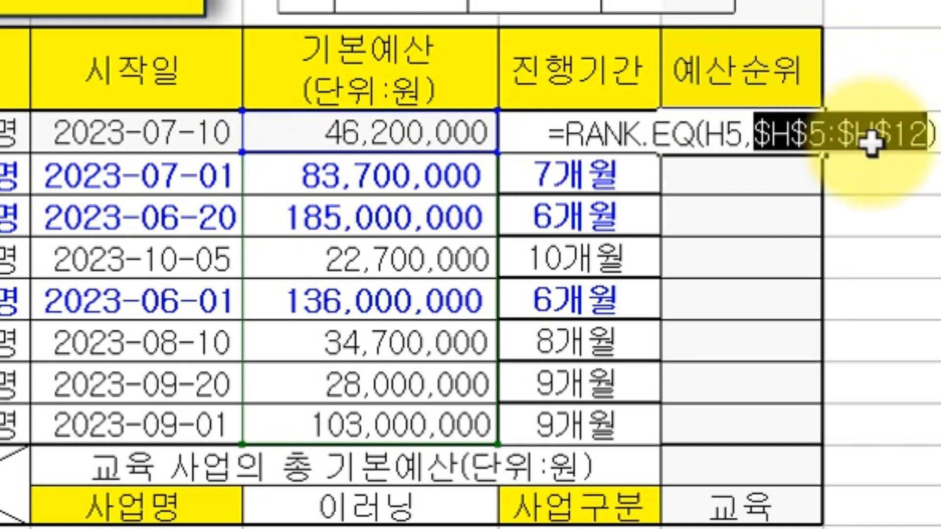
{"action": "key", "text": "Return"}
{"action": "left_click", "coordinate": [783, 131]}
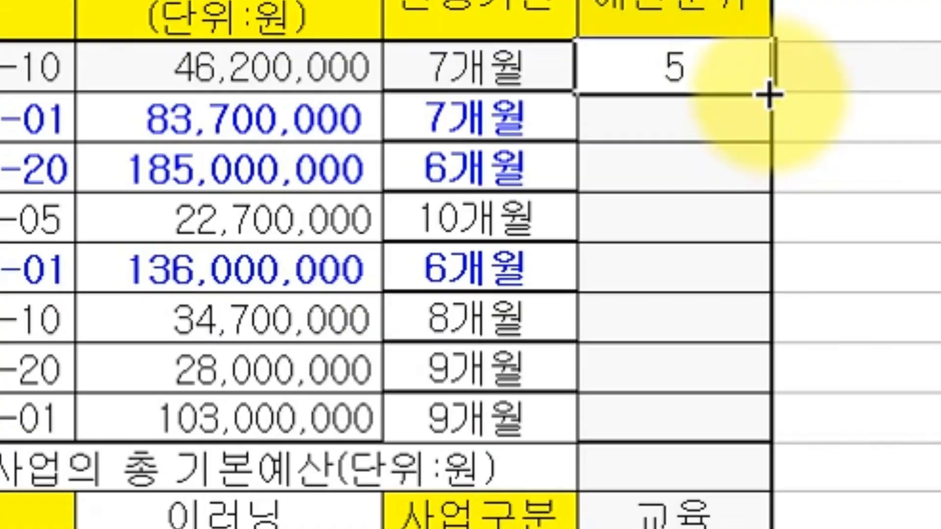
{"action": "left_click_drag", "start_coordinate": [822, 155], "coordinate": [813, 397]}
{"action": "left_click_drag", "start_coordinate": [760, 386], "coordinate": [760, 392]}
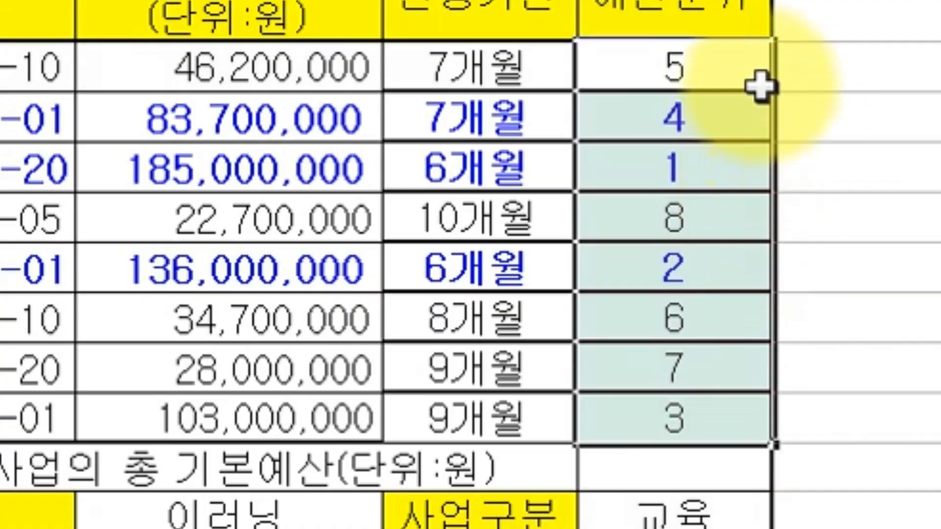
{"action": "left_click", "coordinate": [905, 270]}
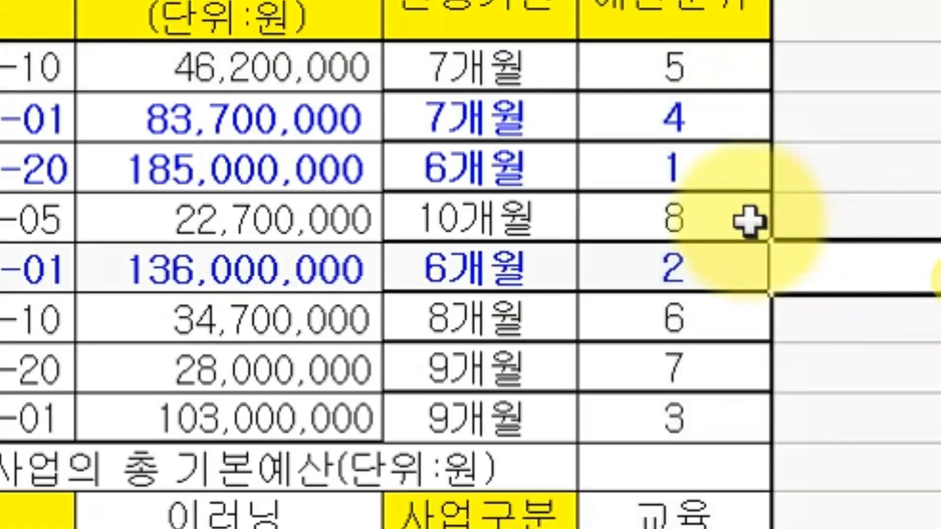
Mark the top three ranks in J7, J9 and J12 and cross out the other ranks.
{"action": "left_click", "coordinate": [714, 182]}
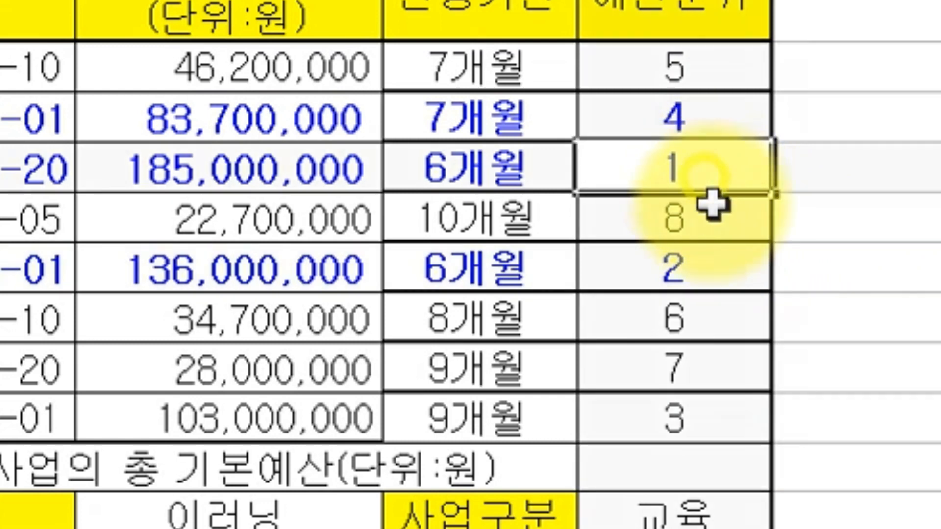
{"action": "left_click", "coordinate": [705, 269]}
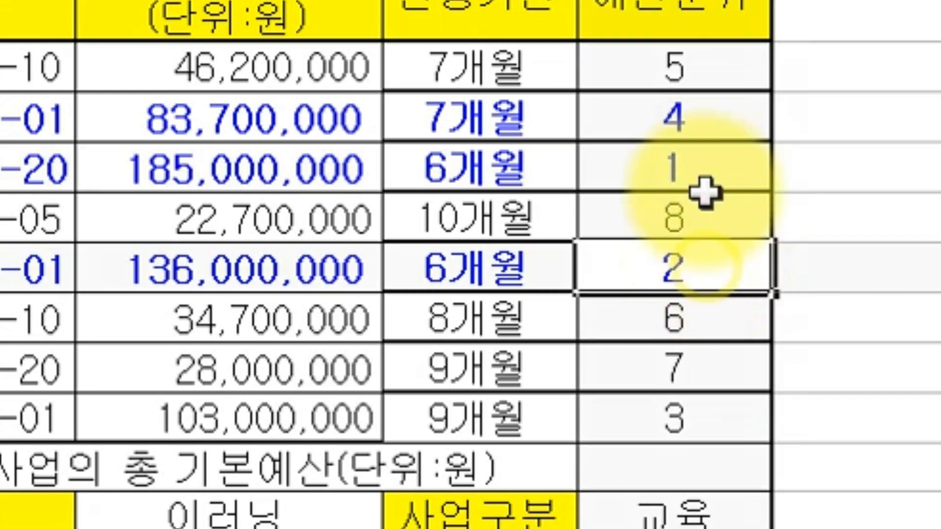
{"action": "left_click", "coordinate": [700, 65]}
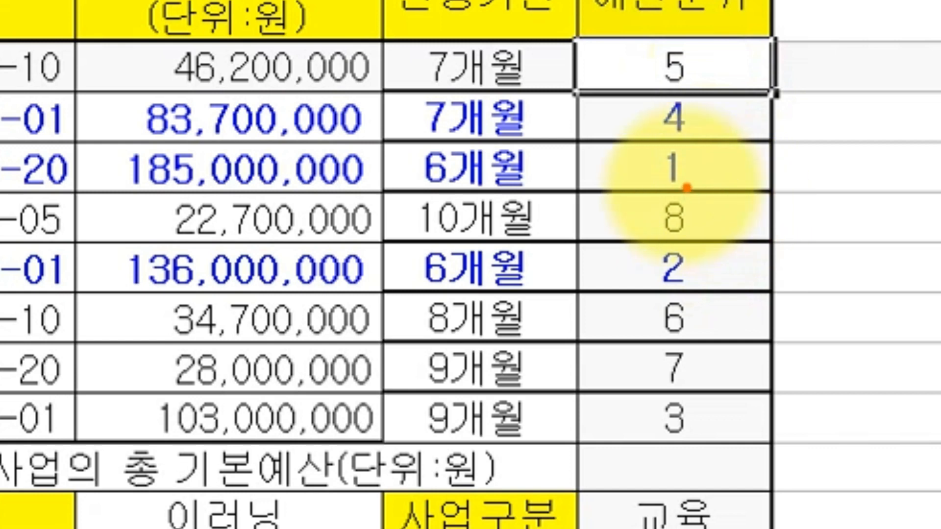
{"action": "left_click_drag", "start_coordinate": [667, 176], "coordinate": [750, 175]}
{"action": "left_click_drag", "start_coordinate": [652, 270], "coordinate": [725, 277]}
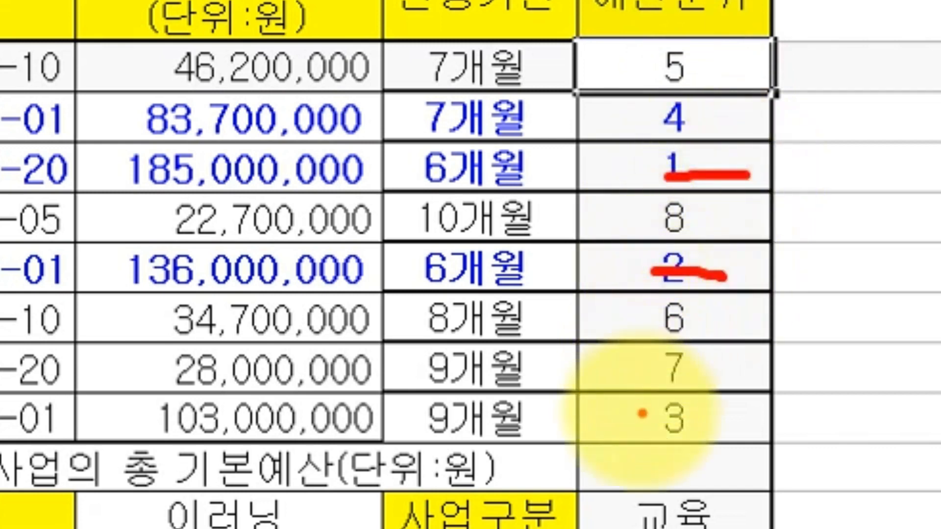
{"action": "left_click_drag", "start_coordinate": [644, 416], "coordinate": [710, 417]}
{"action": "left_click_drag", "start_coordinate": [737, 301], "coordinate": [689, 365]}
{"action": "left_click_drag", "start_coordinate": [672, 319], "coordinate": [735, 349]}
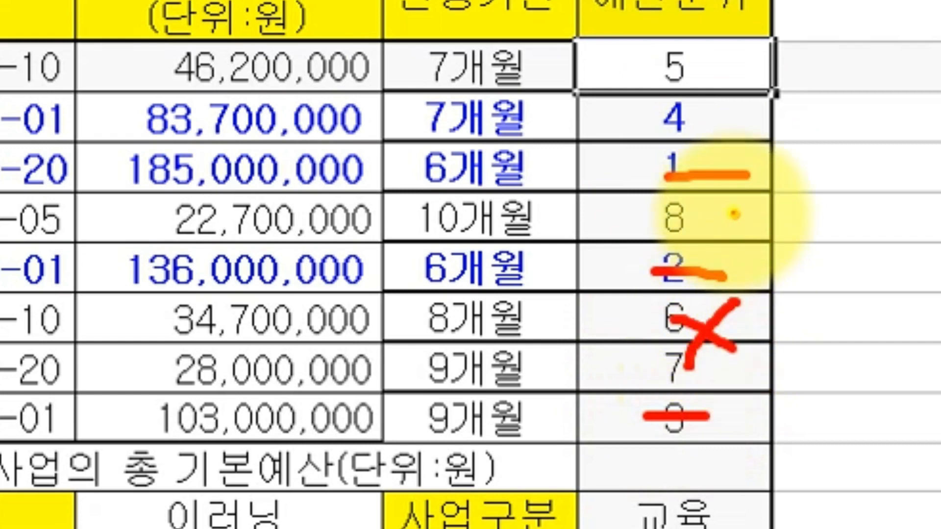
{"action": "left_click_drag", "start_coordinate": [736, 210], "coordinate": [706, 248]}
{"action": "left_click_drag", "start_coordinate": [706, 216], "coordinate": [757, 248]}
{"action": "left_click_drag", "start_coordinate": [738, 78], "coordinate": [694, 152]}
{"action": "left_click_drag", "start_coordinate": [685, 92], "coordinate": [768, 149]}
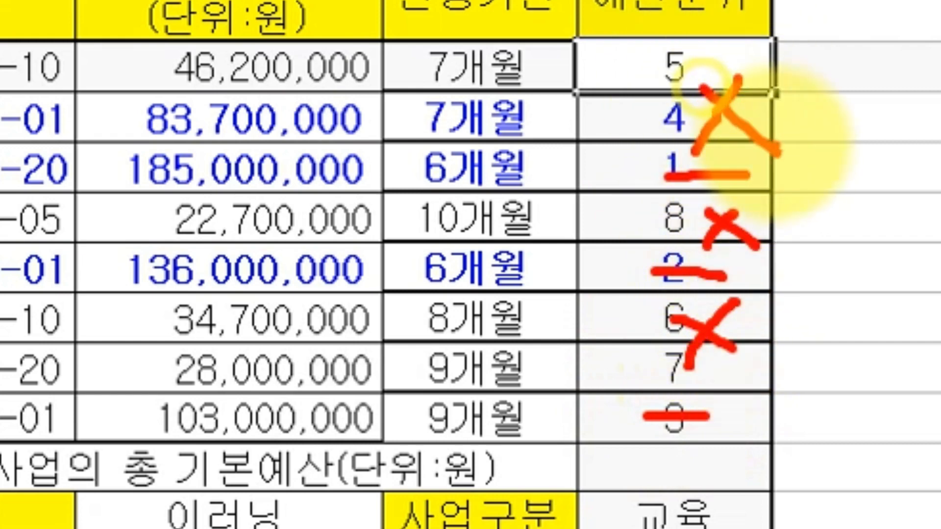
{"action": "key", "text": "Escape"}
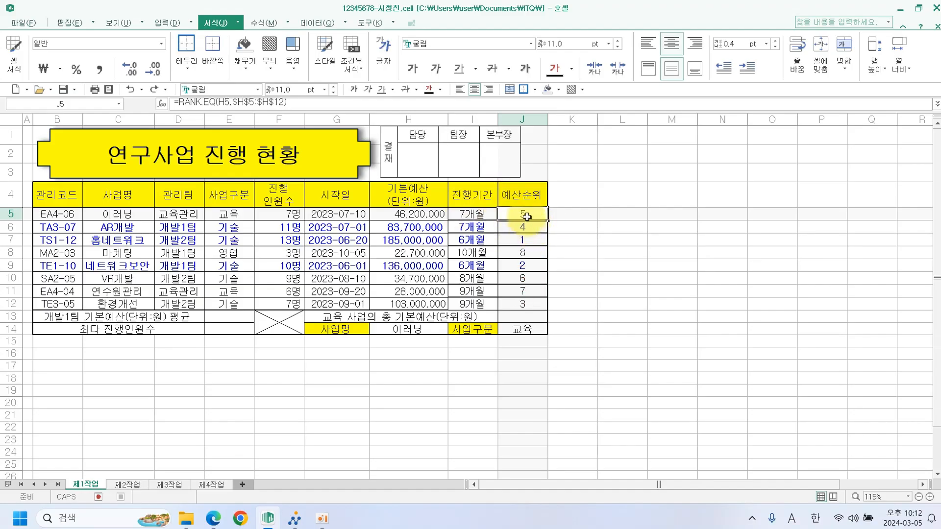
Change J5 to =IF(RANK.EQ(H5,$H$5:$H$12)<=3,RANK.EQ(H5,$H$5:$H$12),"").
{"action": "double_click", "coordinate": [526, 215]}
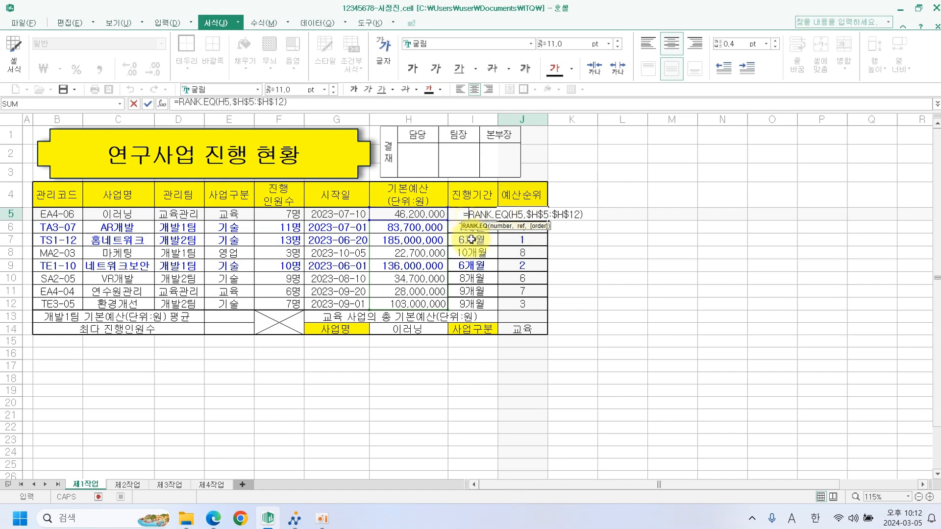
{"action": "type", "text": "IF("}
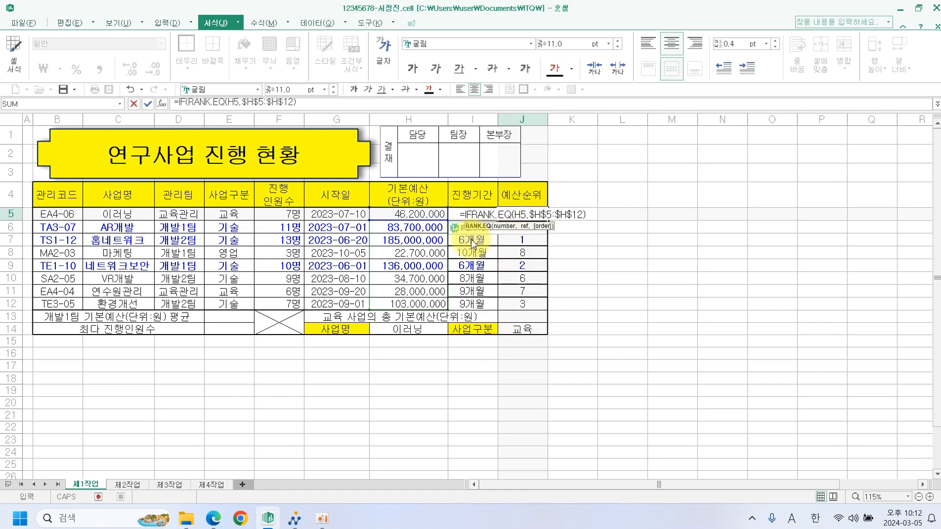
{"action": "left_click", "coordinate": [595, 216]}
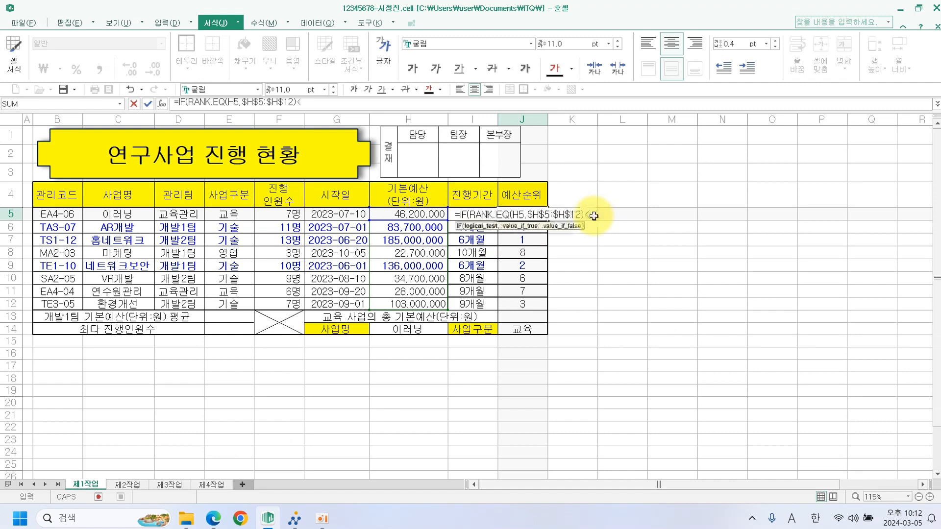
{"action": "type", "text": "<=3"}
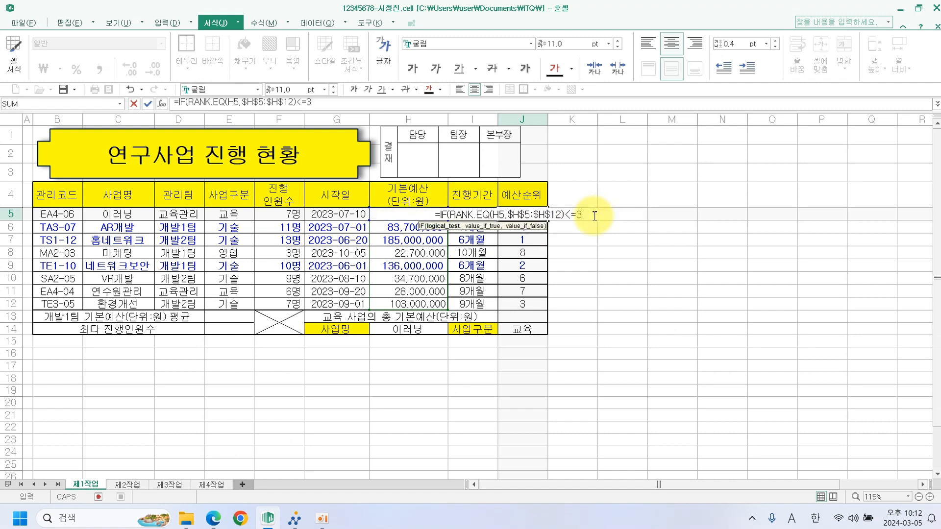
{"action": "type", "text": ","}
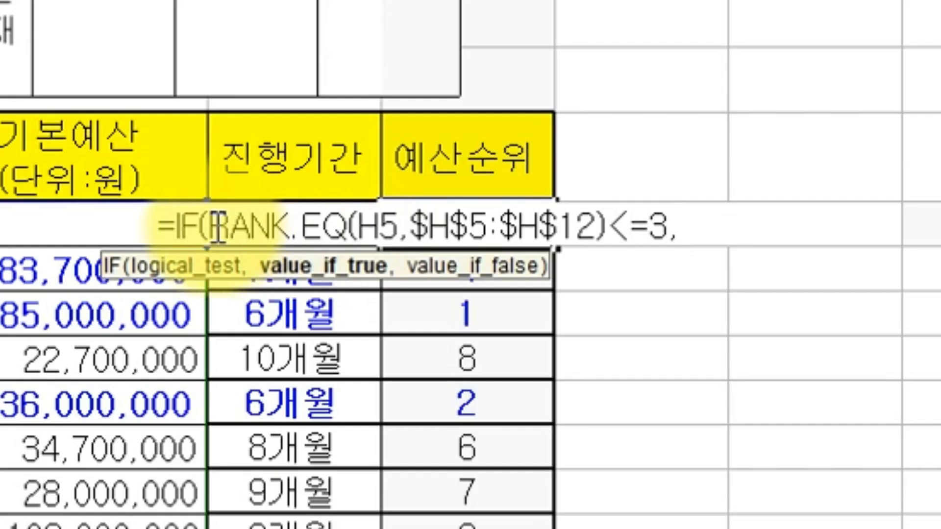
{"action": "left_click_drag", "start_coordinate": [212, 229], "coordinate": [701, 230]}
{"action": "key", "text": "ctrl+c"}
{"action": "left_click", "coordinate": [701, 230]}
{"action": "key", "text": "ctrl+v"}
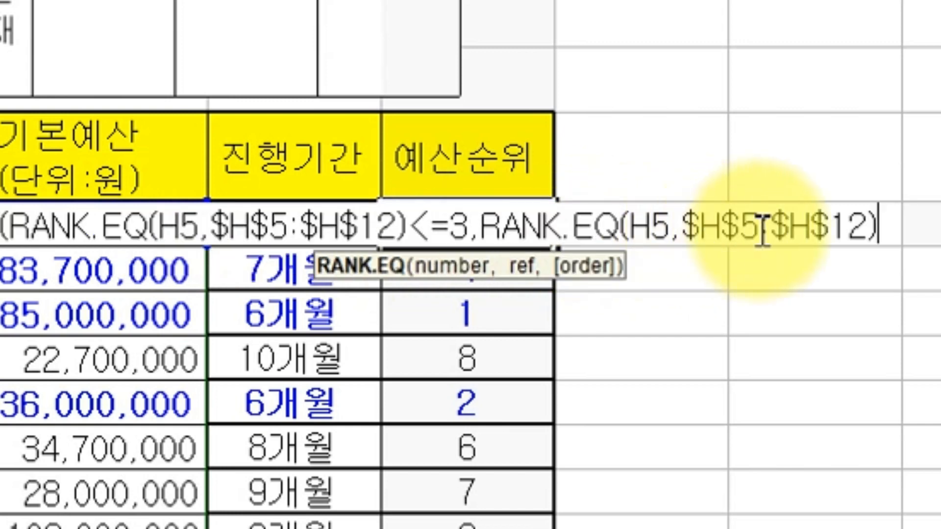
{"action": "type", "text": ",\""}
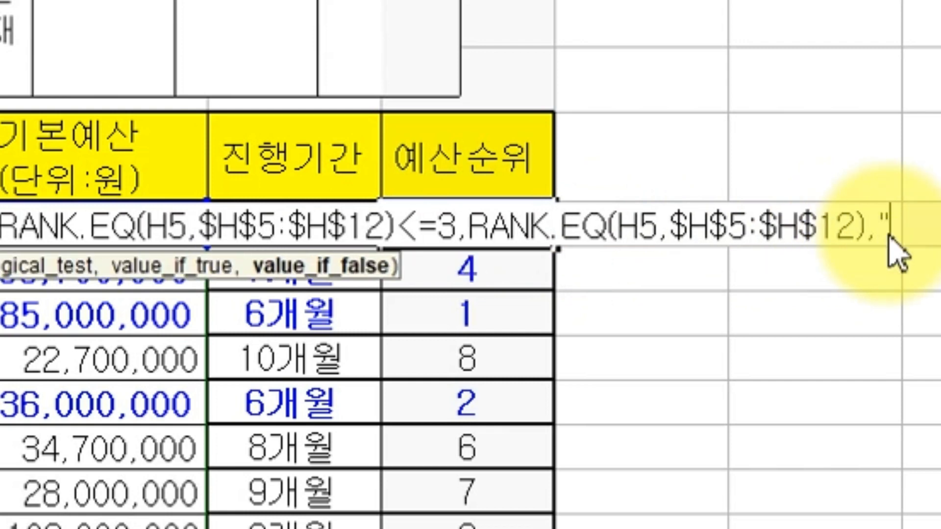
{"action": "type", "text": "\")"}
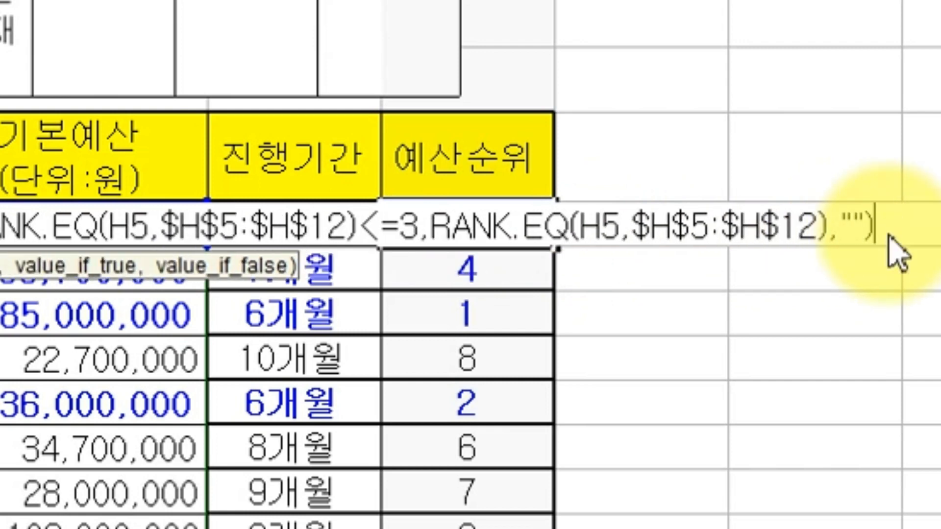
{"action": "key", "text": "Return"}
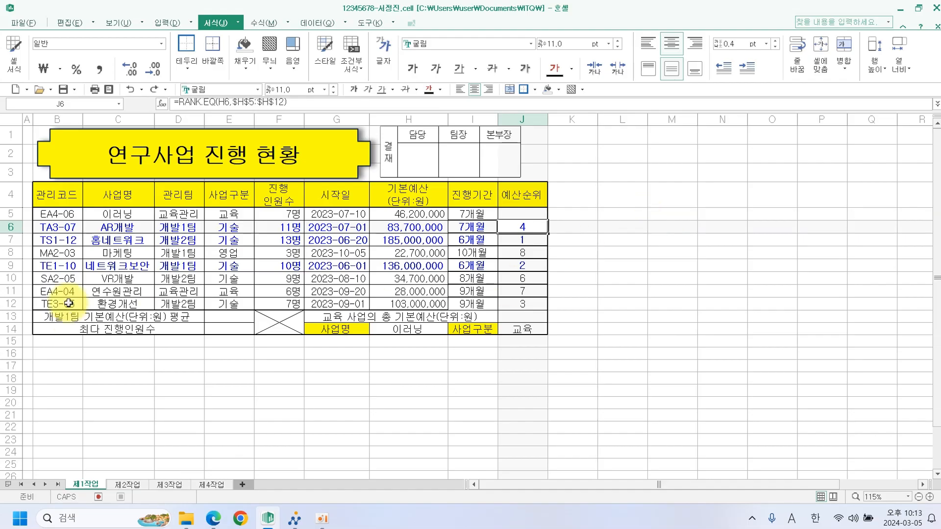
Fill the top-3 formula down to J12, leaving 1 in J7, 2 in J9, 3 in J12.
{"action": "left_click", "coordinate": [520, 214]}
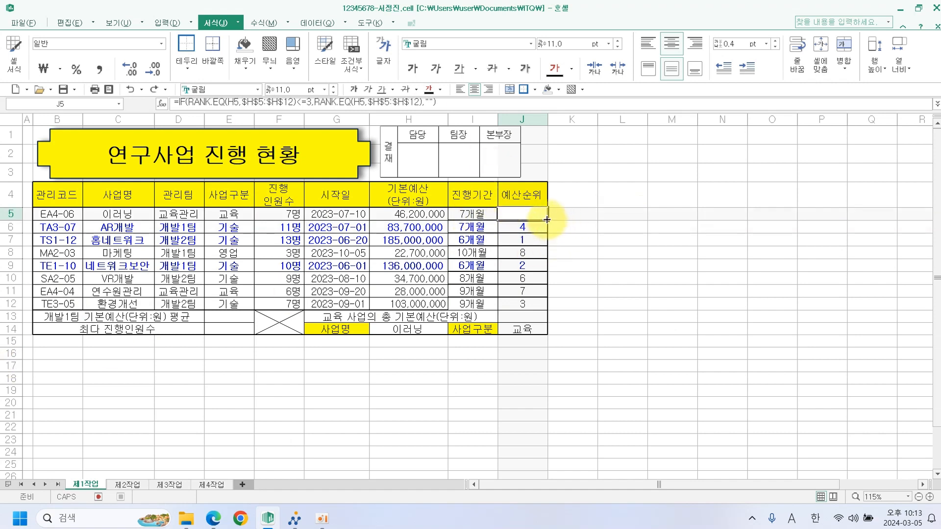
{"action": "left_click_drag", "start_coordinate": [547, 219], "coordinate": [546, 305]}
{"action": "left_click", "coordinate": [614, 293]}
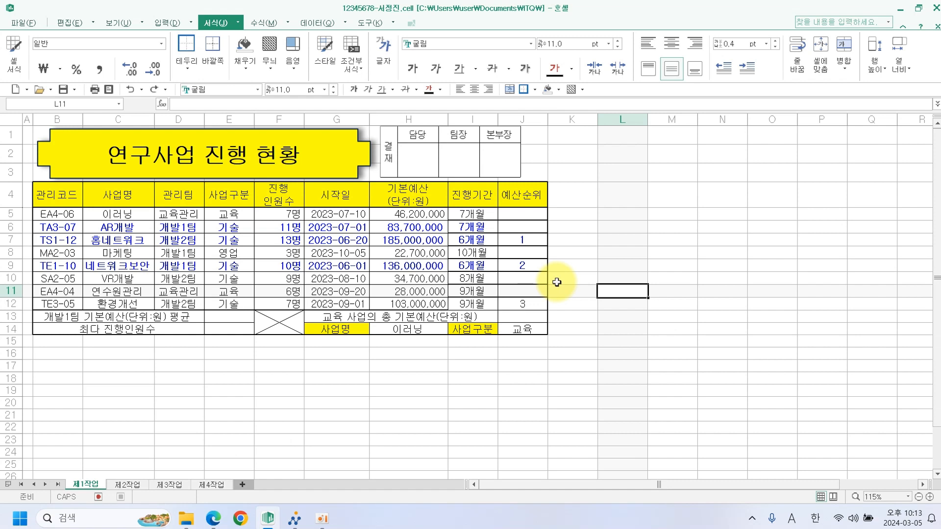
{"action": "left_click", "coordinate": [243, 321]}
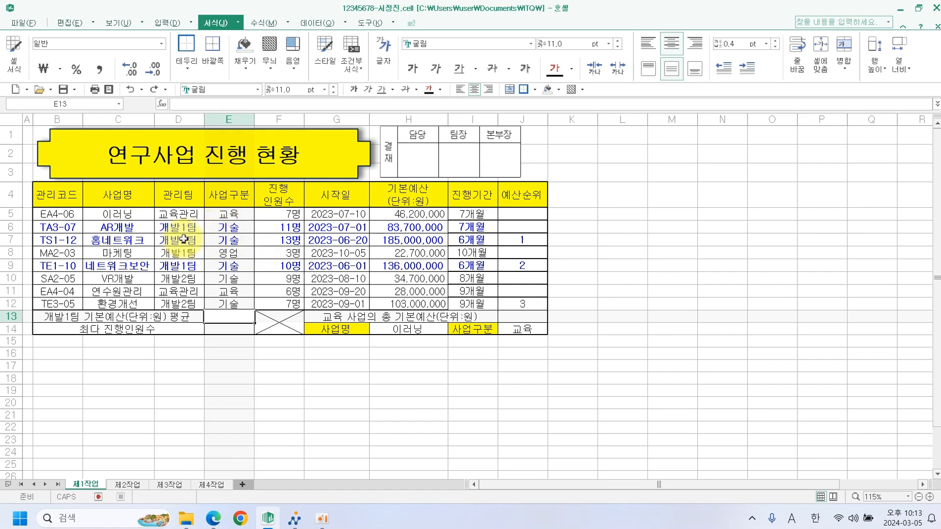
{"action": "left_click", "coordinate": [183, 214]}
Highlight D5:D12 (관리팀) and H5:H12 (기본예산) in red as references for the E13 average.
{"action": "left_click_drag", "start_coordinate": [183, 286], "coordinate": [179, 305]}
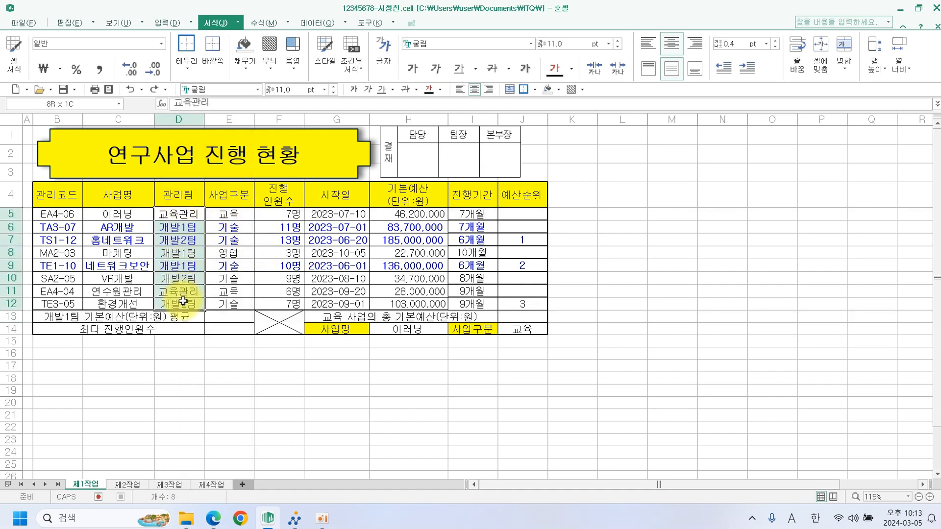
{"action": "left_click", "coordinate": [559, 89]}
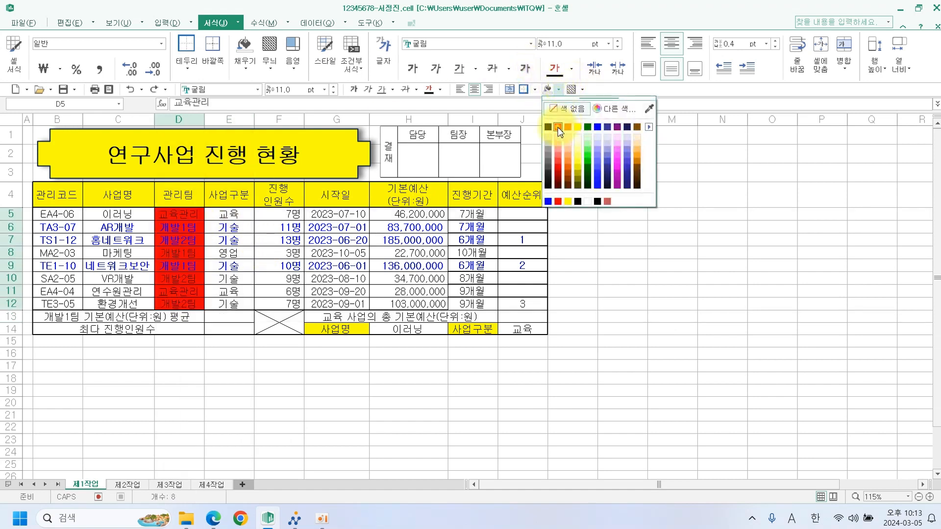
{"action": "left_click", "coordinate": [558, 127]}
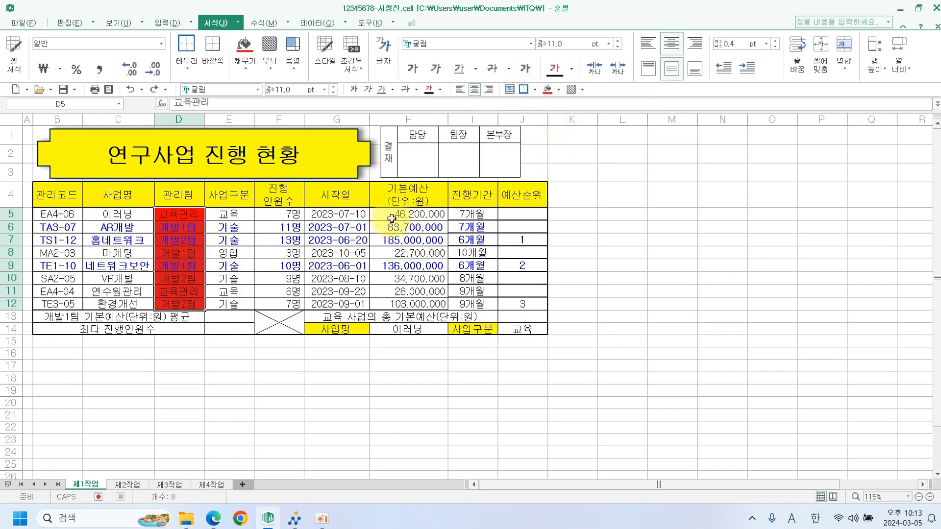
{"action": "left_click_drag", "start_coordinate": [392, 218], "coordinate": [401, 302]}
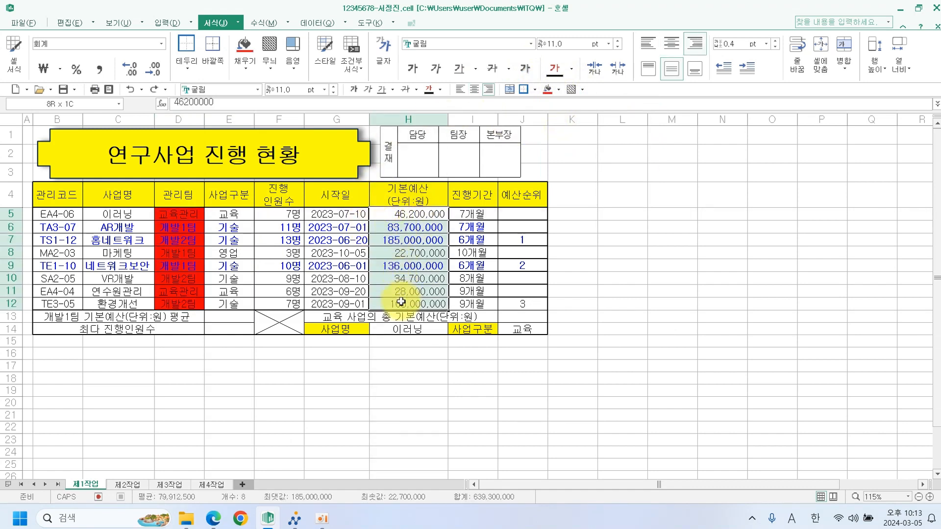
{"action": "left_click", "coordinate": [547, 89]}
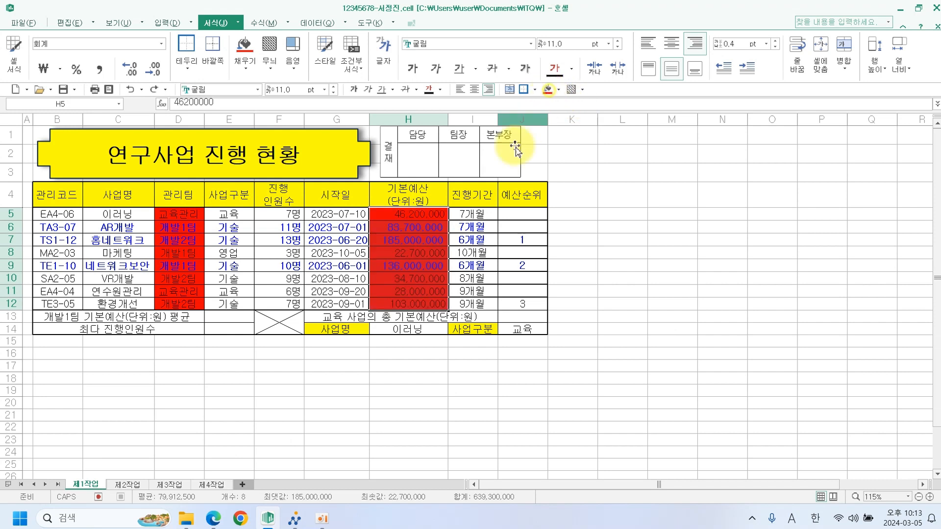
{"action": "left_click", "coordinate": [240, 320]}
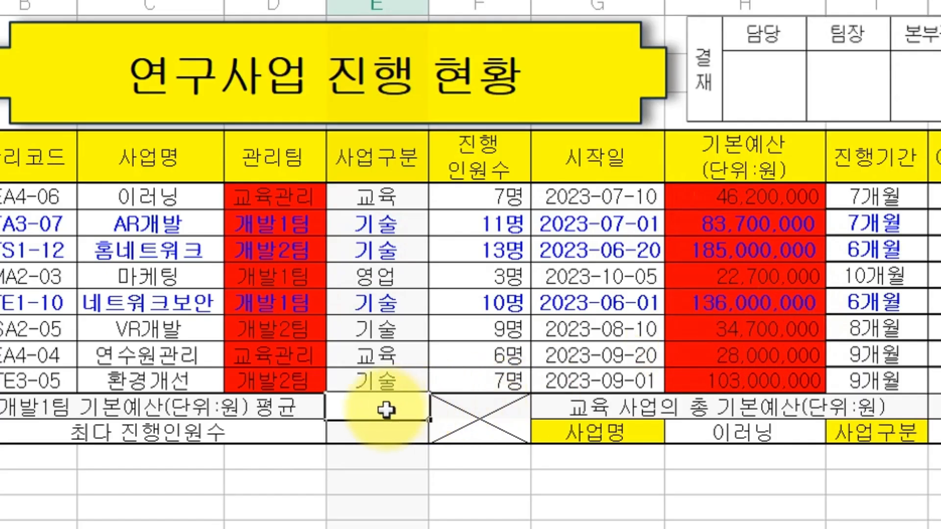
Enter =SUMIF(D5:D12,"개발1팀",H5:H12) in E13.
{"action": "type", "text": "="}
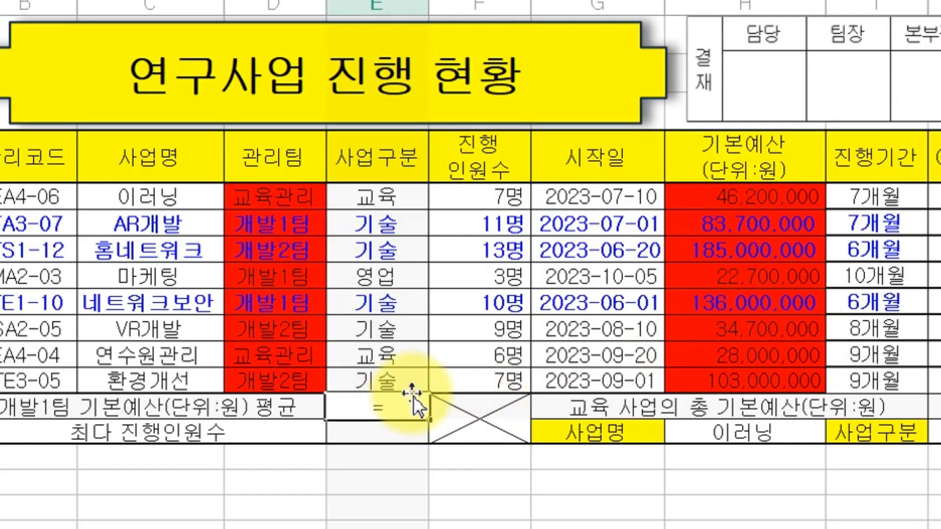
{"action": "type", "text": "녀"}
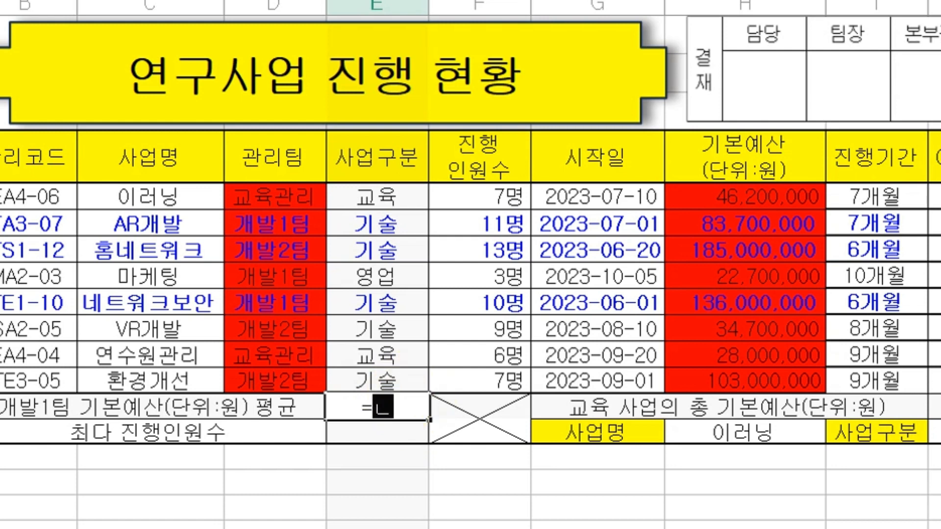
{"action": "type", "text": "SUM"}
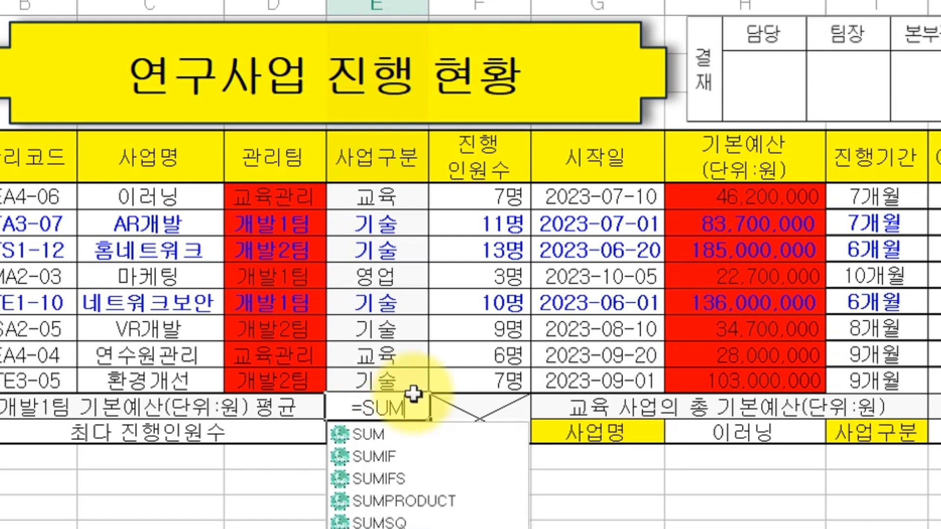
{"action": "double_click", "coordinate": [393, 456]}
{"action": "double_click", "coordinate": [393, 457]}
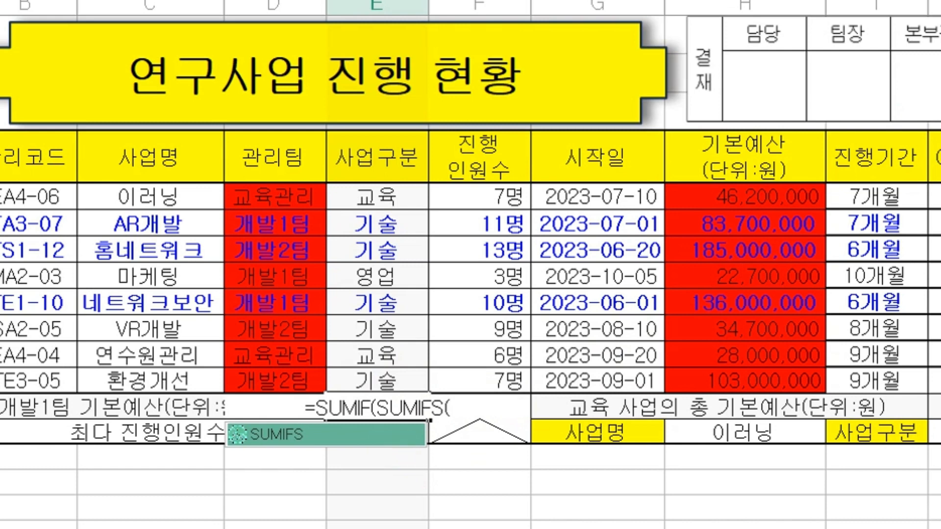
{"action": "key", "text": "BackSpace"}
{"action": "key", "text": "BackSpace"}
{"action": "key", "text": "BackSpace"}
{"action": "key", "text": "BackSpace"}
{"action": "key", "text": "BackSpace"}
{"action": "key", "text": "BackSpace"}
{"action": "key", "text": "BackSpace"}
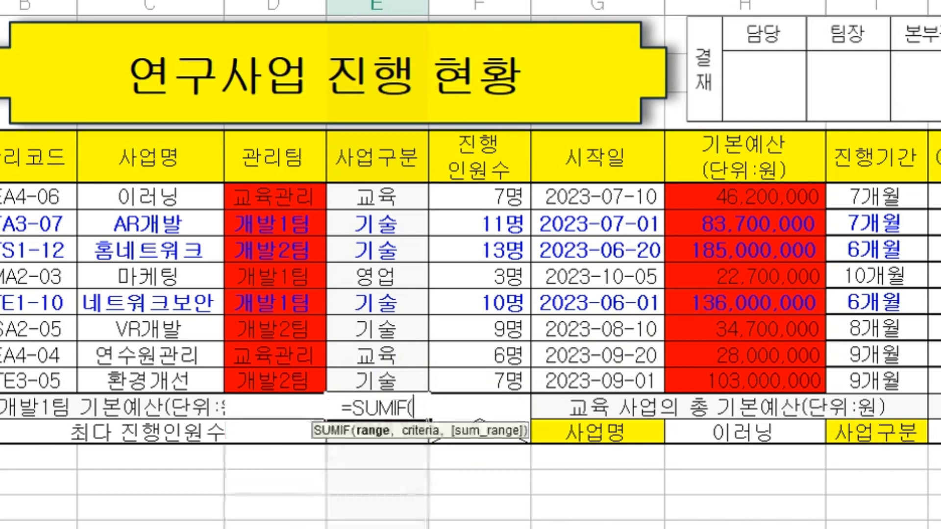
{"action": "left_click_drag", "start_coordinate": [308, 198], "coordinate": [309, 378]}
{"action": "type", "text": ","}
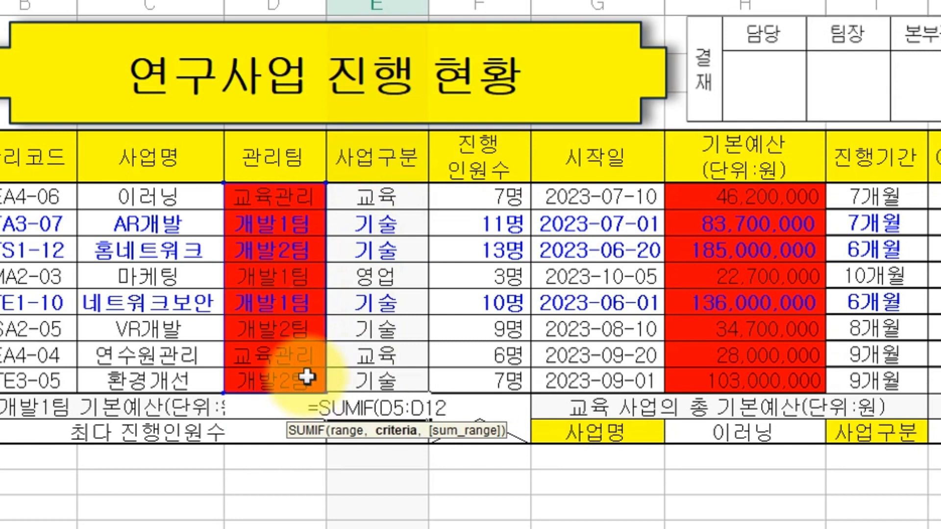
{"action": "type", "text": "\"개"}
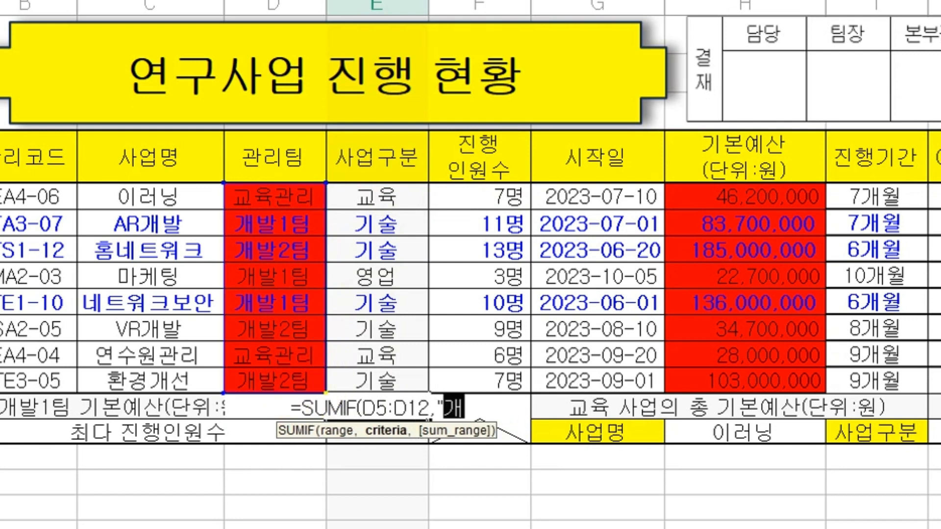
{"action": "type", "text": "발"}
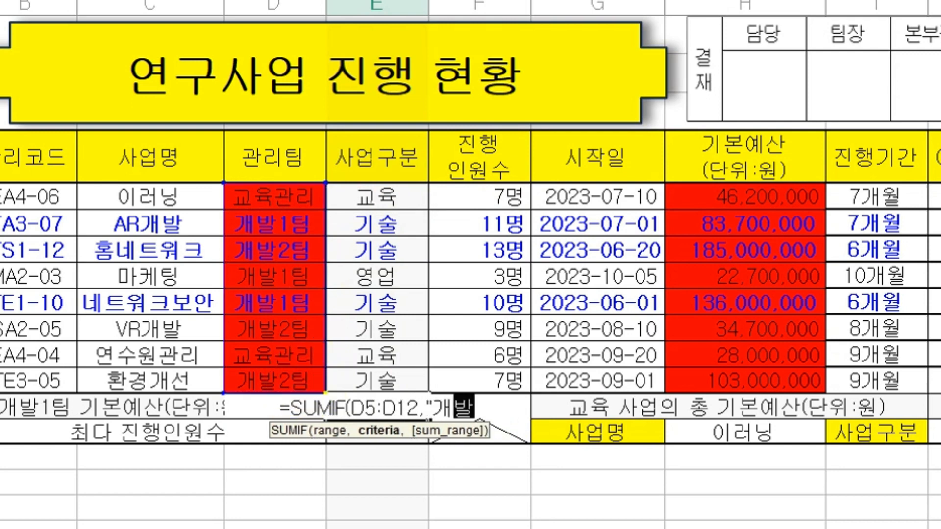
{"action": "type", "text": "1팀\""}
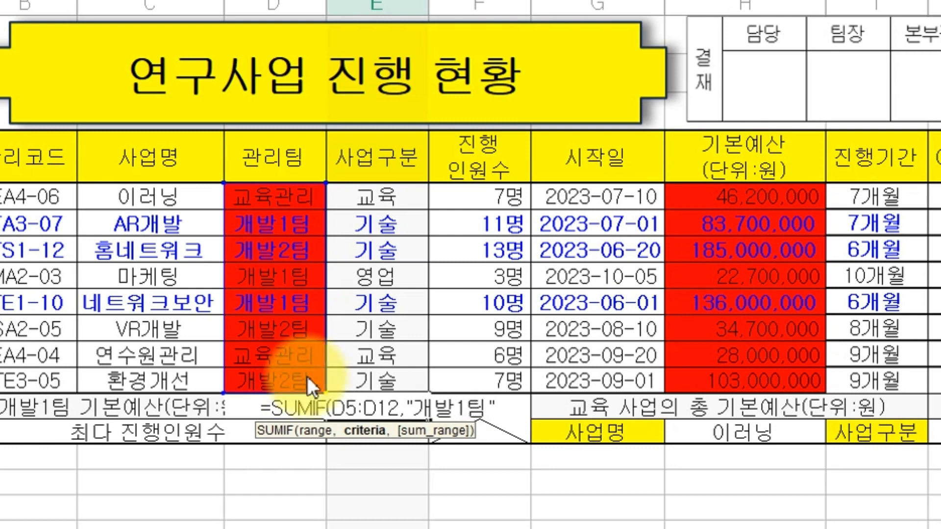
{"action": "type", "text": ","}
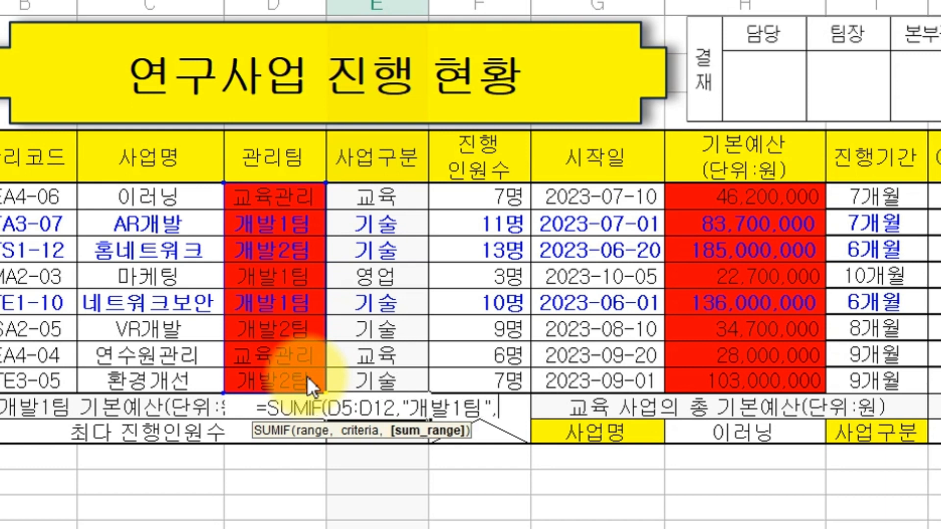
{"action": "left_click_drag", "start_coordinate": [697, 202], "coordinate": [725, 380]}
{"action": "type", "text": ")"}
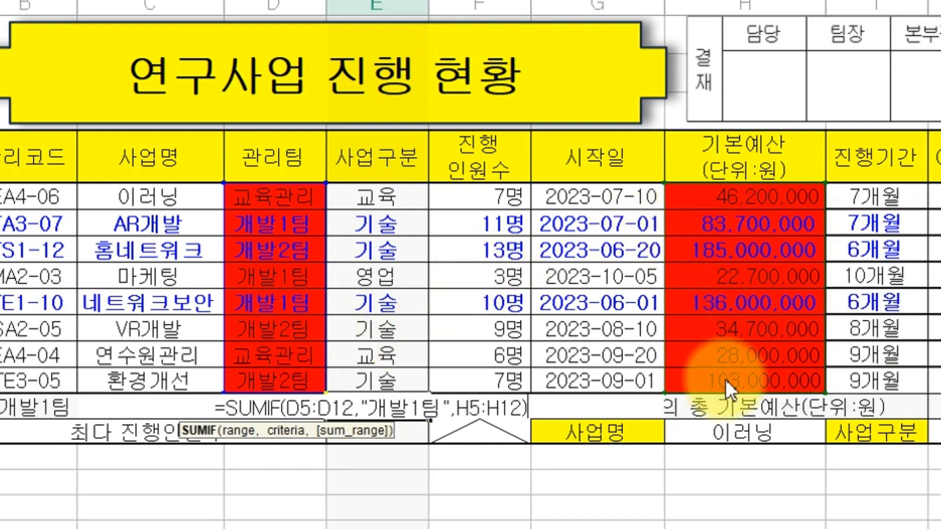
{"action": "key", "text": "Return"}
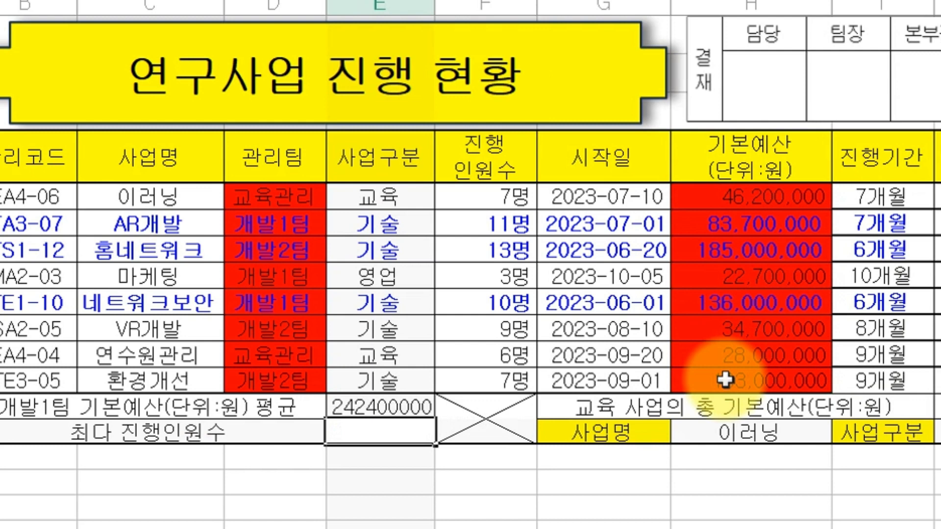
Divide E13's SUMIF by COUNTIF(D5:D12,"개발1팀") so it shows 80800000.
{"action": "double_click", "coordinate": [421, 409]}
{"action": "left_click", "coordinate": [552, 408]}
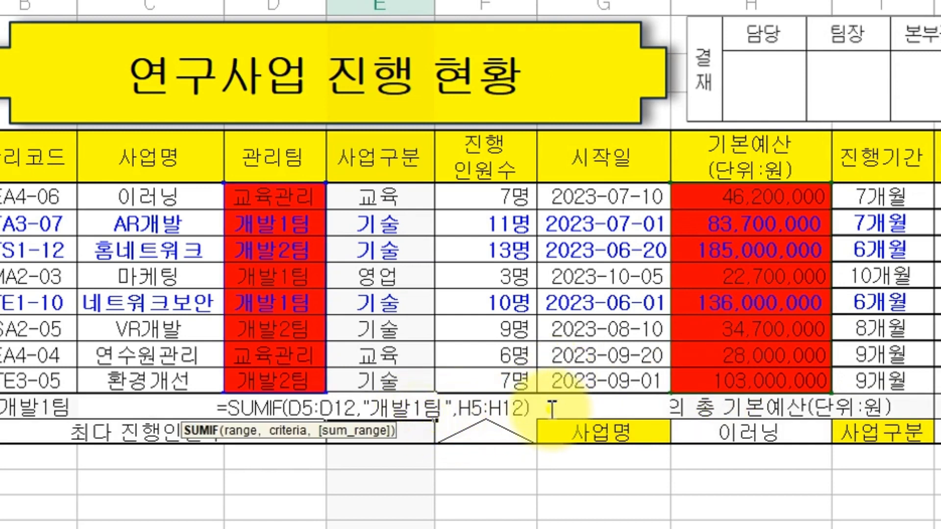
{"action": "type", "text": "/"}
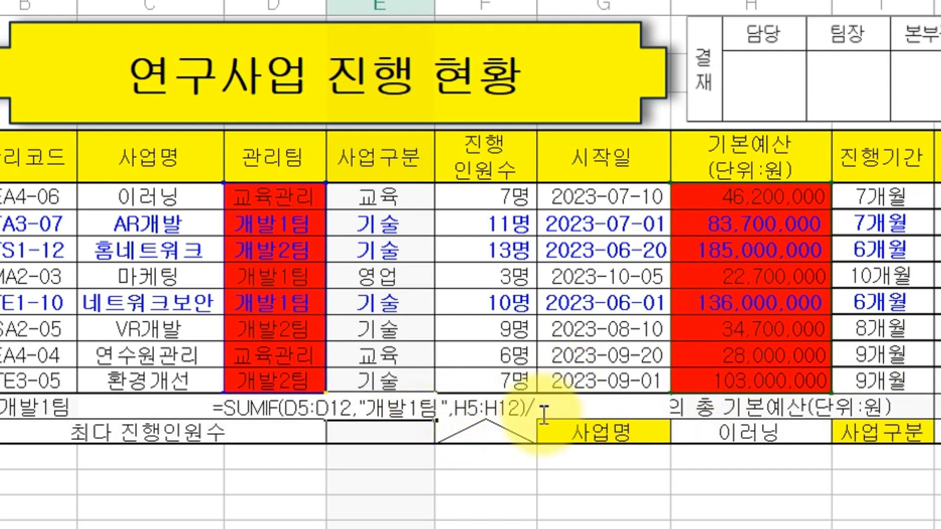
{"action": "type", "text": "ㅊ"}
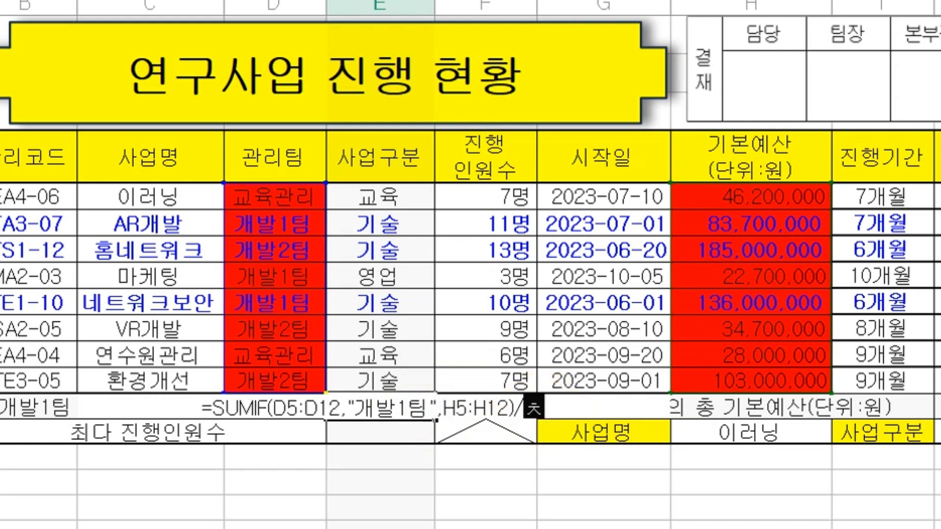
{"action": "key", "text": "BackSpace"}
{"action": "type", "text": "COU"}
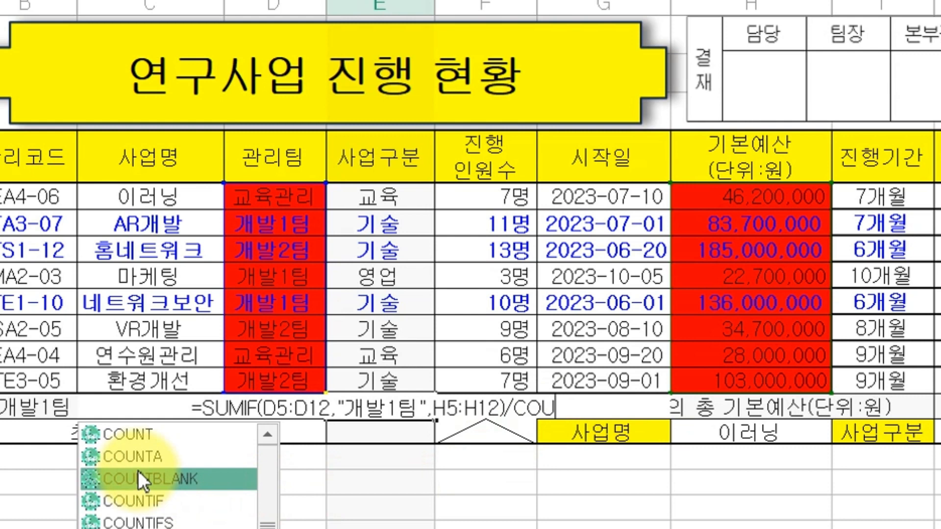
{"action": "double_click", "coordinate": [158, 500]}
{"action": "left_click", "coordinate": [158, 500]}
{"action": "key", "text": "BackSpace"}
{"action": "key", "text": "BackSpace"}
{"action": "key", "text": "BackSpace"}
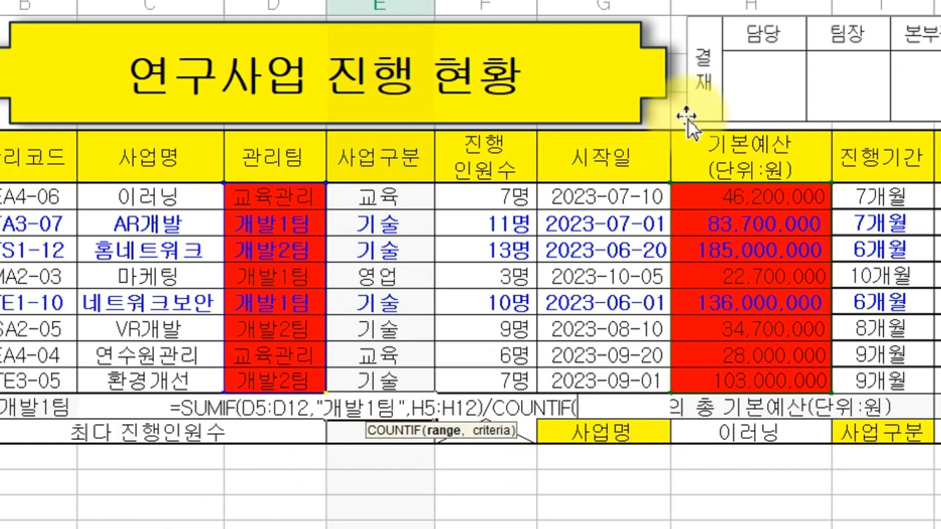
{"action": "left_click_drag", "start_coordinate": [305, 201], "coordinate": [302, 380]}
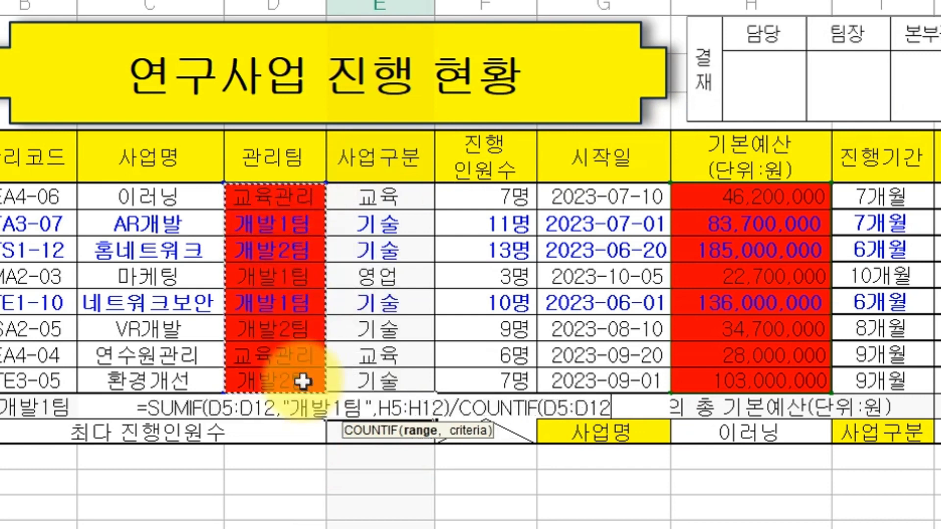
{"action": "type", "text": ","}
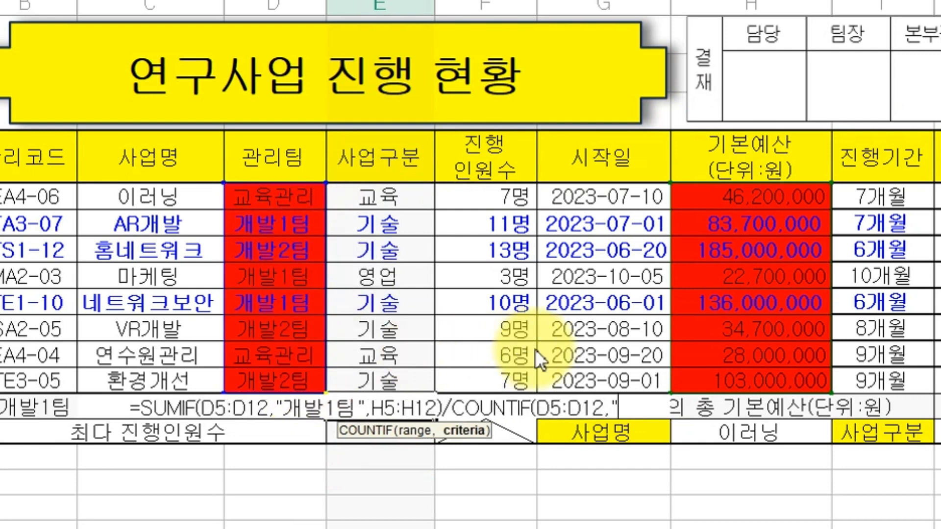
{"action": "type", "text": "\"개발"}
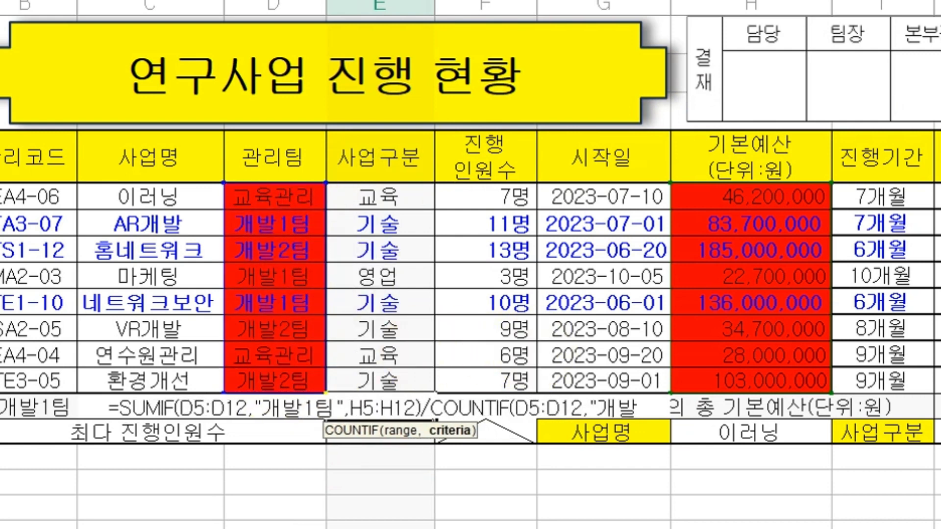
{"action": "type", "text": "1팀"}
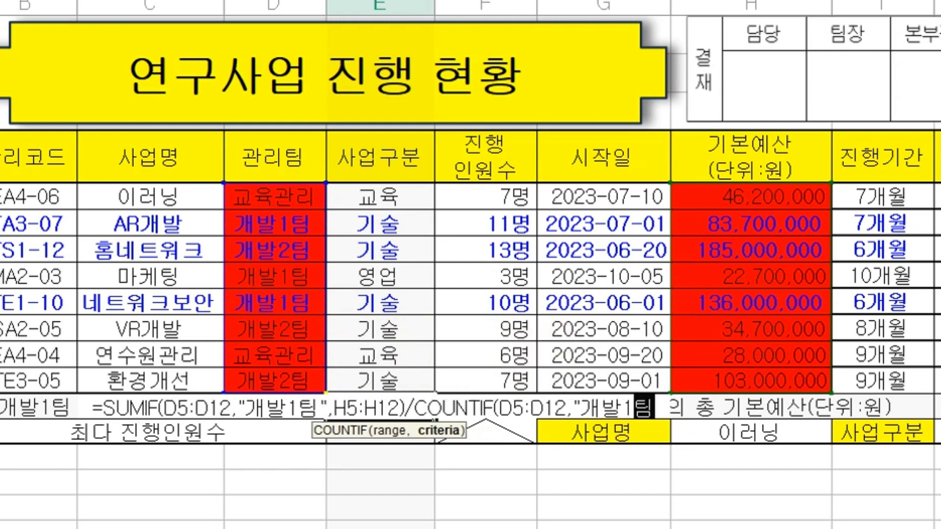
{"action": "type", "text": "\")"}
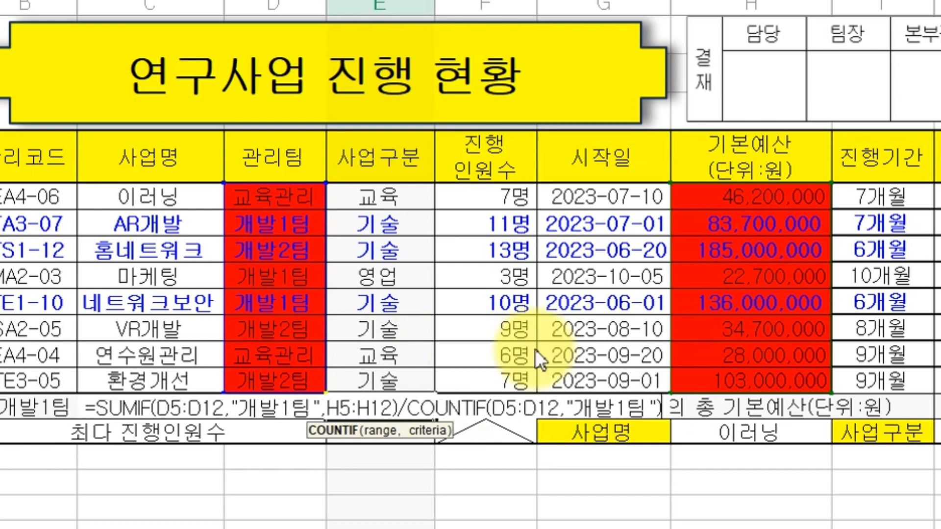
{"action": "key", "text": "Return"}
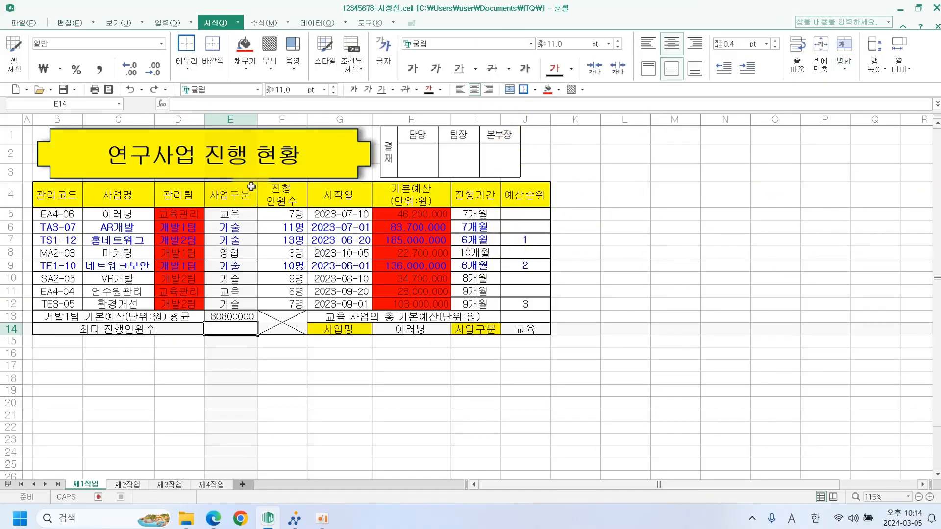
Remove the red fill from the data cells D5:H12.
{"action": "left_click_drag", "start_coordinate": [196, 214], "coordinate": [412, 304]}
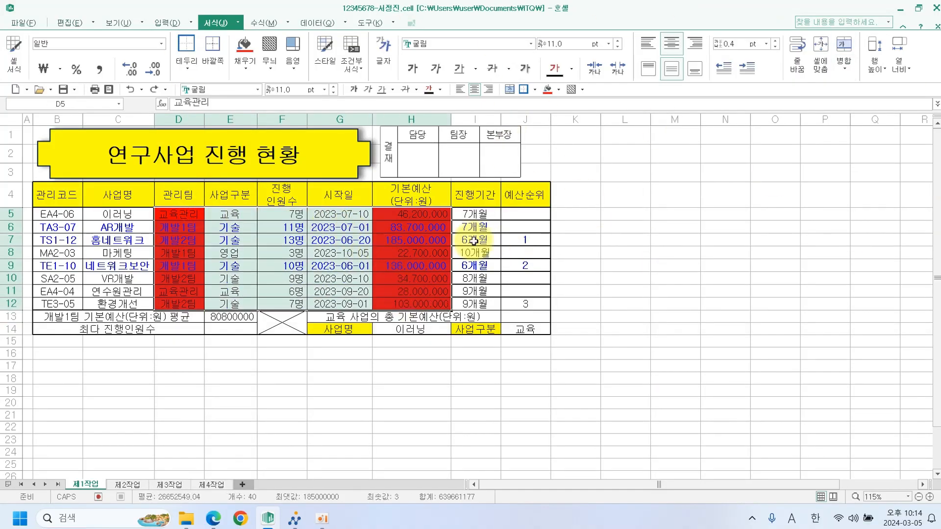
{"action": "left_click", "coordinate": [559, 89]}
{"action": "left_click", "coordinate": [563, 109]}
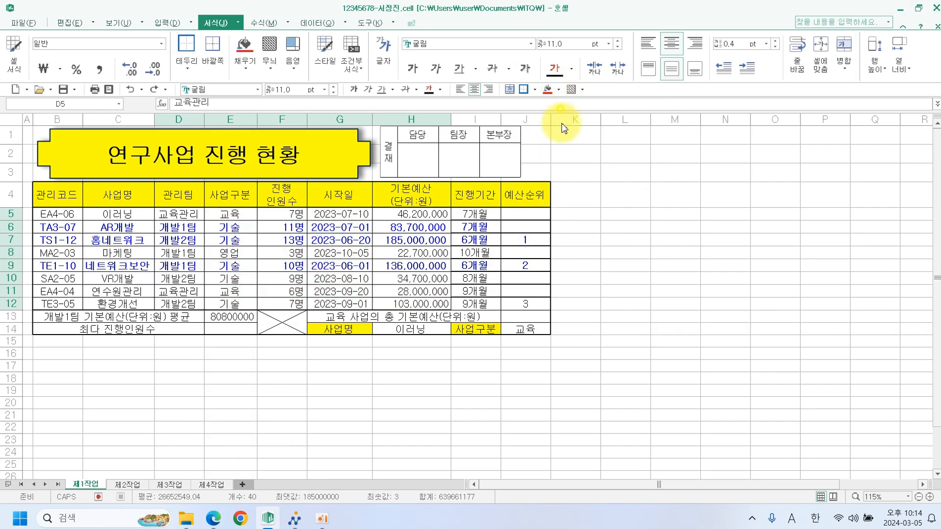
{"action": "left_click", "coordinate": [652, 293]}
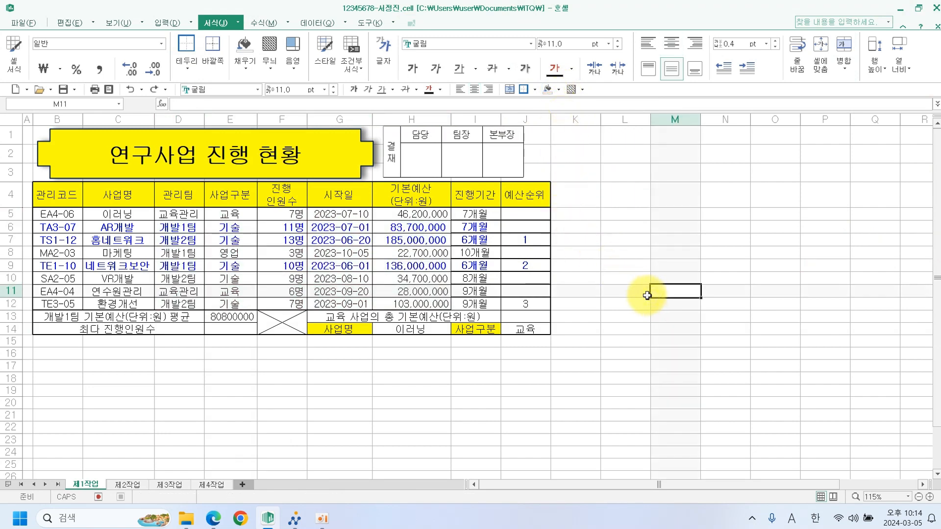
Enter =MAX(F5:F12) in E14 to show the largest 진행인원수, 13명.
{"action": "left_click", "coordinate": [234, 331]}
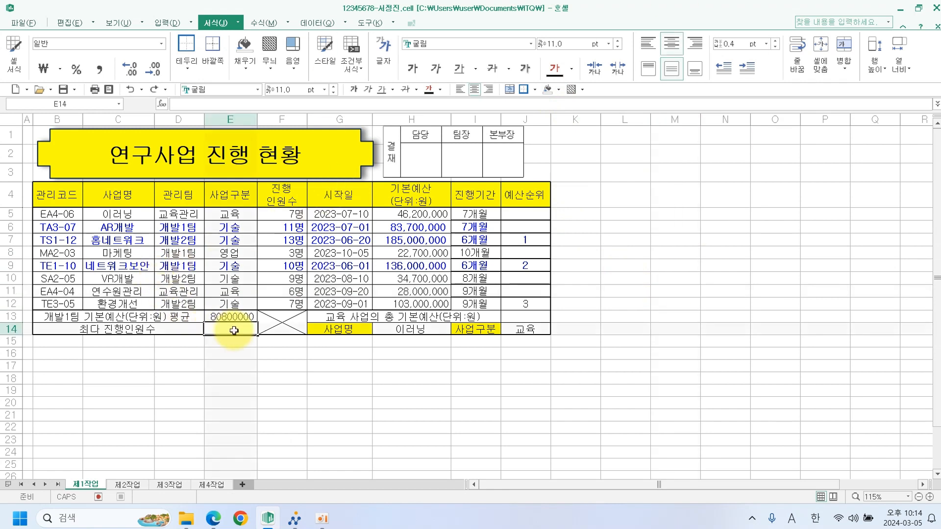
{"action": "left_click_drag", "start_coordinate": [282, 215], "coordinate": [286, 298]}
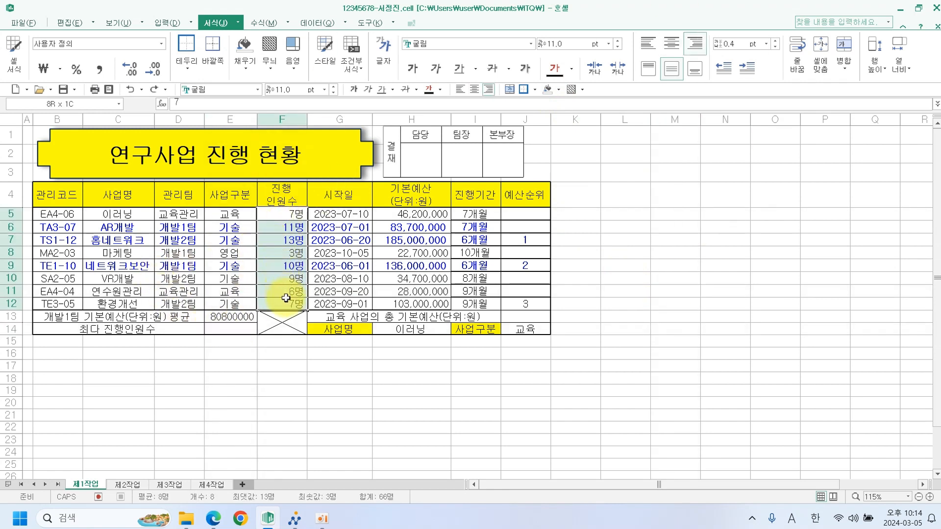
{"action": "left_click", "coordinate": [232, 330]}
{"action": "type", "text": "="}
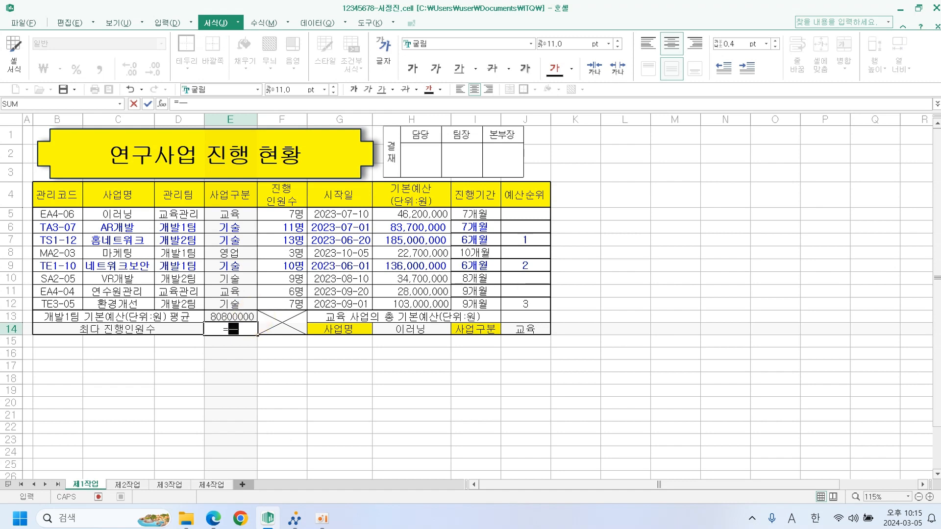
{"action": "type", "text": "MA"}
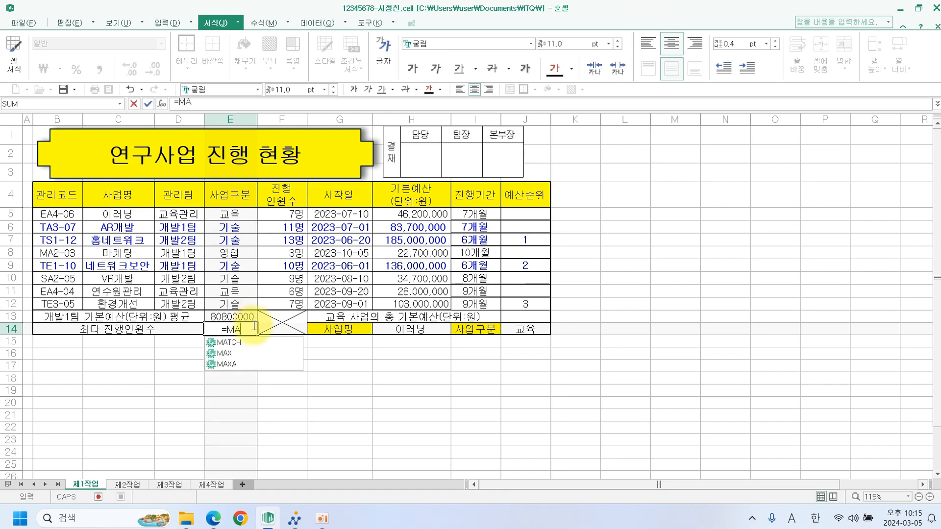
{"action": "type", "text": "X("}
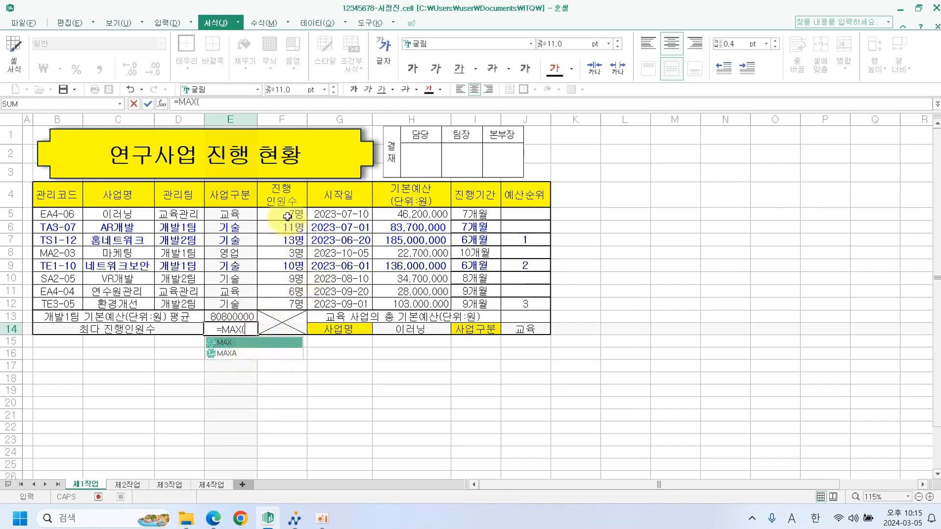
{"action": "left_click_drag", "start_coordinate": [287, 216], "coordinate": [288, 301]}
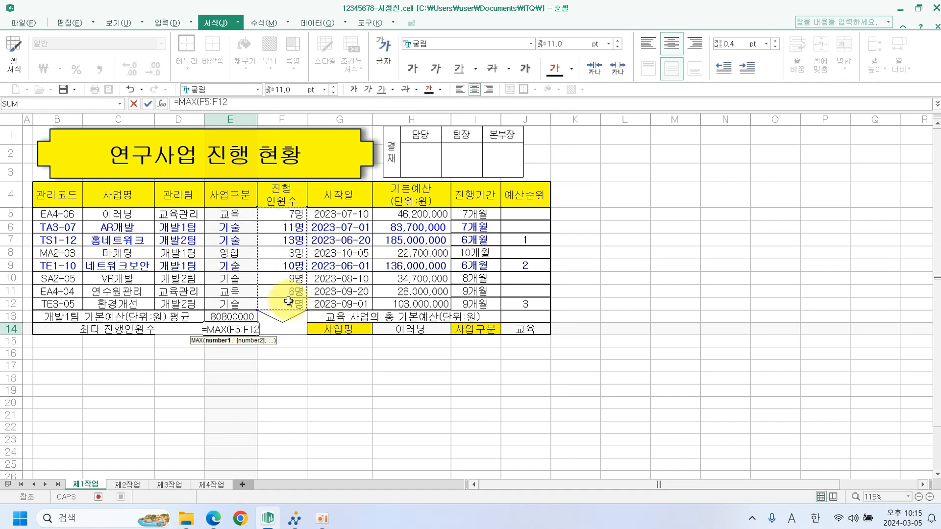
{"action": "key", "text": "Return"}
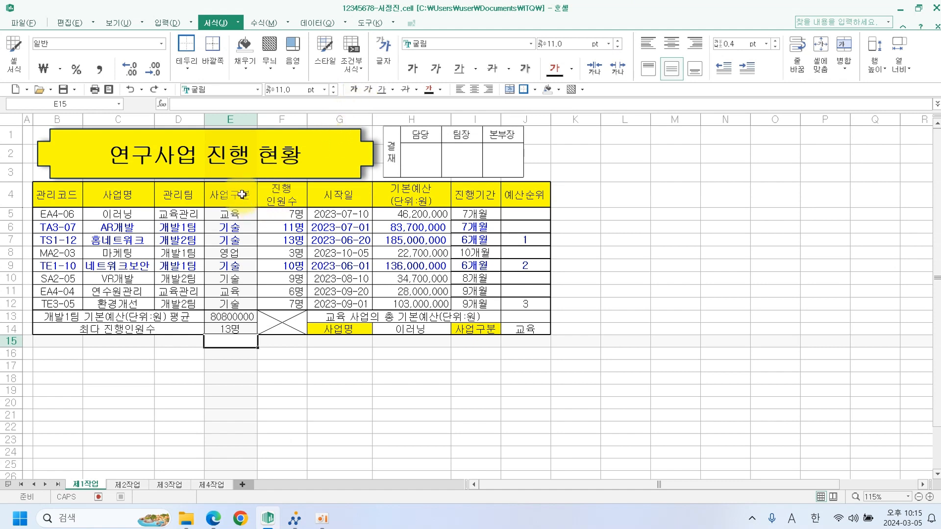
Fill E4:E5 (사업구분) and the 기본예산 header H4 red as DSUM references.
{"action": "left_click_drag", "start_coordinate": [242, 195], "coordinate": [243, 215]}
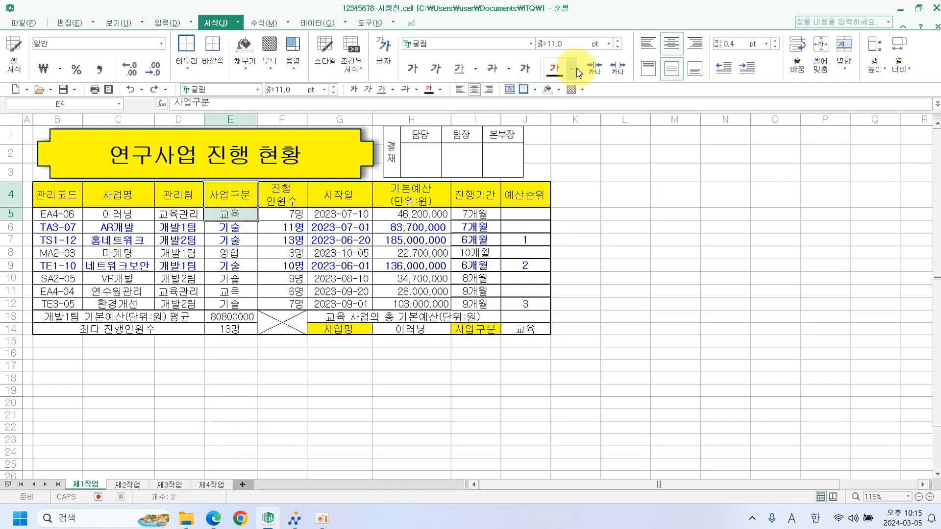
{"action": "left_click", "coordinate": [559, 90]}
{"action": "left_click", "coordinate": [554, 126]}
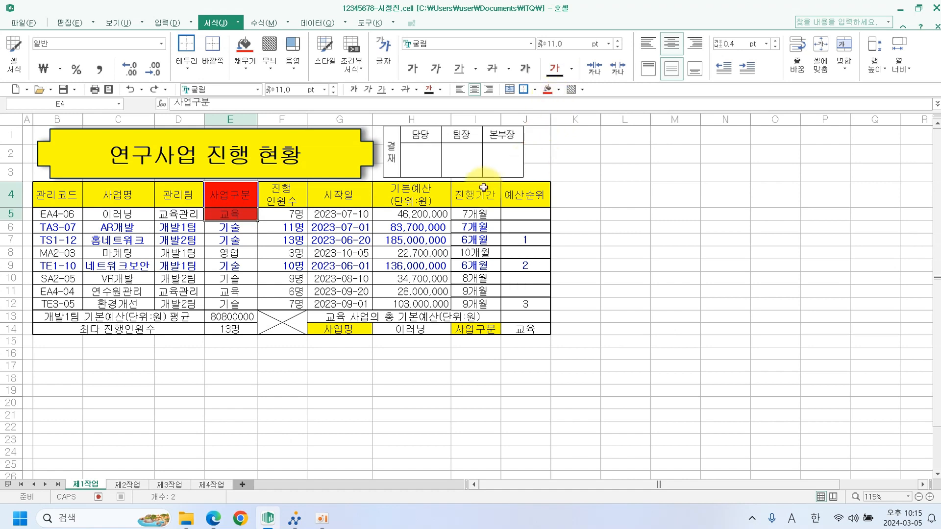
{"action": "left_click", "coordinate": [429, 196]}
{"action": "left_click", "coordinate": [547, 90]}
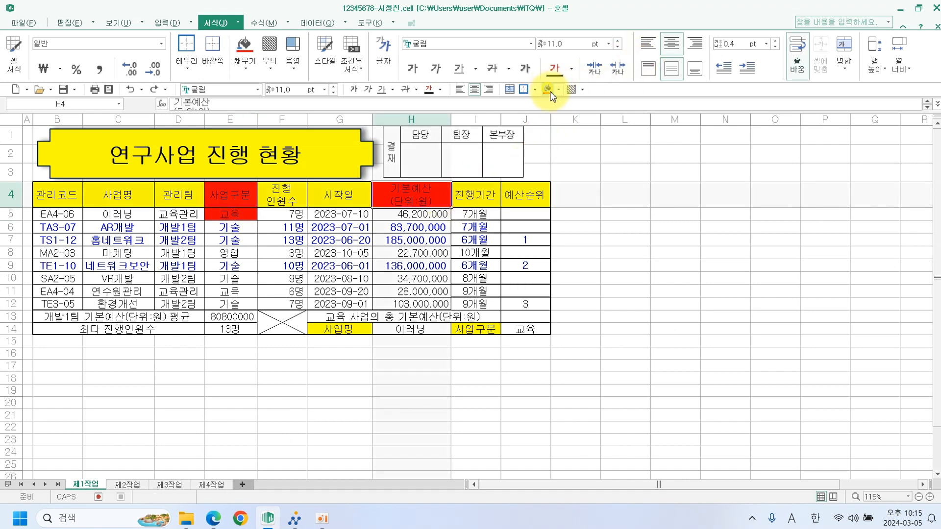
In J13, build =DSUM(B4:H12,H4,E4:E5) for the 교육 budget total.
{"action": "left_click", "coordinate": [528, 317]}
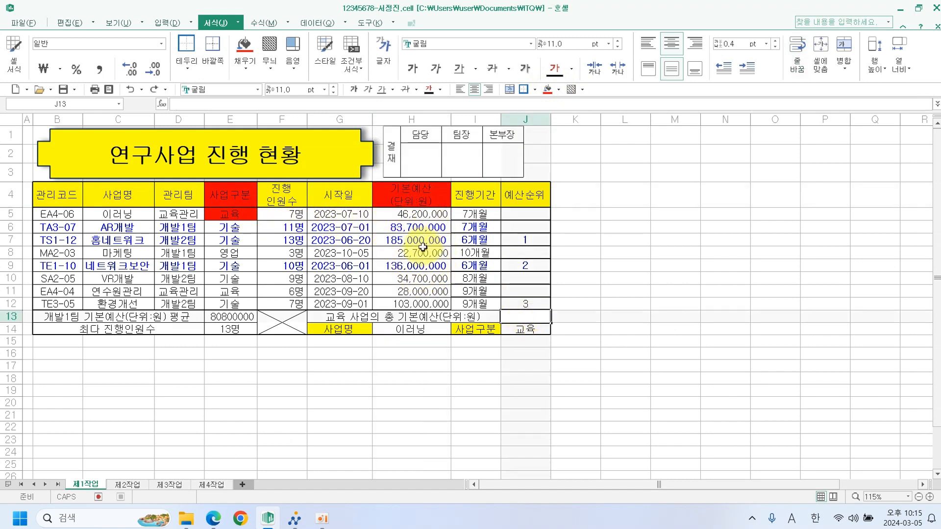
{"action": "type", "text": "="}
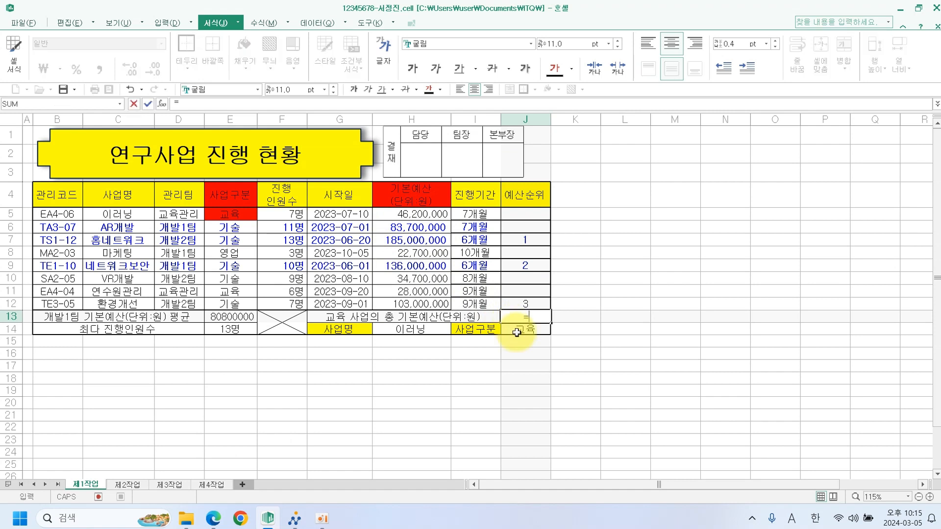
{"action": "type", "text": "ㅇ"}
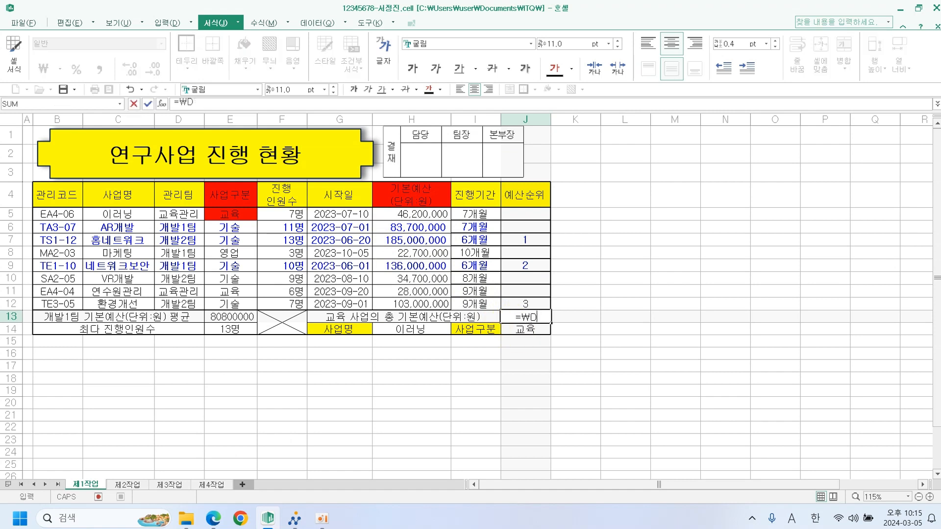
{"action": "type", "text": "DS"}
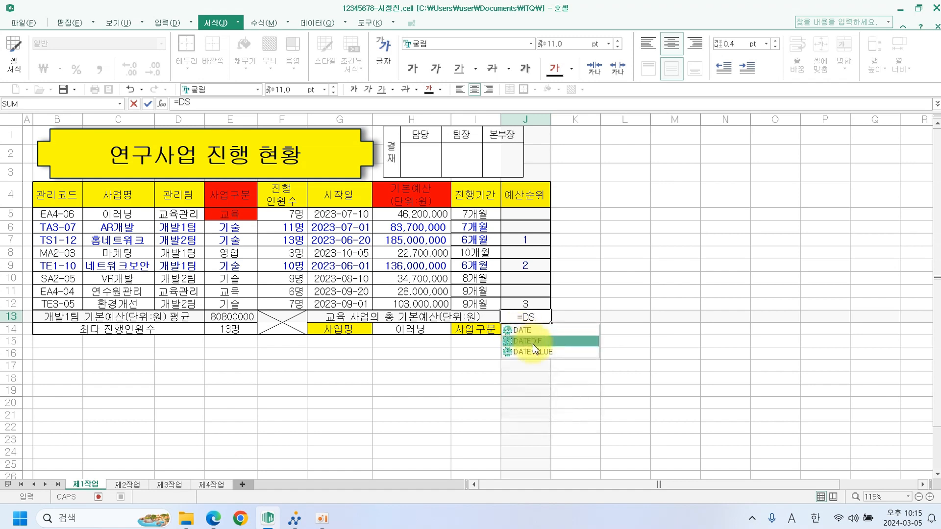
{"action": "type", "text": "U"}
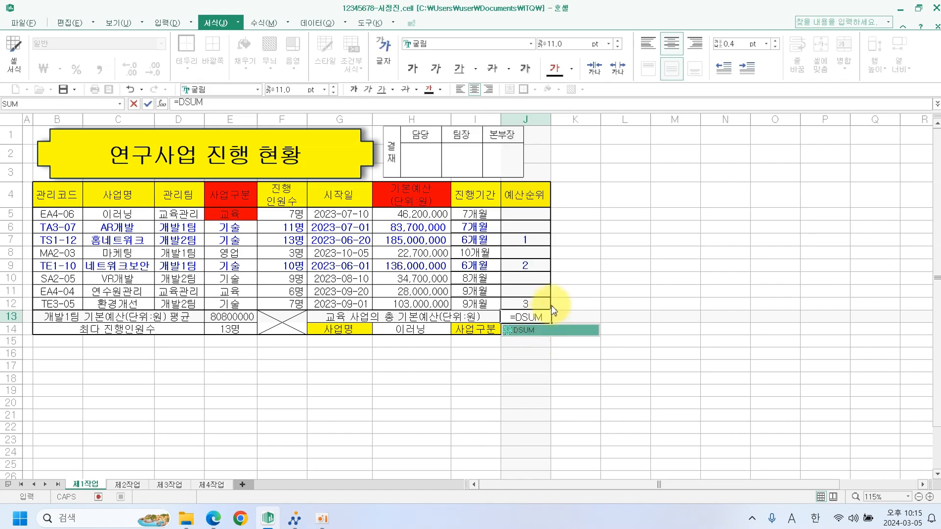
{"action": "type", "text": "M"}
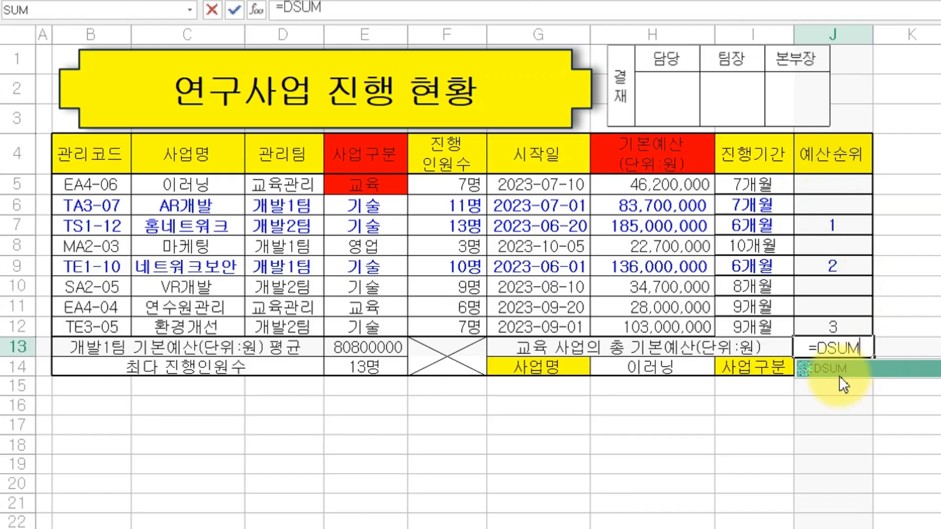
{"action": "type", "text": "("}
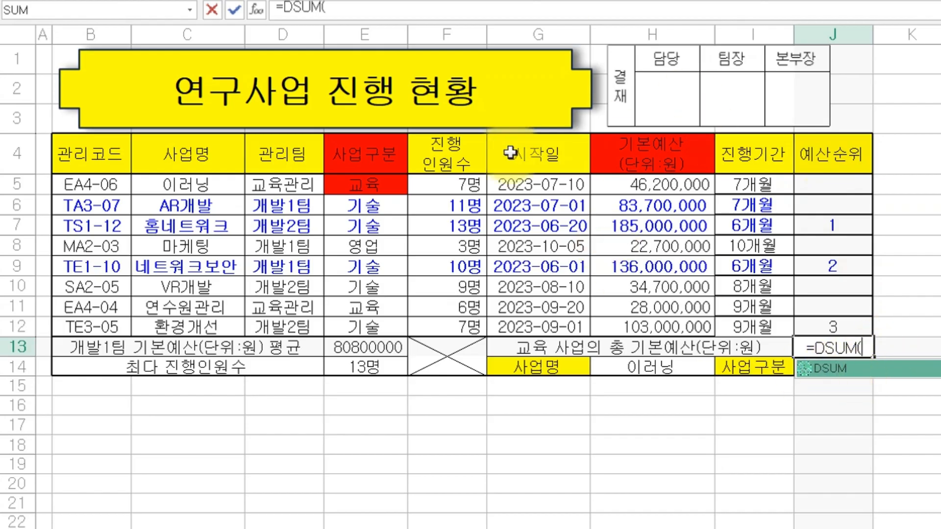
{"action": "left_click_drag", "start_coordinate": [117, 153], "coordinate": [641, 327]}
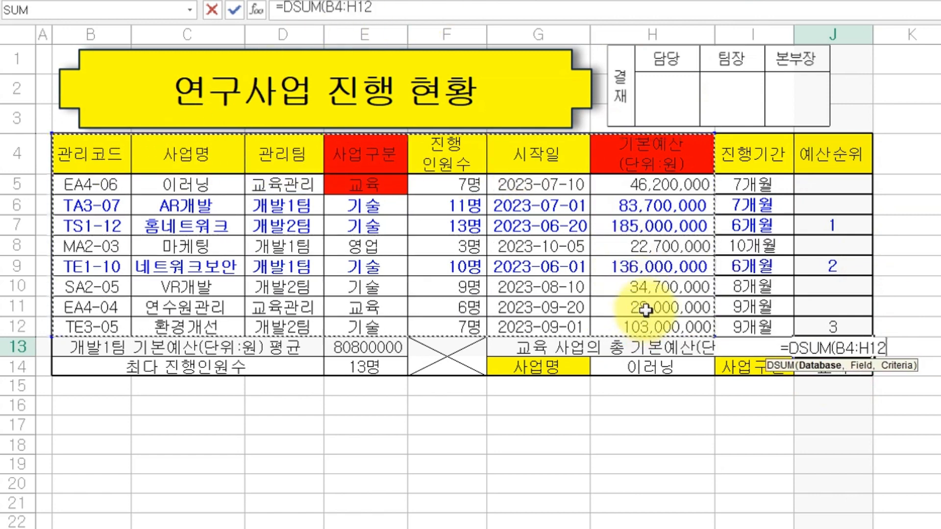
{"action": "type", "text": ","}
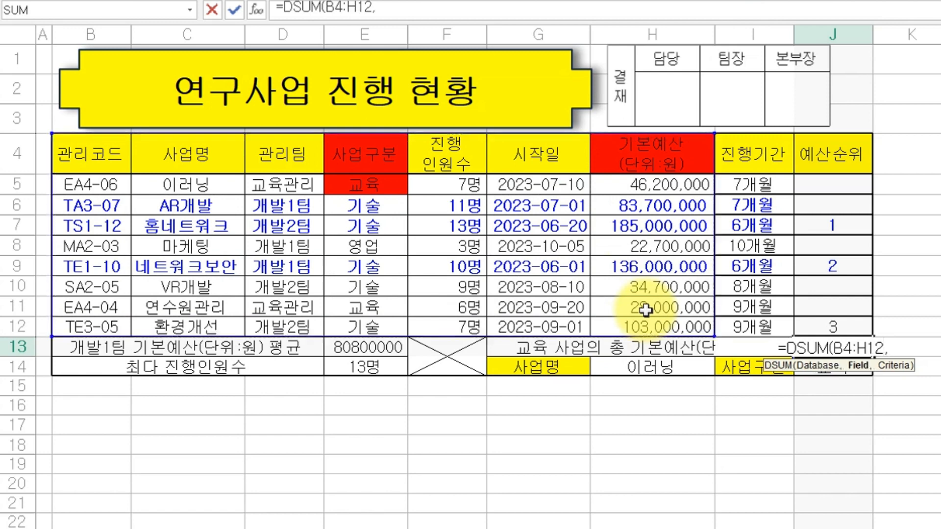
{"action": "left_click", "coordinate": [665, 152]}
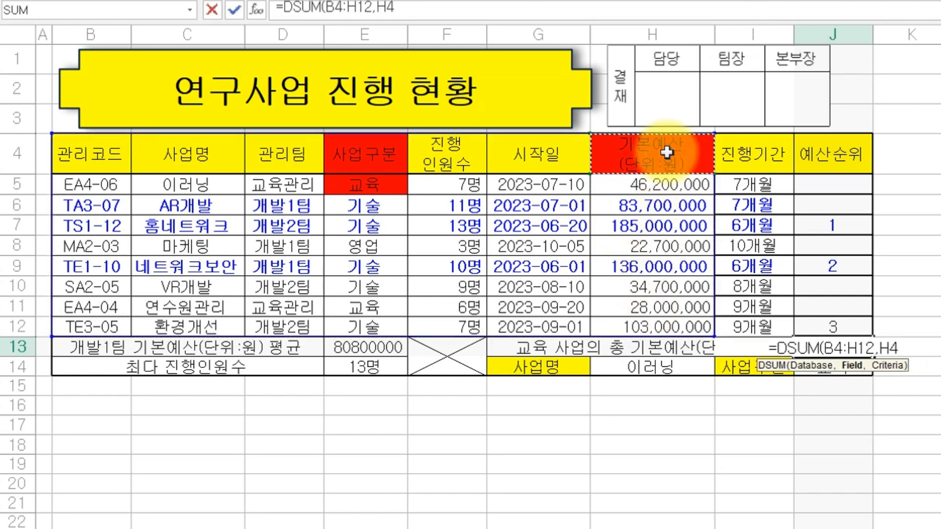
{"action": "type", "text": ","}
{"action": "left_click_drag", "start_coordinate": [369, 146], "coordinate": [365, 185]}
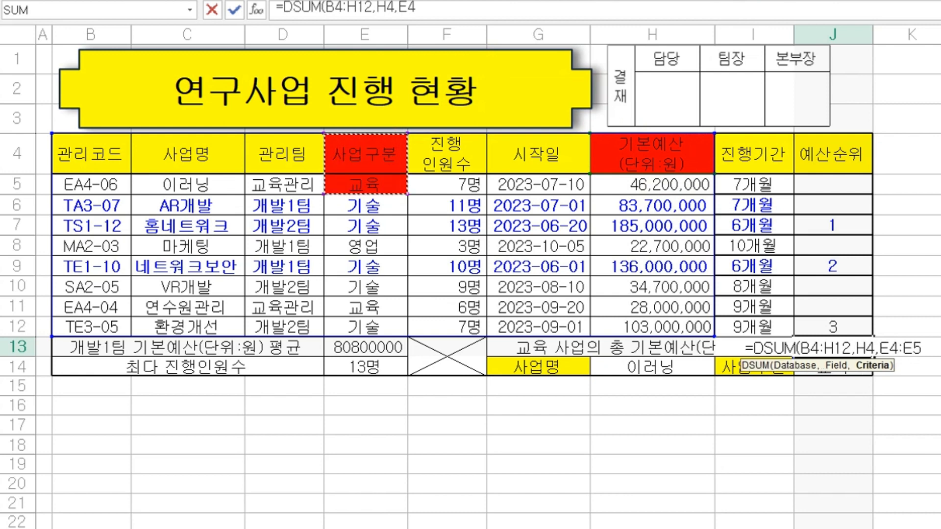
Finish the DSUM in J13, refill headers E4:H4 yellow, and clear E5's red fill.
{"action": "type", "text": ")"}
{"action": "key", "text": "Return"}
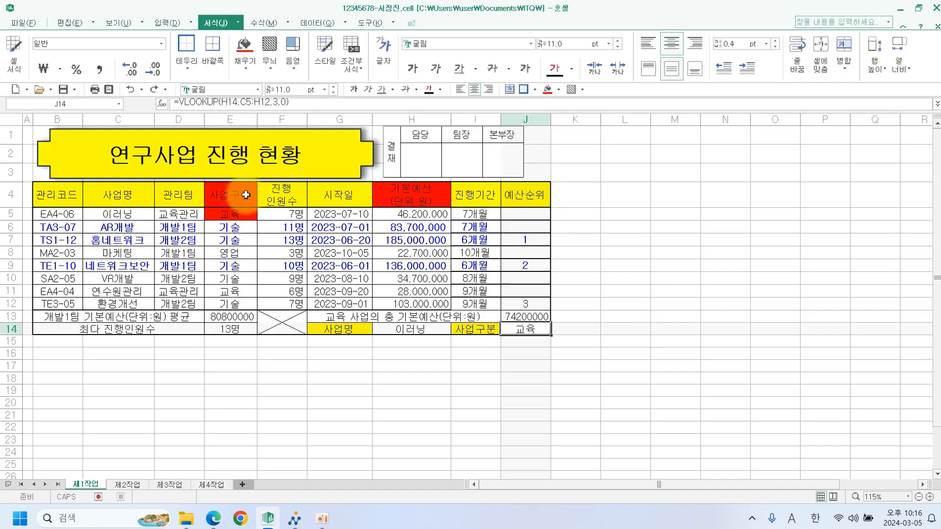
{"action": "left_click_drag", "start_coordinate": [389, 153], "coordinate": [610, 153]}
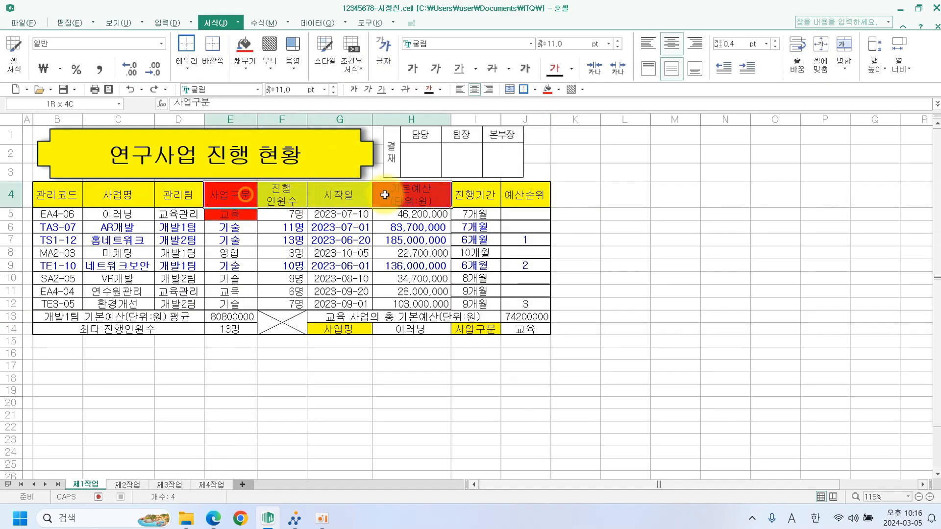
{"action": "left_click", "coordinate": [558, 89]}
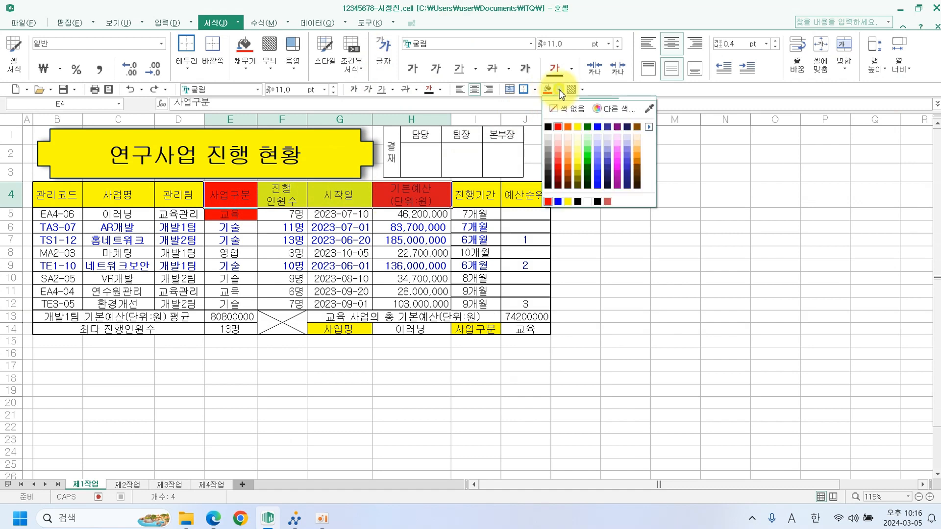
{"action": "left_click", "coordinate": [578, 126]}
{"action": "left_click", "coordinate": [240, 215]}
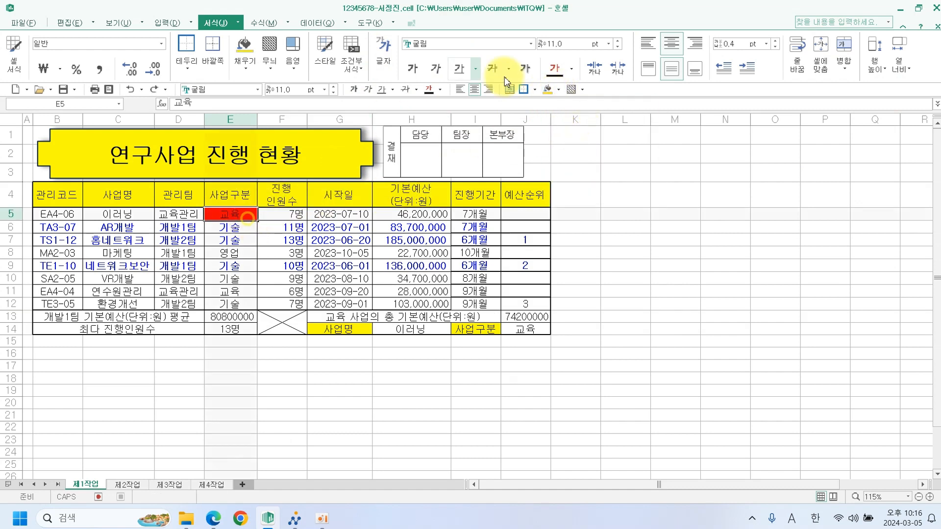
{"action": "left_click", "coordinate": [559, 90]}
{"action": "left_click", "coordinate": [562, 113]}
{"action": "left_click", "coordinate": [625, 227]}
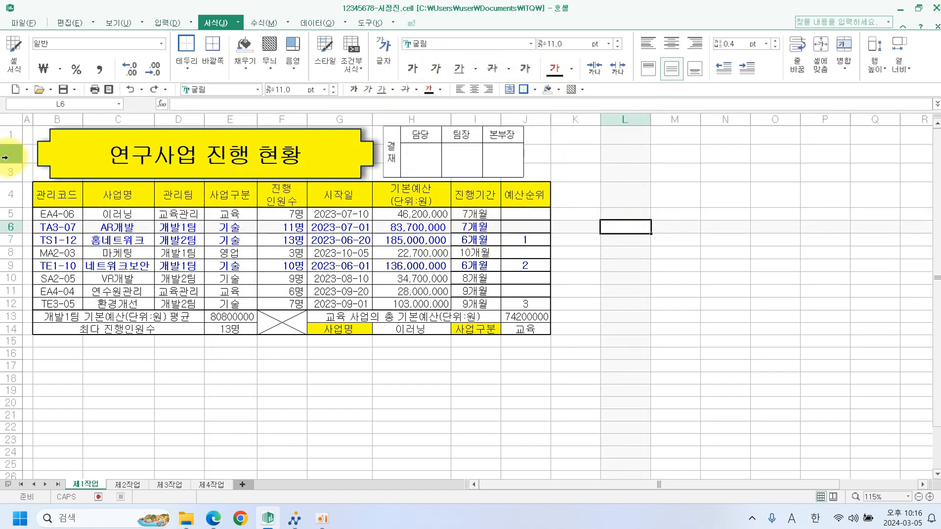
Apply All Borders and an Outline border to B5:J12.
{"action": "left_click_drag", "start_coordinate": [54, 214], "coordinate": [517, 307]}
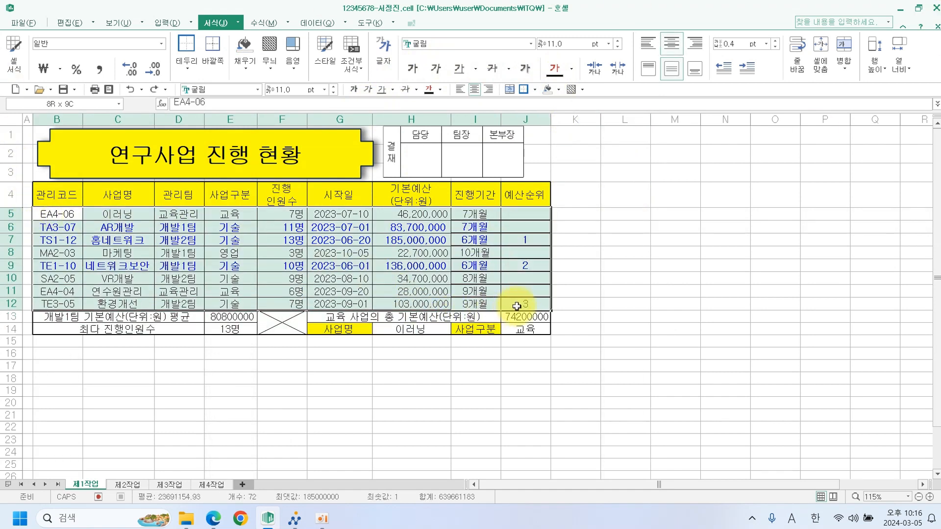
{"action": "left_click", "coordinate": [535, 89]}
{"action": "left_click", "coordinate": [629, 162]}
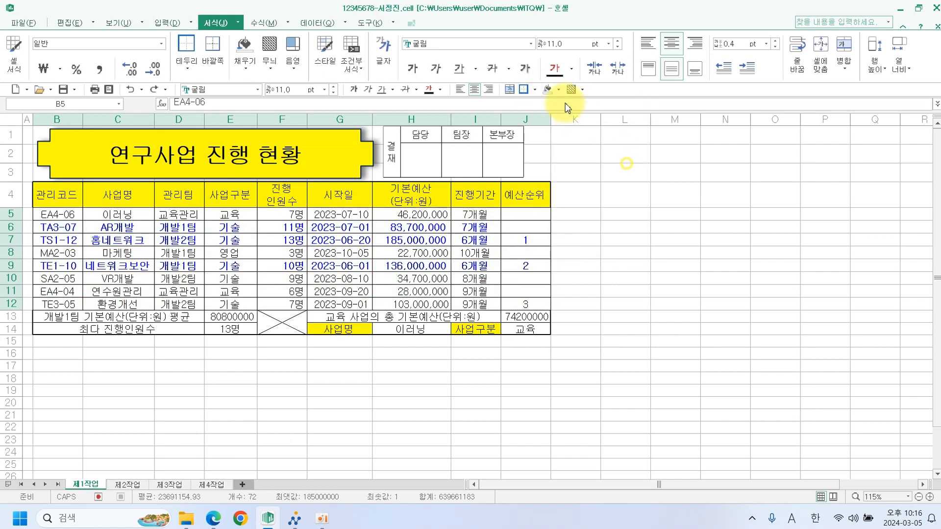
{"action": "left_click", "coordinate": [534, 89]}
{"action": "left_click", "coordinate": [555, 188]}
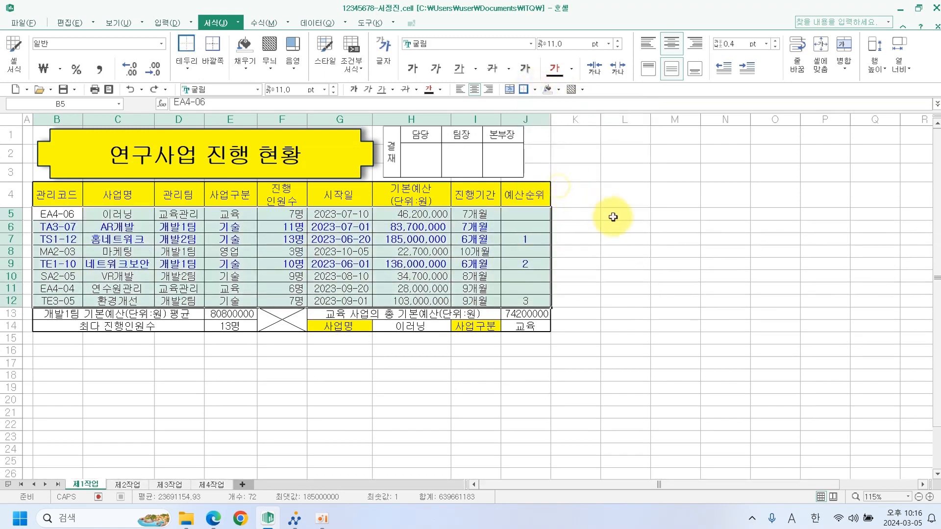
{"action": "left_click", "coordinate": [607, 216]}
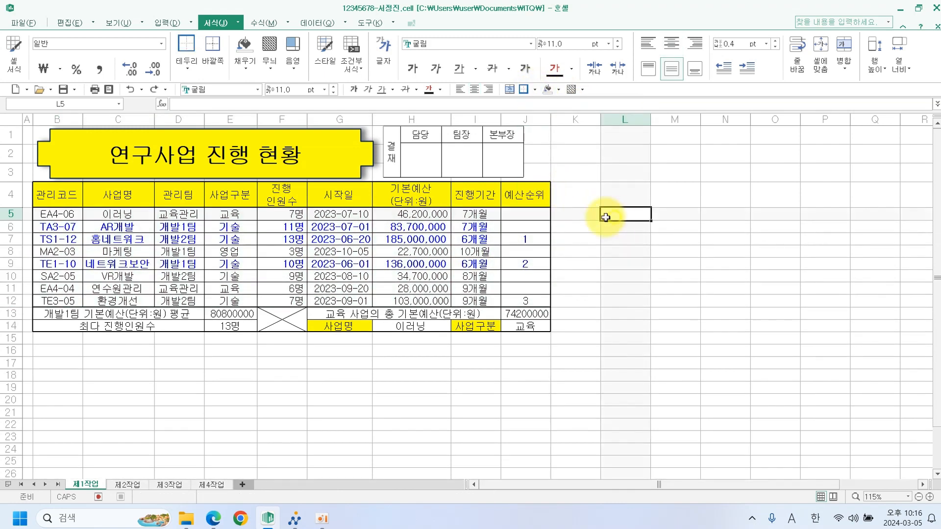
Uncheck 눈금 선 on sheets 제1작업, 제2작업, 제3작업 and 제4작업, ending on 제1작업.
{"action": "left_click", "coordinate": [110, 23]}
{"action": "left_click", "coordinate": [309, 41]}
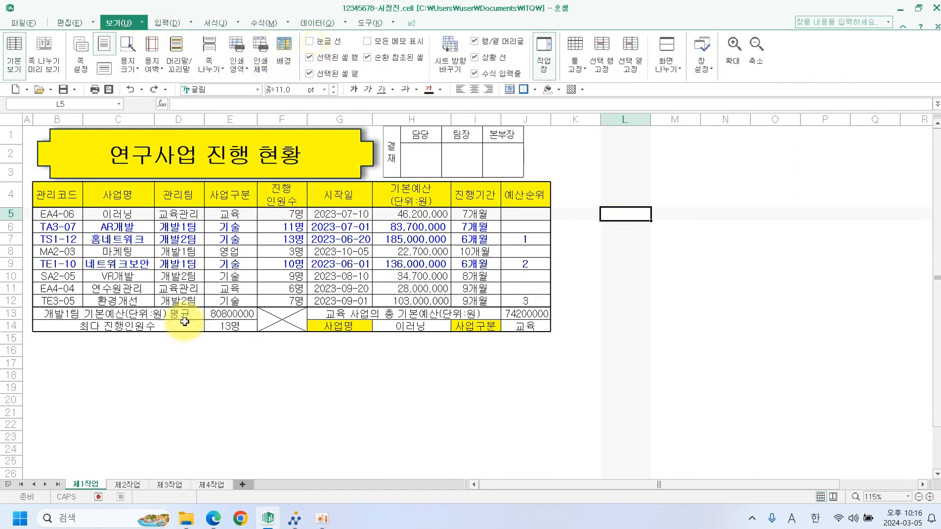
{"action": "left_click", "coordinate": [128, 485]}
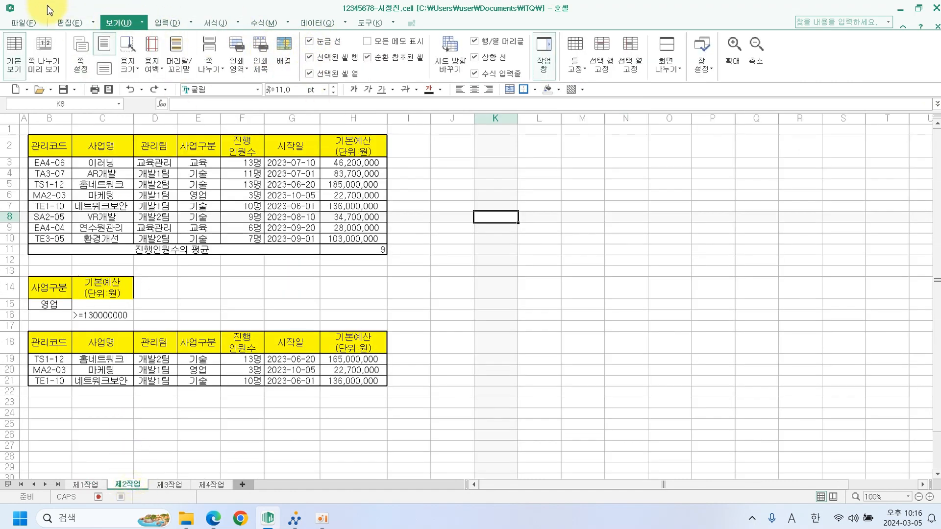
{"action": "left_click", "coordinate": [310, 41]}
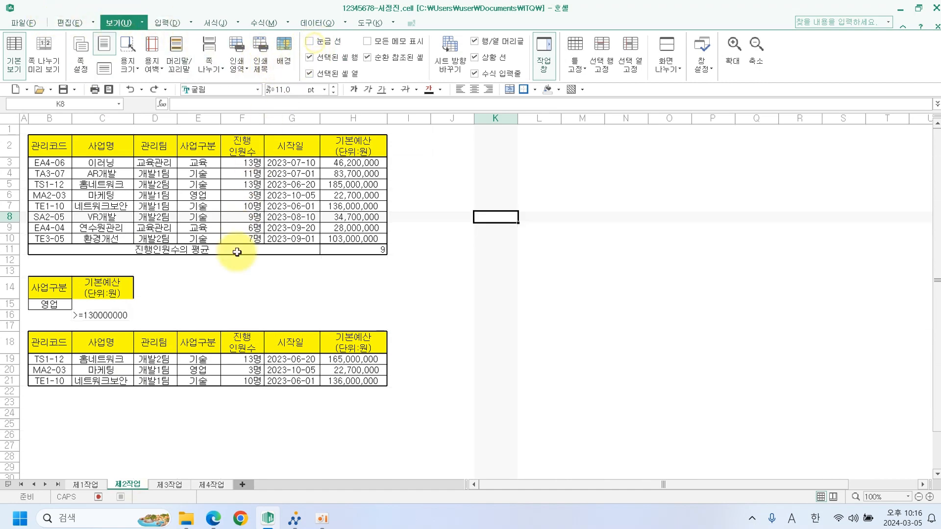
{"action": "left_click", "coordinate": [166, 485]}
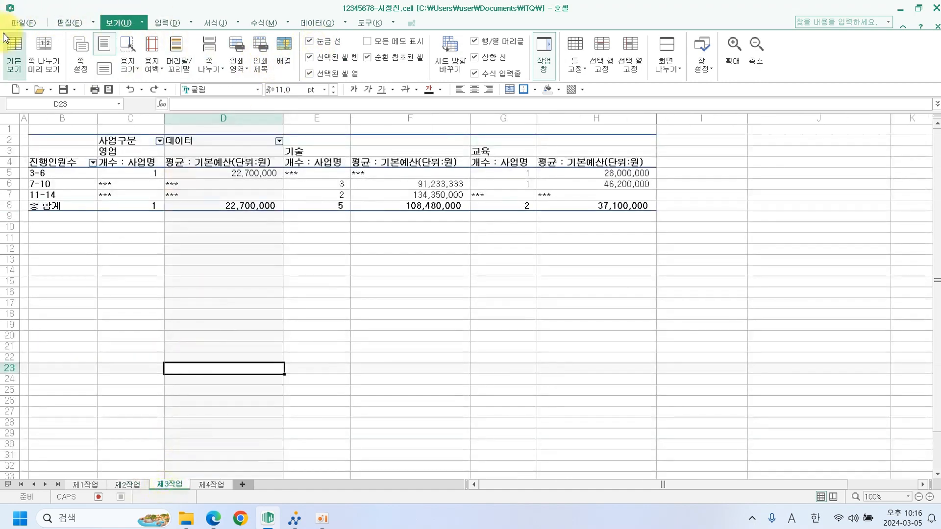
{"action": "left_click", "coordinate": [317, 44]}
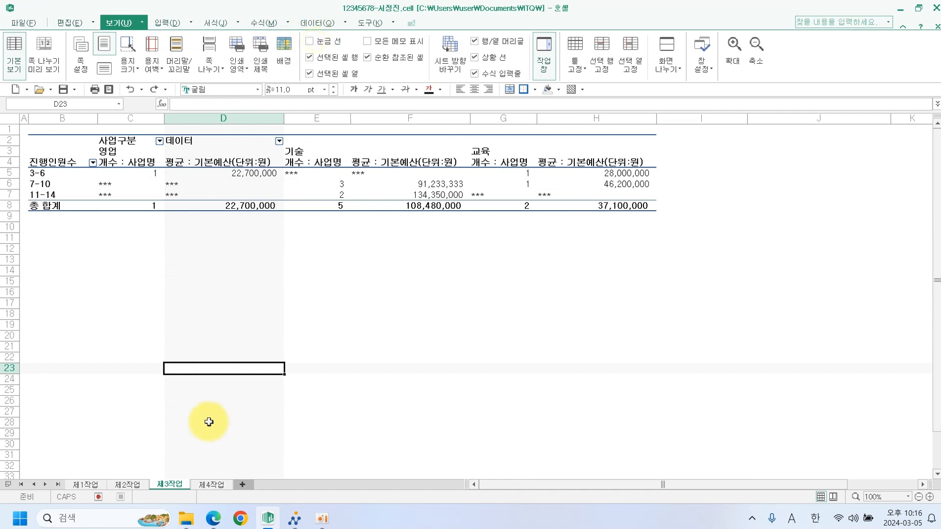
{"action": "left_click", "coordinate": [212, 485]}
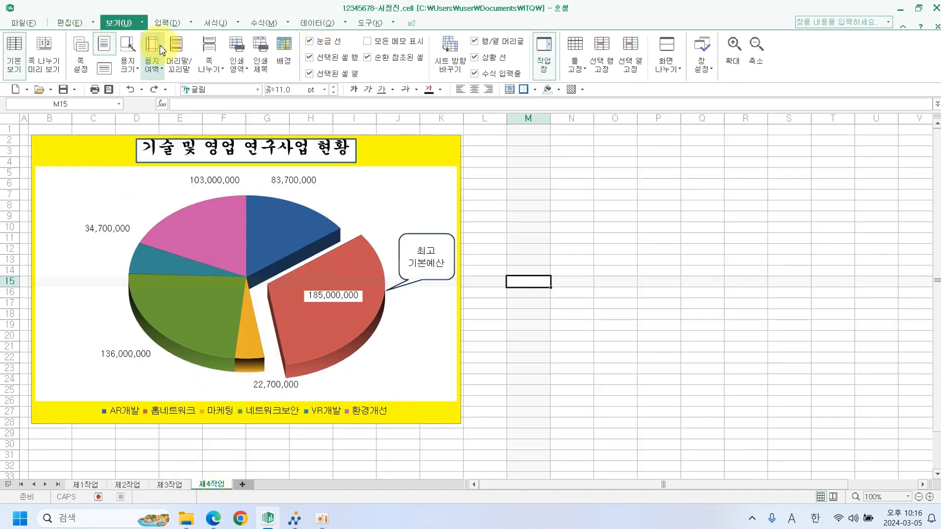
{"action": "left_click", "coordinate": [309, 43]}
{"action": "left_click", "coordinate": [86, 485]}
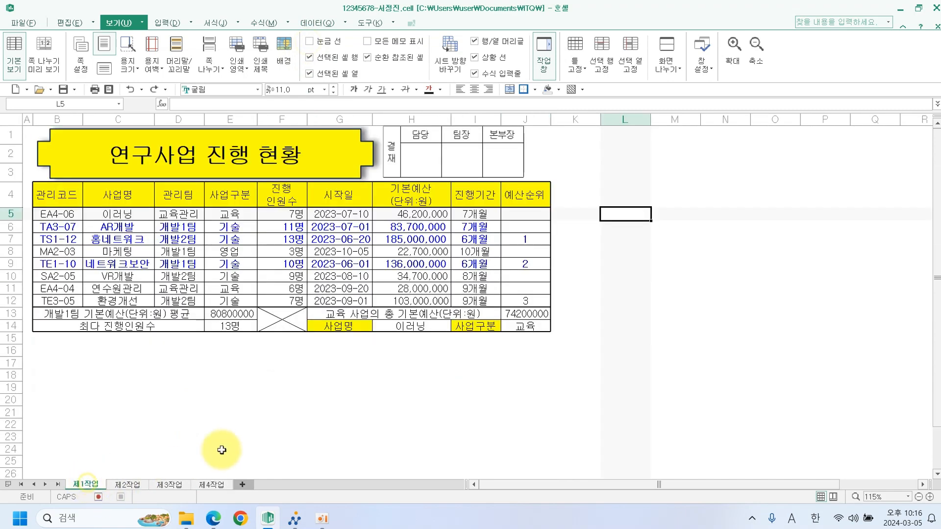
{"action": "left_click", "coordinate": [226, 448]}
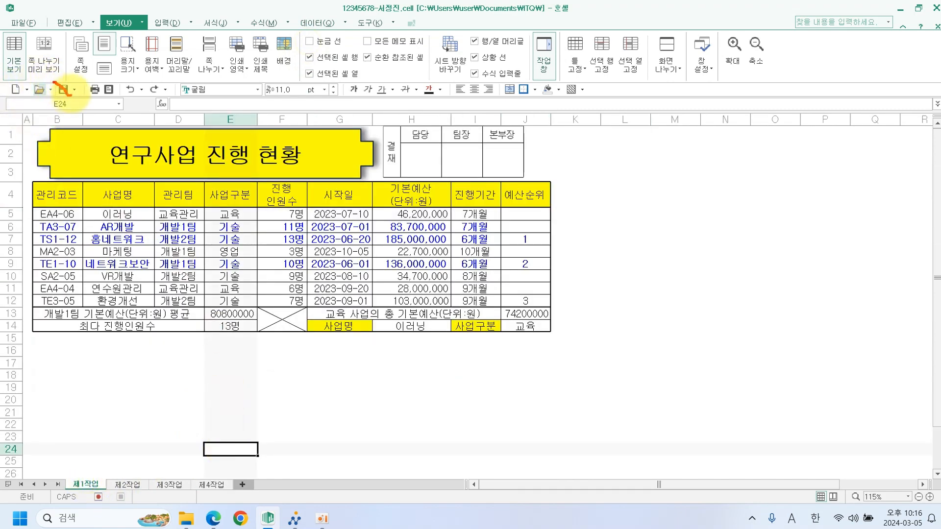
Save the workbook and transmit the answer file with 답안 전송, confirming the 성공 message.
{"action": "left_click", "coordinate": [64, 90]}
{"action": "left_click", "coordinate": [294, 521]}
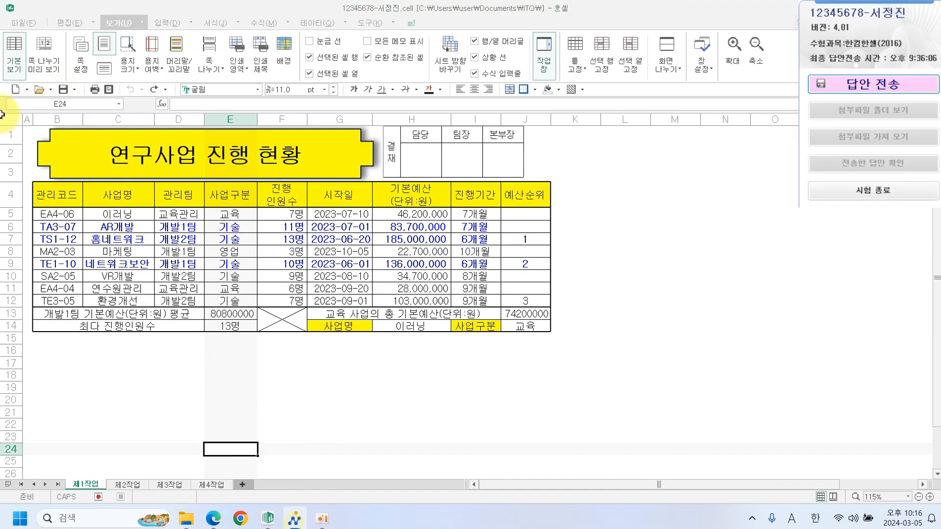
{"action": "left_click", "coordinate": [831, 85]}
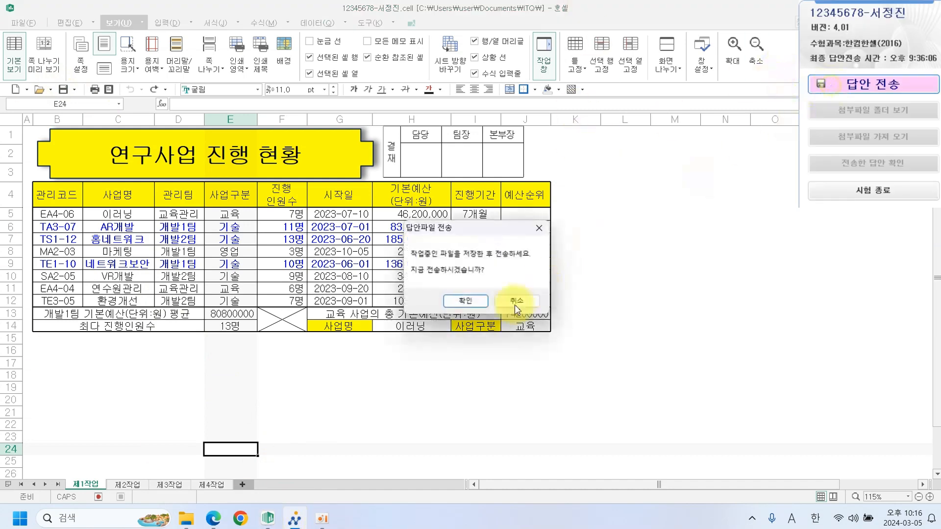
{"action": "left_click", "coordinate": [478, 305]}
{"action": "left_click", "coordinate": [508, 340]}
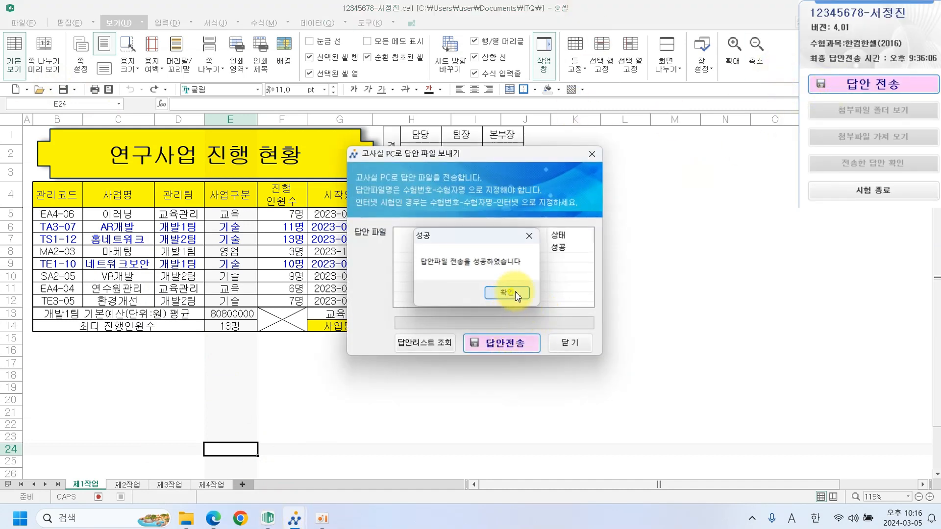
{"action": "left_click", "coordinate": [516, 292]}
{"action": "left_click", "coordinate": [570, 175]}
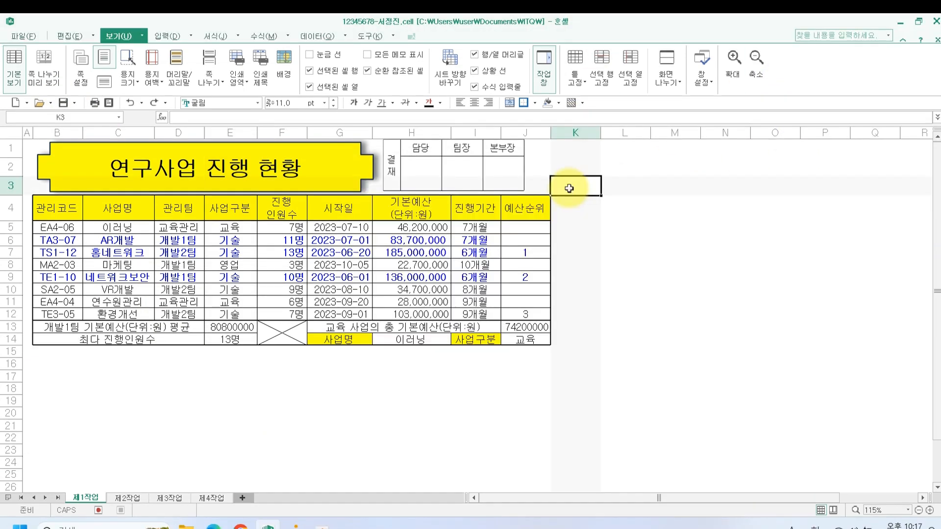
Stretch the 결재 approval box to 77.30 mm, flush with column J's right edge, and save the workbook.
{"action": "left_click", "coordinate": [522, 179]}
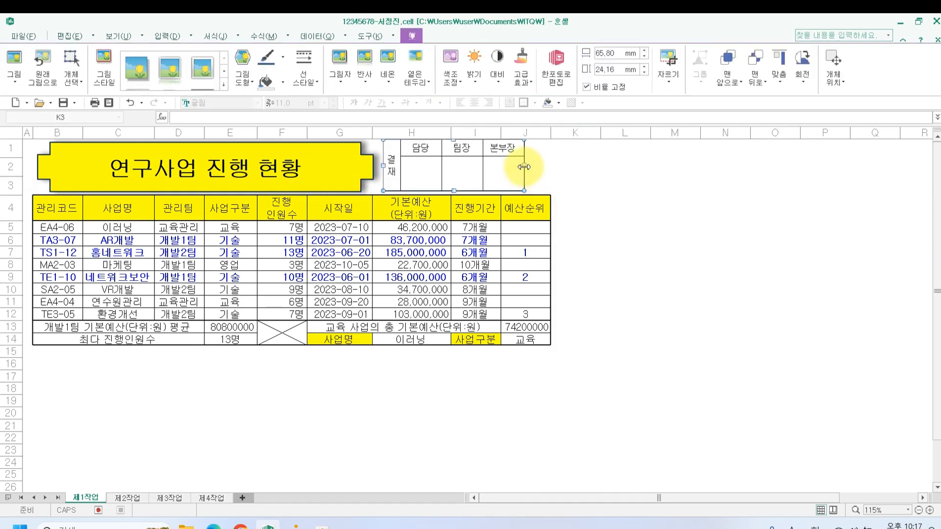
{"action": "left_click_drag", "start_coordinate": [524, 167], "coordinate": [549, 167]}
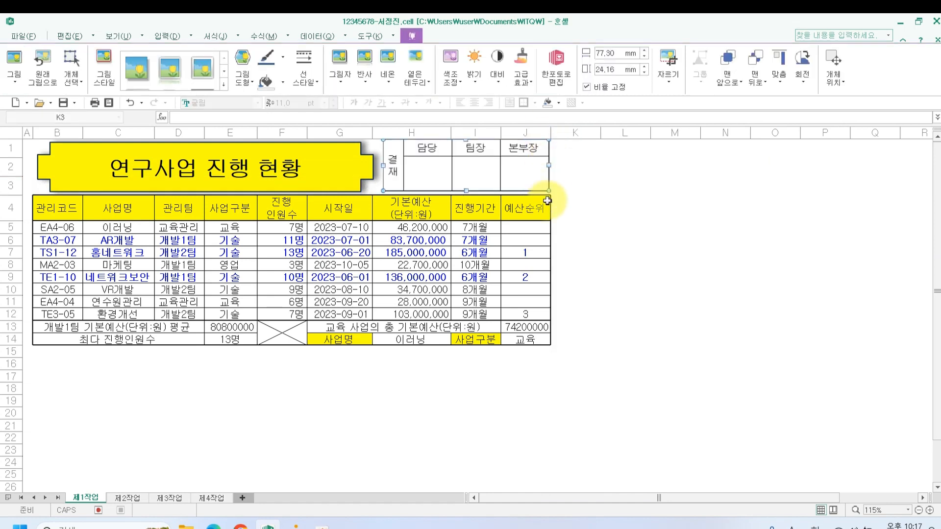
{"action": "left_click", "coordinate": [643, 226]}
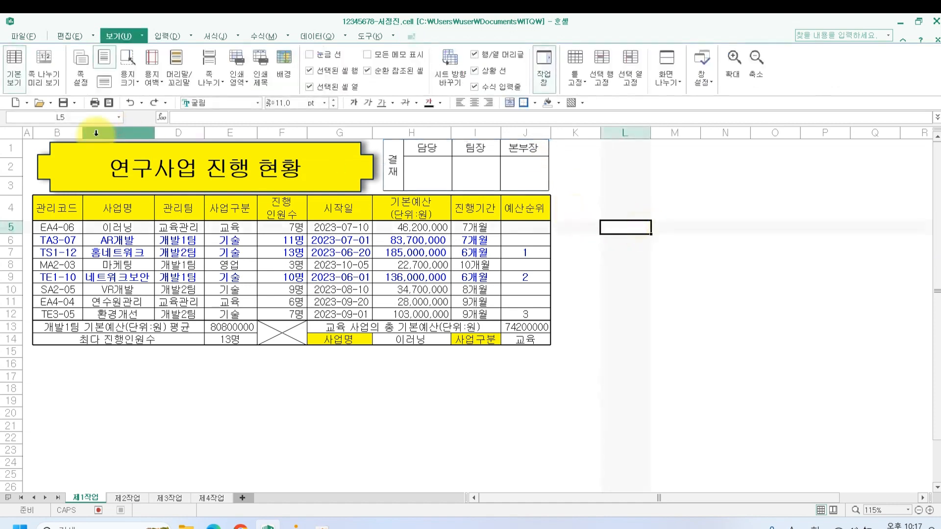
{"action": "left_click", "coordinate": [63, 102]}
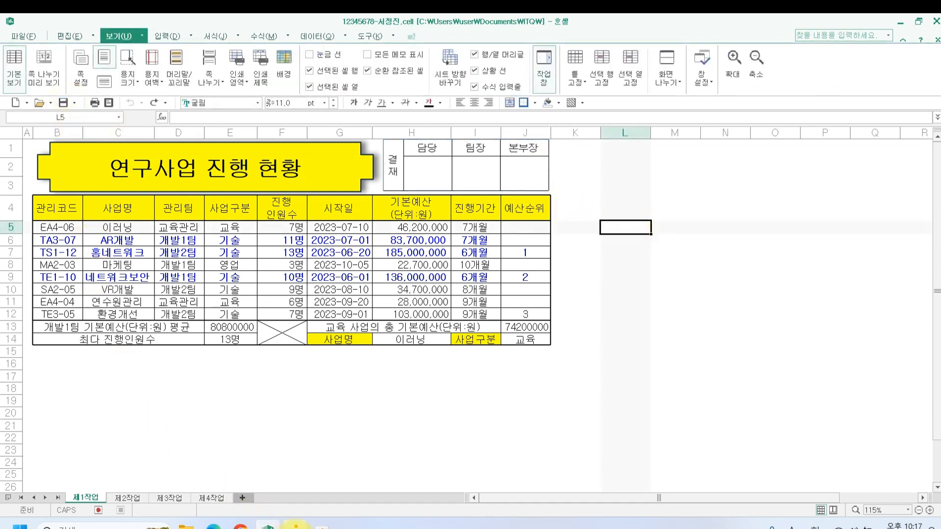
Resend the revised answer file via 답안 전송, acknowledge the 성공 message, and close the submission windows.
{"action": "left_click", "coordinate": [296, 524]}
{"action": "left_click", "coordinate": [882, 97]}
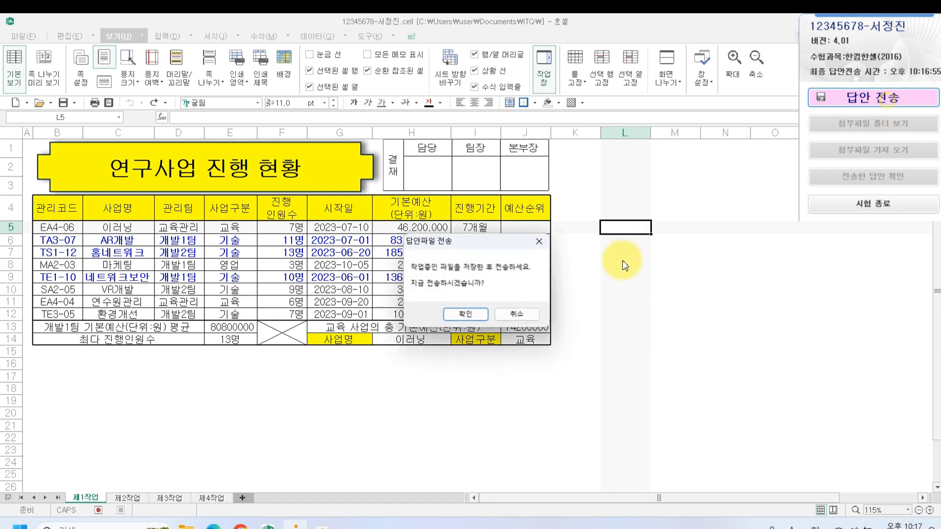
{"action": "left_click", "coordinate": [466, 314]}
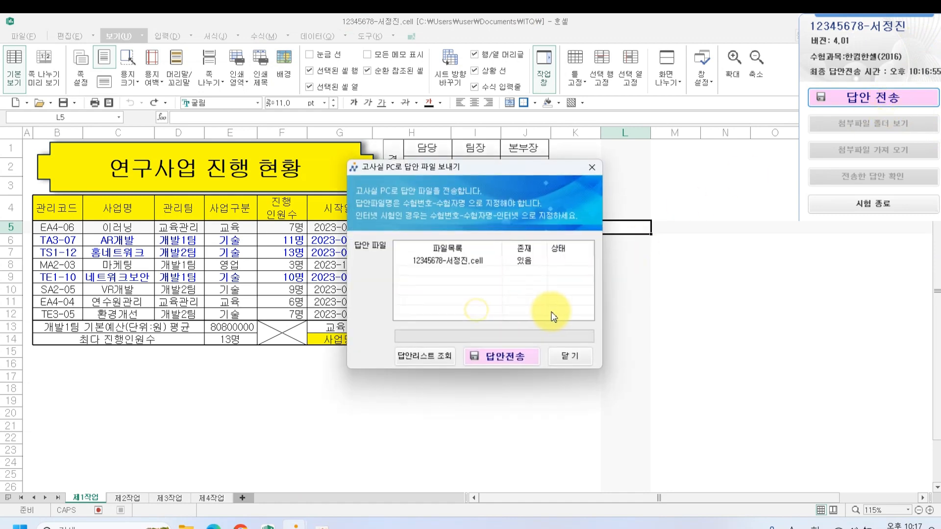
{"action": "left_click", "coordinate": [515, 354]}
{"action": "left_click", "coordinate": [514, 308]}
{"action": "left_click", "coordinate": [587, 356]}
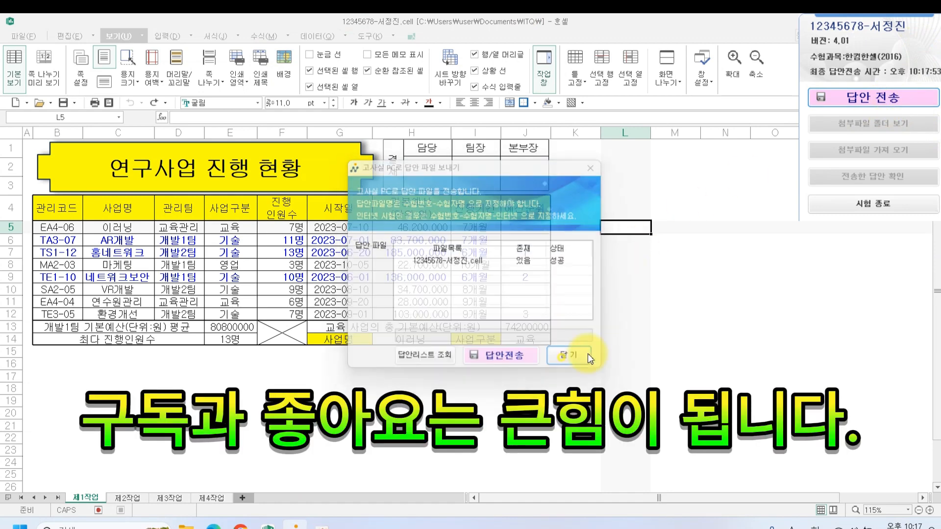
{"action": "left_click", "coordinate": [671, 349]}
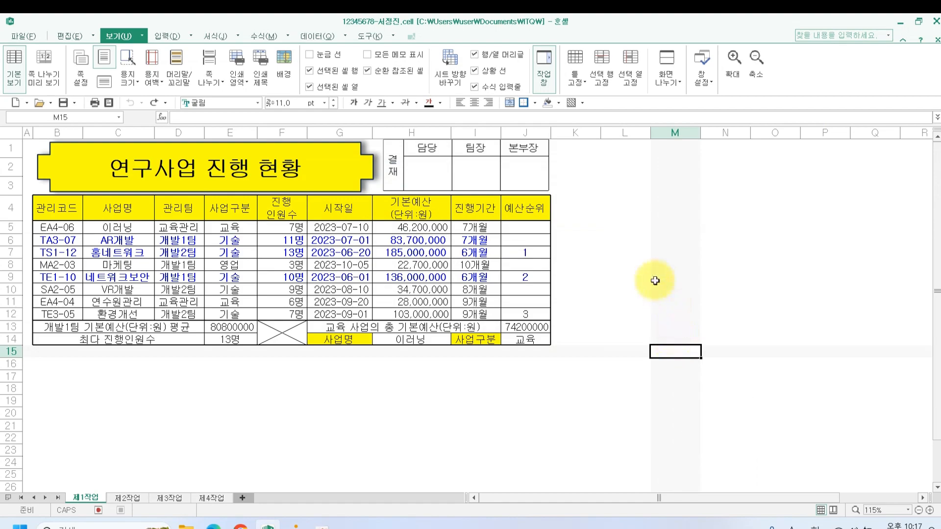